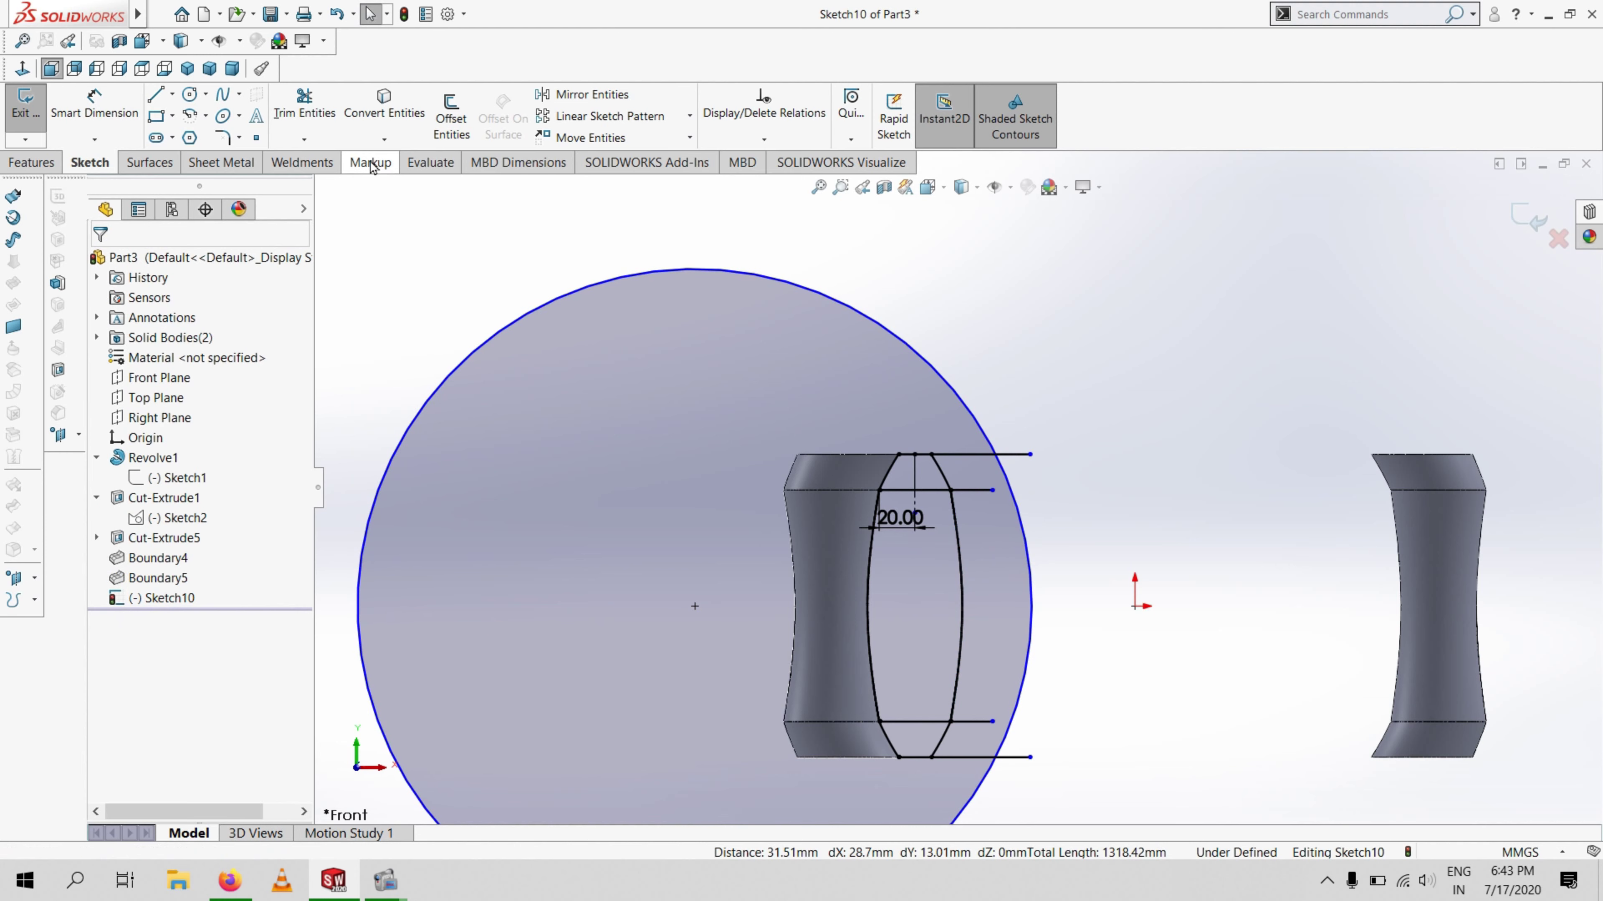
# Trim the circle down to the arc closing the handle profile, and trim the excess lines around the inner outline
pyautogui.click(311, 108)
pyautogui.click(972, 414)
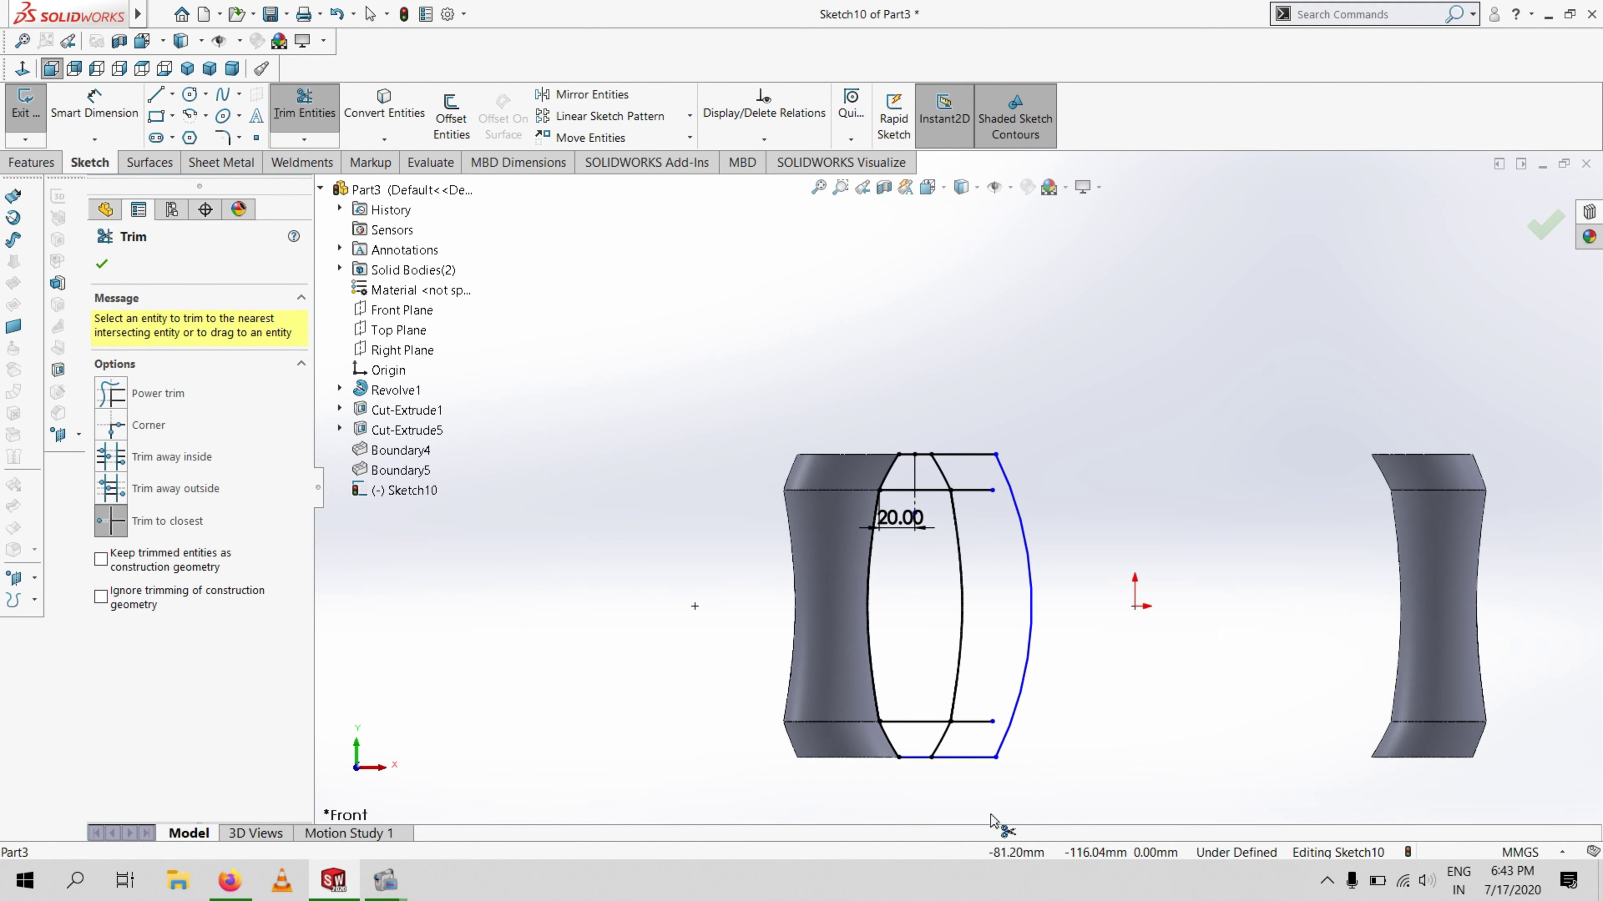
pyautogui.scroll(-1, 975, 533)
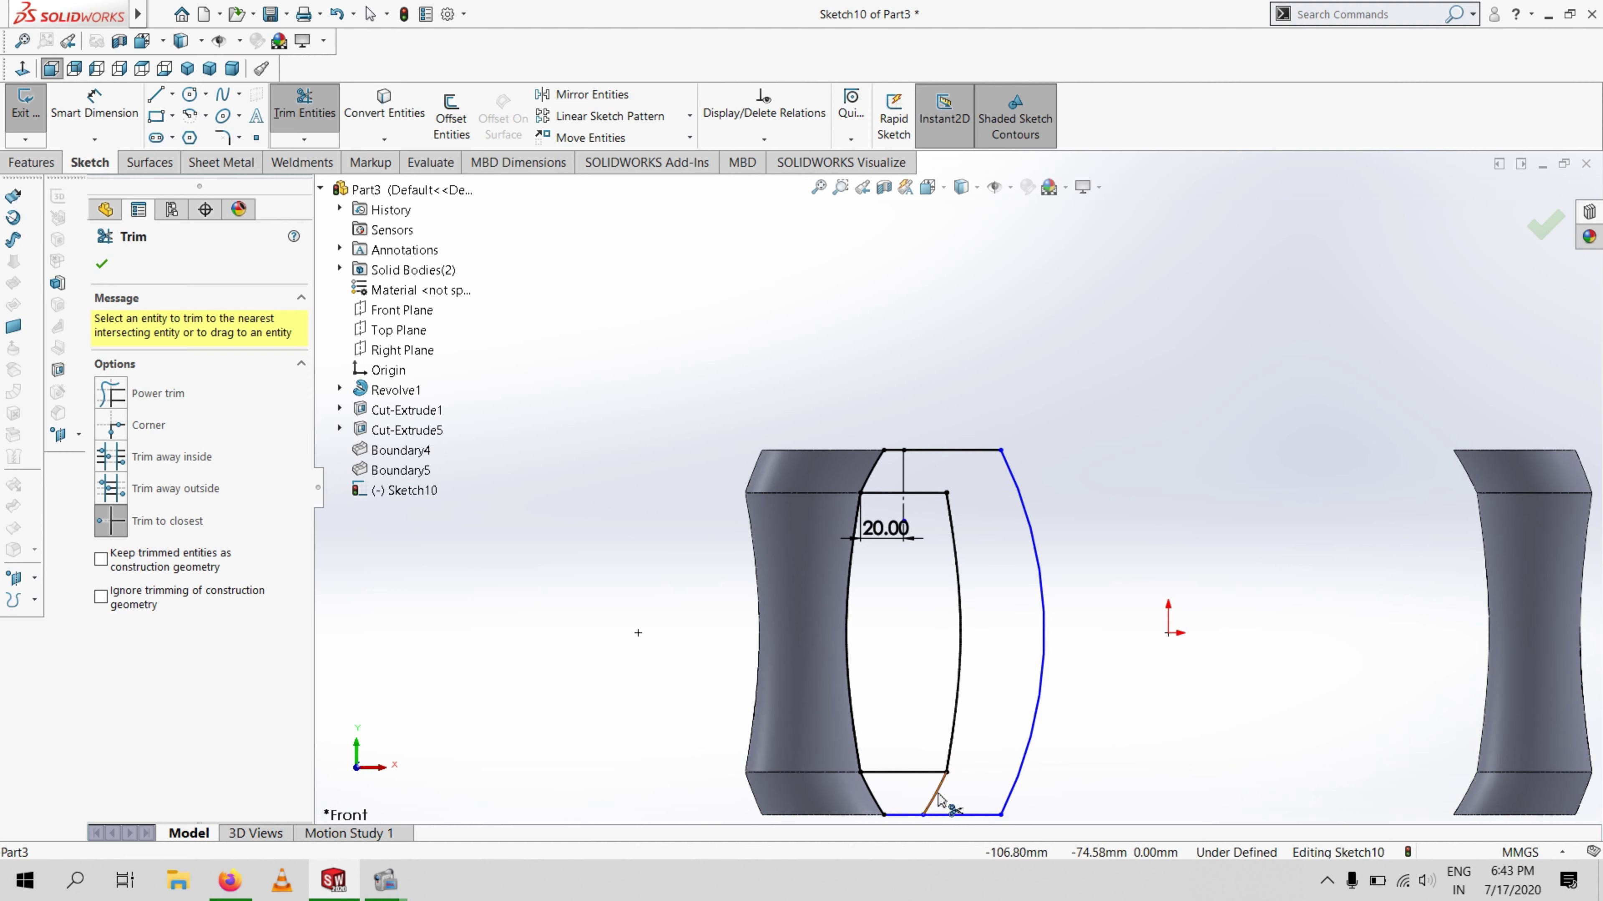
pyautogui.click(849, 612)
pyautogui.click(852, 440)
pyautogui.hotkey('ctrl', 'z')
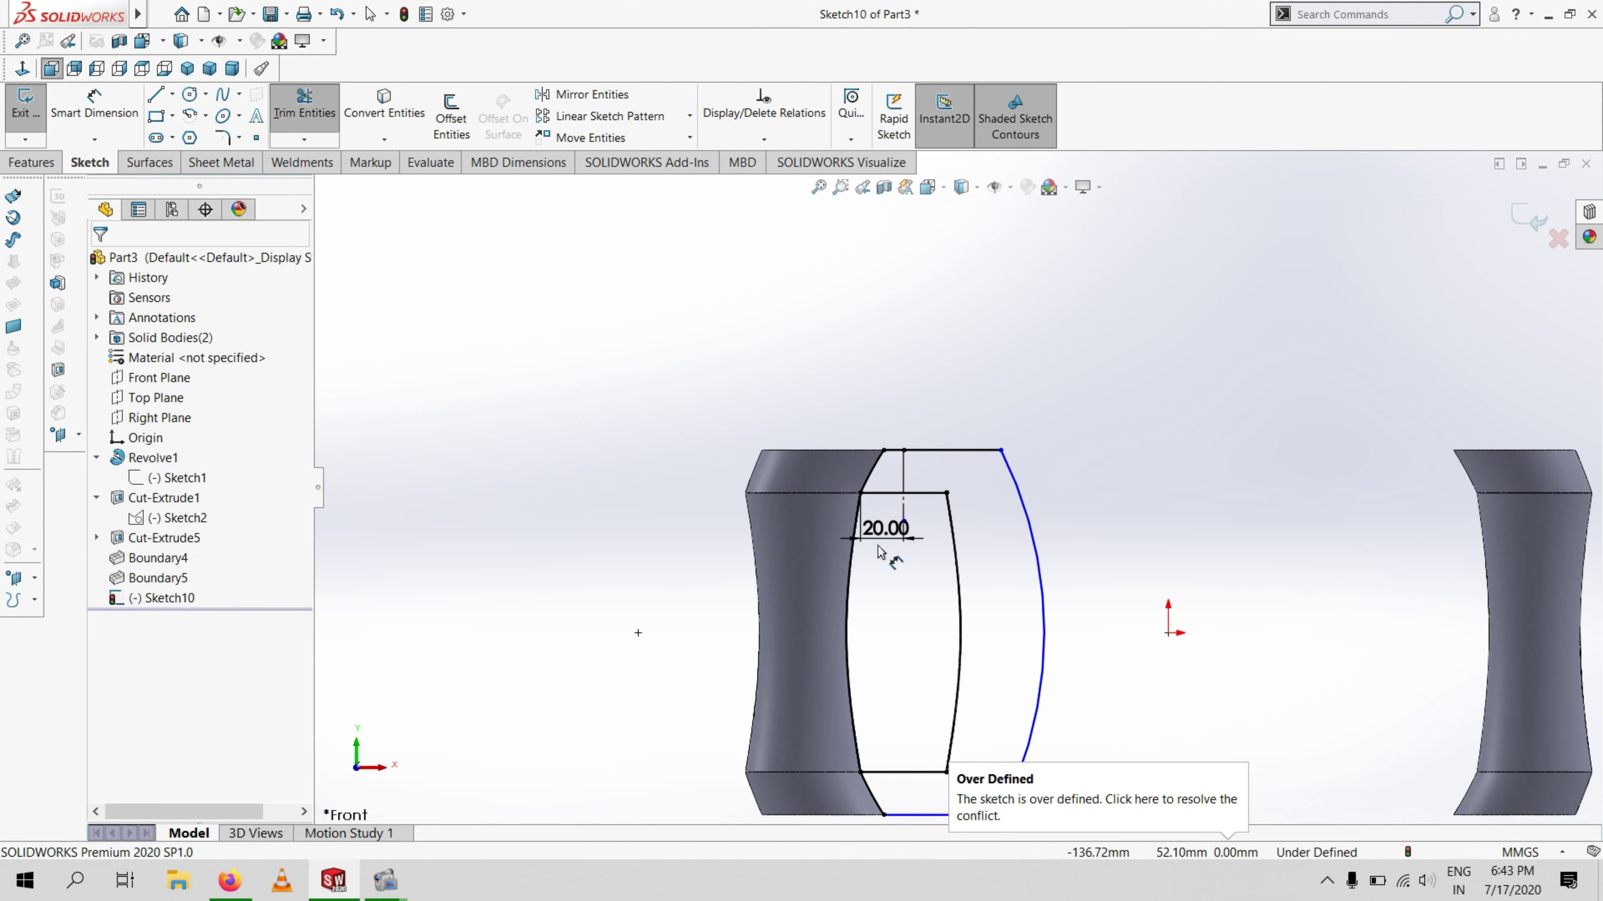
pyautogui.press('Escape')
pyautogui.click(848, 610)
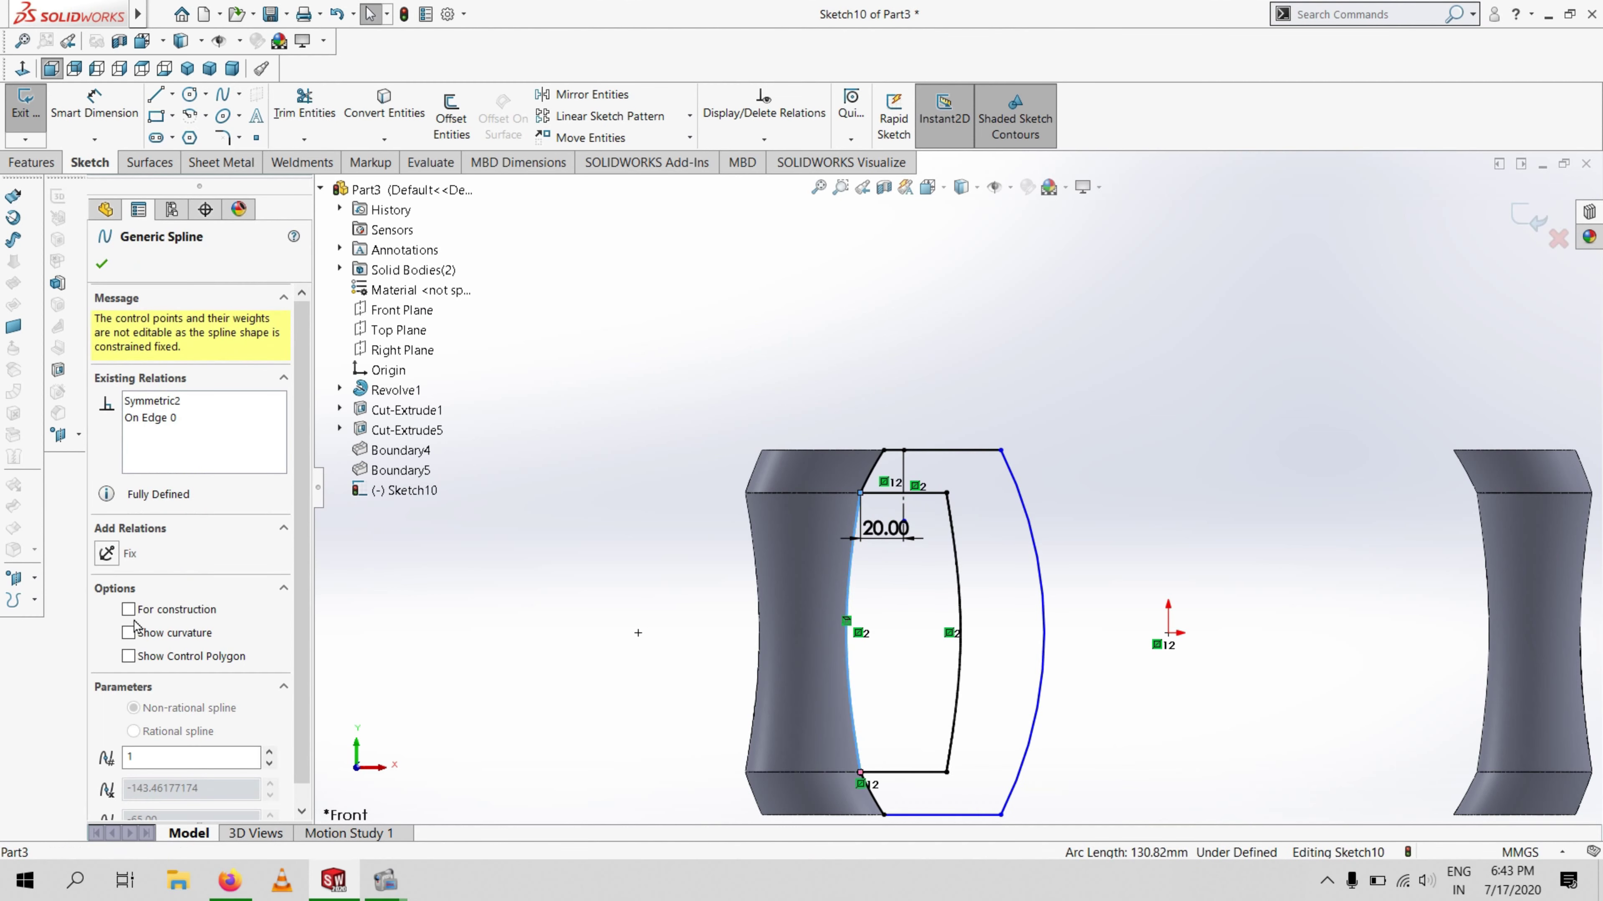
pyautogui.click(102, 265)
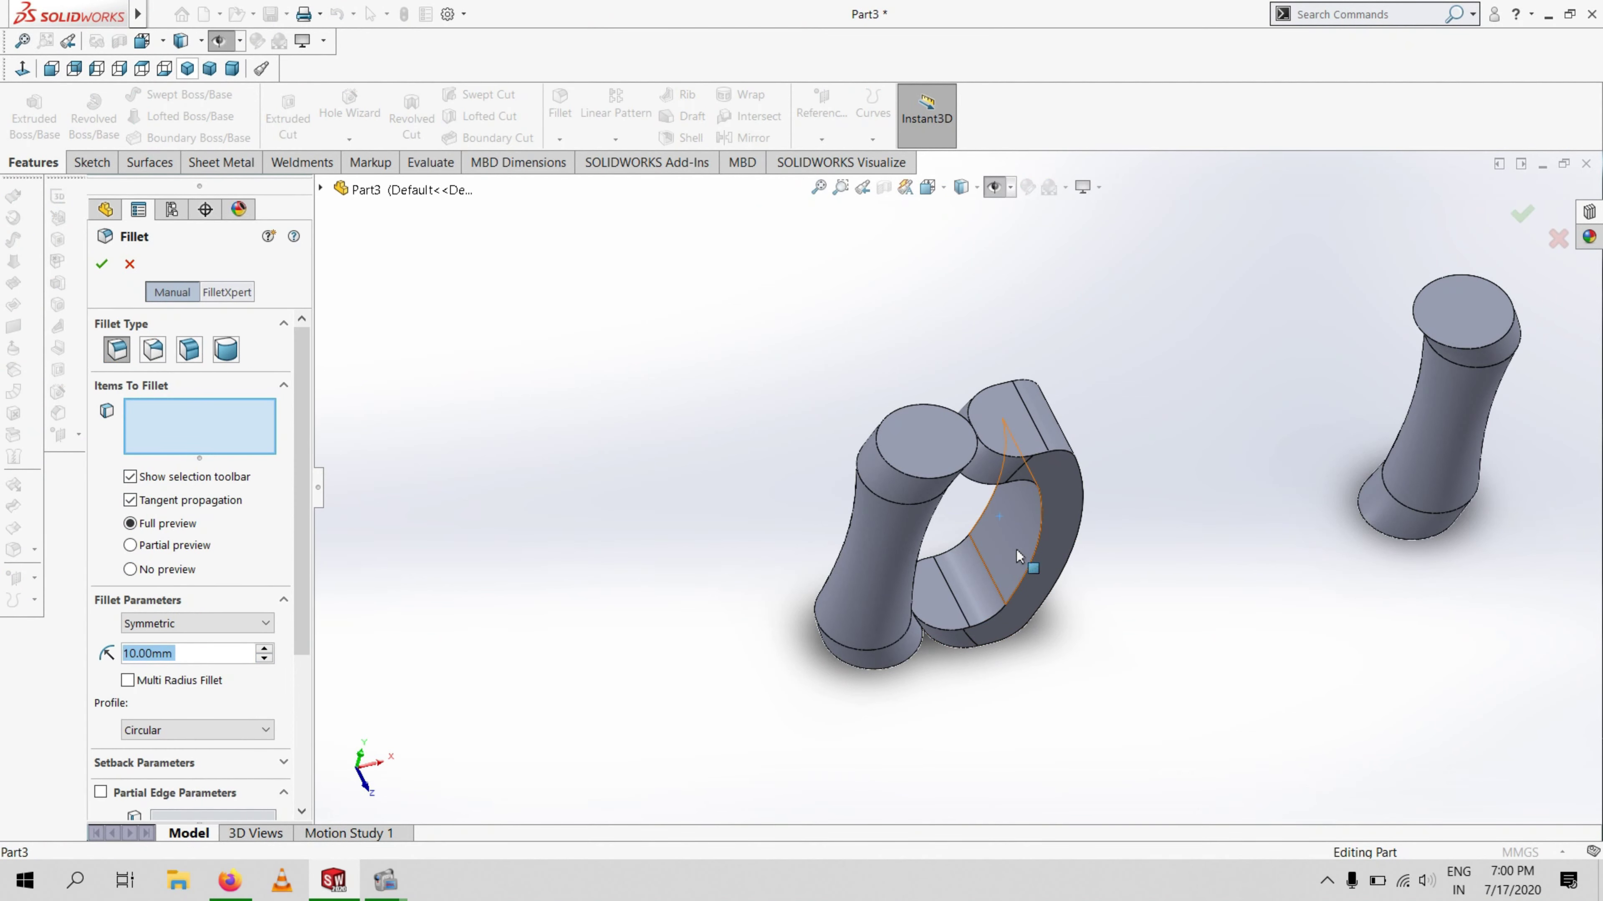
# Fillet the inner edges of the D-shaped handle with a 5 mm radius
pyautogui.click(1018, 612)
pyautogui.moveTo(1018, 613); pyautogui.dragTo(997, 466, button='middle')
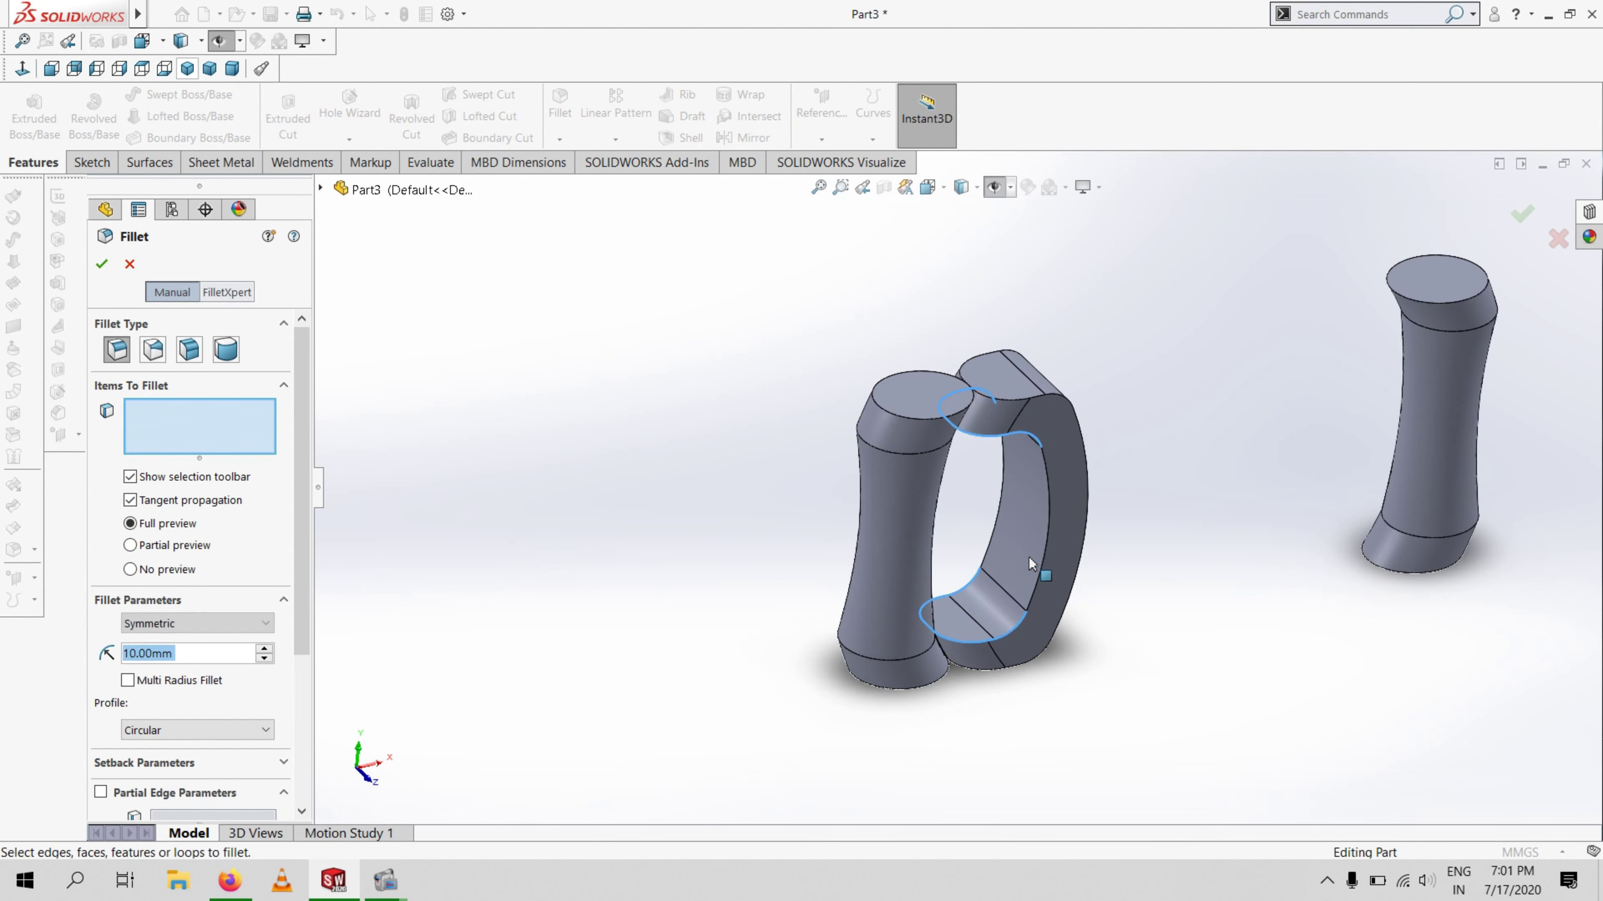
pyautogui.scroll(-3, 1035, 555)
pyautogui.click(1051, 500)
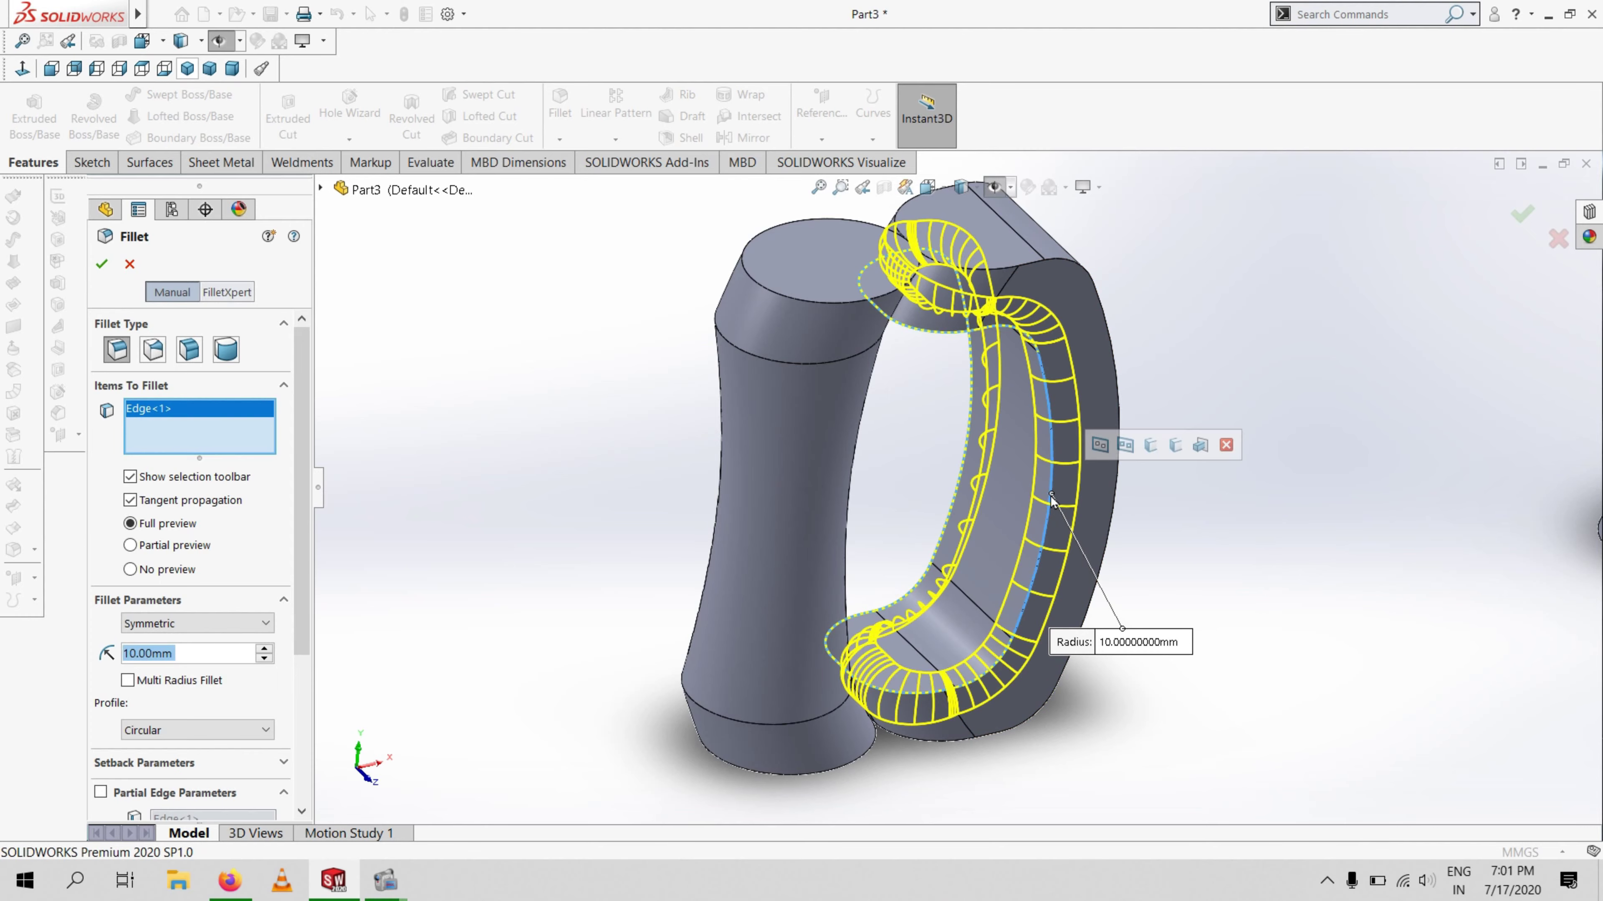
pyautogui.moveTo(1051, 494); pyautogui.dragTo(1014, 366, button='middle')
pyautogui.write('5')
pyautogui.press('Return')
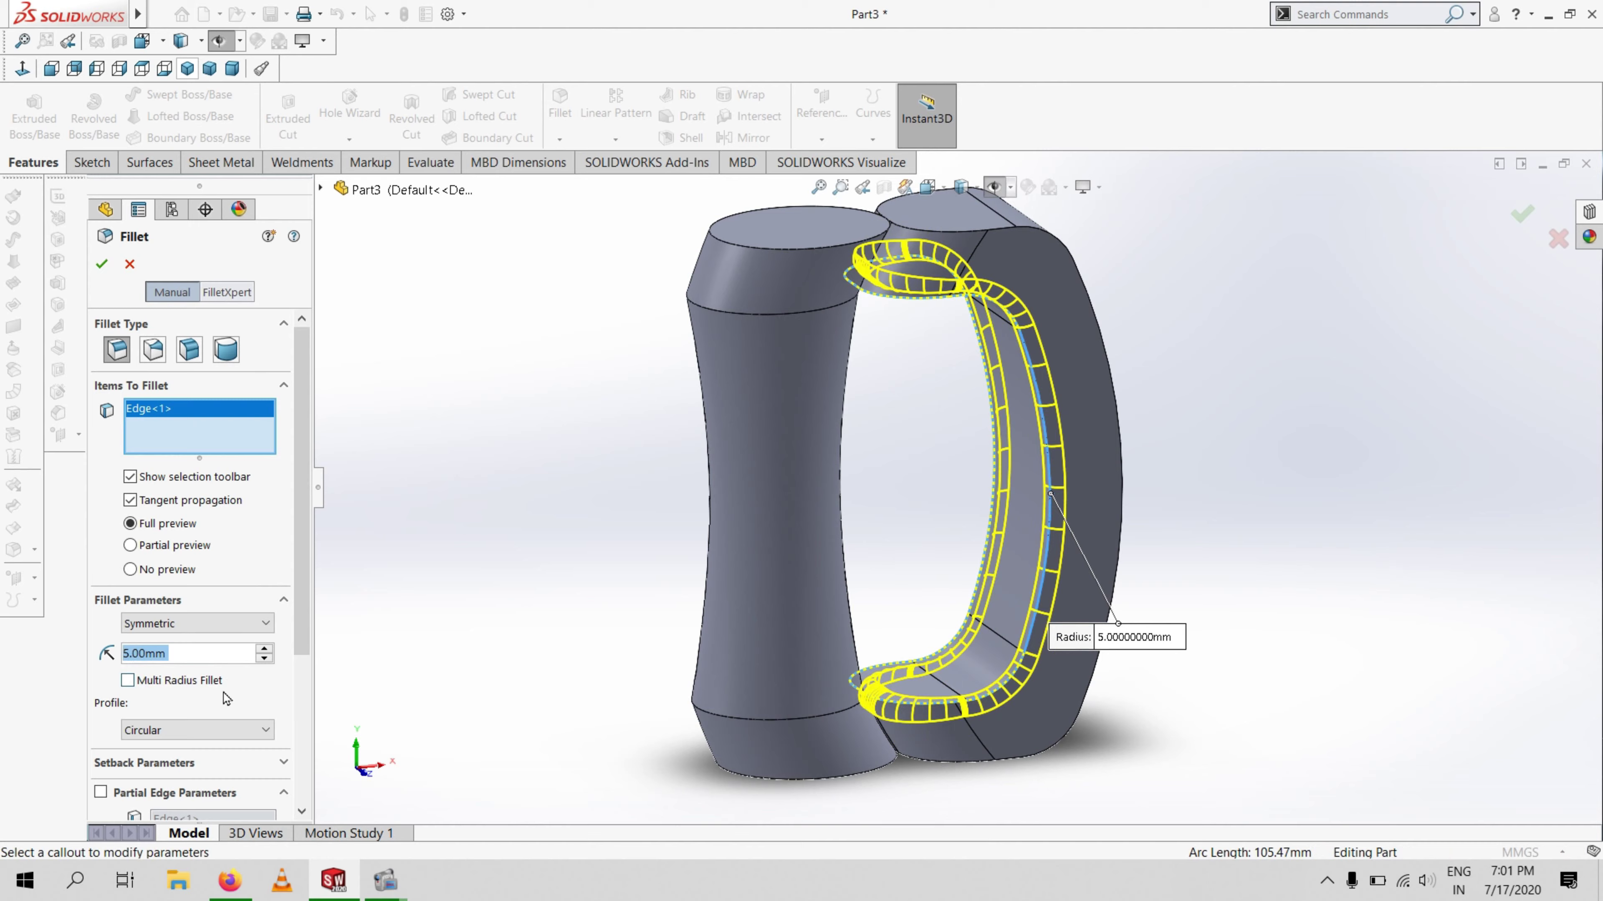
pyautogui.moveTo(820, 480); pyautogui.dragTo(1045, 435, button='middle')
pyautogui.click(925, 477)
pyautogui.click(102, 266)
# Mirror the D-shaped handle body about the Right Plane
pyautogui.moveTo(1016, 534); pyautogui.dragTo(984, 615, button='middle')
pyautogui.click(361, 781)
pyautogui.moveTo(973, 415); pyautogui.dragTo(1073, 593, button='middle')
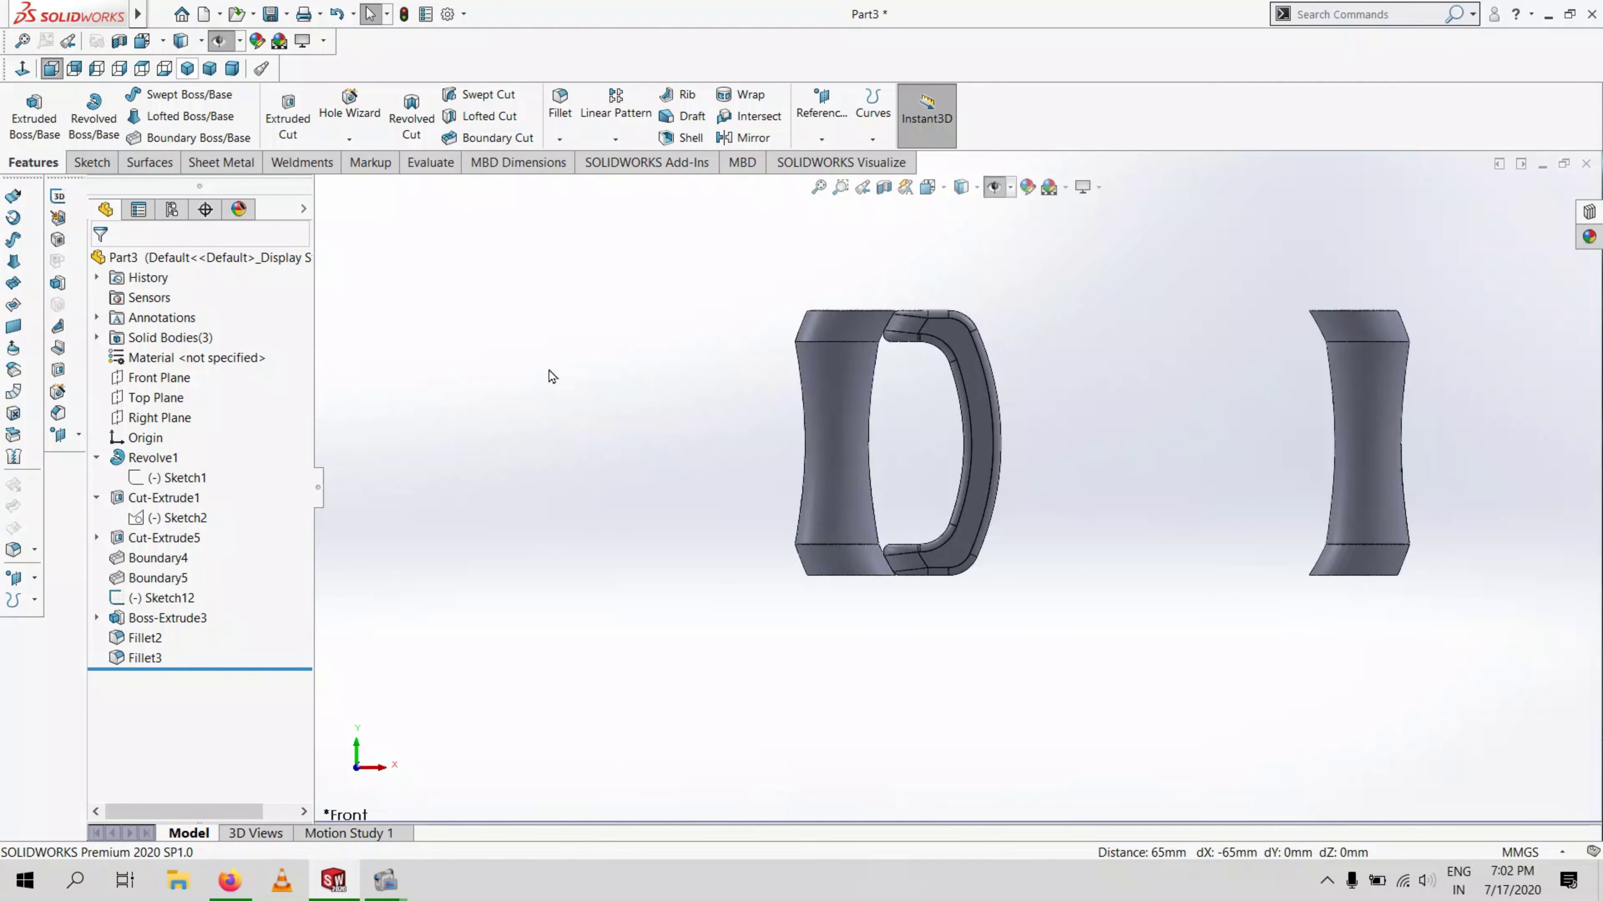
pyautogui.click(752, 138)
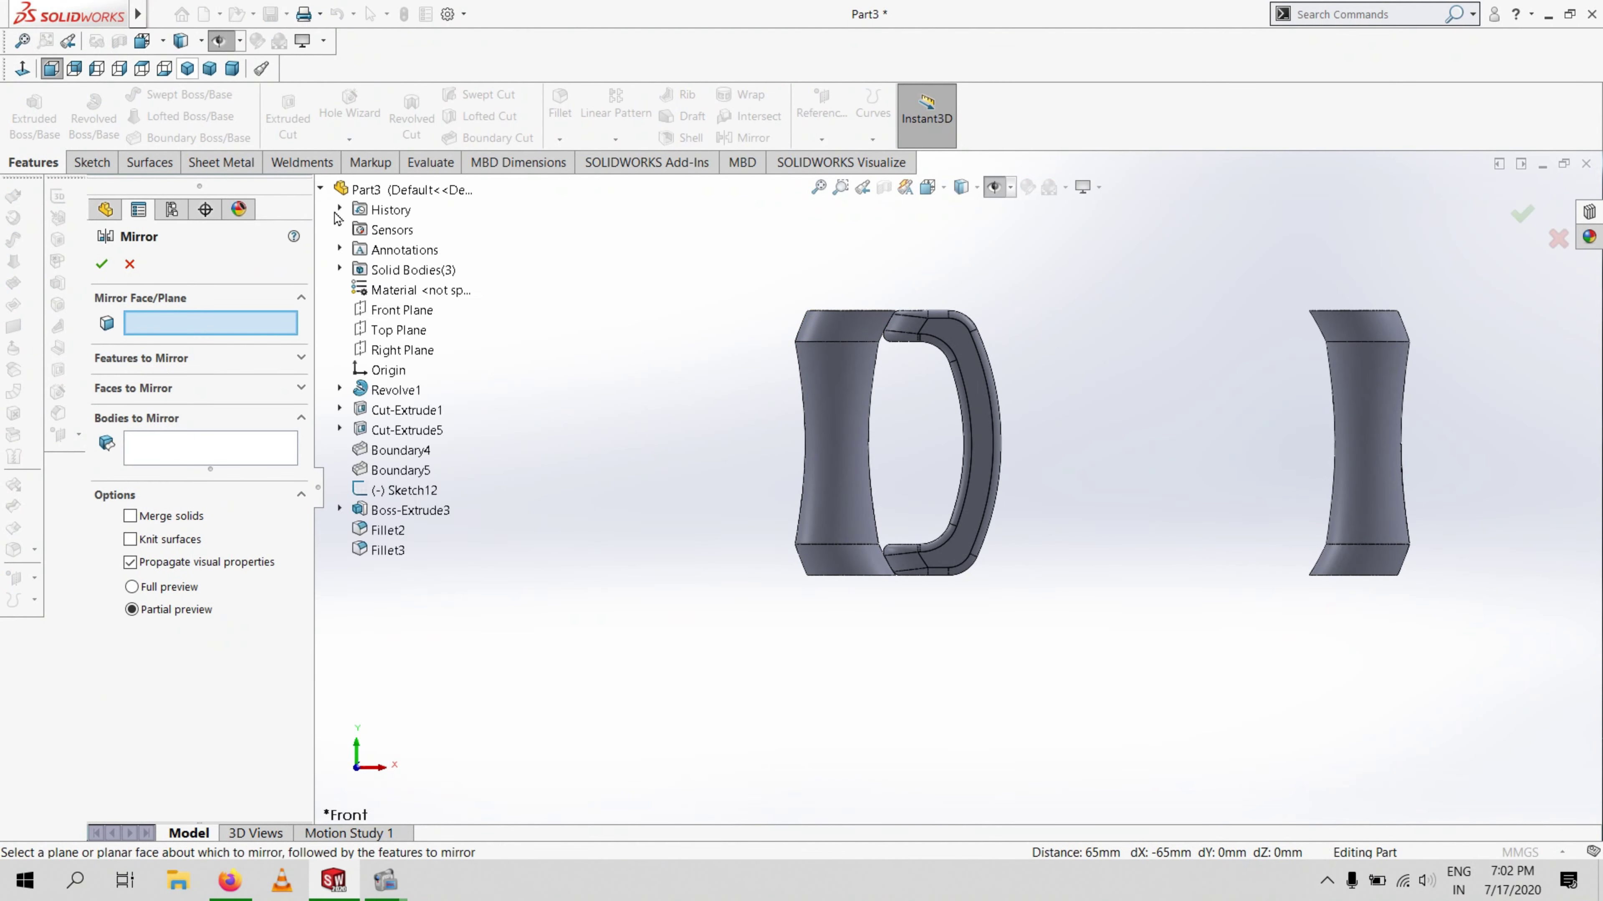
pyautogui.click(396, 348)
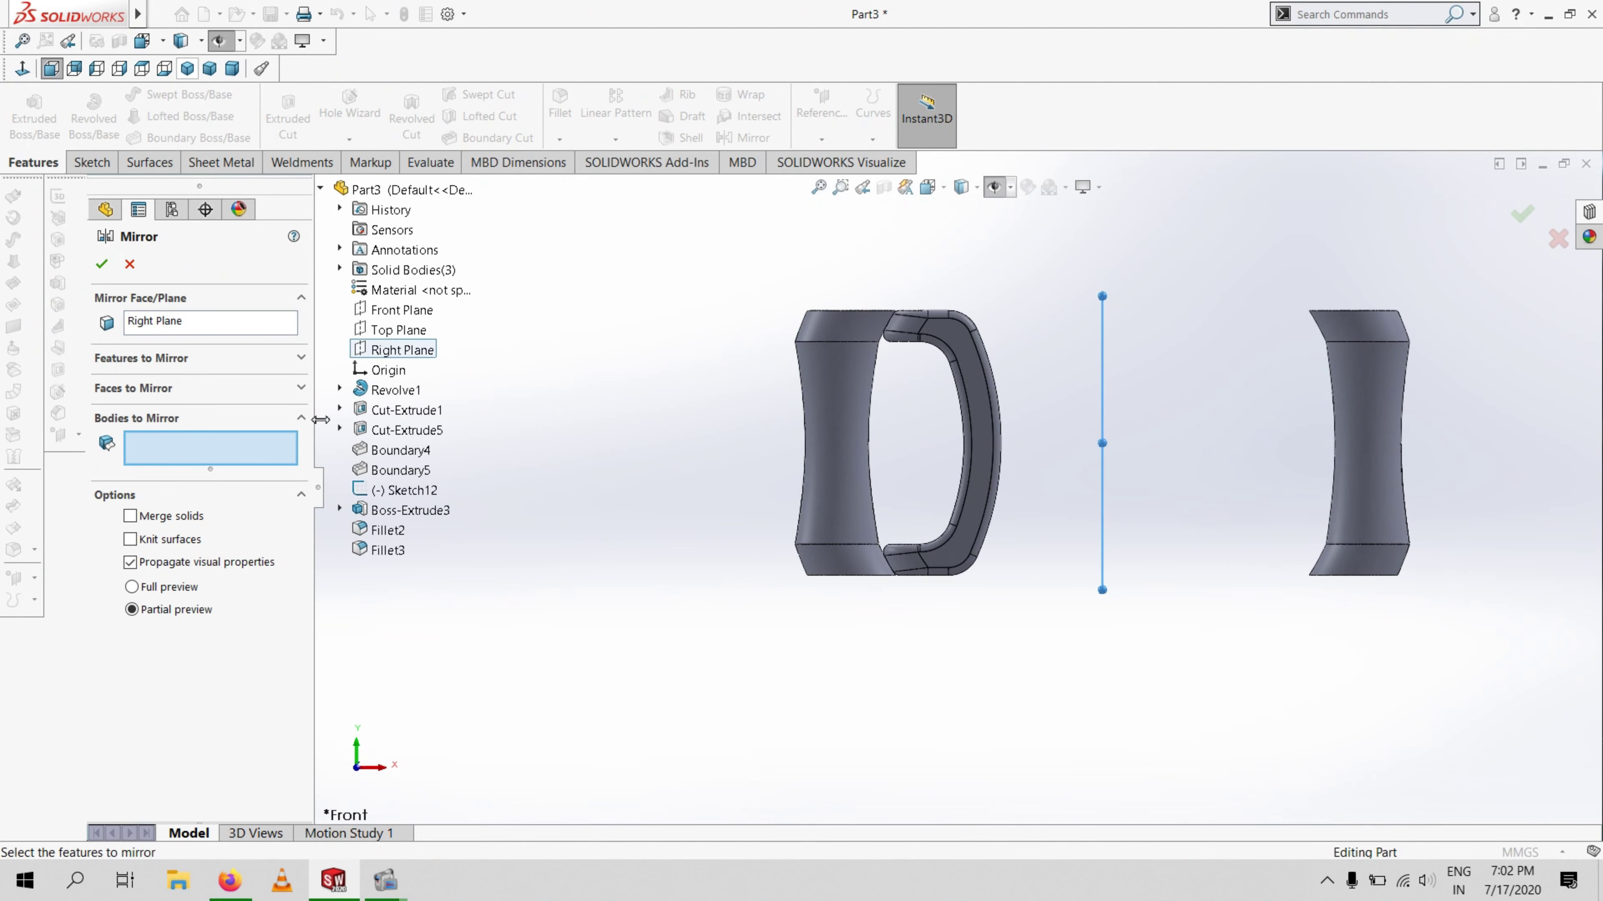
pyautogui.click(991, 422)
pyautogui.press('Return')
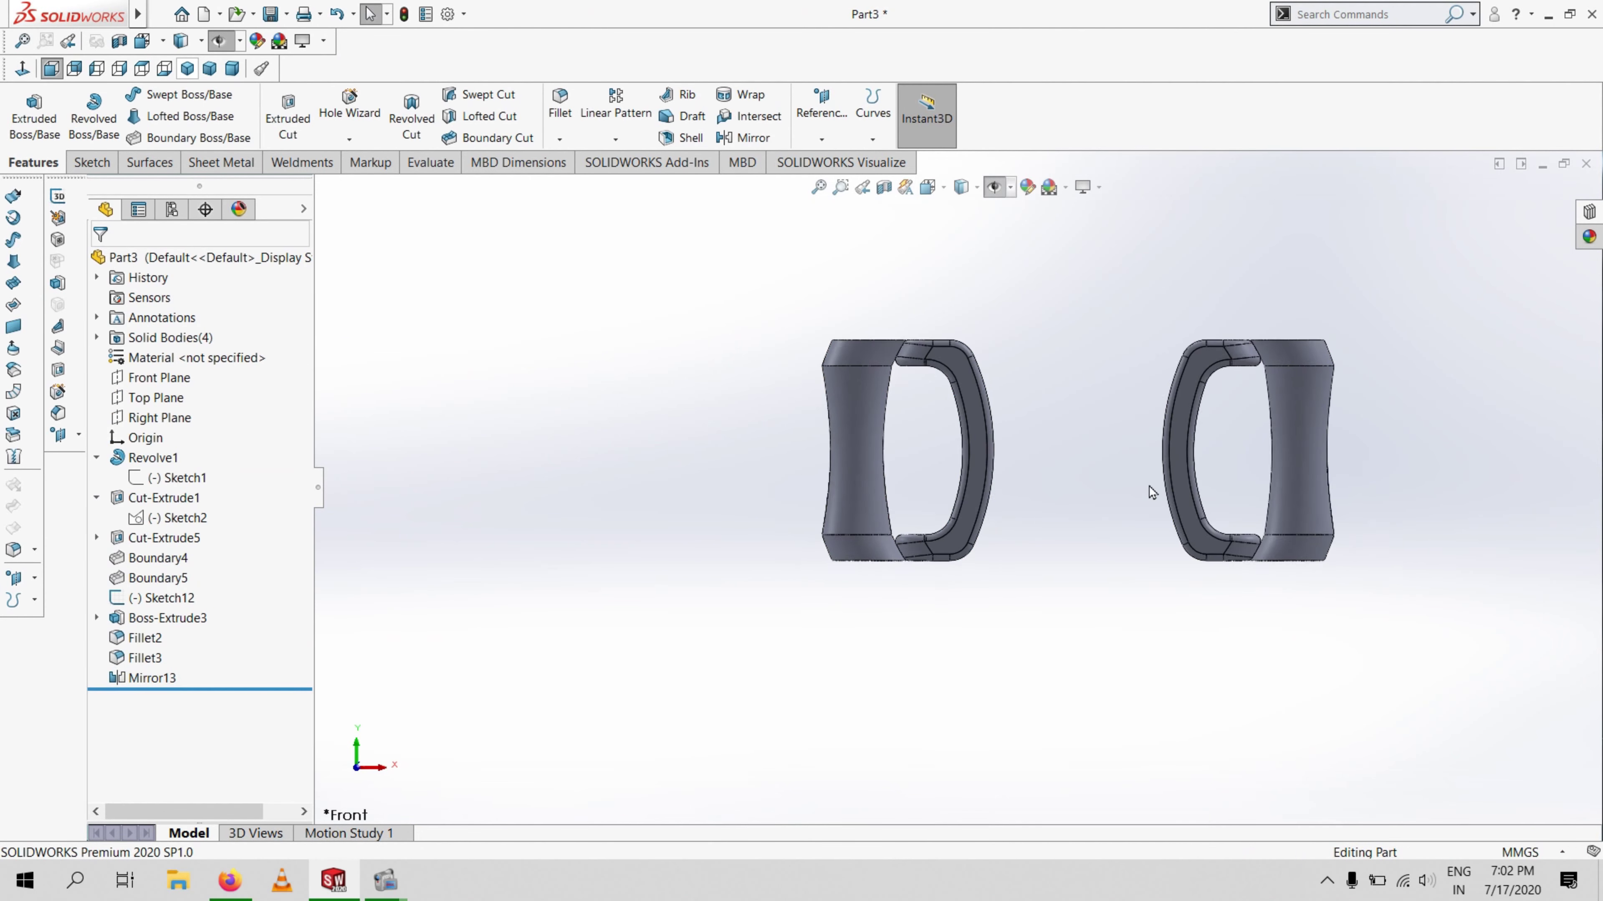
# Start a sketch on the Front Plane and convert the facing curved outer edges of both handles into sketch entities
pyautogui.moveTo(1206, 505); pyautogui.dragTo(1338, 708, button='middle')
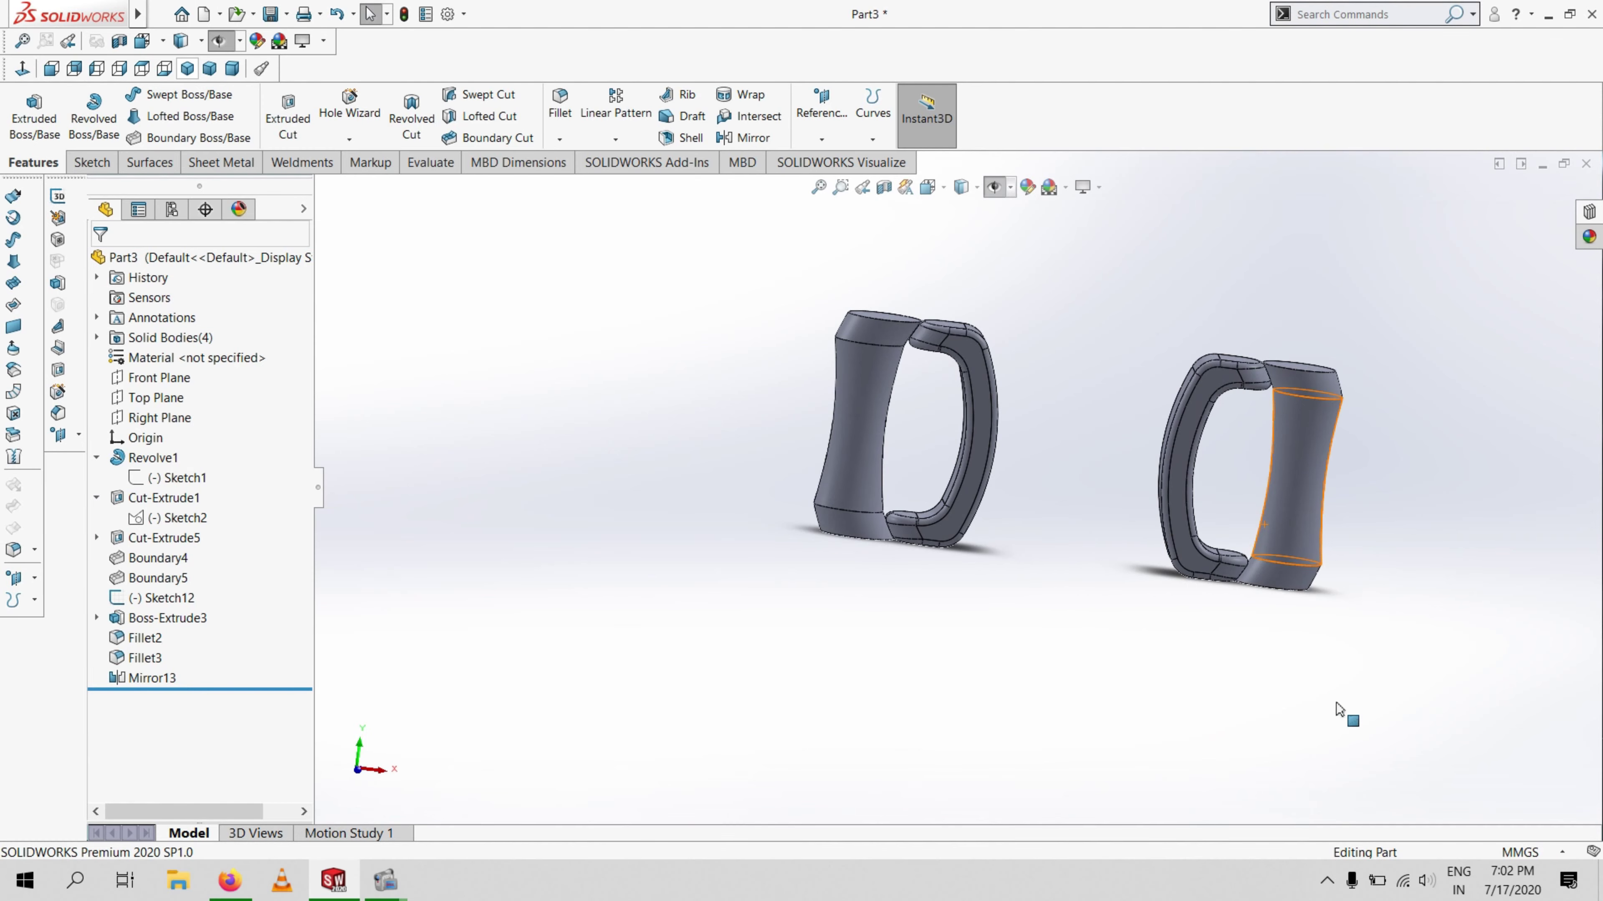
pyautogui.click(361, 771)
pyautogui.scroll(-3, 1198, 466)
pyautogui.click(185, 379)
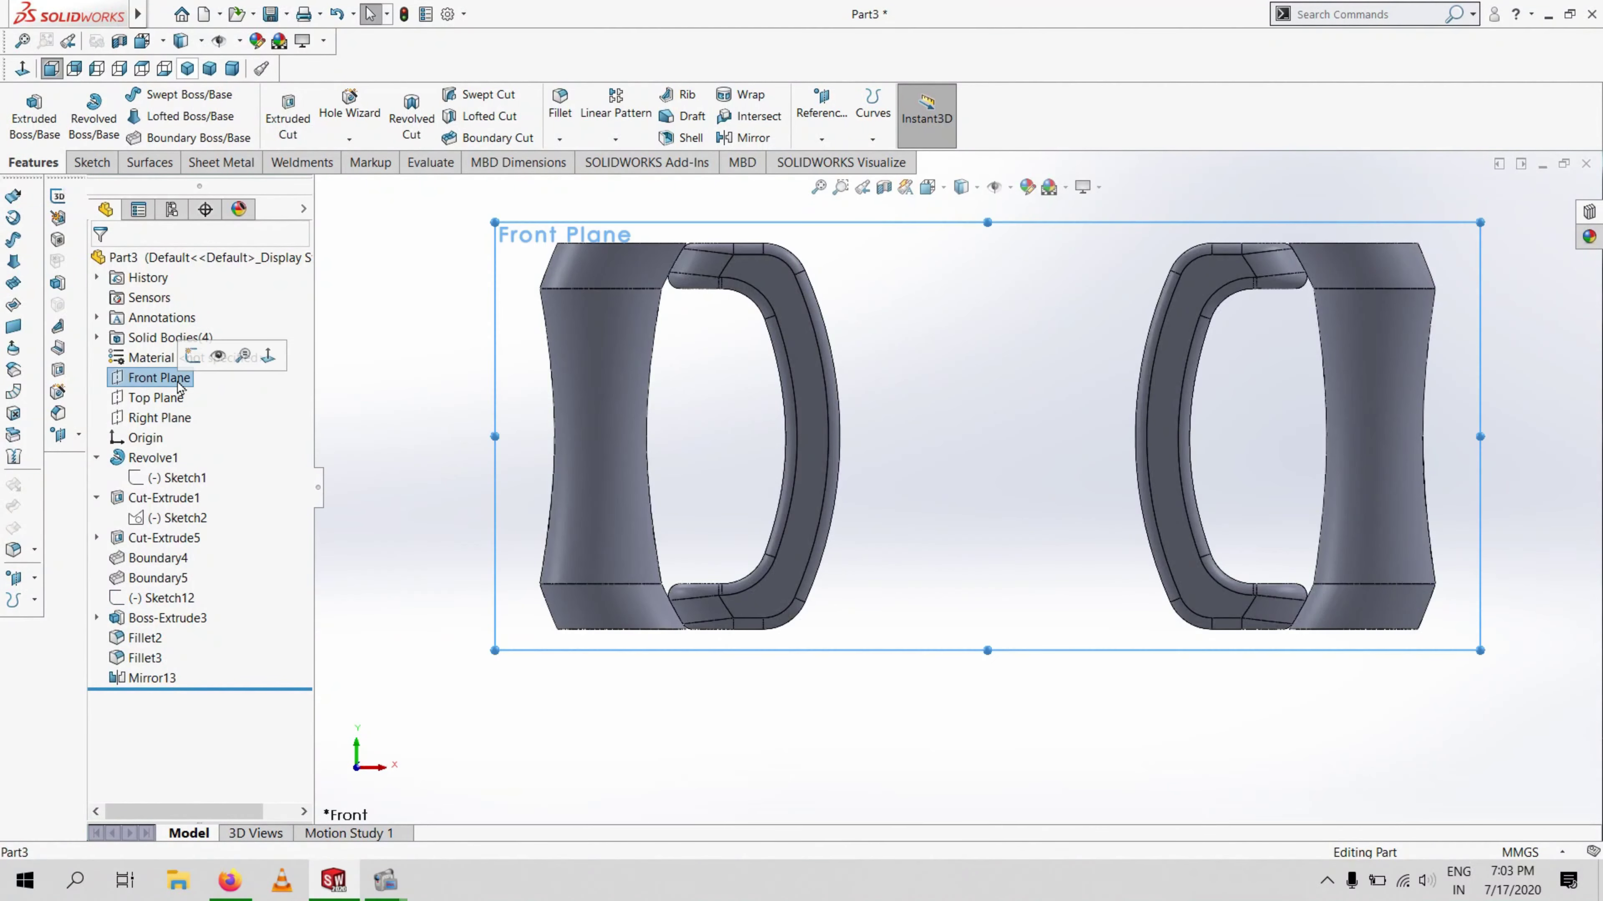
pyautogui.click(195, 354)
pyautogui.click(895, 357)
pyautogui.click(383, 105)
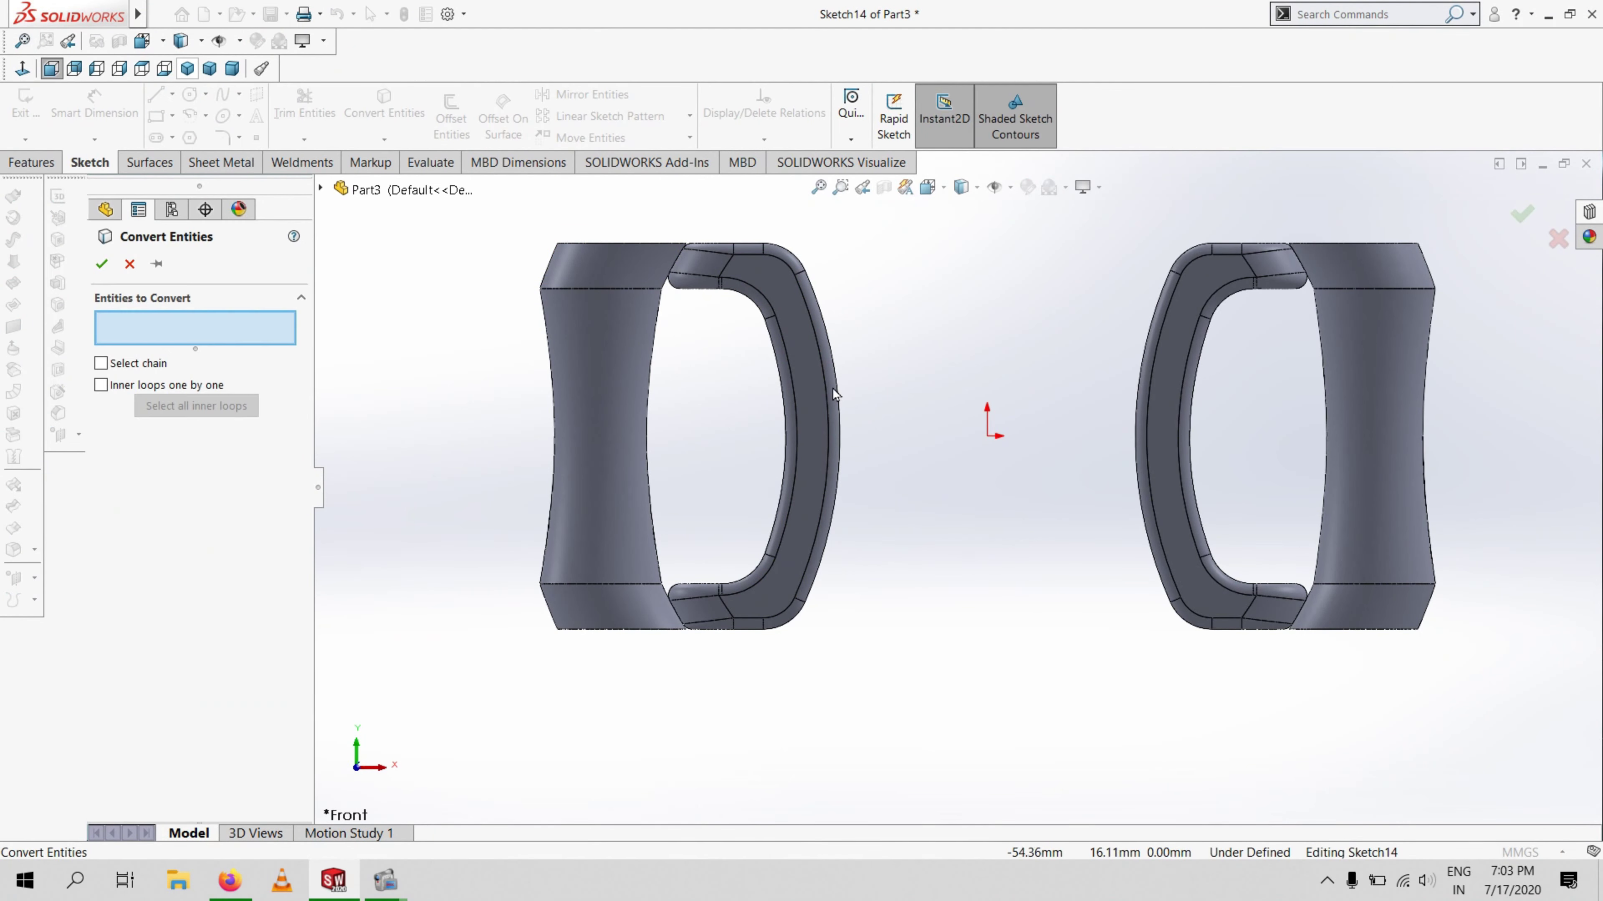
pyautogui.click(840, 384)
pyautogui.click(1139, 385)
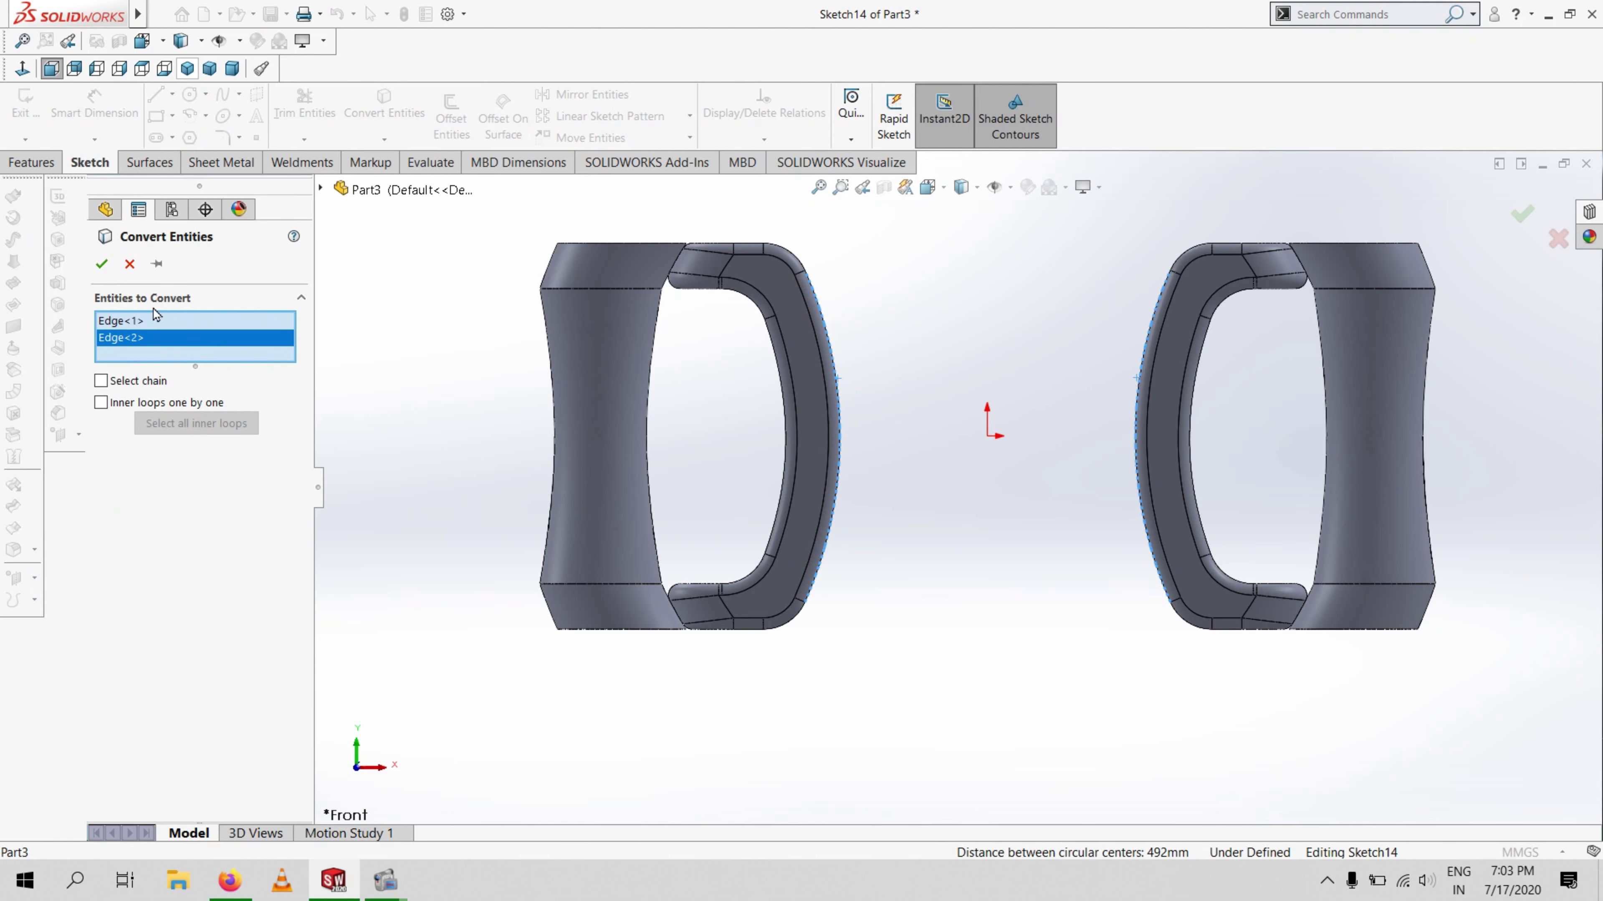
pyautogui.click(101, 264)
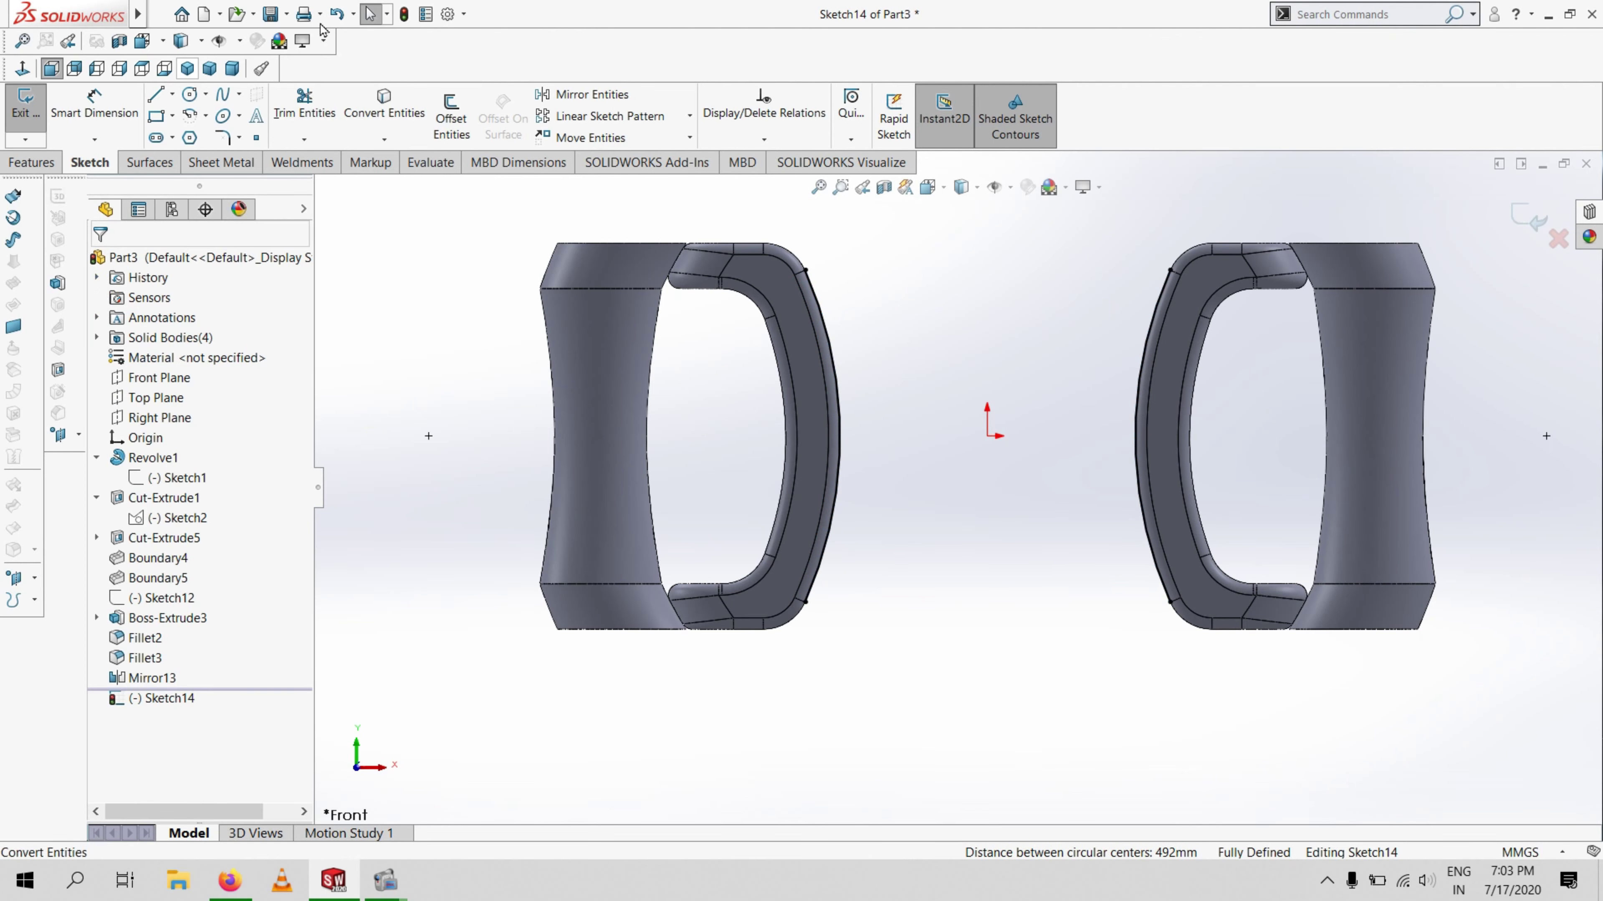
# Sketch a stepped line from the left handle's arc: about 19 mm horizontal, about 17 mm sloping down at 45°, and horizontal to above the origin
pyautogui.press('l')
pyautogui.click(837, 382)
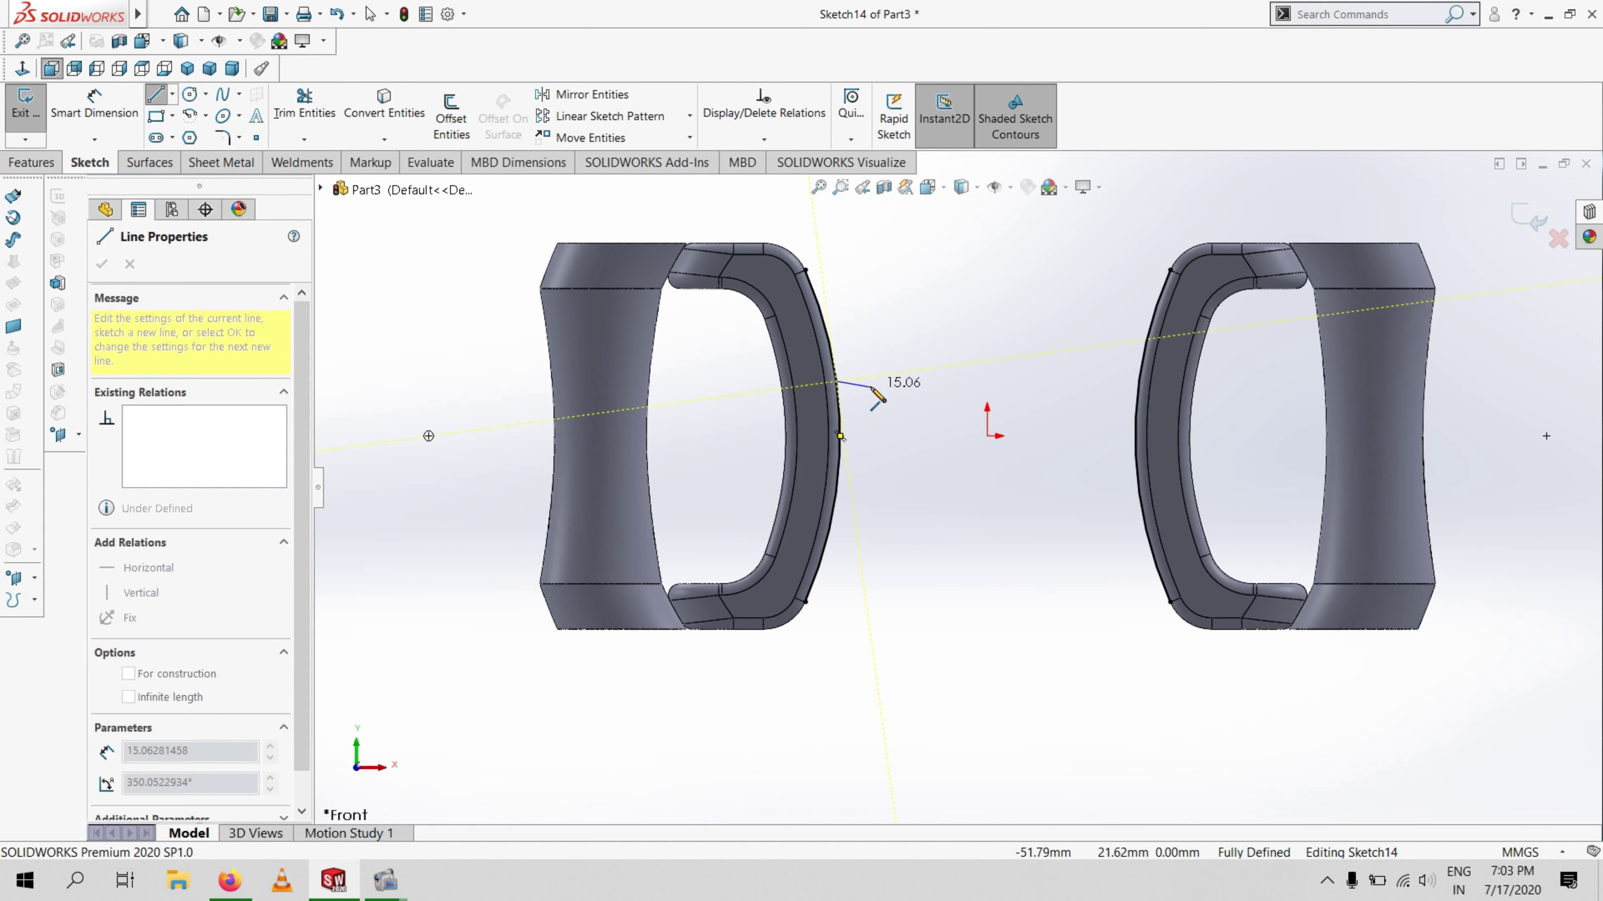
pyautogui.click(879, 381)
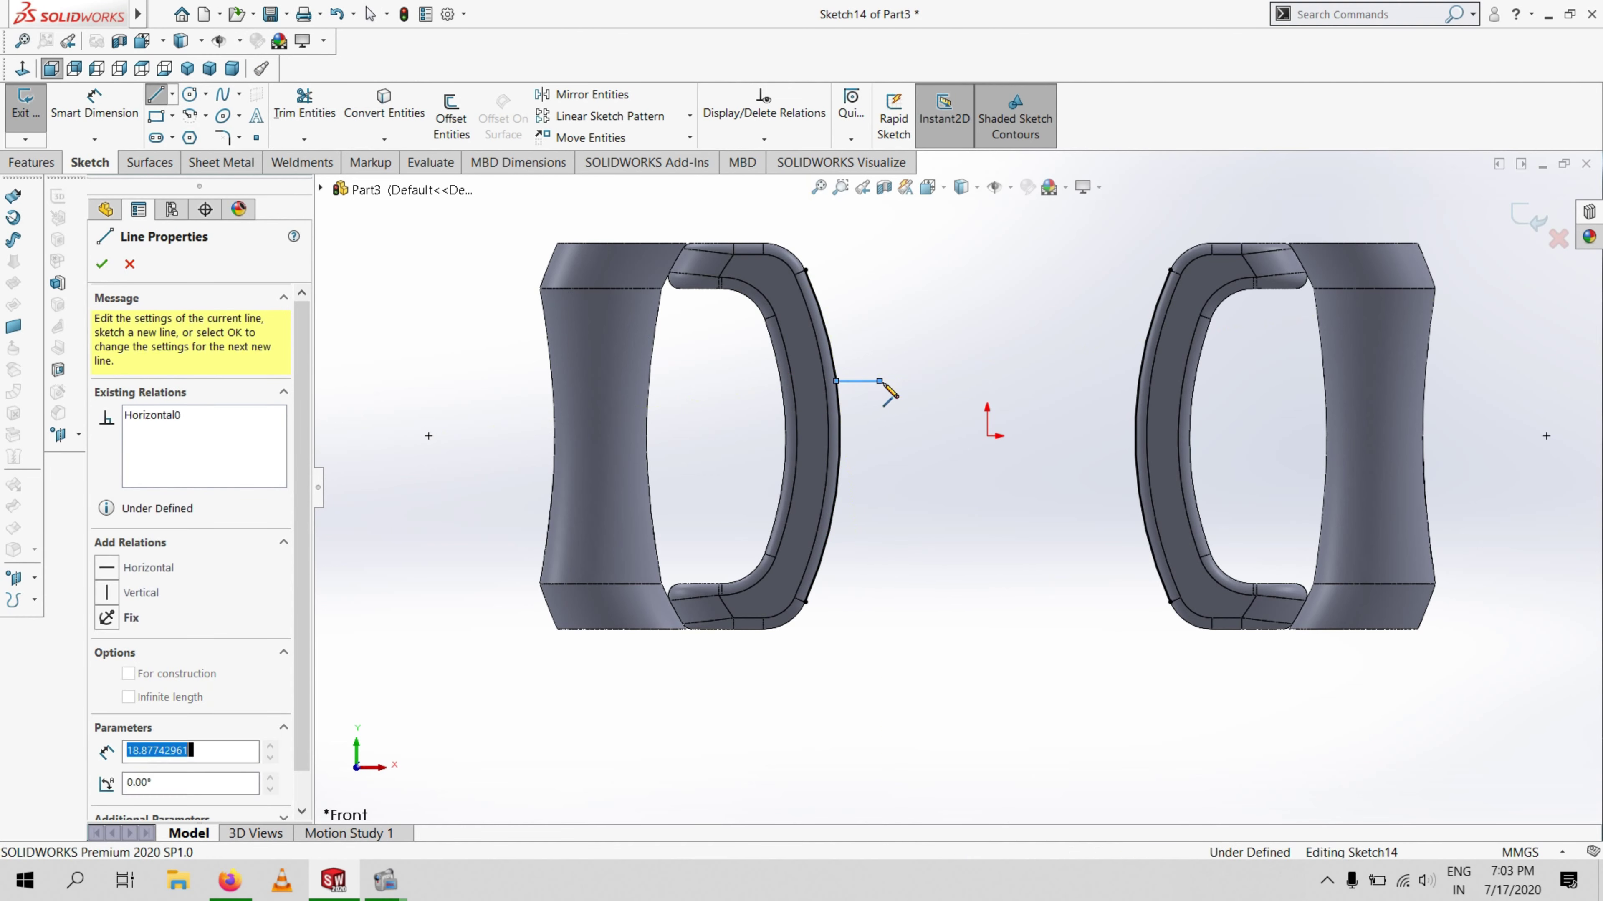
pyautogui.click(907, 409)
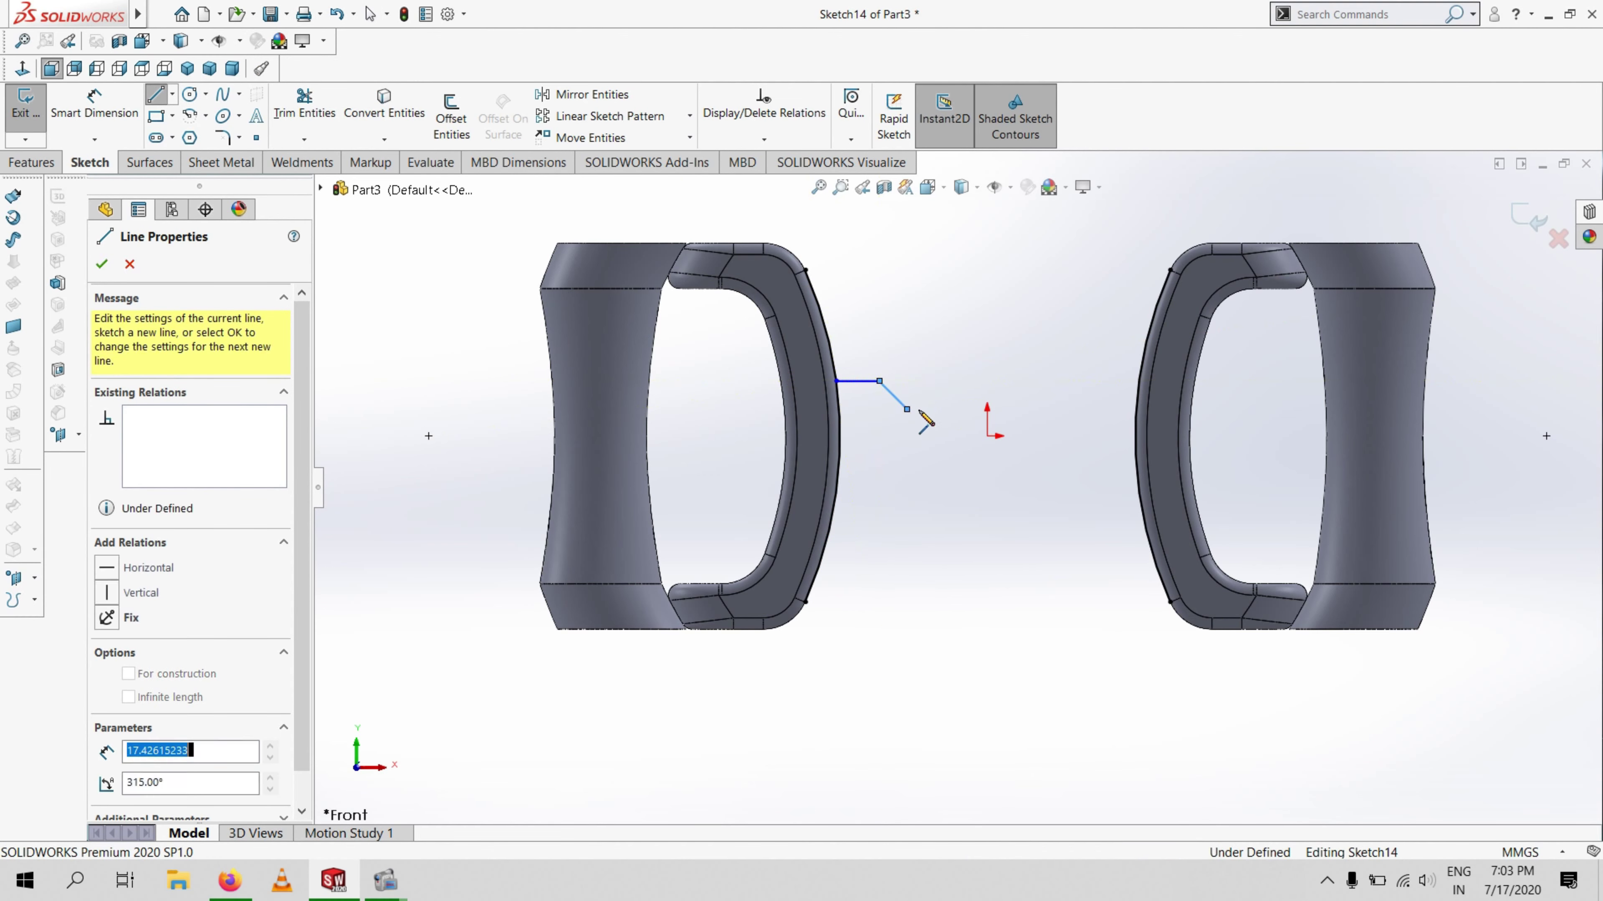
pyautogui.click(987, 409)
pyautogui.press('Escape')
# Draw a horizontal midpoint construction line centred on the origin and reaching the converted arcs of both handles
pyautogui.click(172, 93)
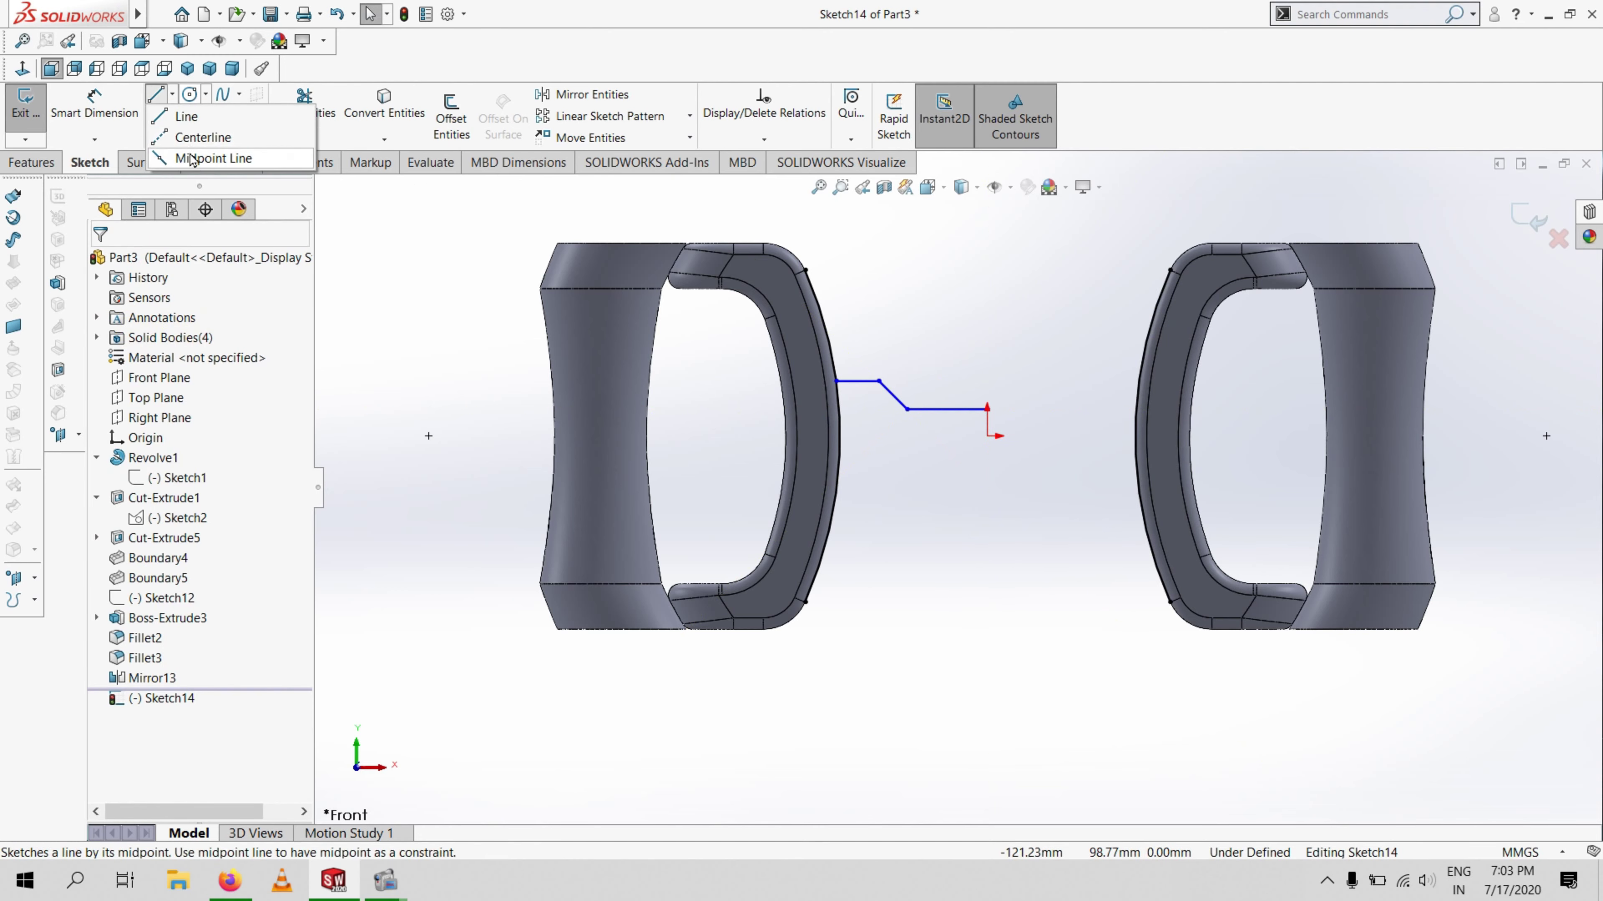
pyautogui.click(218, 154)
pyautogui.click(988, 436)
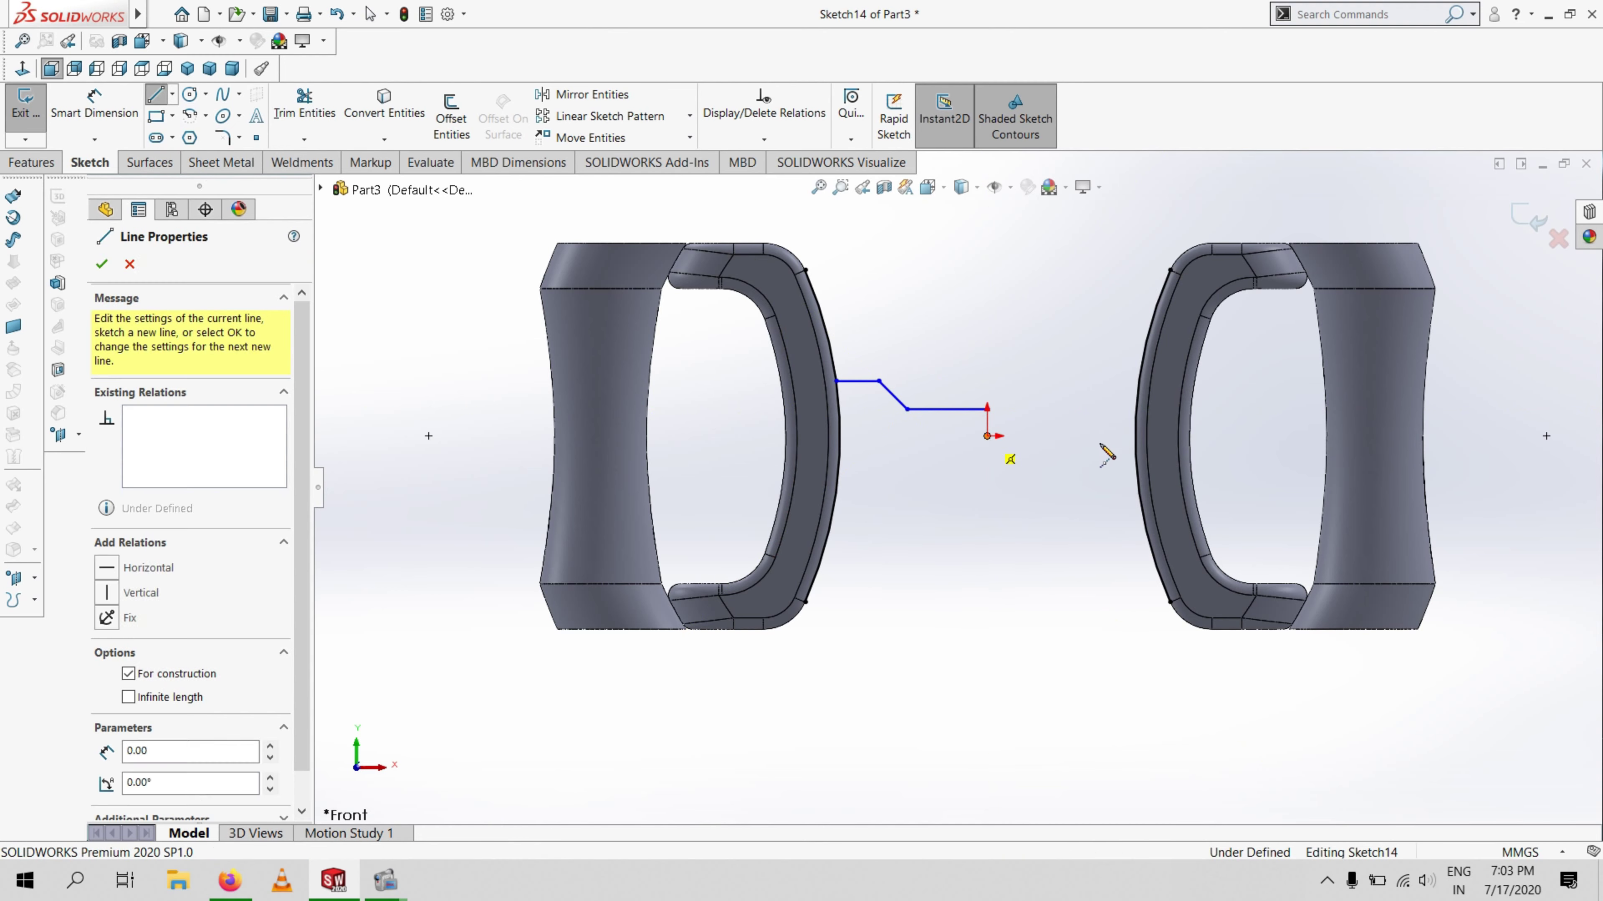
pyautogui.click(1134, 435)
pyautogui.press('Escape')
# Add a vertical relation between the free end of the stepped line and the origin
pyautogui.scroll(-2, 989, 389)
pyautogui.scroll(-1, 915, 464)
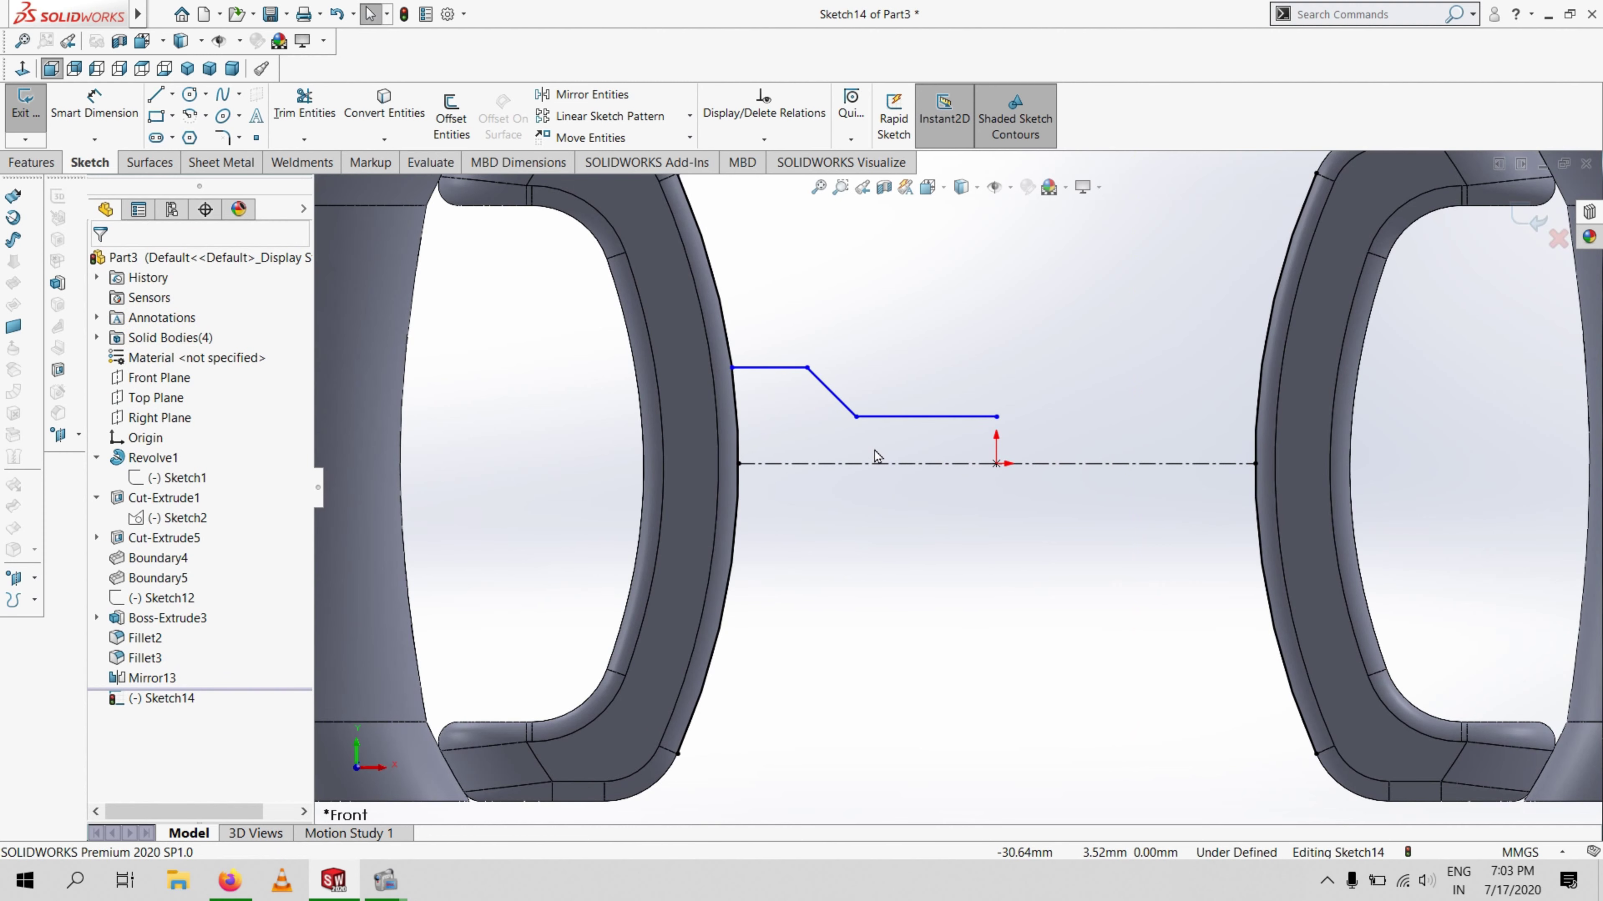
pyautogui.scroll(-1, 874, 456)
pyautogui.click(1020, 414)
pyautogui.keyDown('ctrl'); pyautogui.click(1020, 470); pyautogui.keyUp('ctrl')
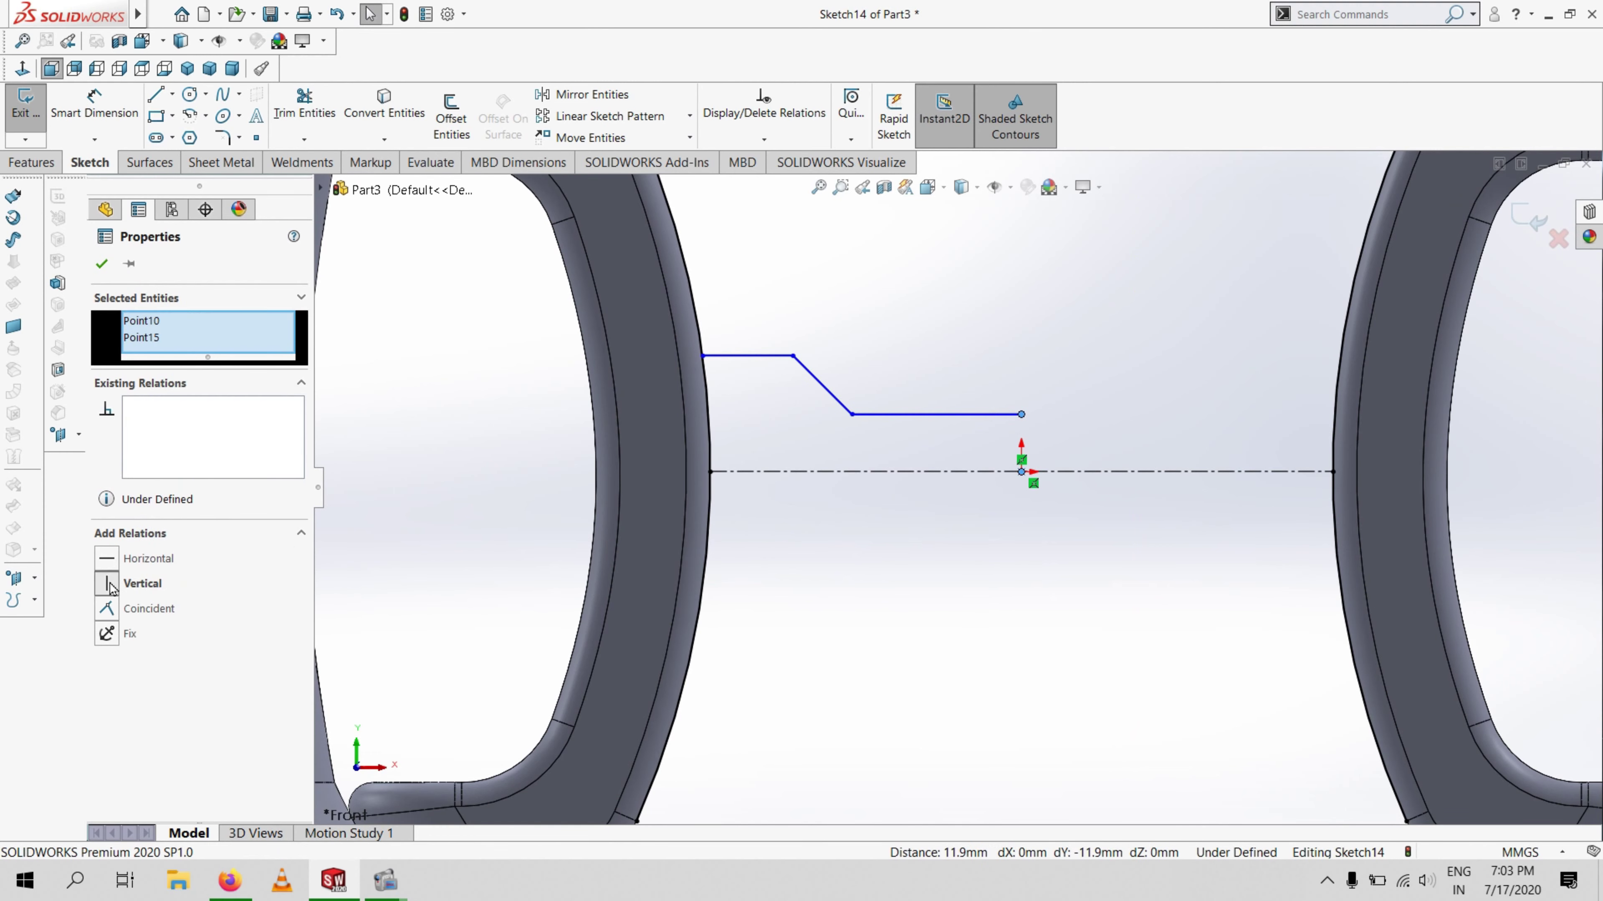
pyautogui.click(102, 265)
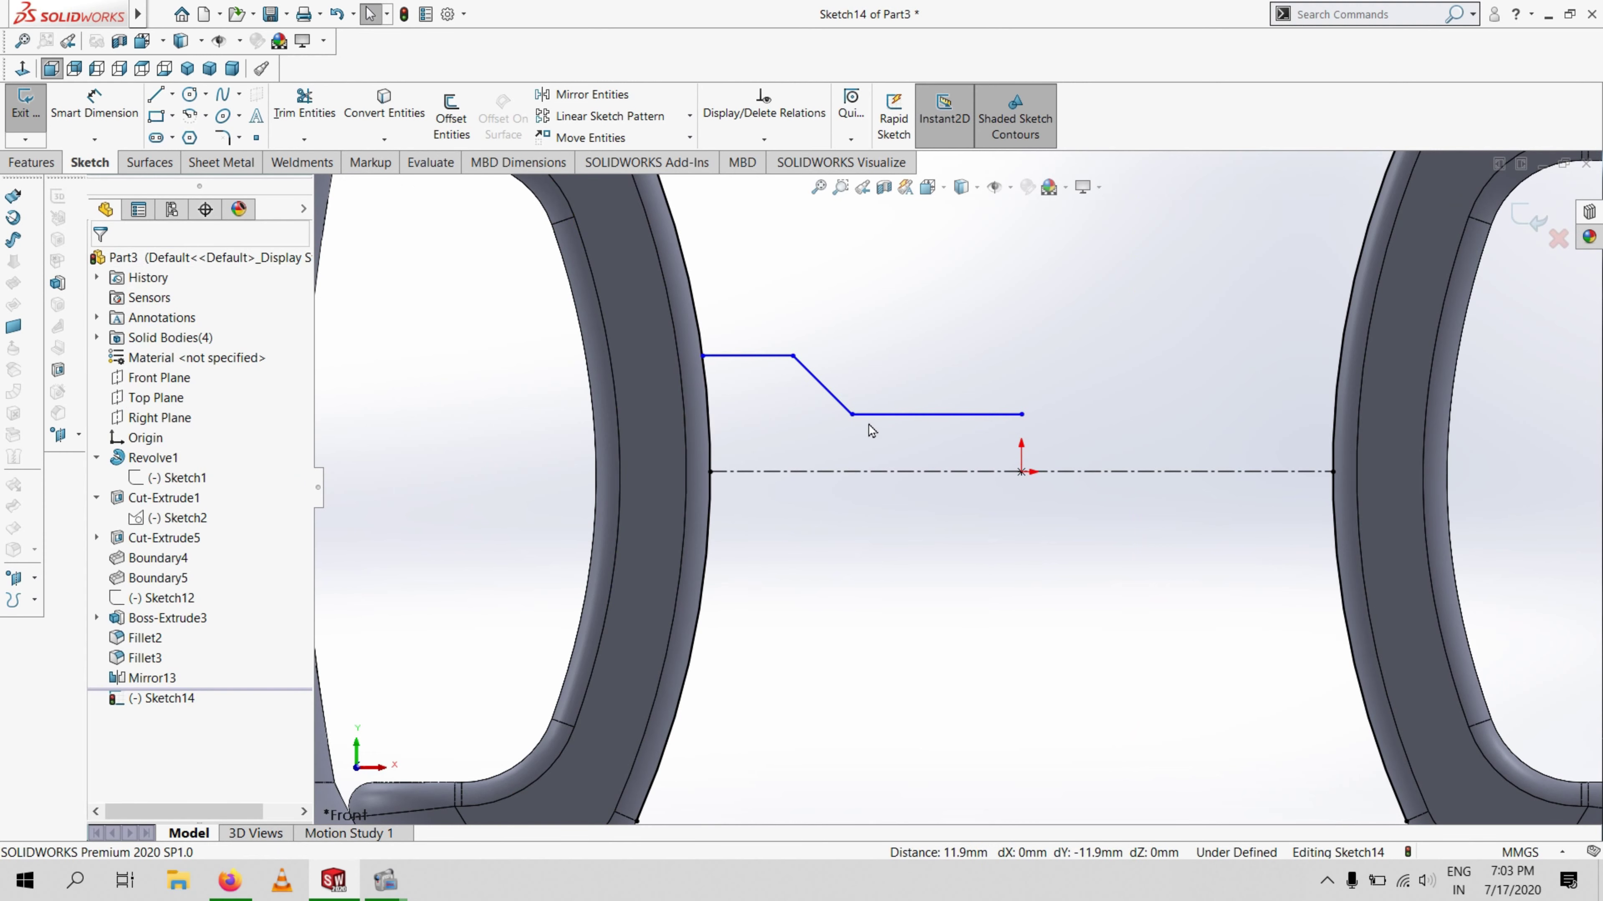
# Reposition the corners of the stepped line and dimension its upper horizontal segment 25 mm from the centreline
pyautogui.moveTo(793, 357); pyautogui.dragTo(901, 417)
pyautogui.click(94, 104)
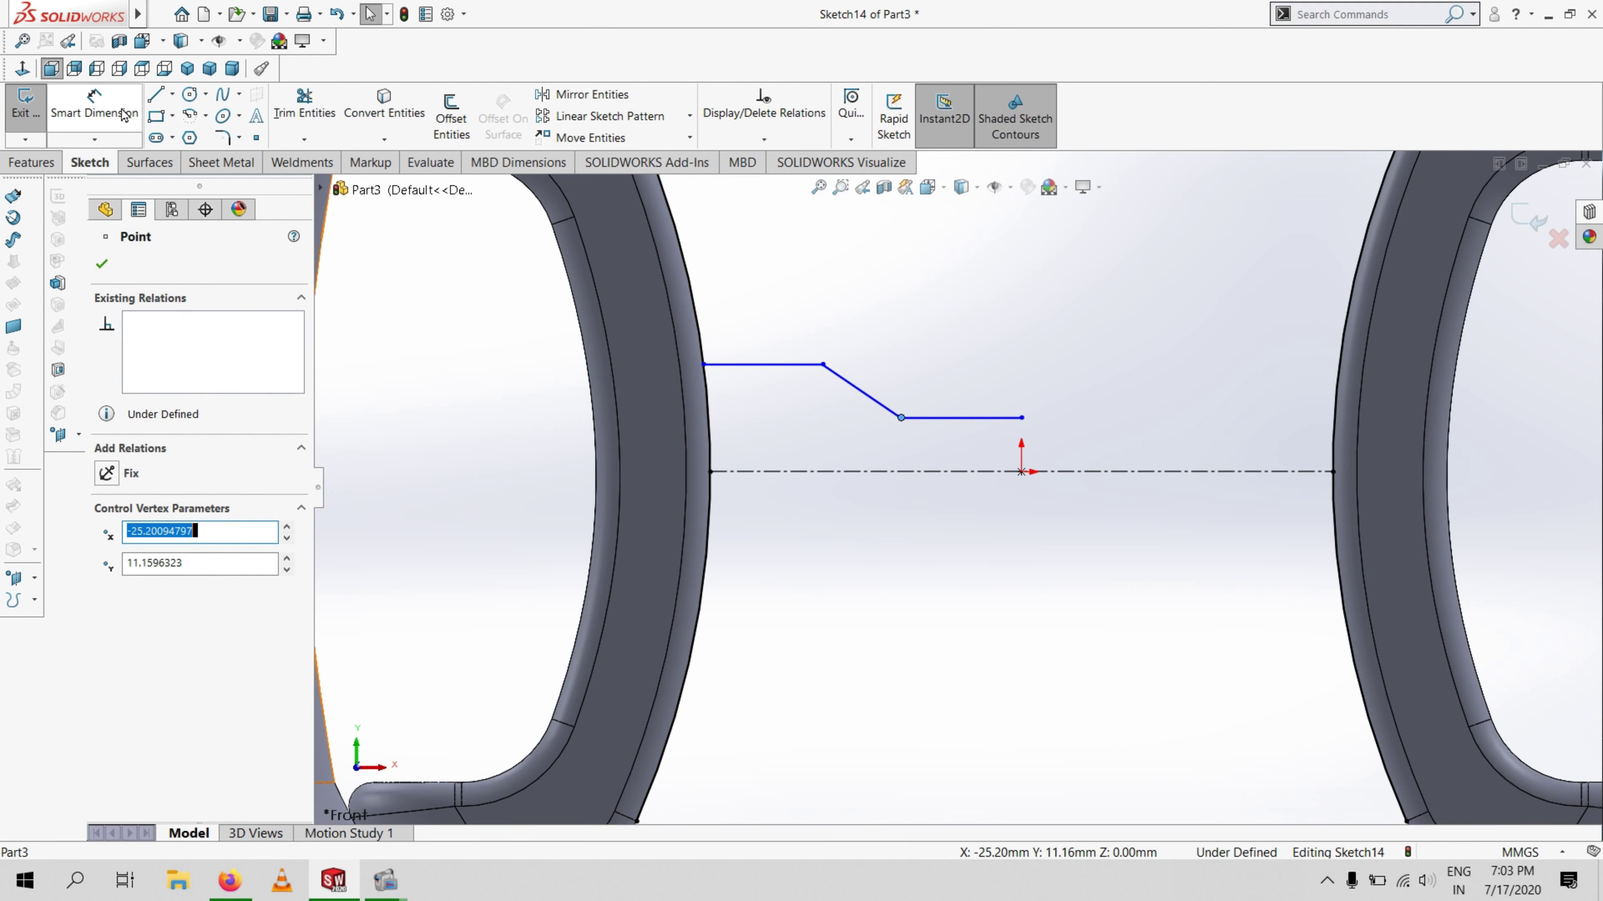
pyautogui.click(760, 364)
pyautogui.click(761, 472)
pyautogui.click(762, 435)
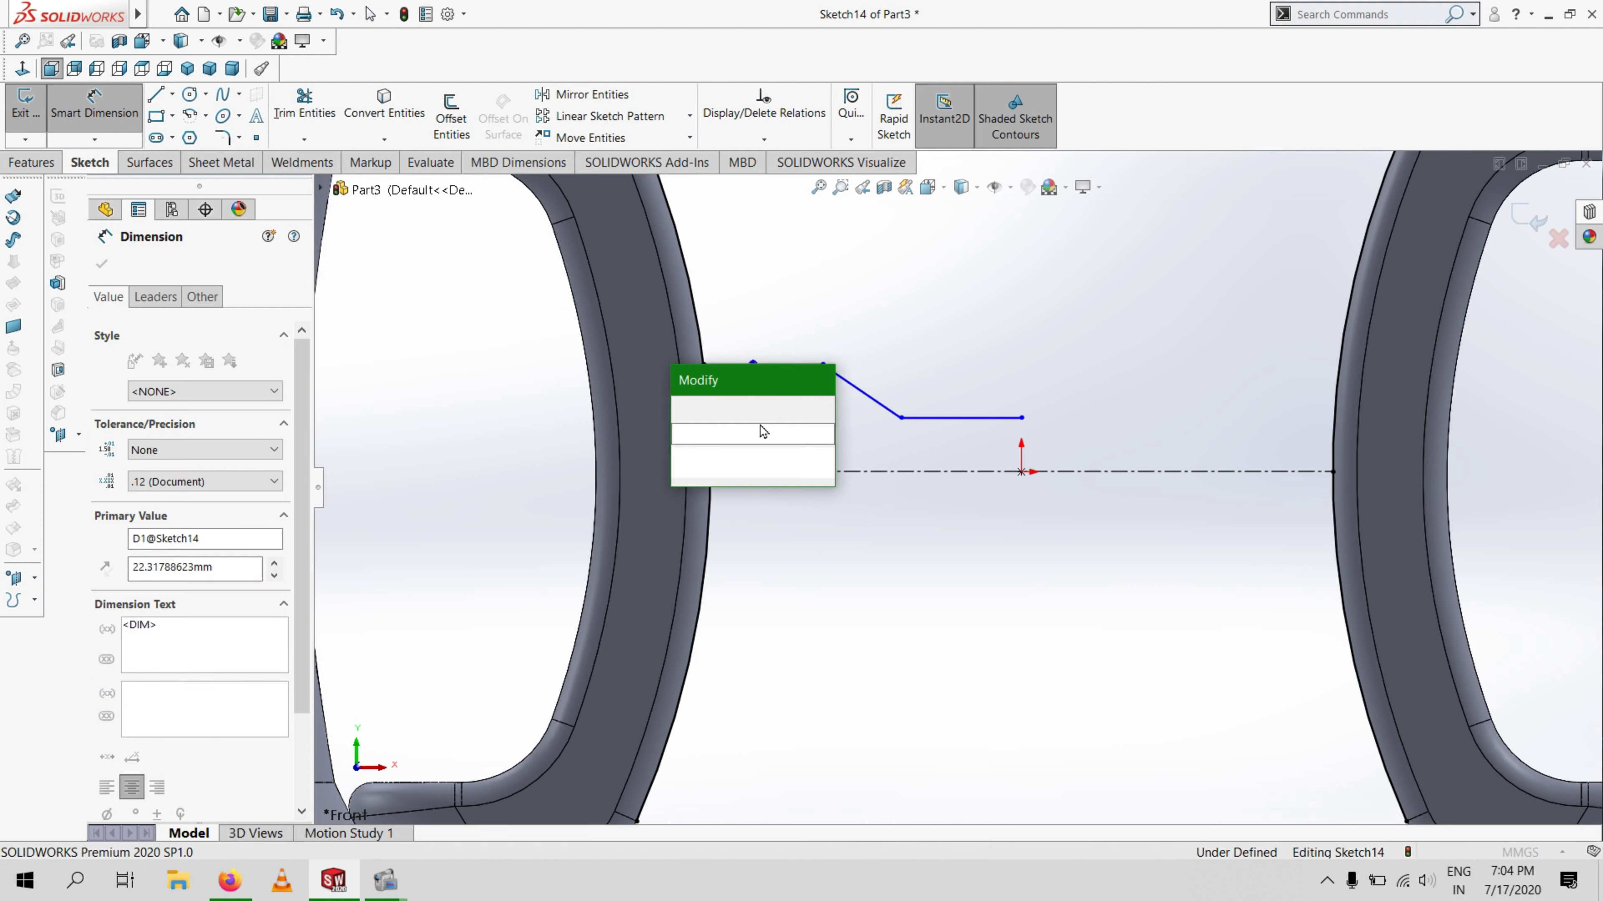
pyautogui.write('25')
pyautogui.press('Return')
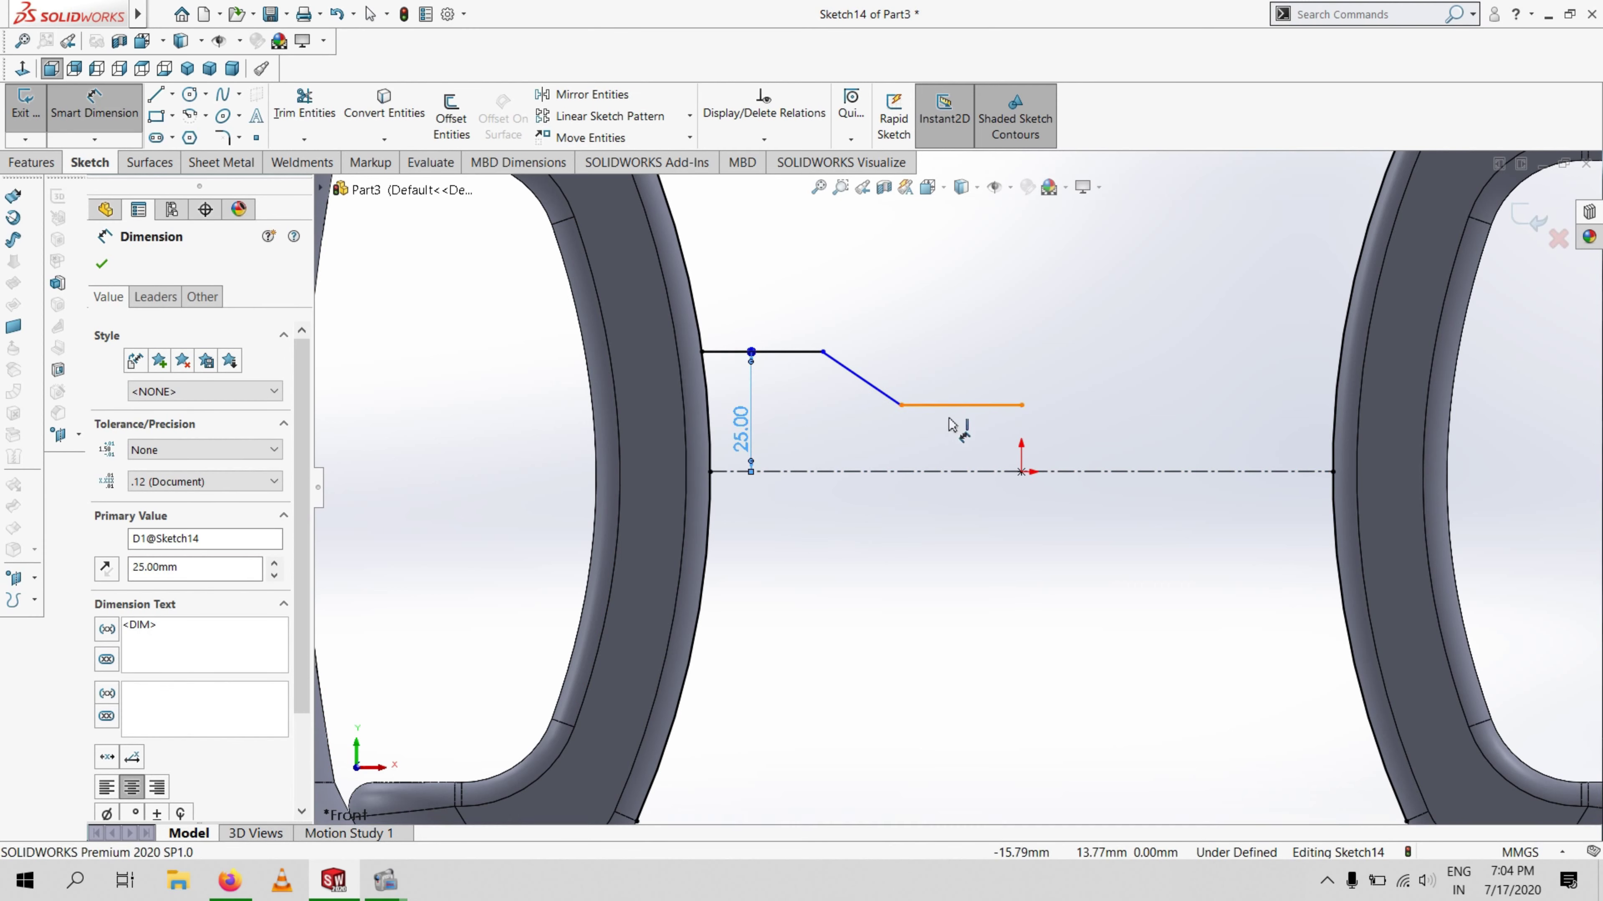
# Dimension the lower horizontal segment of the stepped line 10 mm from the centreline
pyautogui.click(958, 405)
pyautogui.click(962, 472)
pyautogui.click(970, 461)
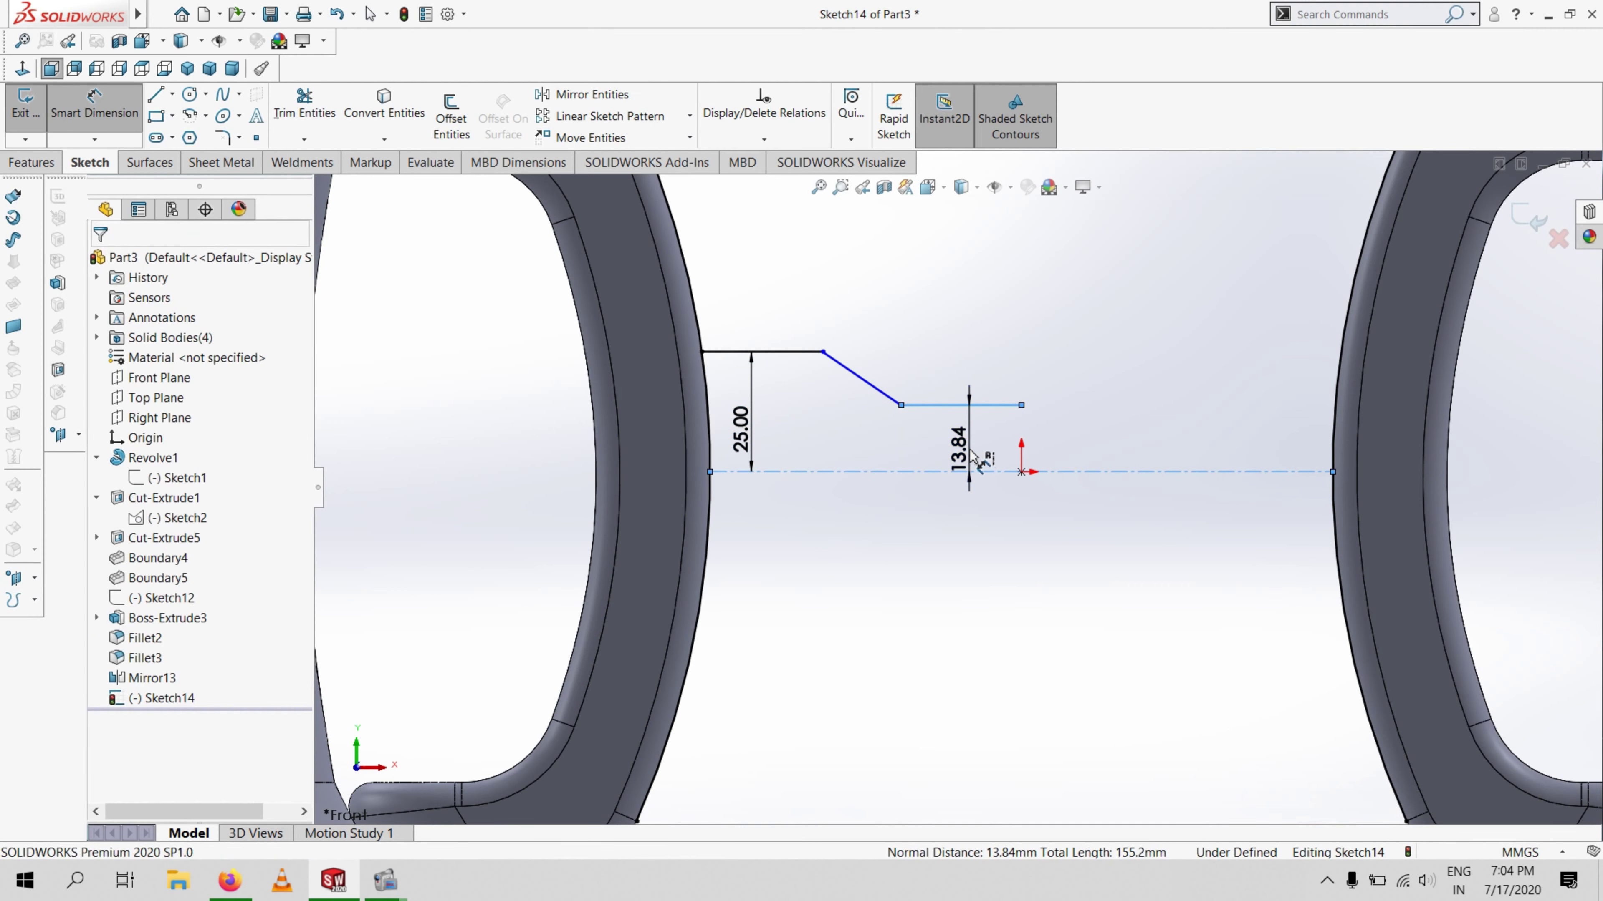
pyautogui.write('10')
pyautogui.press('Return')
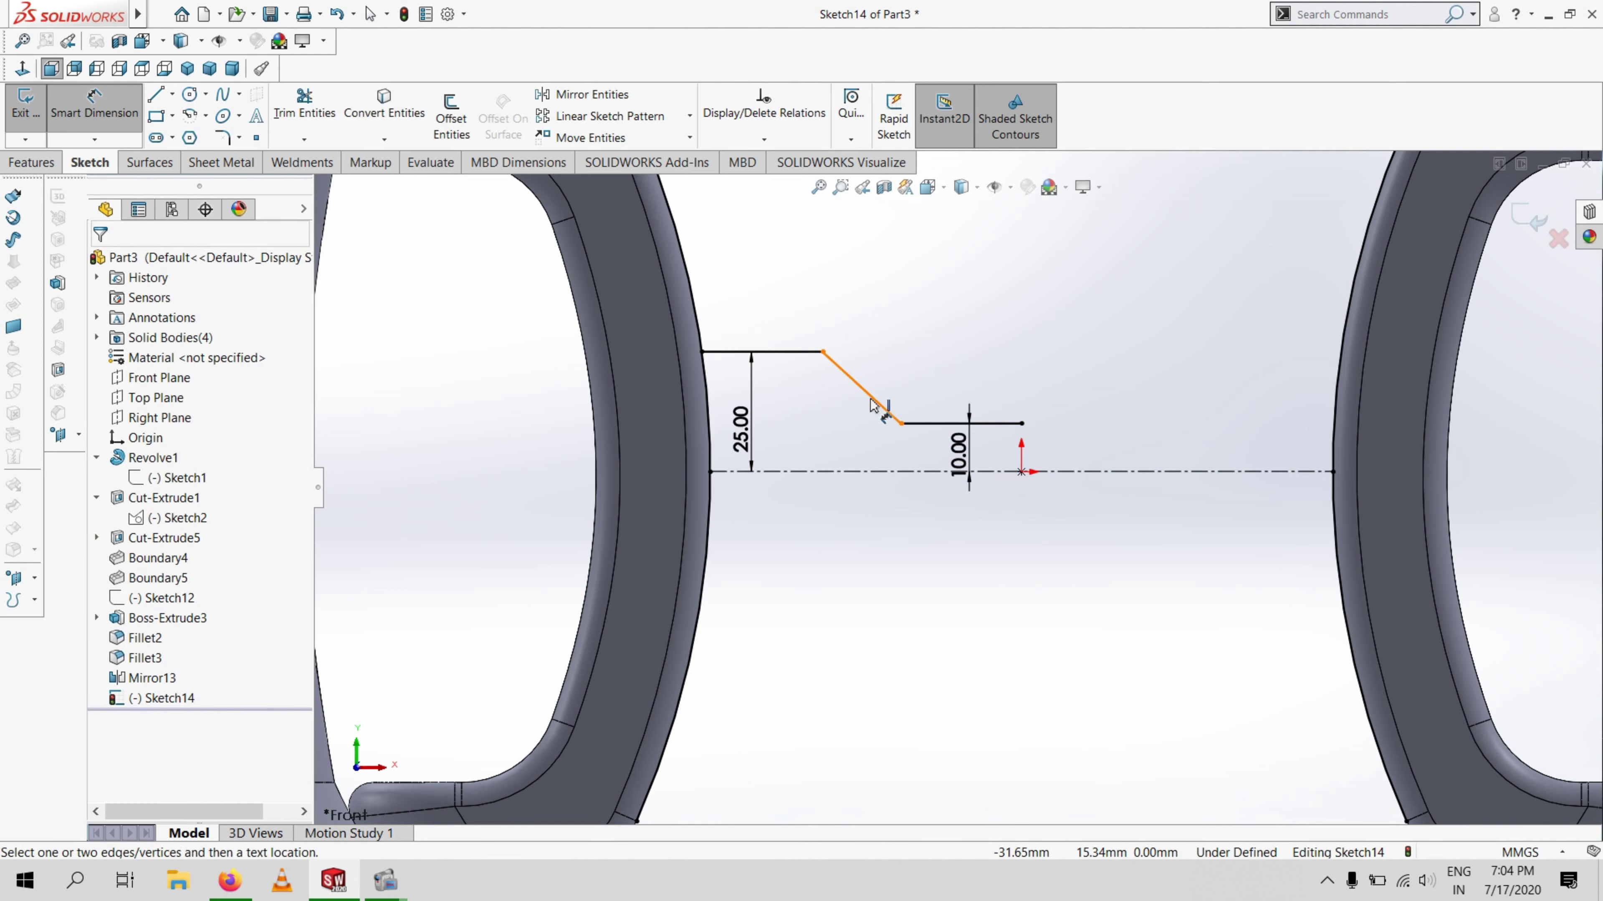
# Set the angle between the sloped segment and the lower horizontal segment to 140°
pyautogui.click(869, 406)
pyautogui.click(930, 424)
pyautogui.click(945, 411)
pyautogui.write('140')
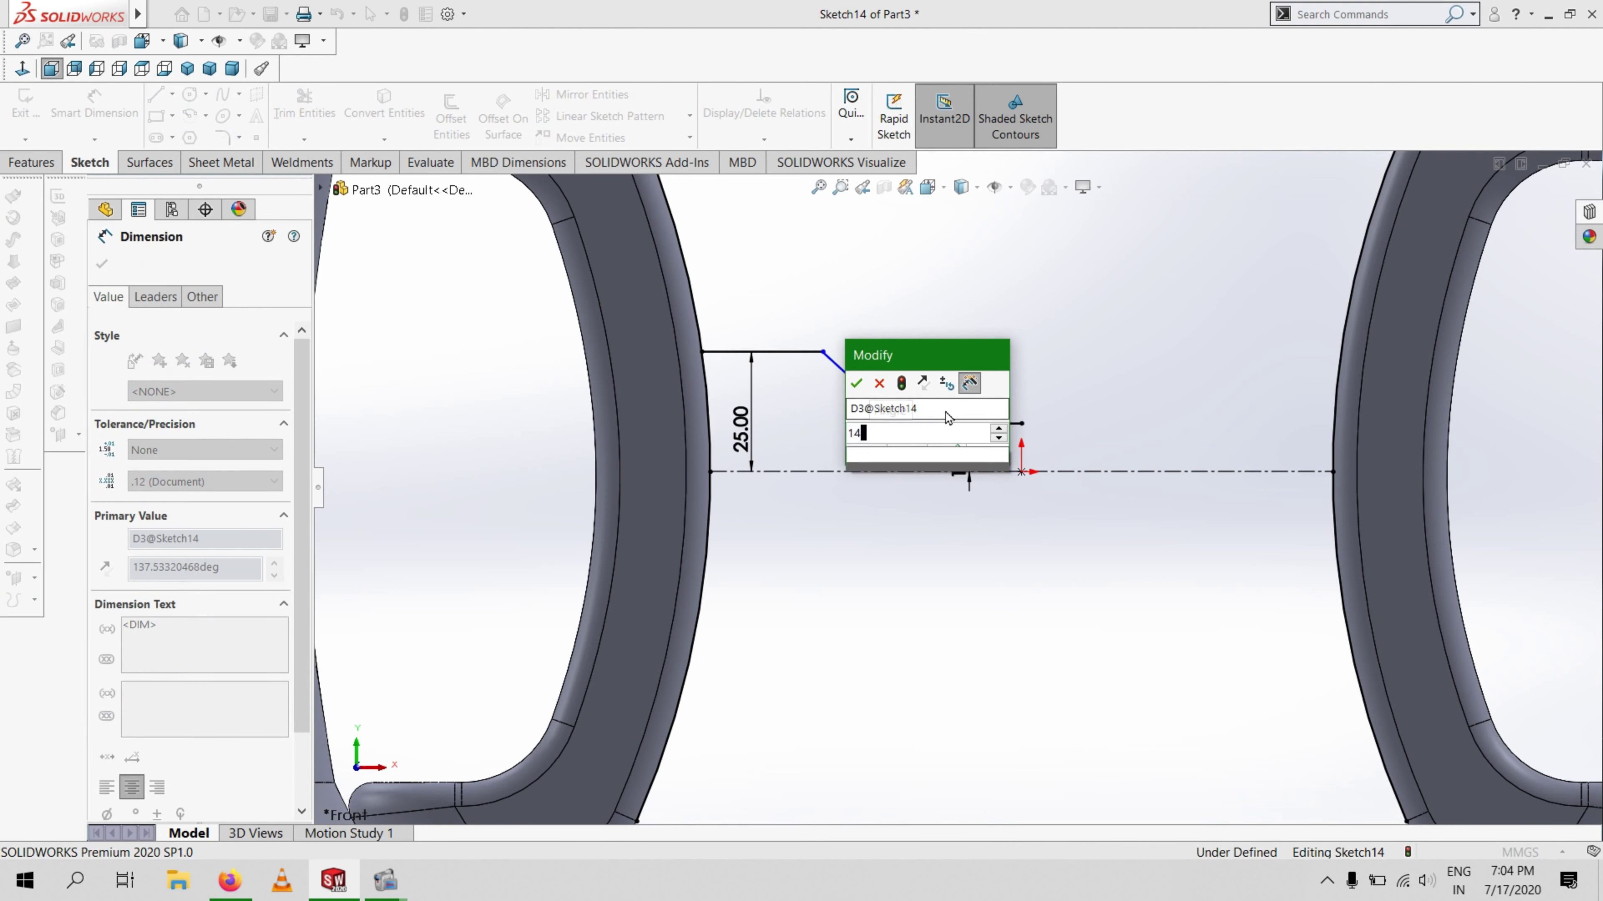
pyautogui.press('Return')
# Add a driven dimension for the length of the sloped segment
pyautogui.click(865, 387)
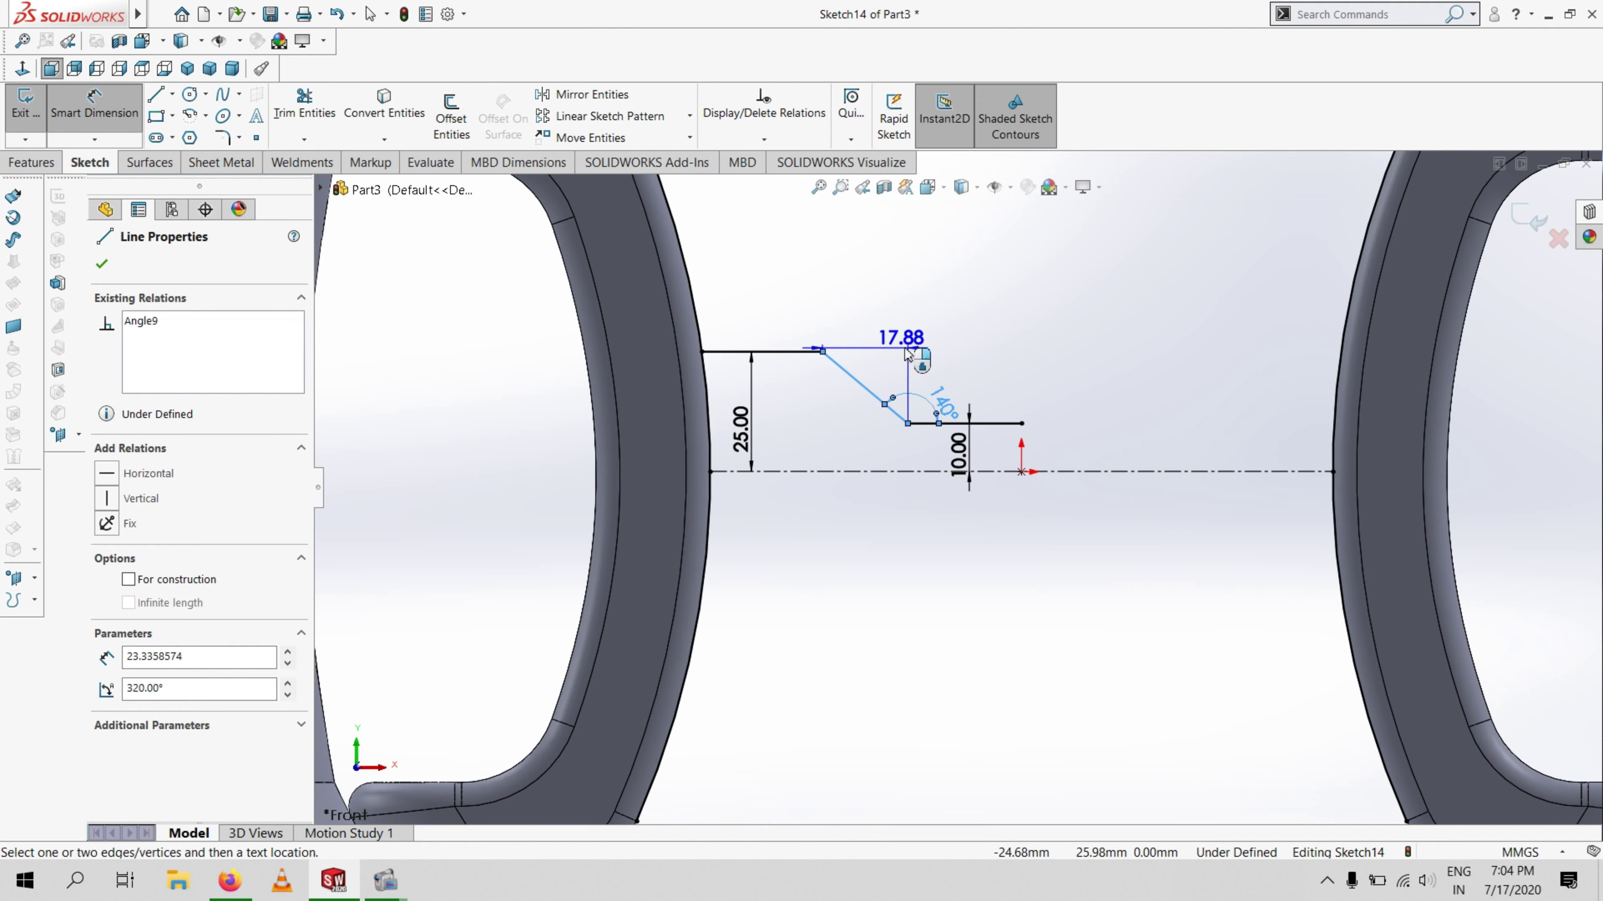
pyautogui.click(941, 346)
pyautogui.click(923, 444)
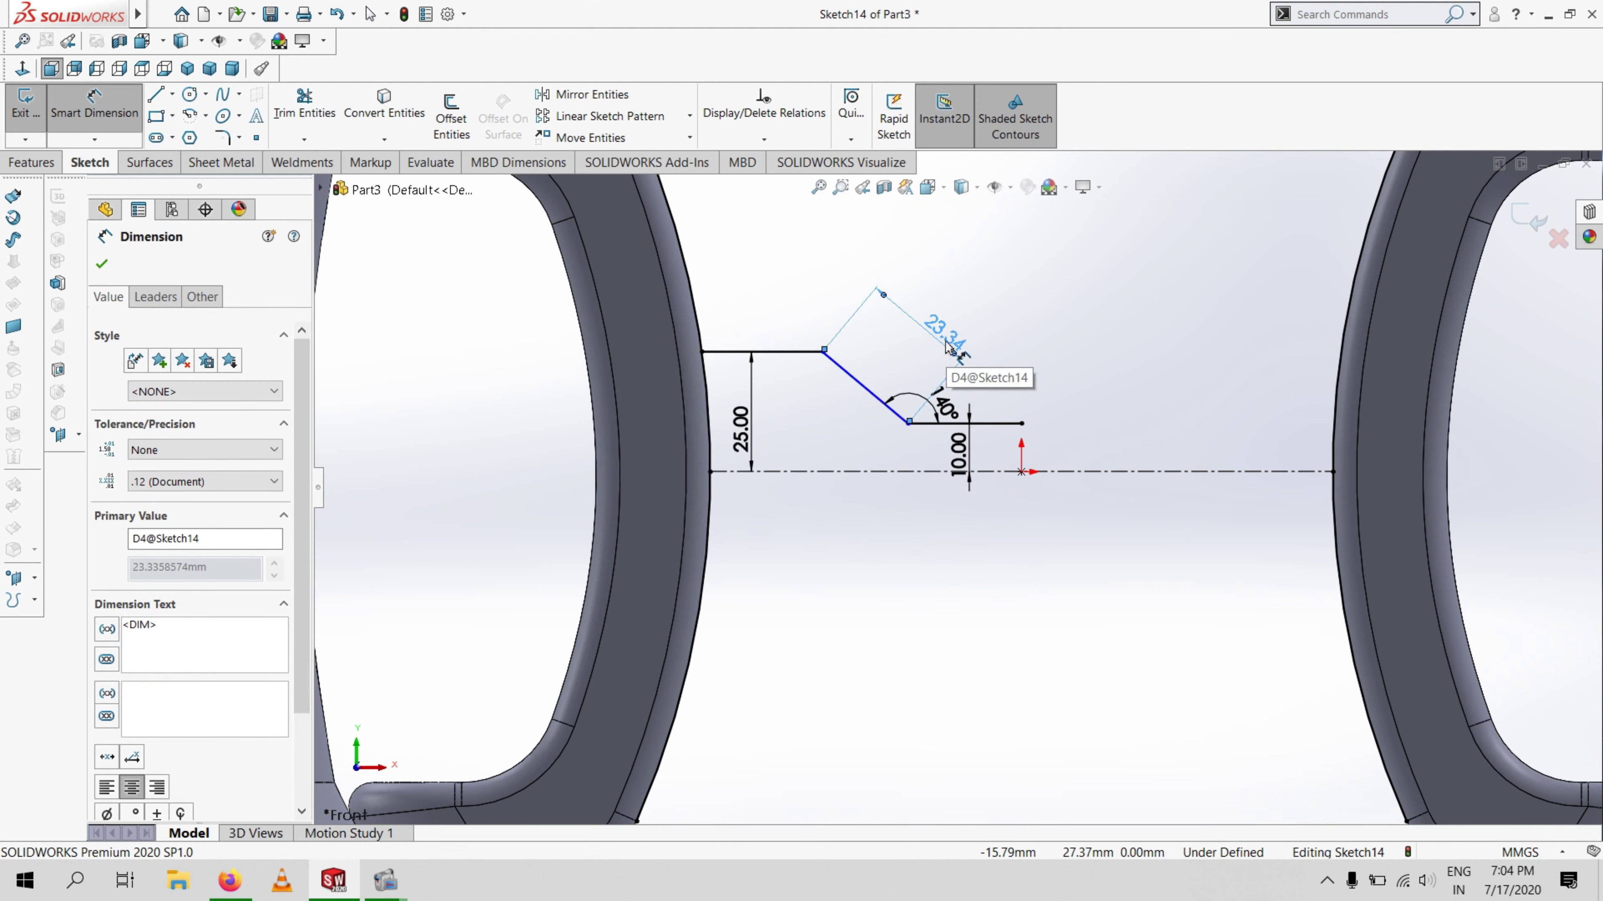
pyautogui.press('Escape')
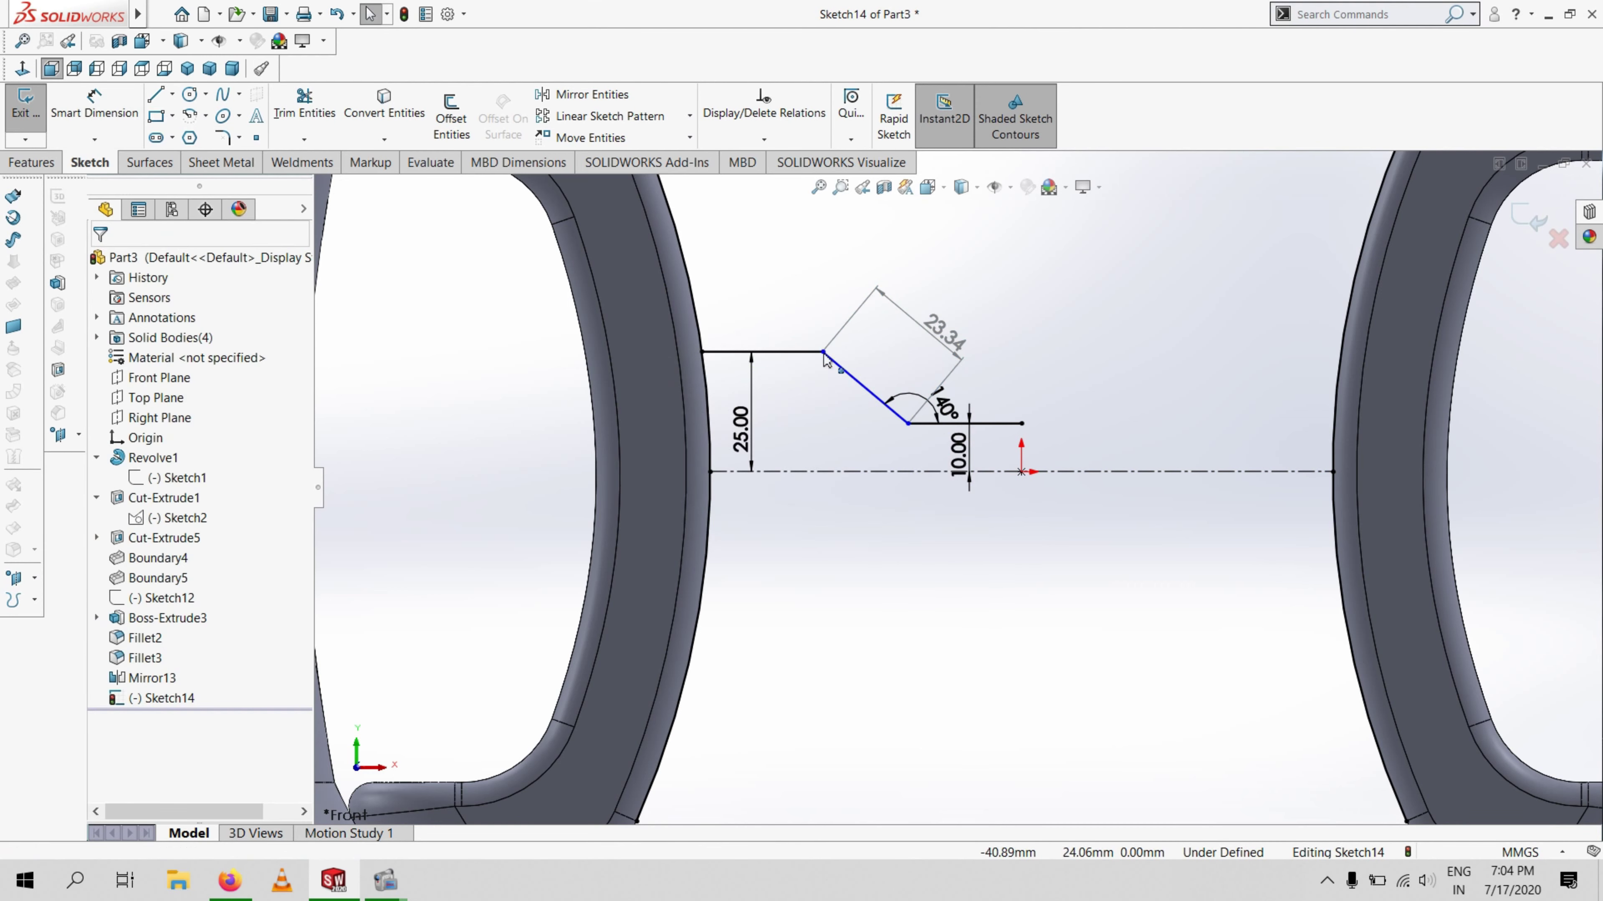
# Dimension the horizontal distance from the slope's upper corner to the origin as 45 mm
pyautogui.click(104, 112)
pyautogui.click(822, 352)
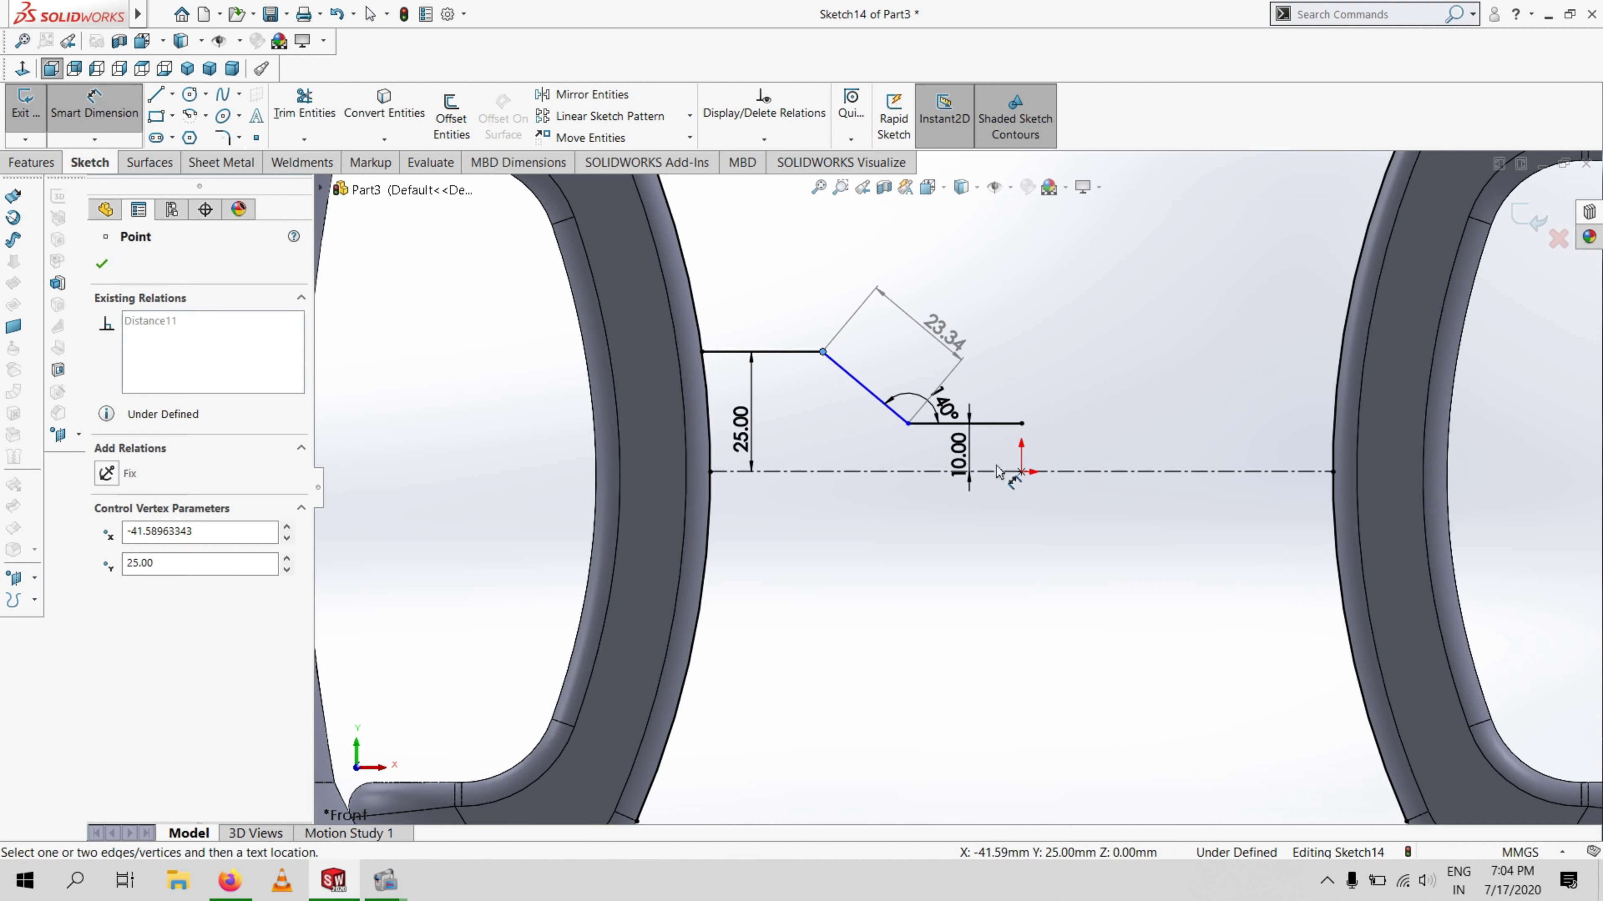
pyautogui.click(1021, 472)
pyautogui.click(938, 525)
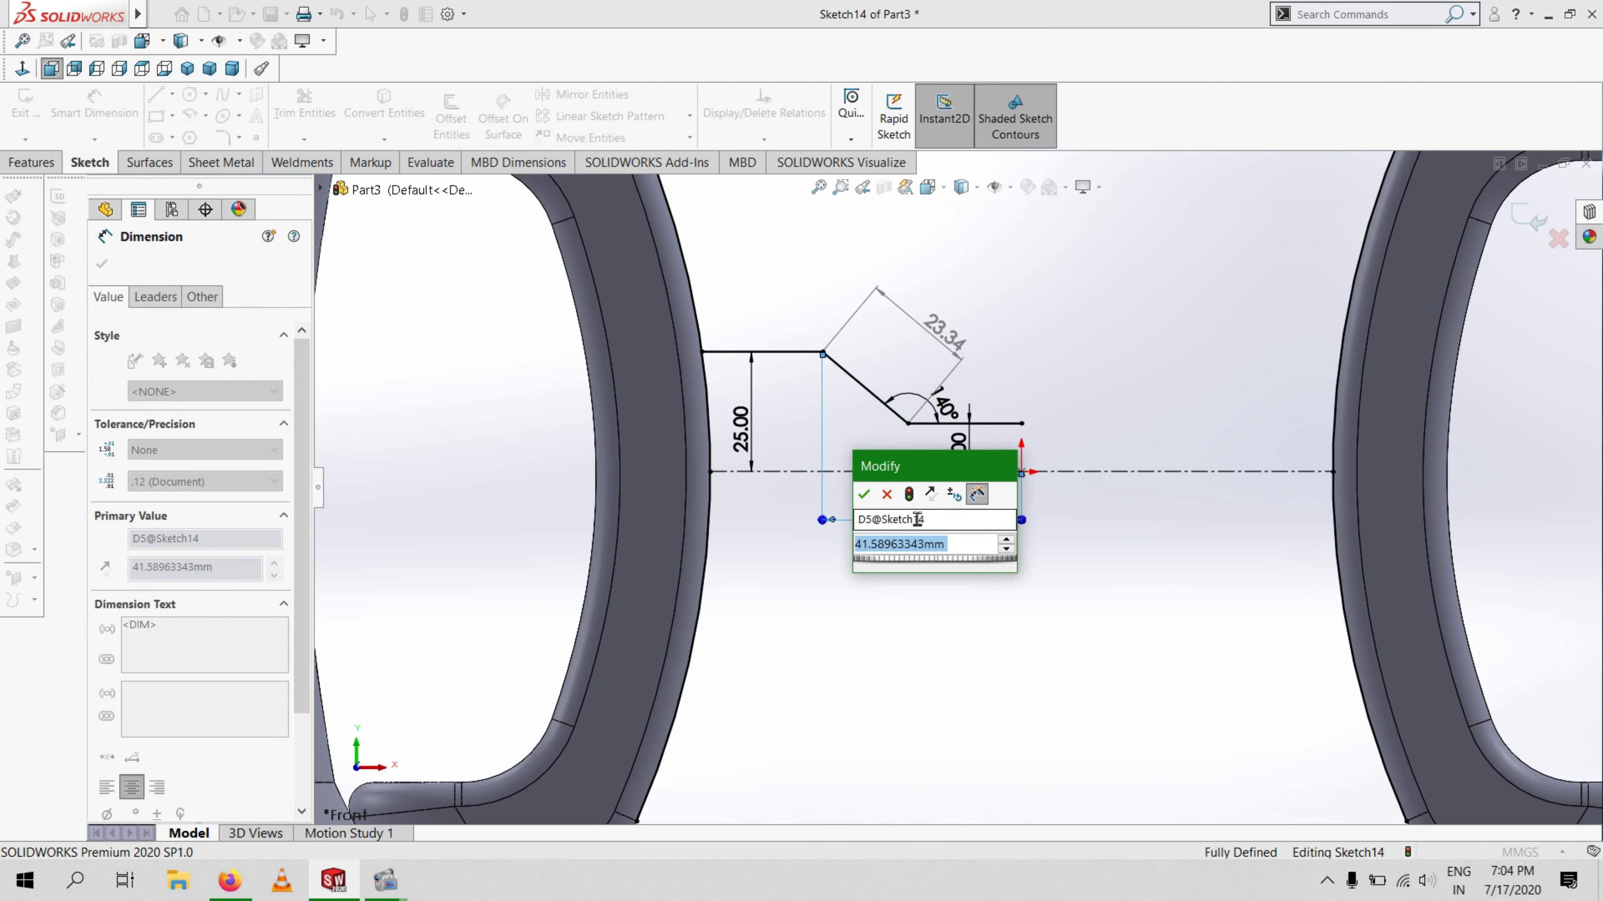
pyautogui.write('45')
pyautogui.press('Return')
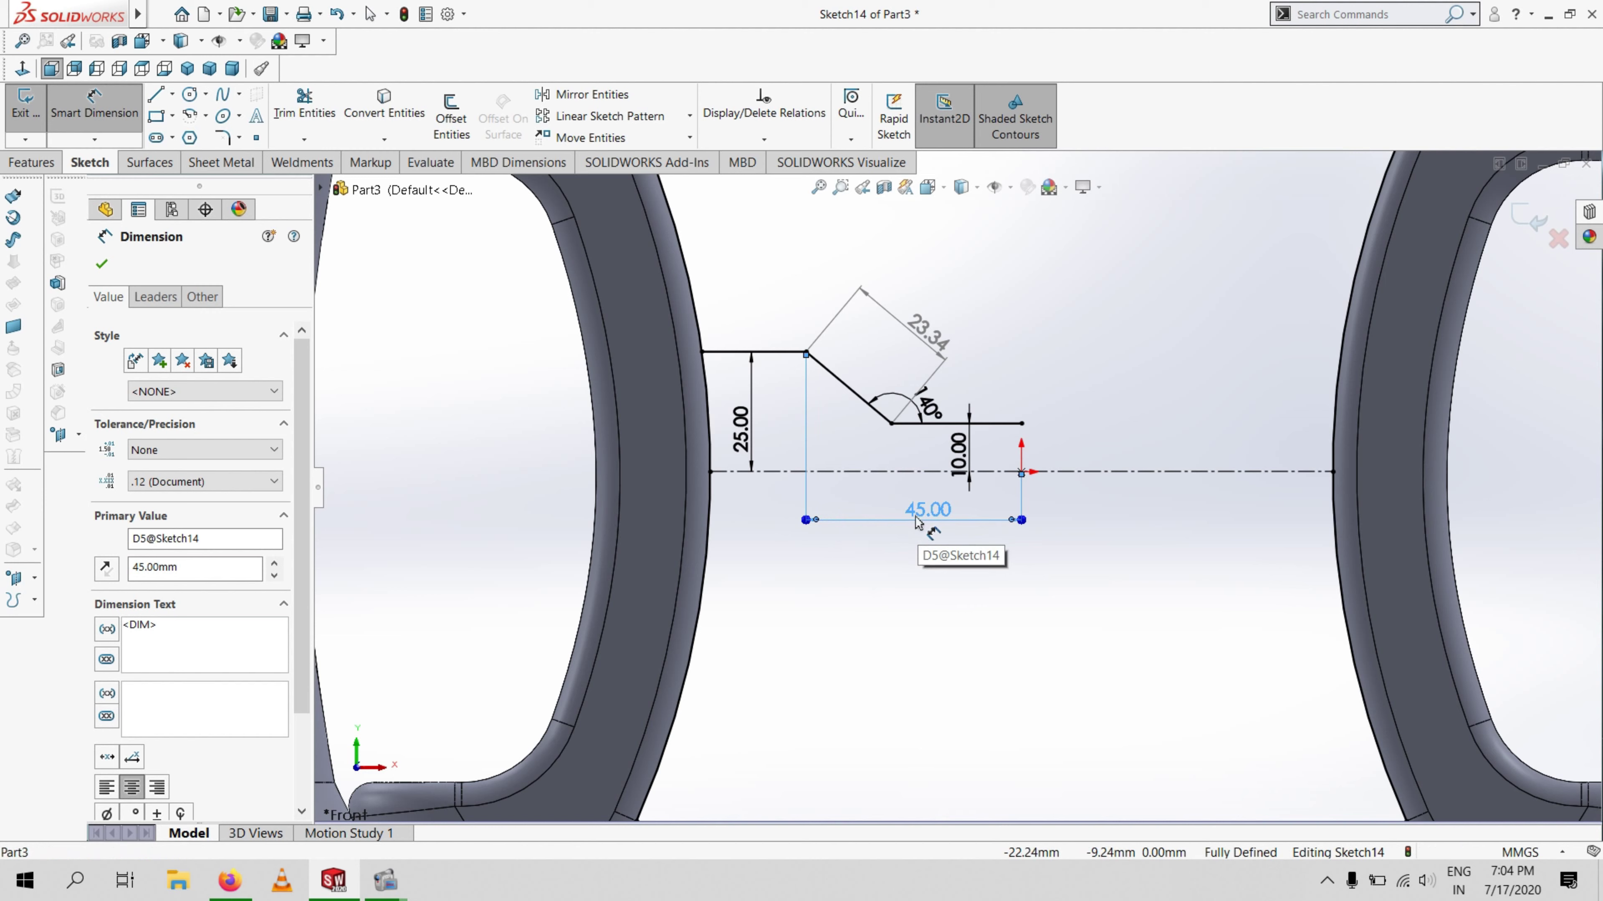
# Change the horizontal dimension between the slope's upper corner and the origin to 30 mm
pyautogui.doubleClick(920, 521)
pyautogui.write('30')
pyautogui.press('Return')
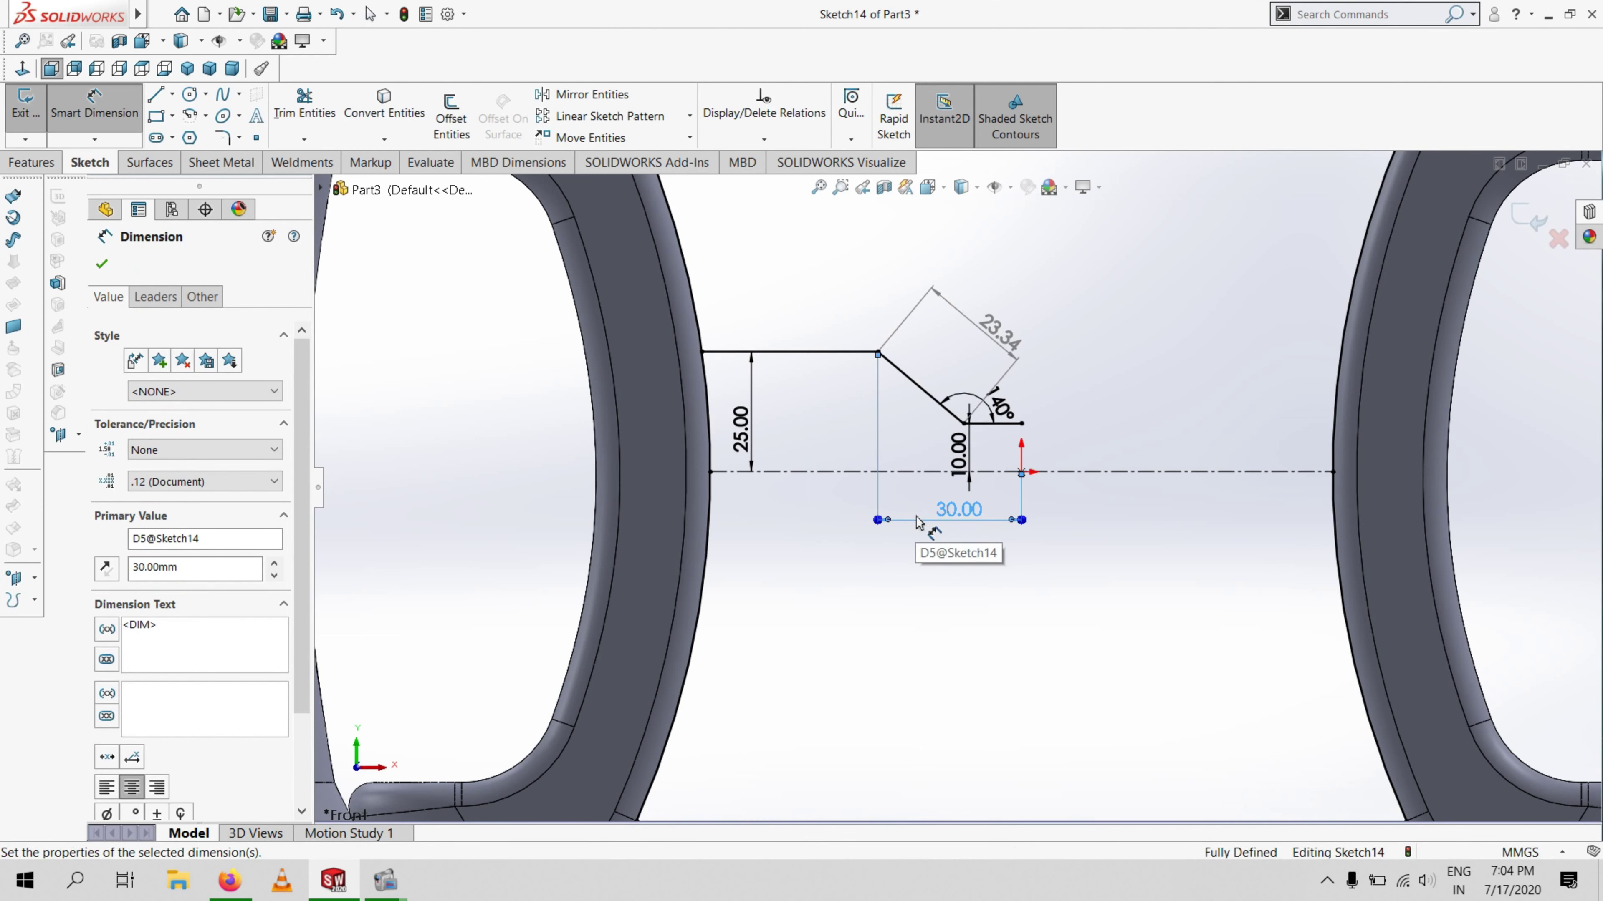
pyautogui.press('Escape')
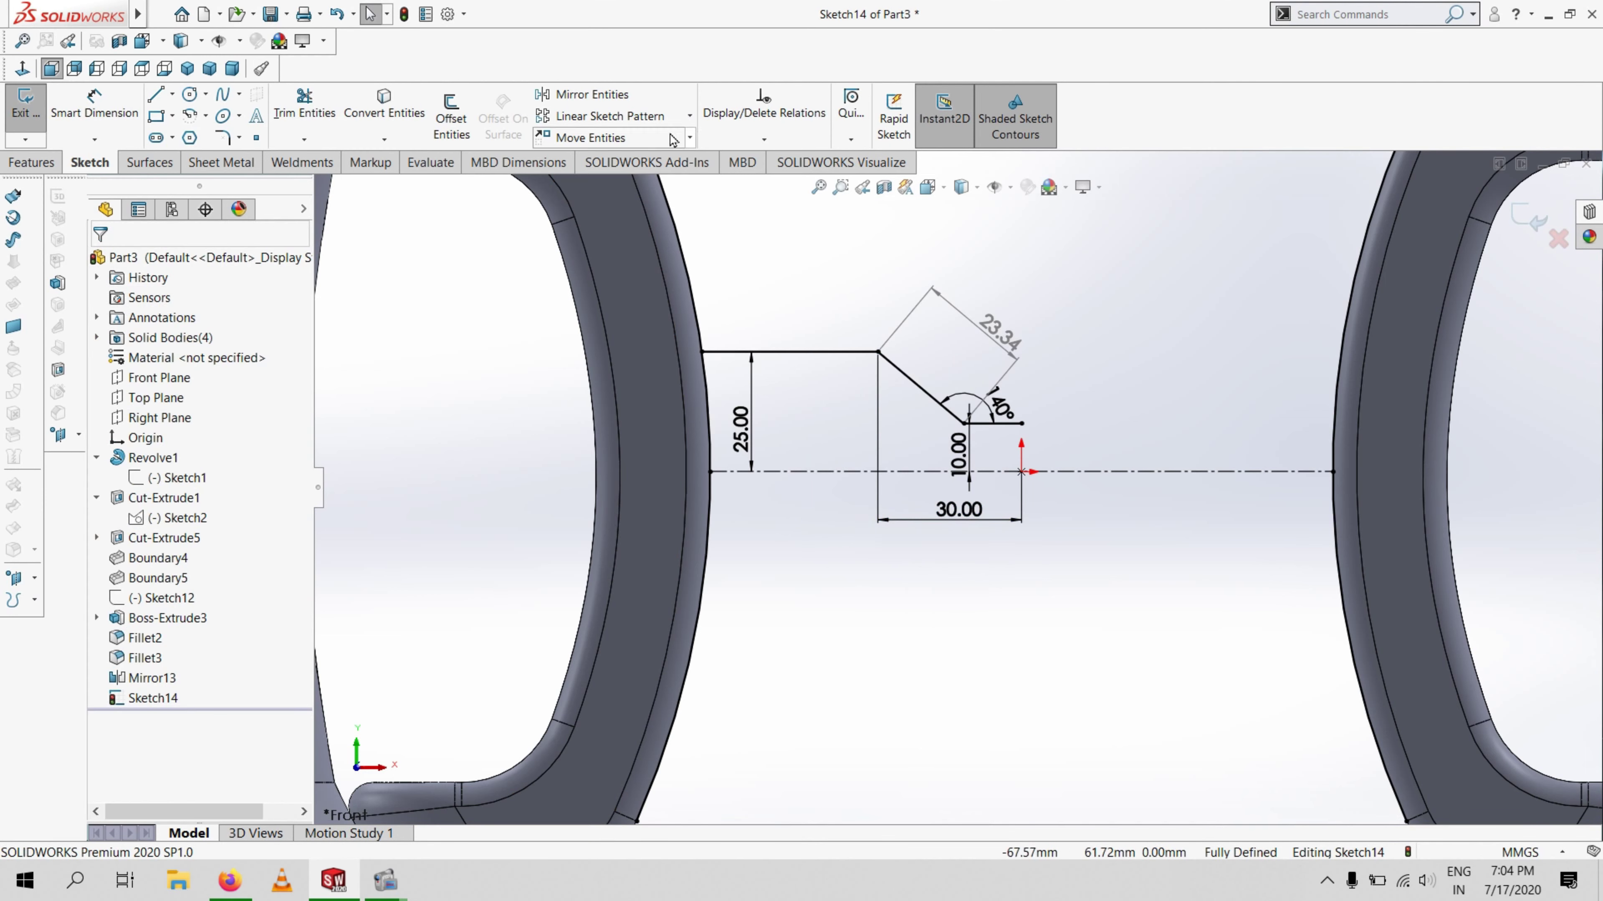
# Mirror the three segments of the stepped line about the horizontal centreline
pyautogui.click(592, 94)
pyautogui.click(789, 351)
pyautogui.click(909, 391)
pyautogui.click(984, 423)
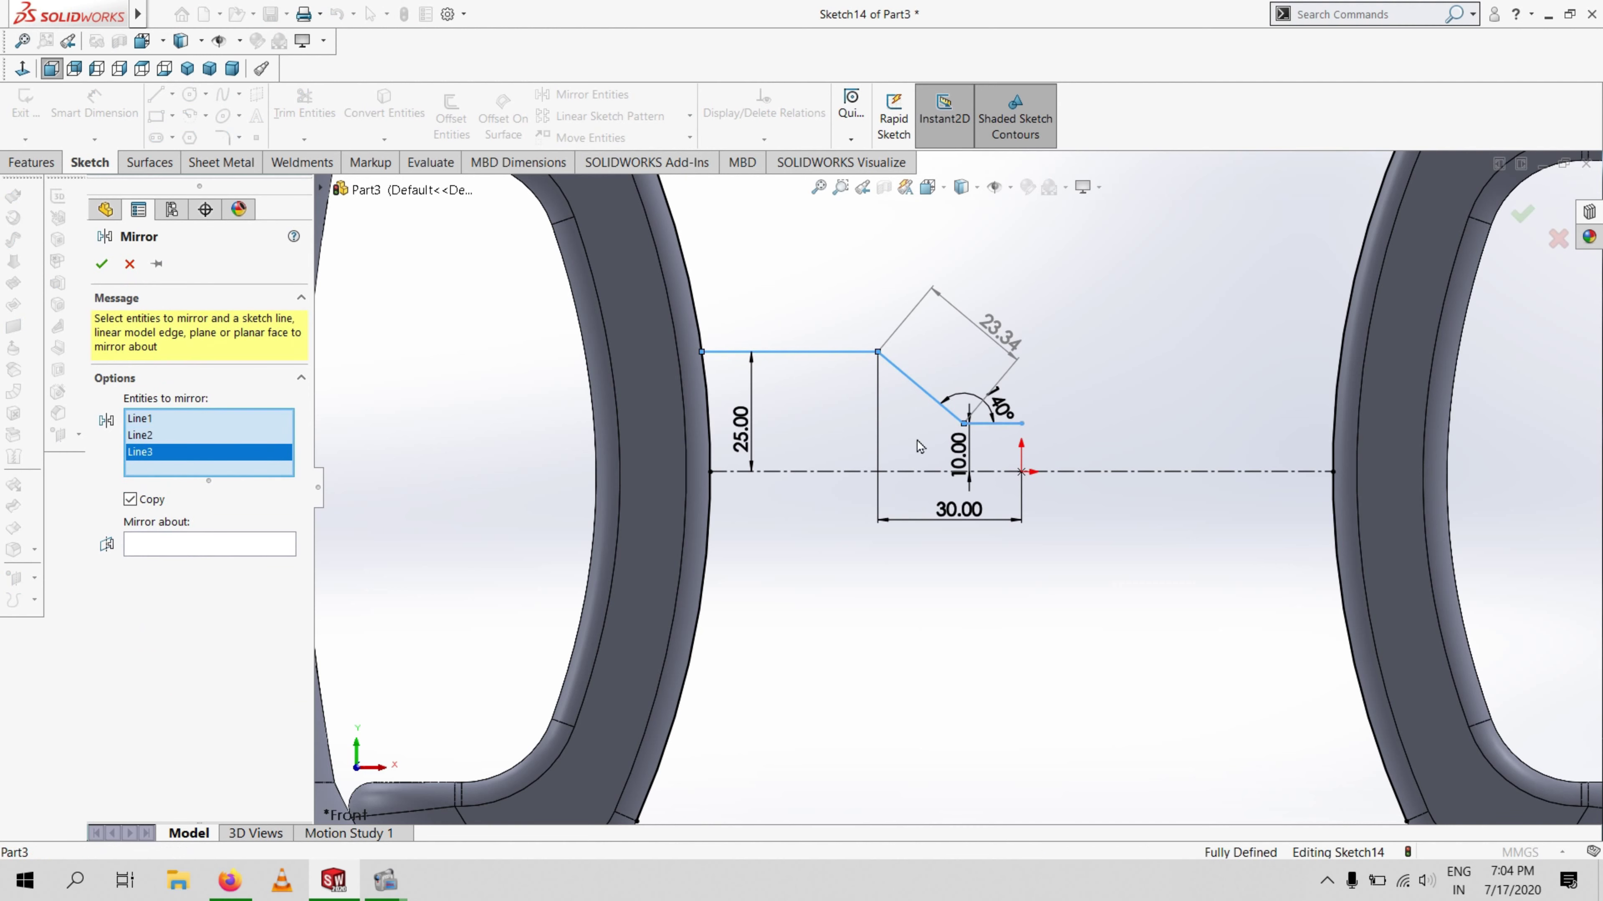
pyautogui.click(820, 471)
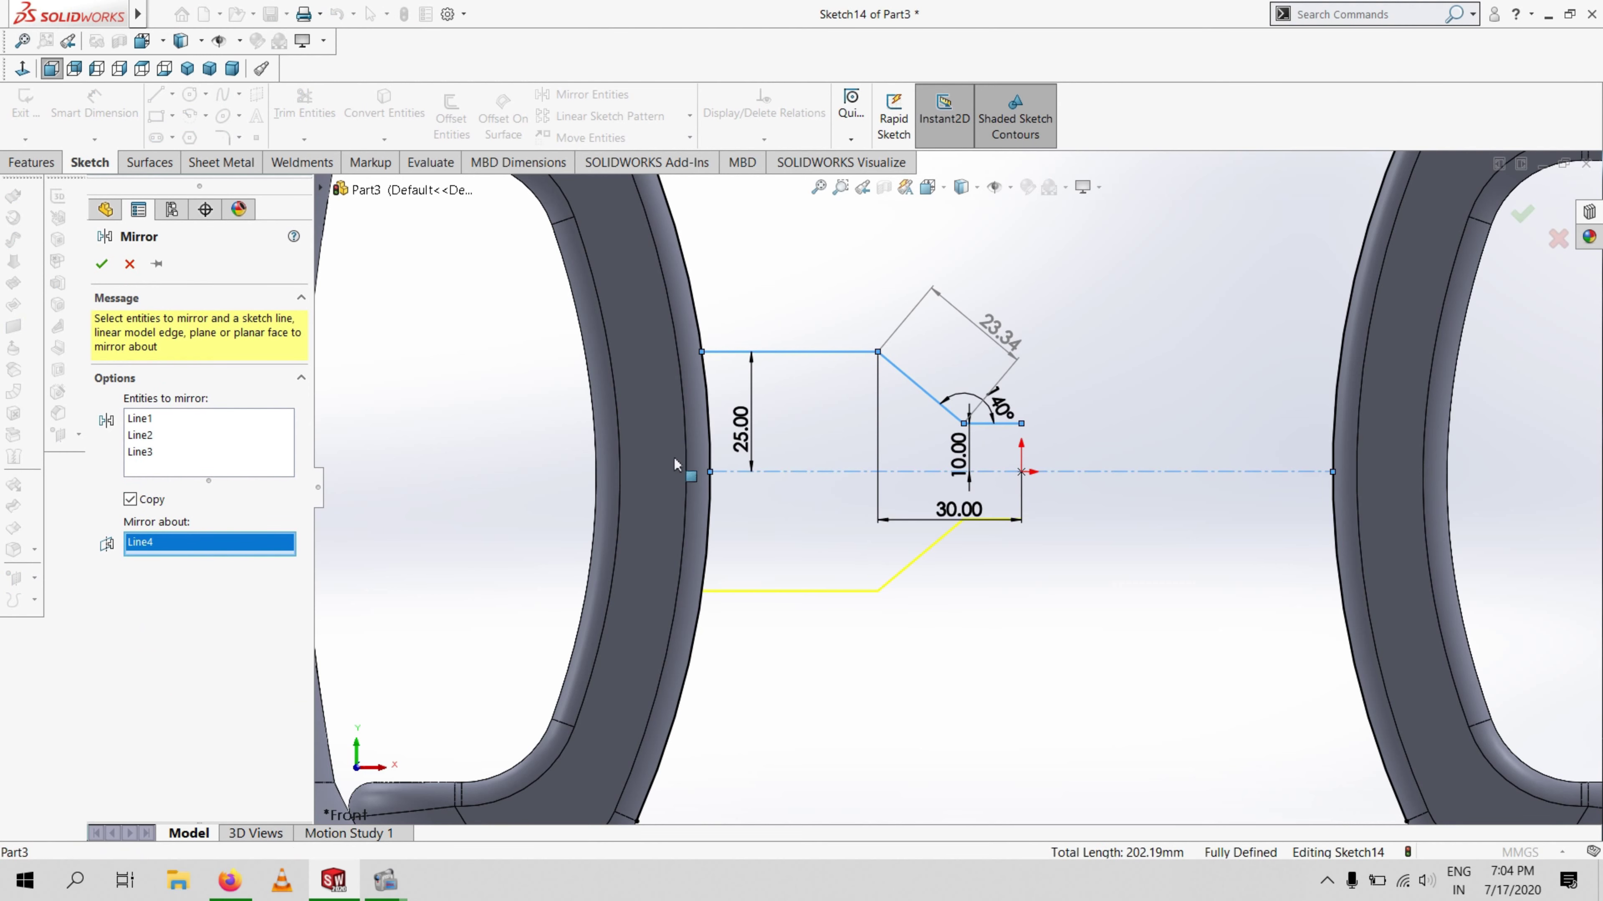
pyautogui.click(101, 264)
# Mirror all six segments of the upper and lower stepped lines about the Right Plane
pyautogui.click(591, 94)
pyautogui.click(789, 352)
pyautogui.click(955, 417)
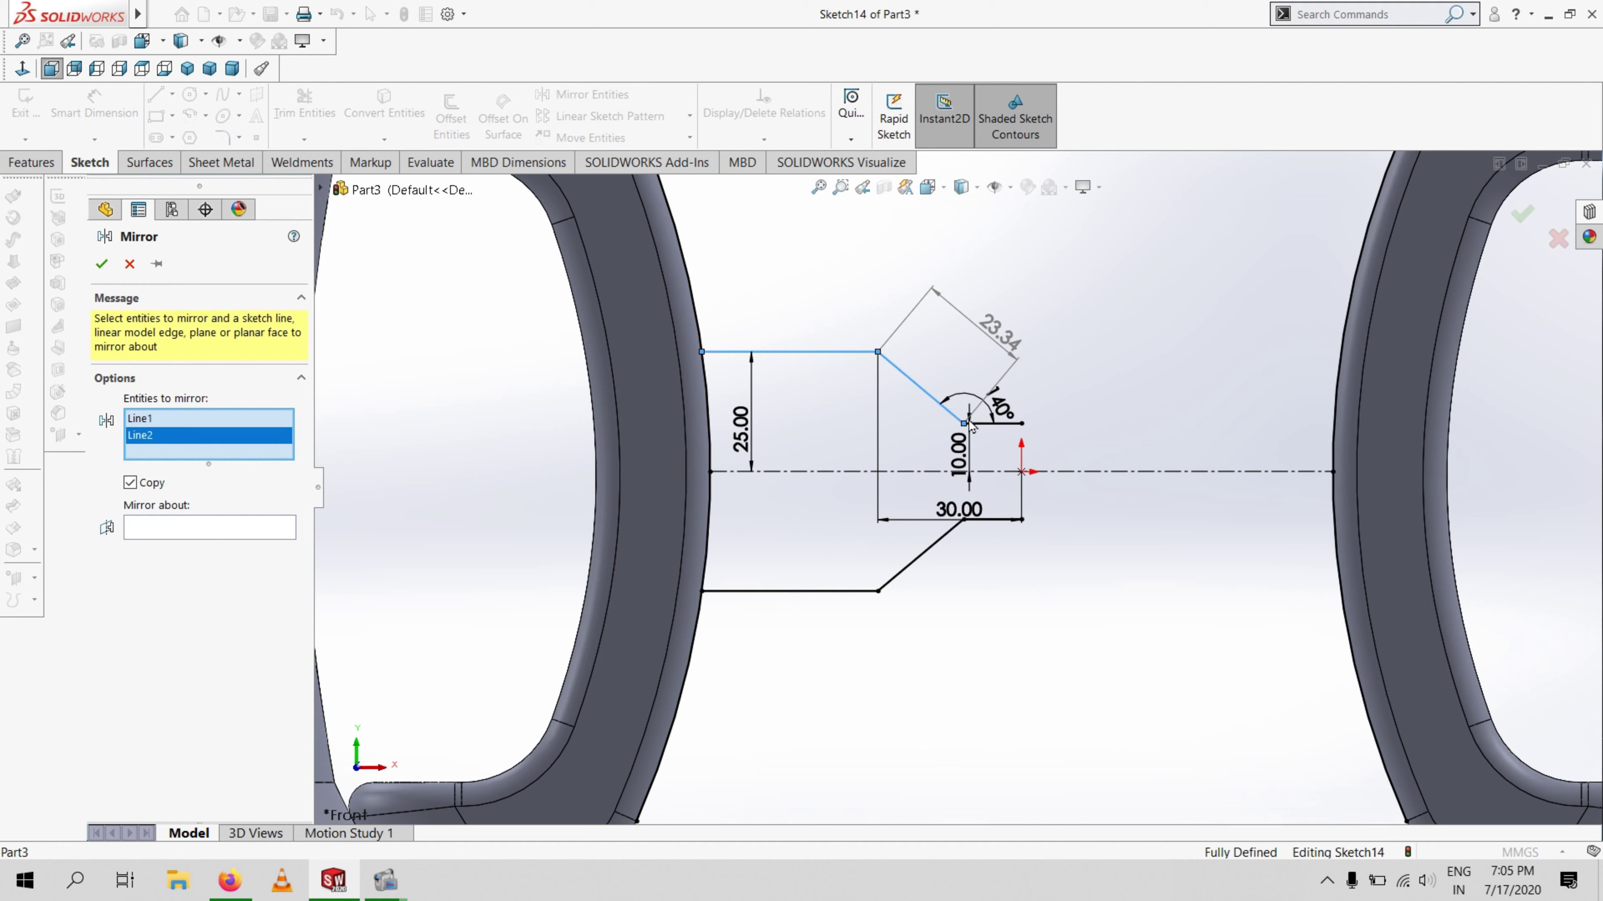
pyautogui.click(994, 423)
pyautogui.click(921, 555)
pyautogui.click(994, 519)
pyautogui.click(813, 591)
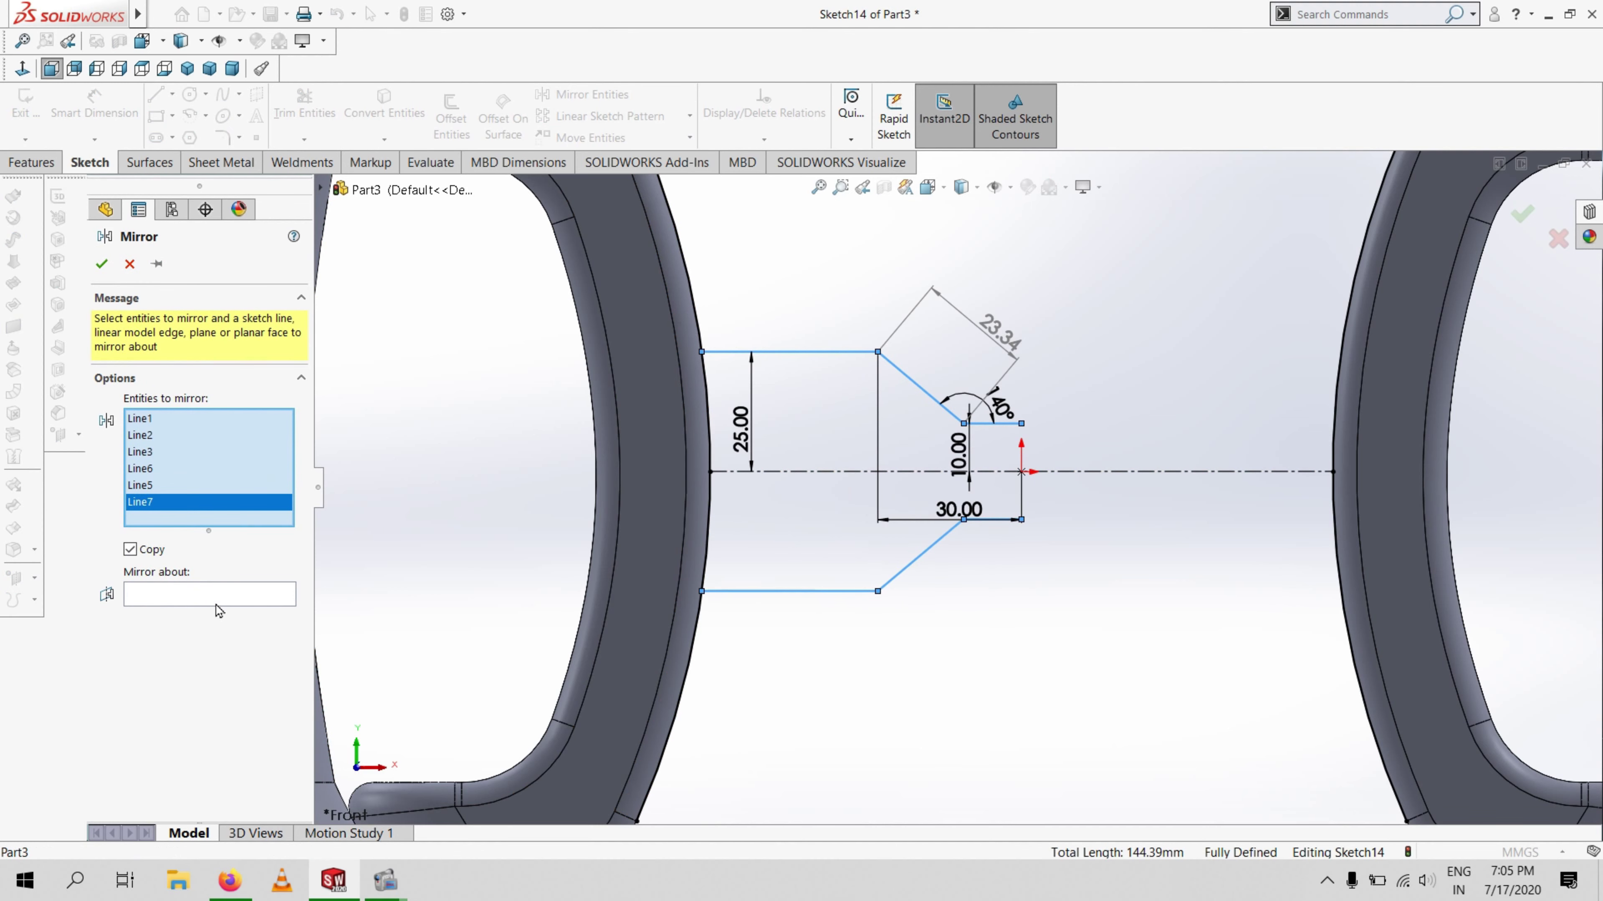
pyautogui.click(216, 600)
pyautogui.click(321, 188)
pyautogui.click(392, 349)
pyautogui.click(107, 264)
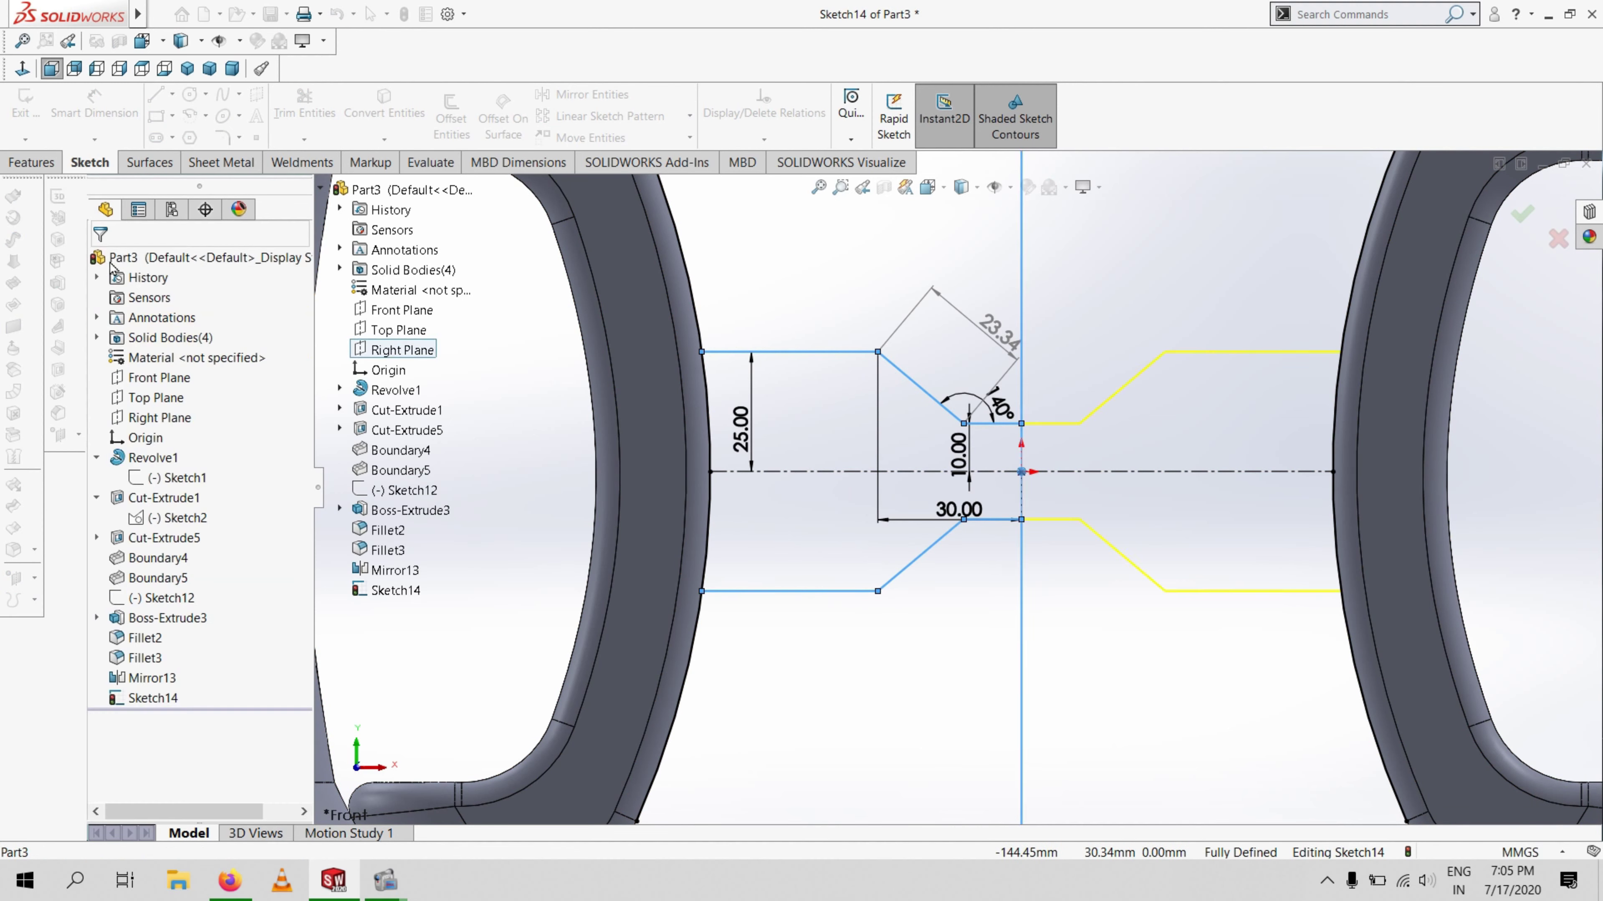
# Trim the handle-edge arcs beyond the stepped lines so that the shaft profile forms a closed outline
pyautogui.click(304, 104)
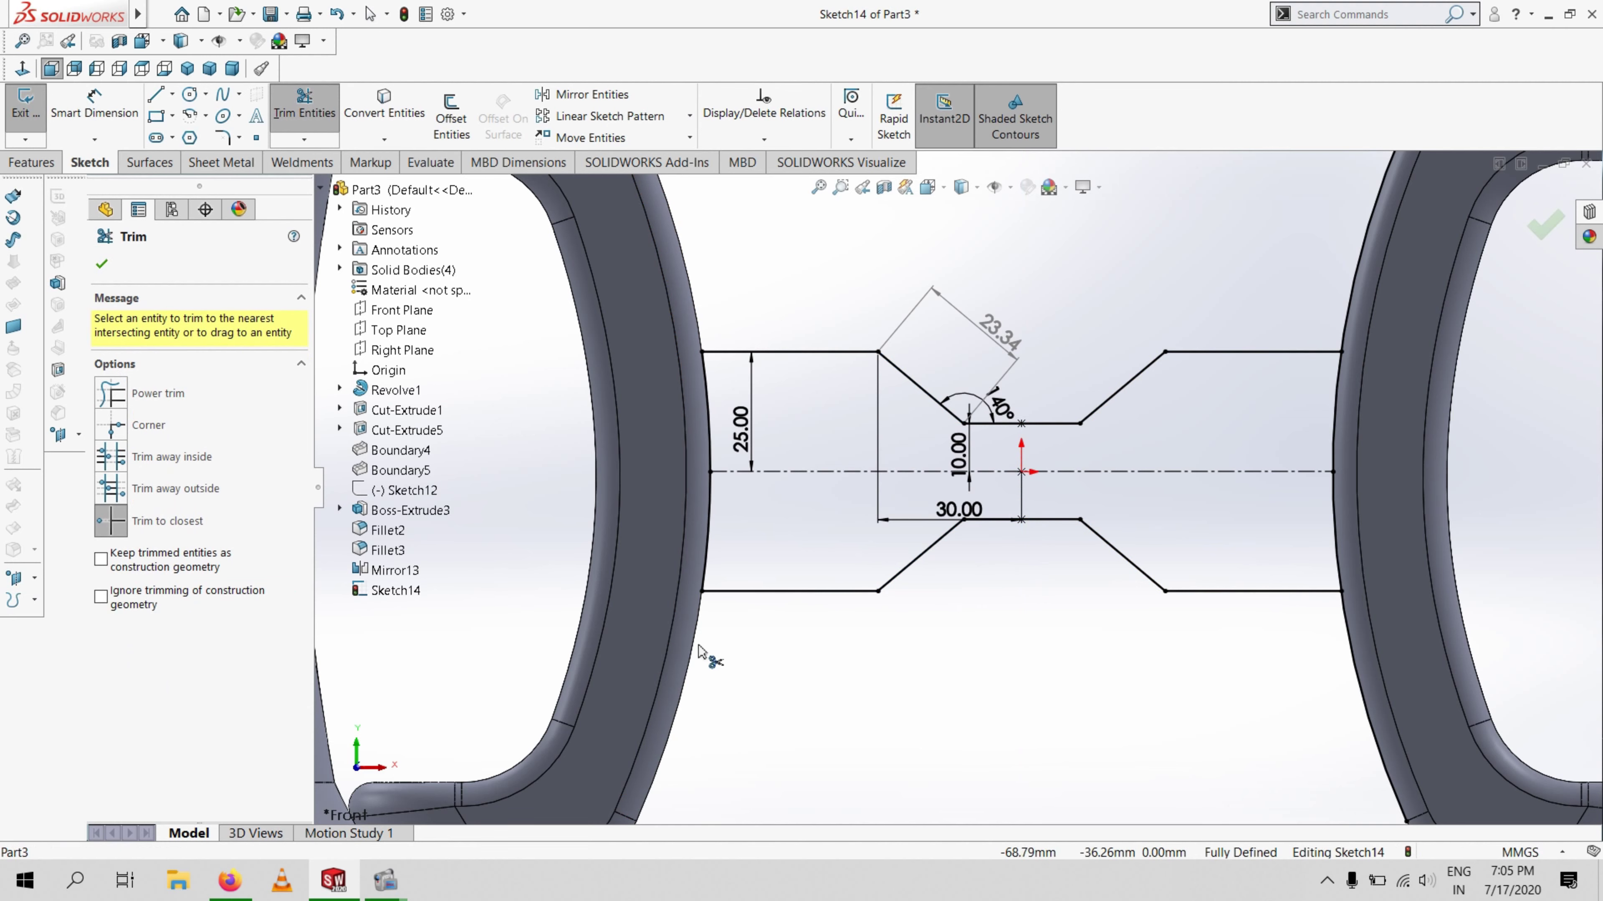
pyautogui.click(1350, 674)
pyautogui.click(851, 458)
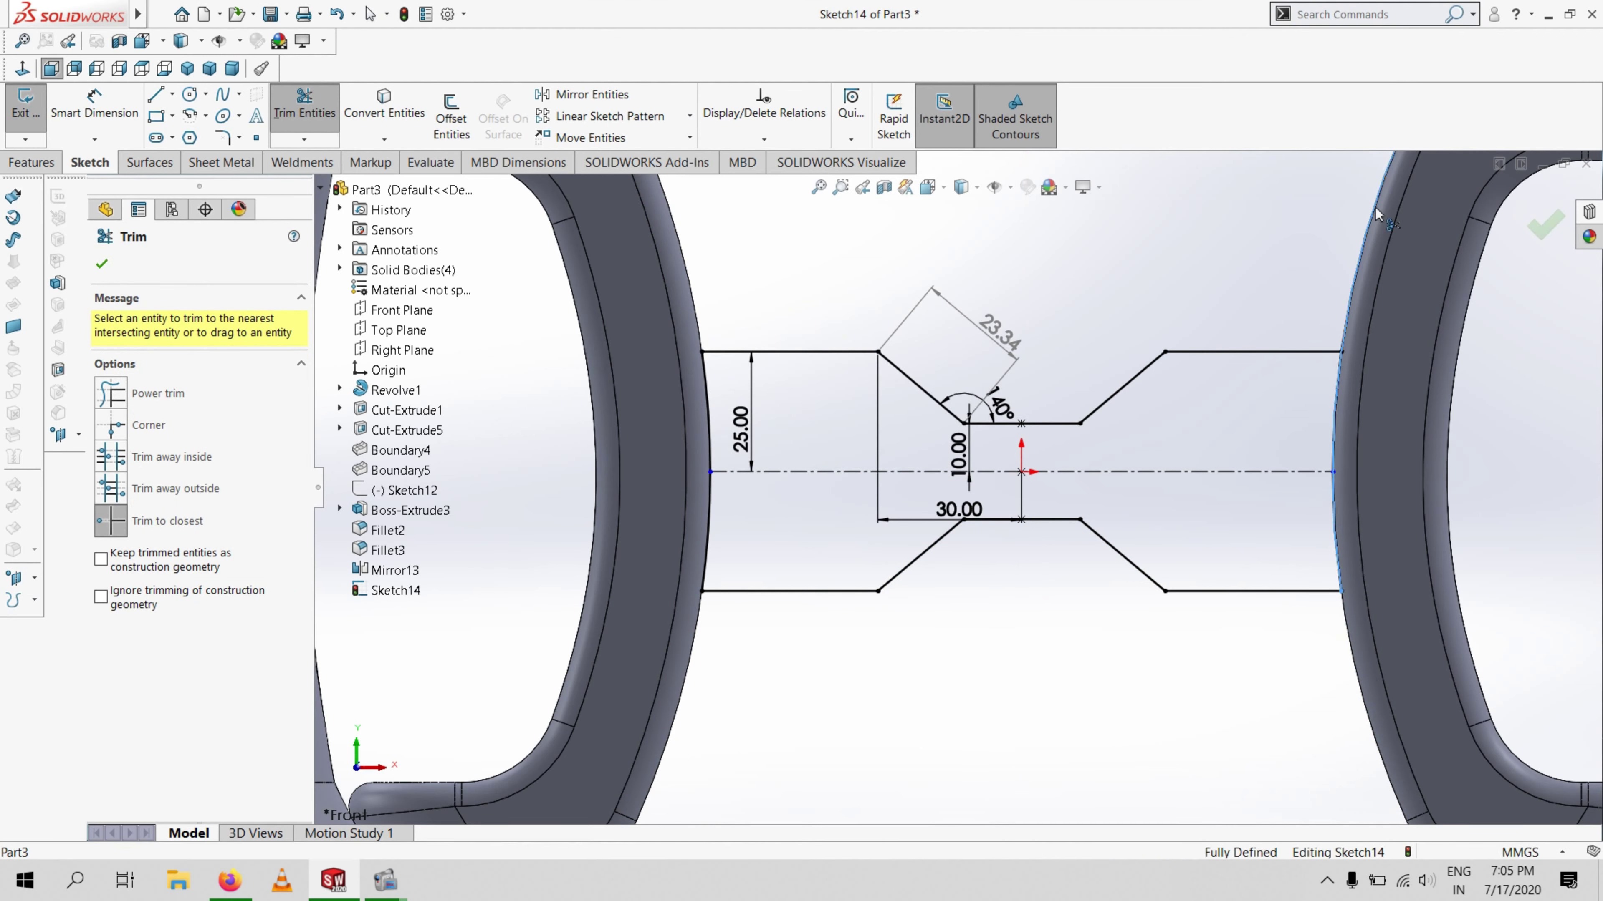
pyautogui.press('Escape')
pyautogui.press('f')
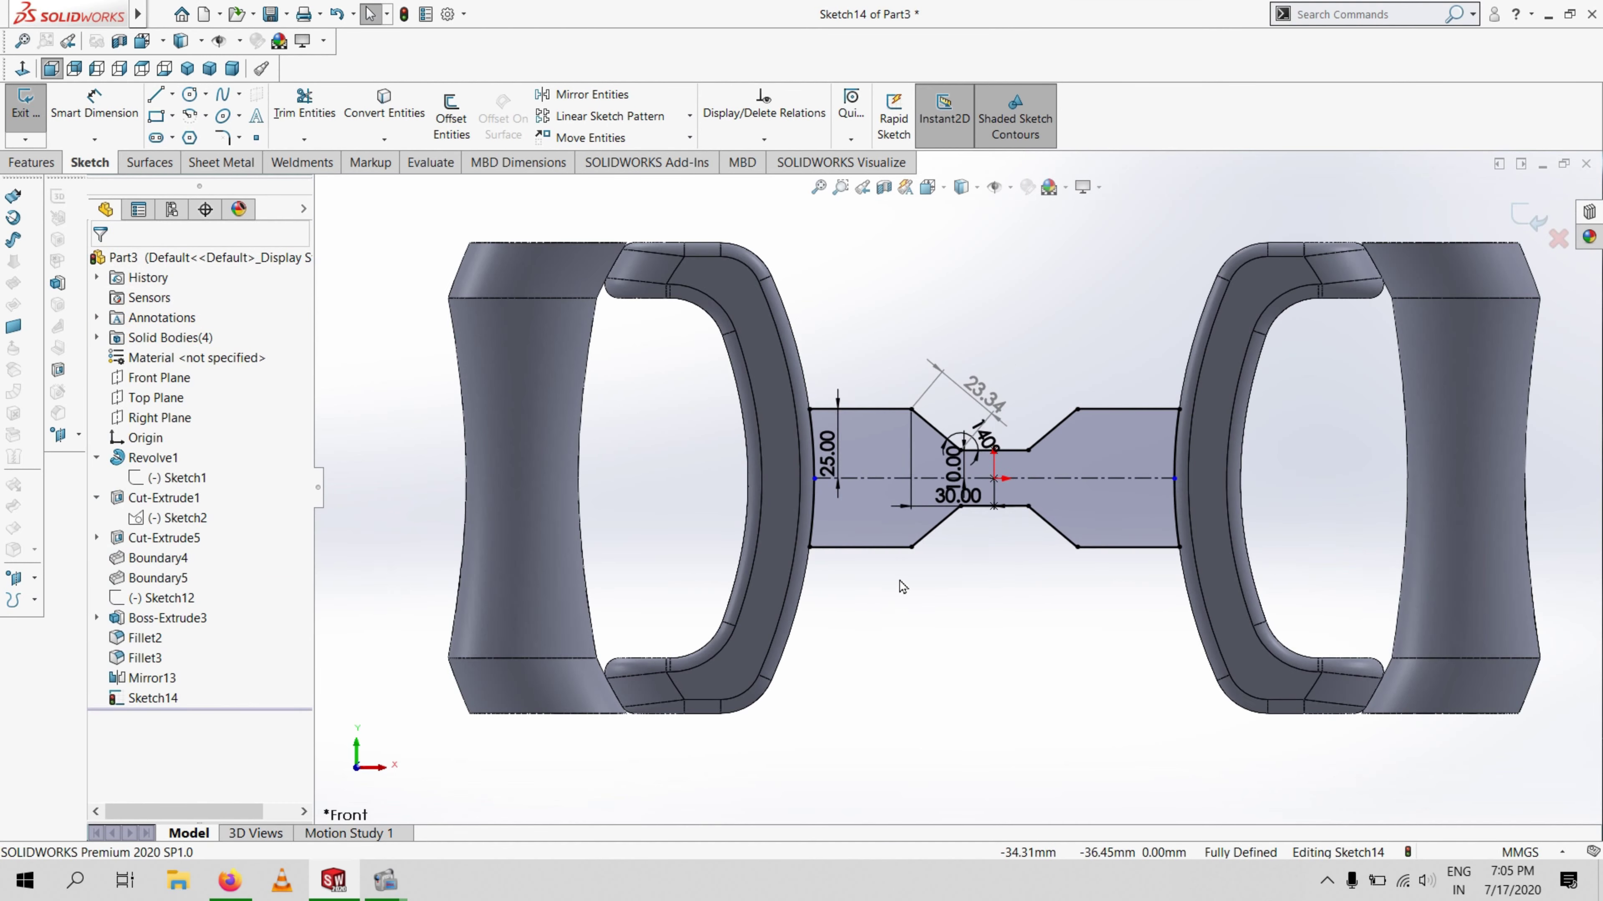
# Extrude the closed shaft profile 25 mm in total, centred on its sketch plane, to join the two handles
pyautogui.moveTo(824, 579); pyautogui.dragTo(872, 613, button='middle')
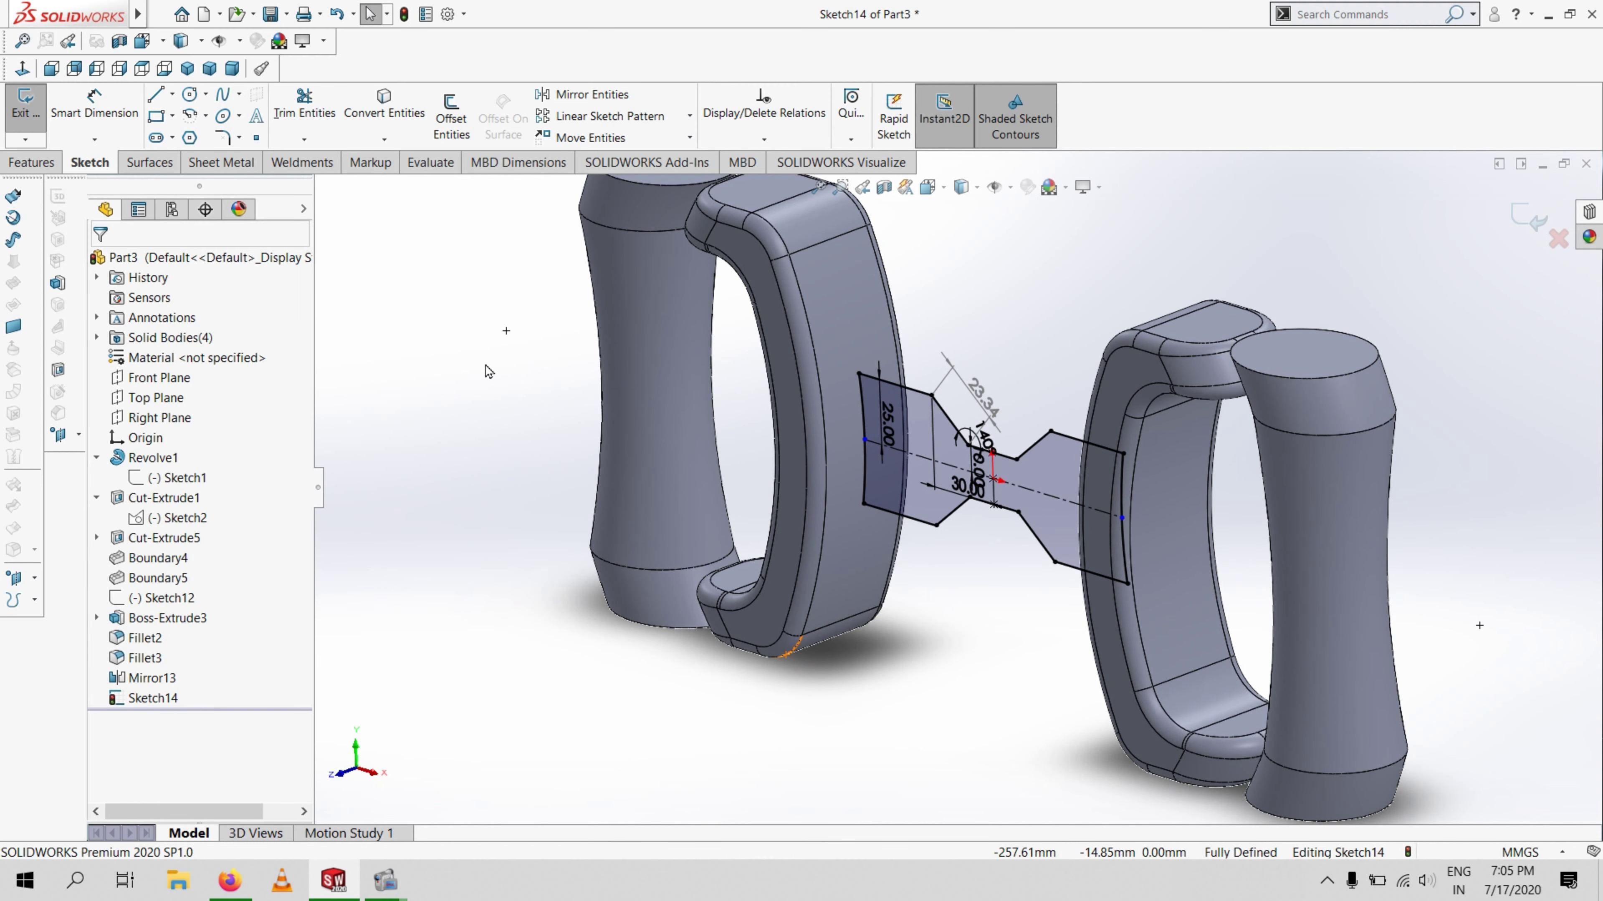
pyautogui.click(32, 163)
pyautogui.click(34, 119)
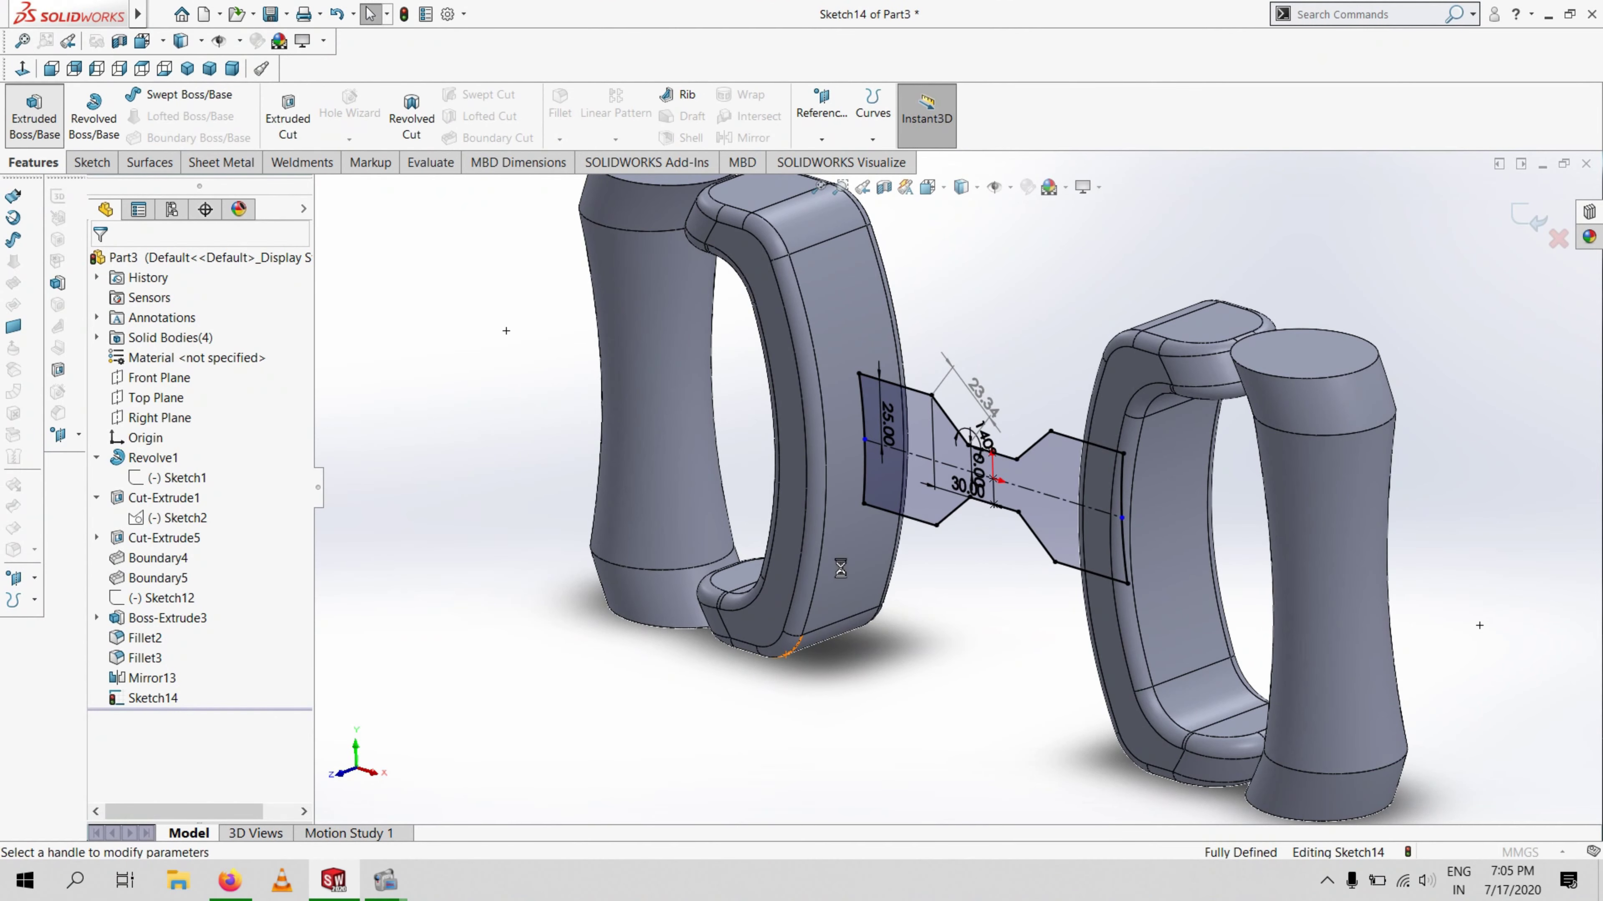
pyautogui.click(210, 378)
pyautogui.click(207, 492)
pyautogui.write('25')
pyautogui.press('Return')
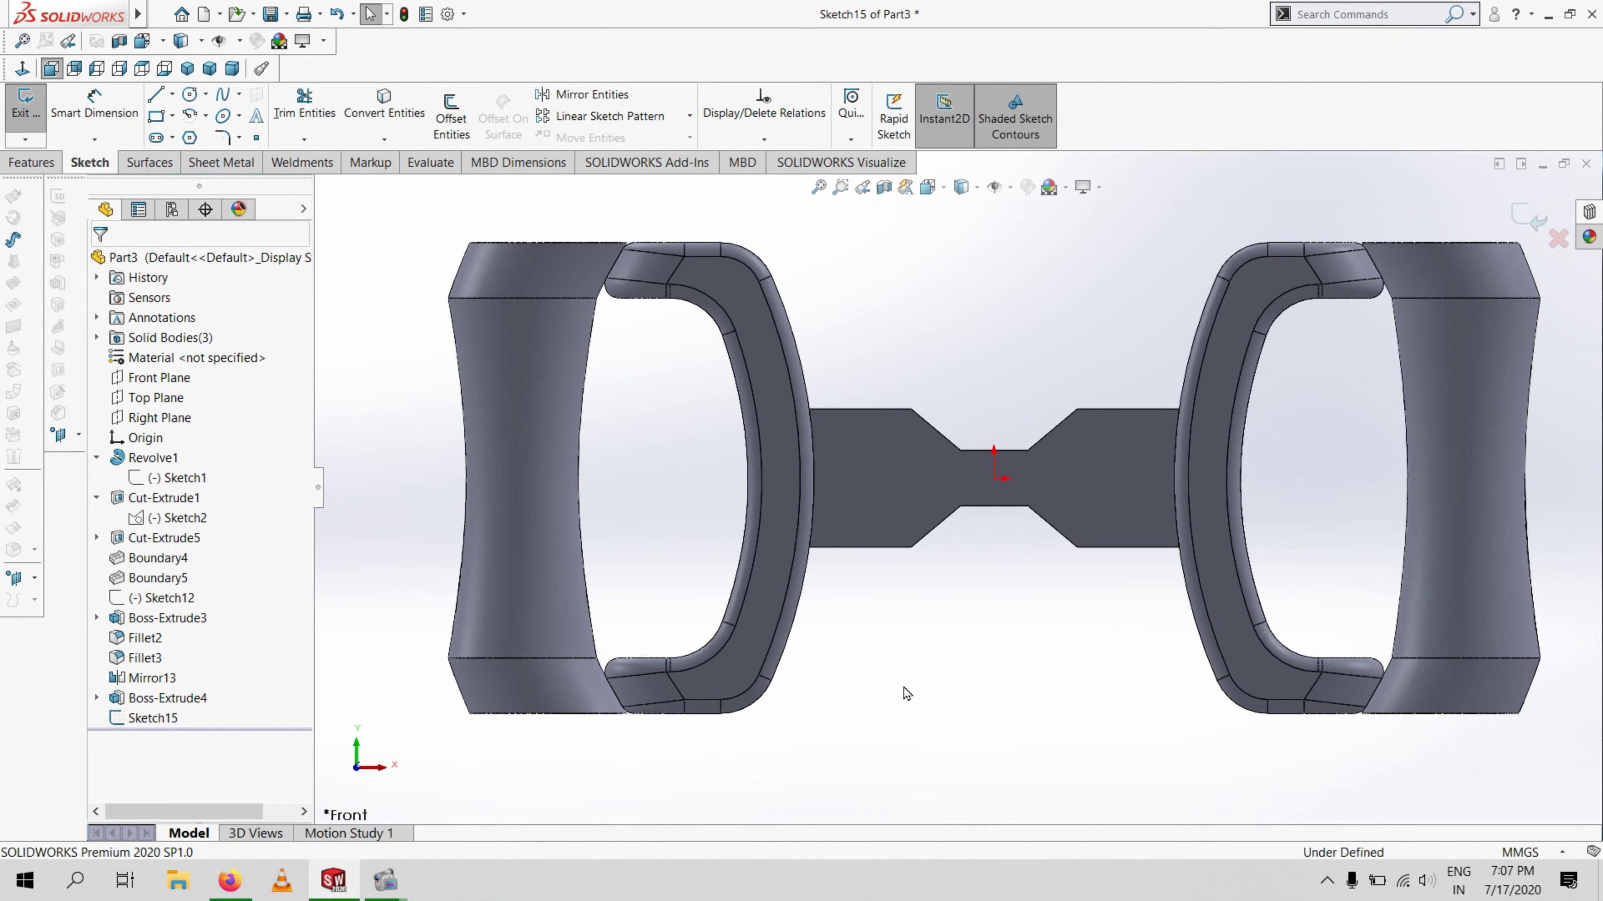
# Offset the outline of the shaft's front face 10 mm inward
pyautogui.click(887, 497)
pyautogui.click(451, 126)
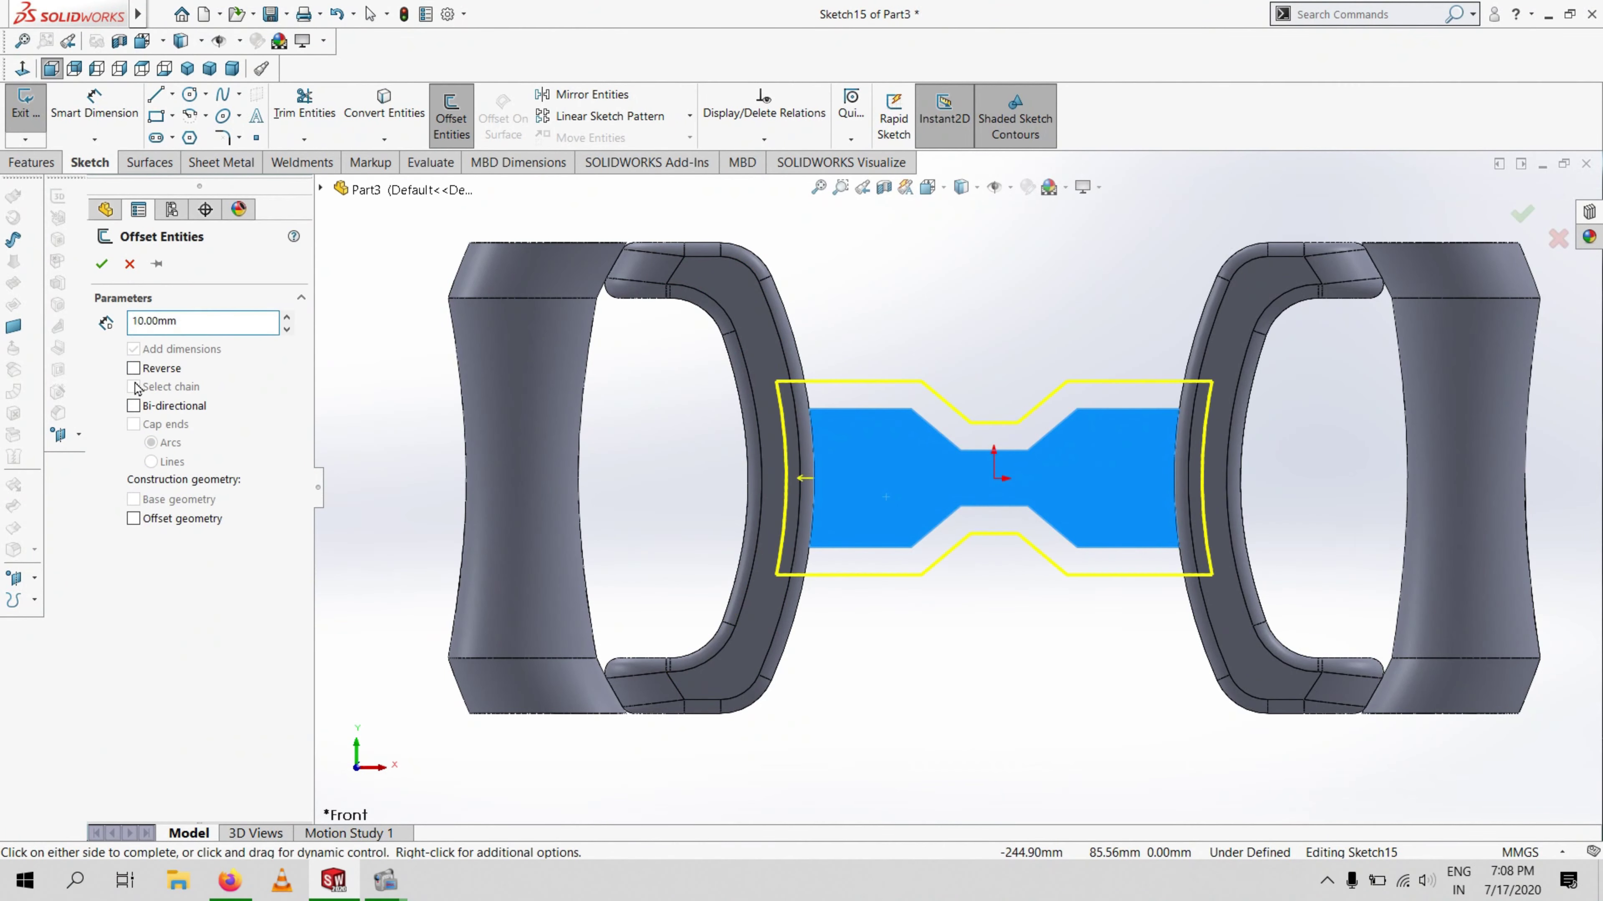
pyautogui.click(133, 369)
pyautogui.click(98, 263)
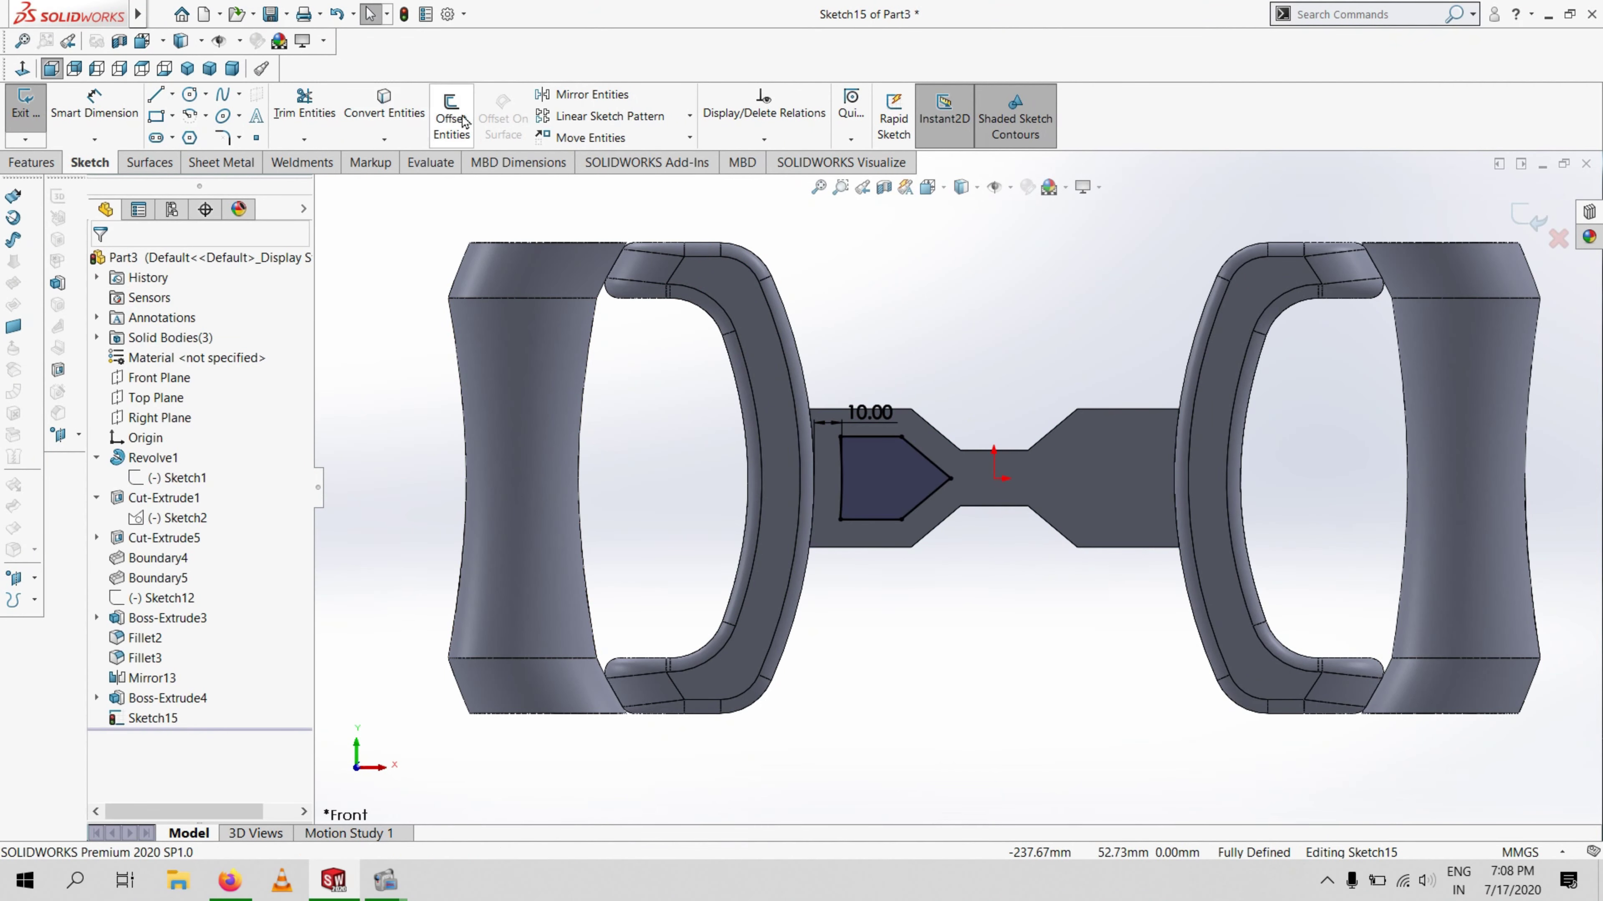
# Mirror the offset pointed outline about the Right Plane to the other half of the shaft
pyautogui.click(592, 94)
pyautogui.click(883, 470)
pyautogui.click(208, 578)
pyautogui.click(320, 190)
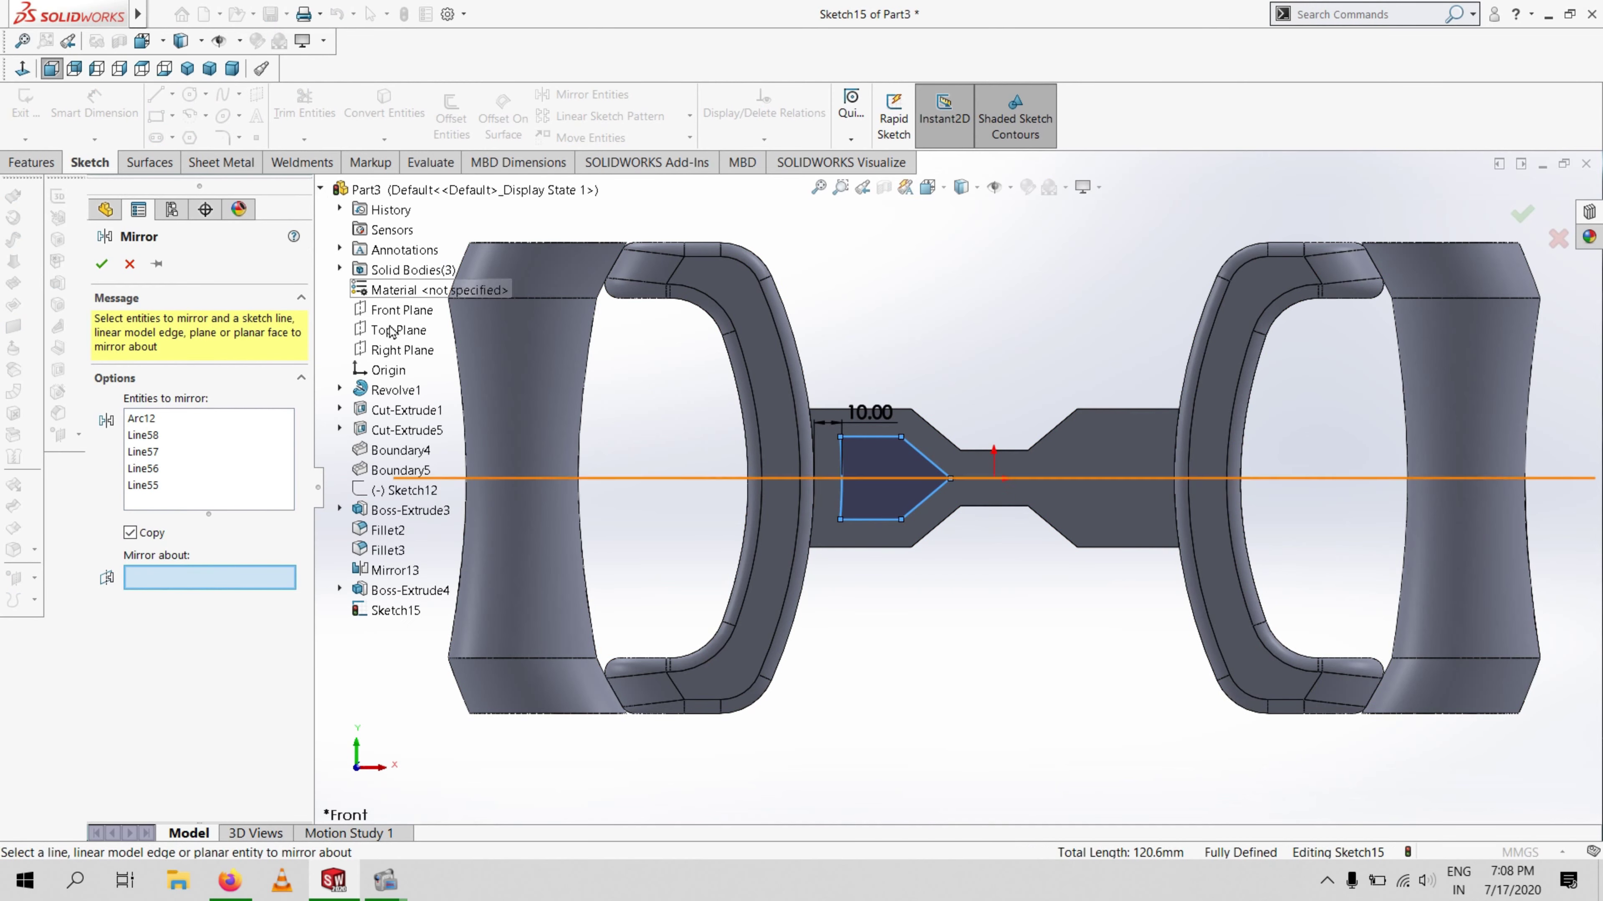
pyautogui.click(402, 350)
pyautogui.click(101, 263)
# Cut both pointed outlines out of the shaft with an extruded cut set to Through All - Both
pyautogui.click(52, 168)
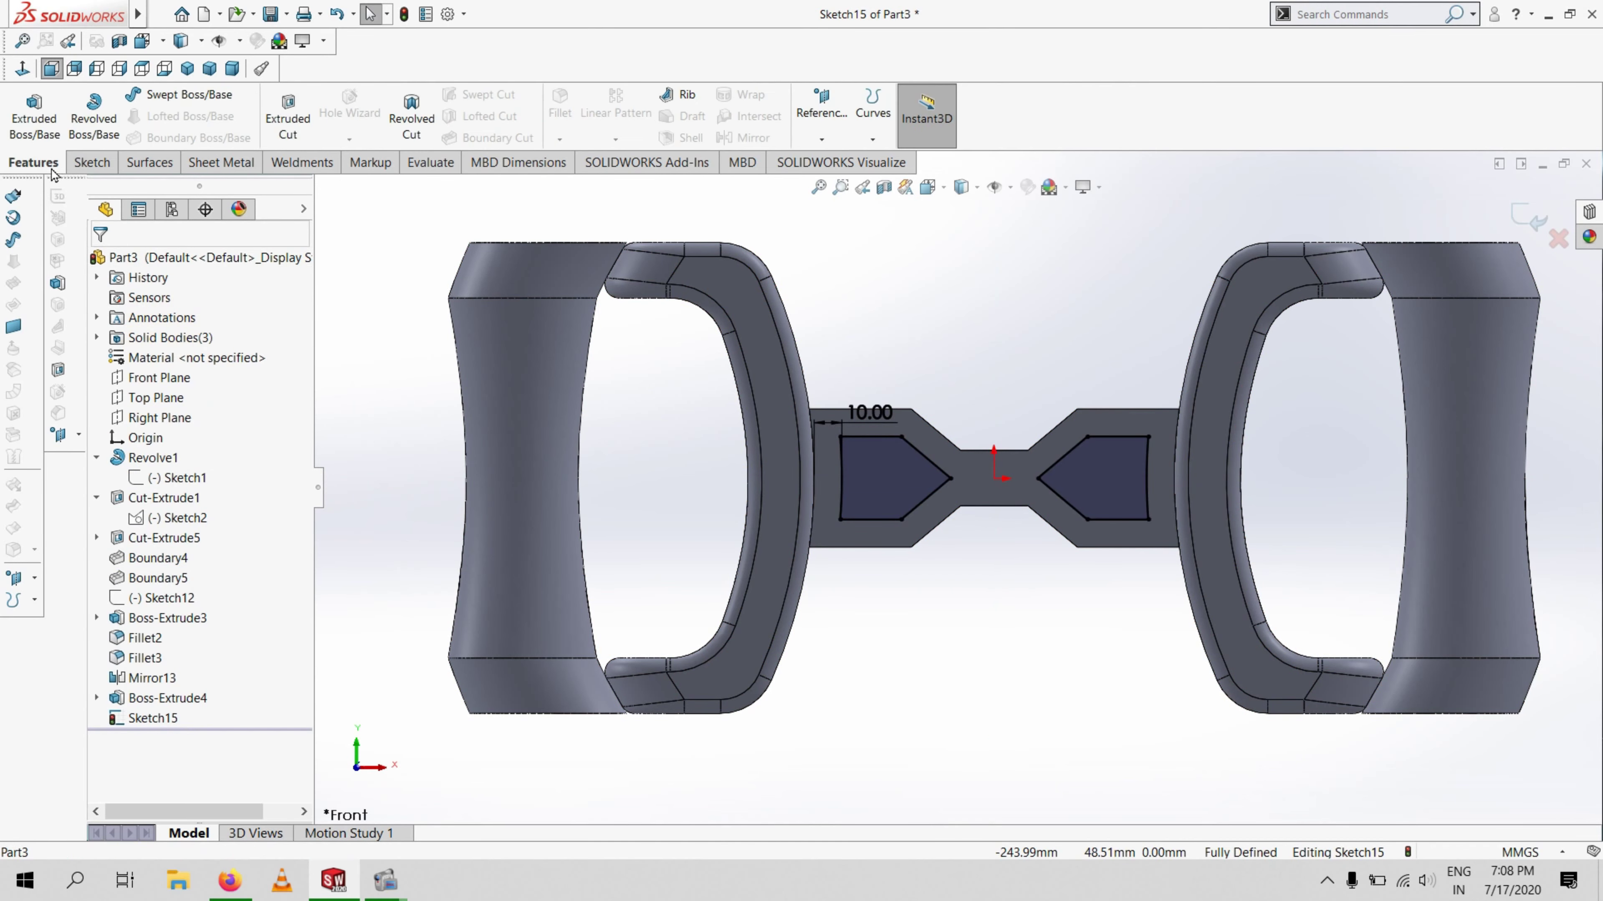
pyautogui.click(289, 118)
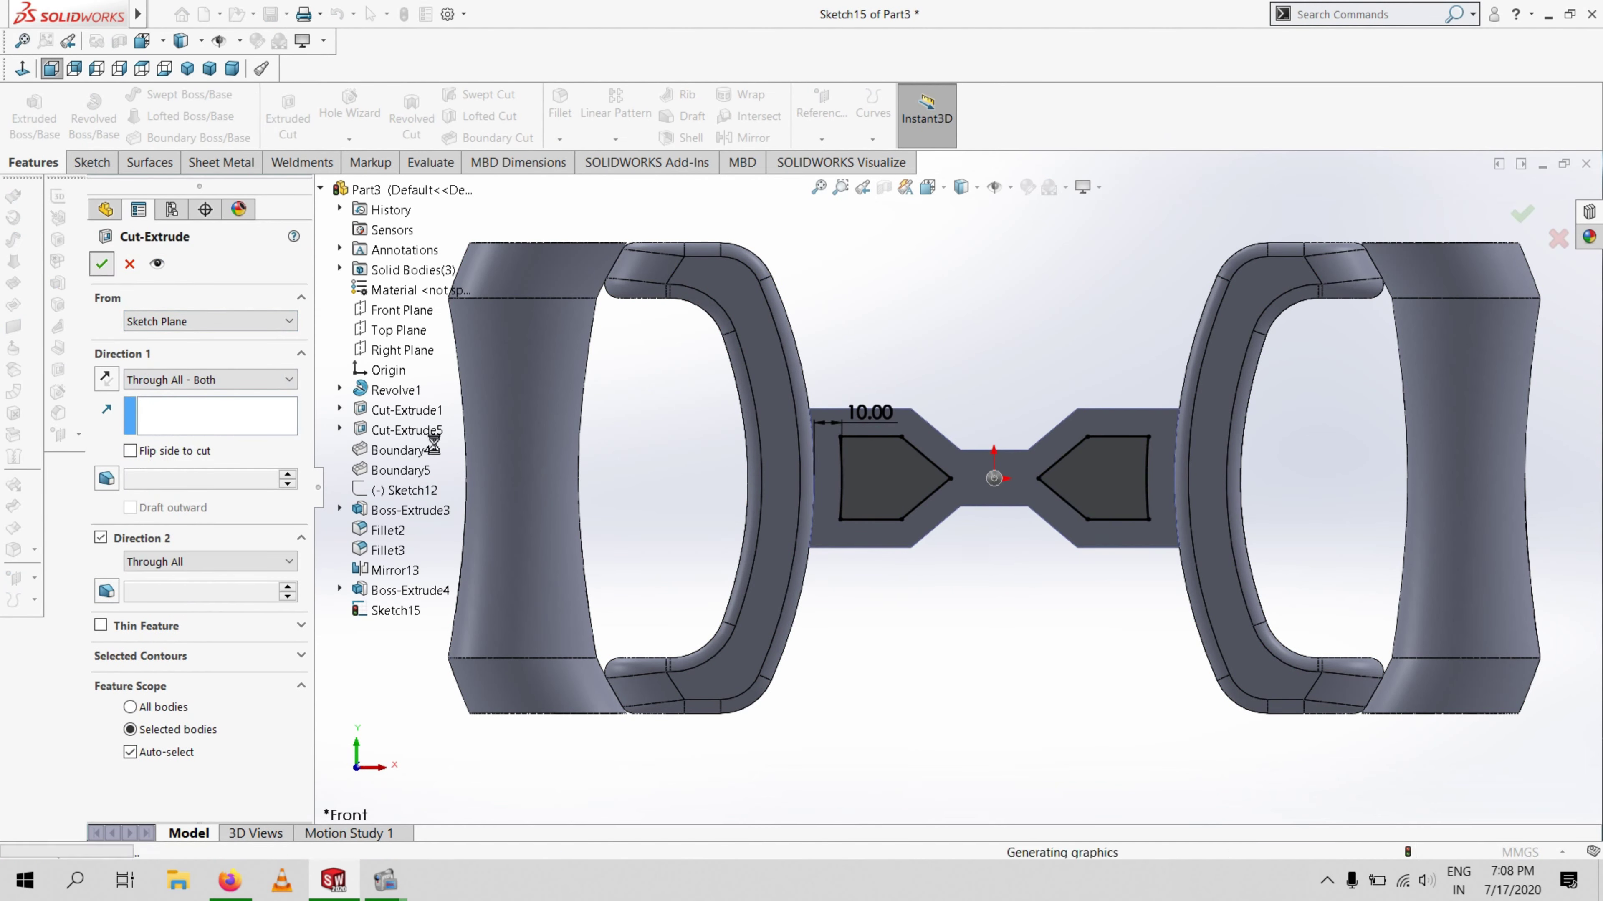
pyautogui.press('Return')
# Fillet the edges of the connecting shaft, including its openings and its junctions with the handles
pyautogui.moveTo(923, 591); pyautogui.dragTo(949, 666, button='middle')
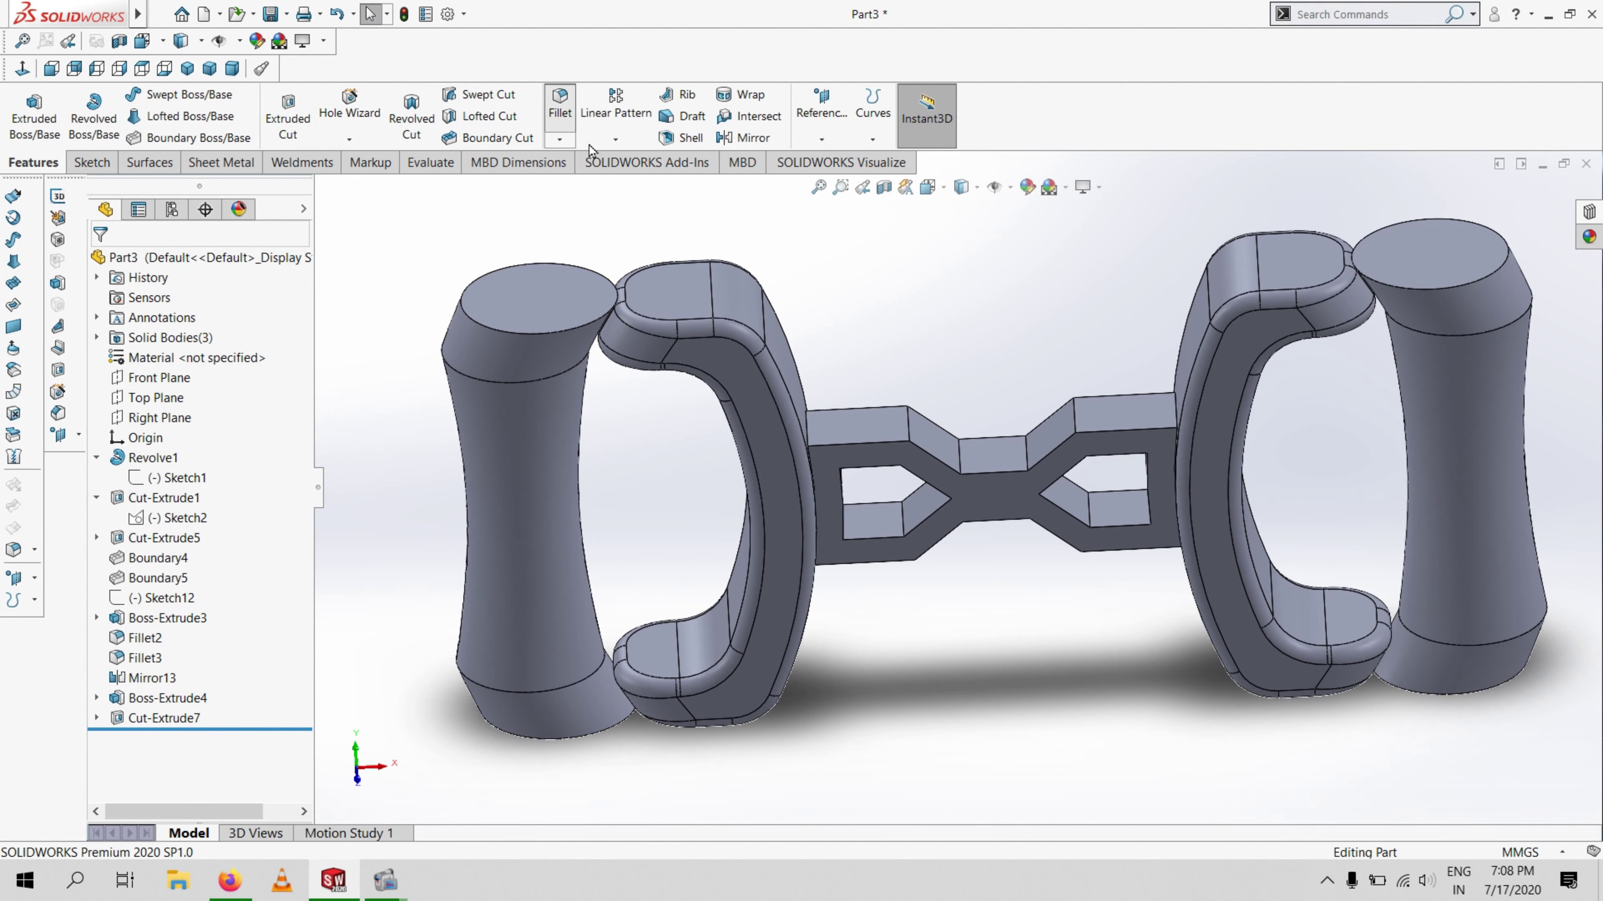
pyautogui.click(560, 104)
pyautogui.click(997, 490)
pyautogui.moveTo(997, 490); pyautogui.dragTo(915, 663, button='middle')
pyautogui.click(994, 510)
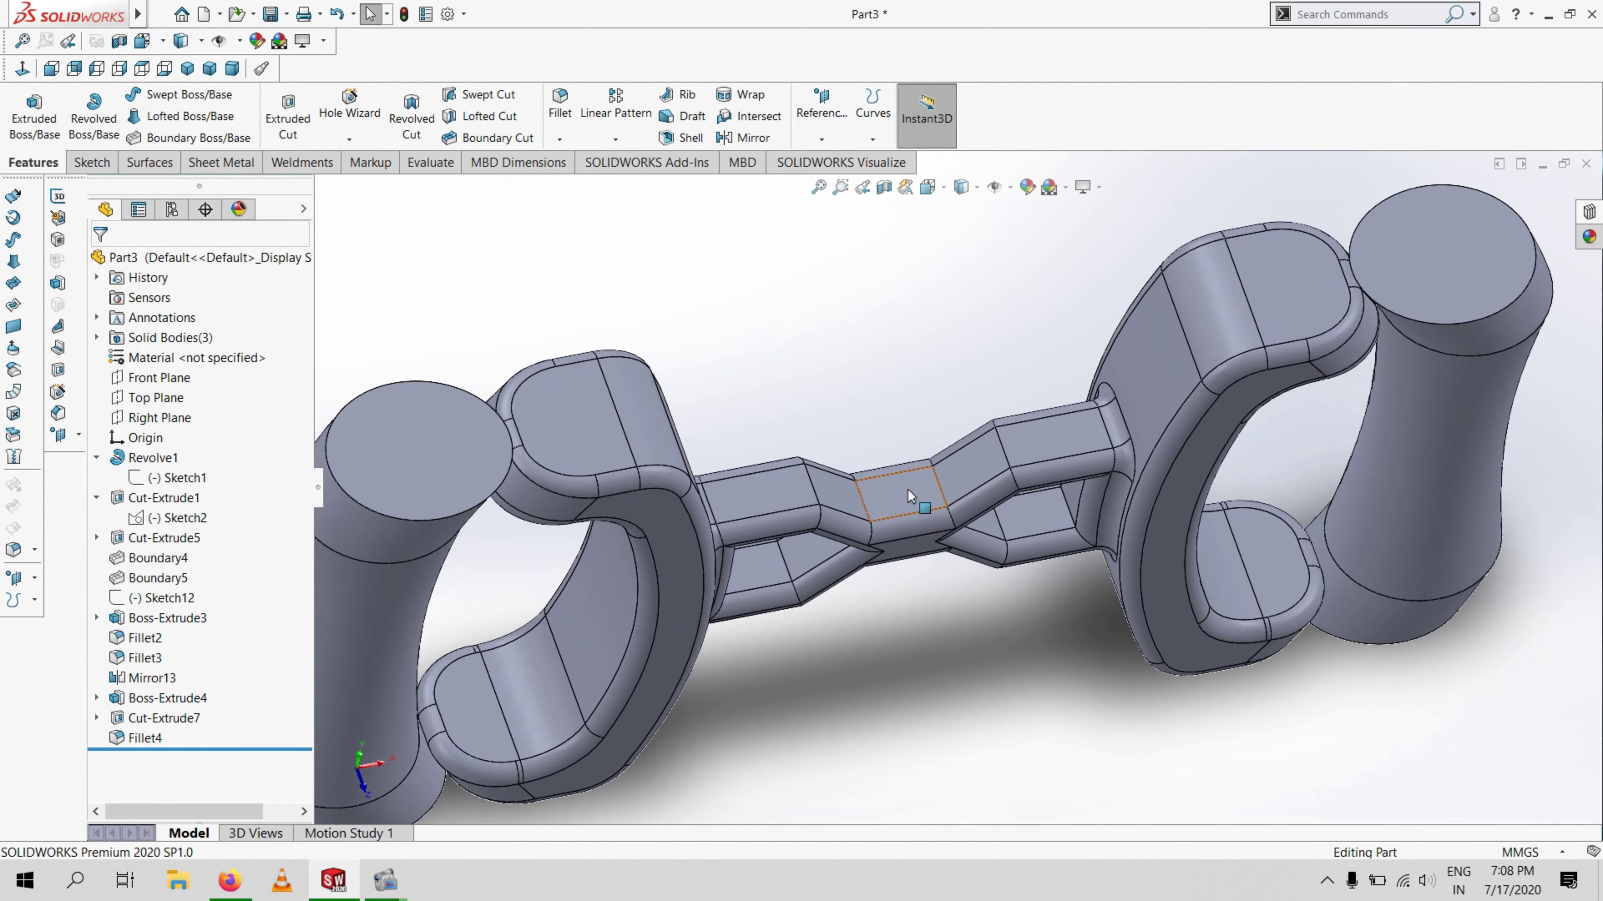
# Open a sketch on the rear flat face at the middle of the connecting shaft, viewed normal to it
pyautogui.moveTo(914, 497); pyautogui.dragTo(902, 445, button='middle')
pyautogui.click(361, 774)
pyautogui.hotkey('ctrl', '1')
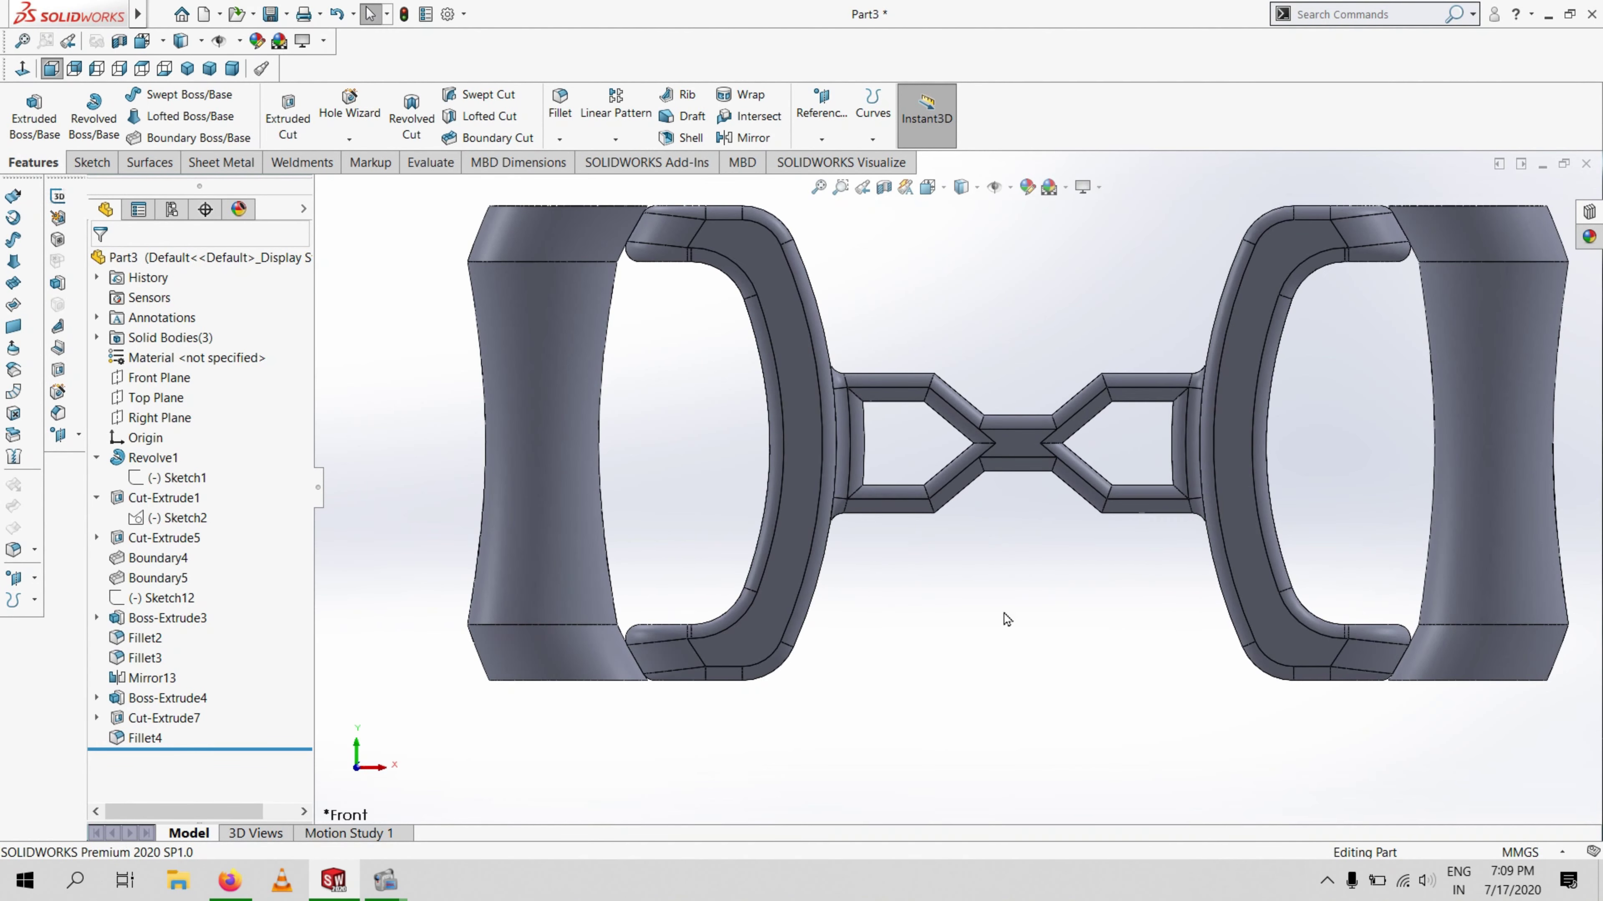
pyautogui.moveTo(912, 637); pyautogui.dragTo(620, 695, button='middle')
pyautogui.click(990, 466)
pyautogui.click(1140, 415)
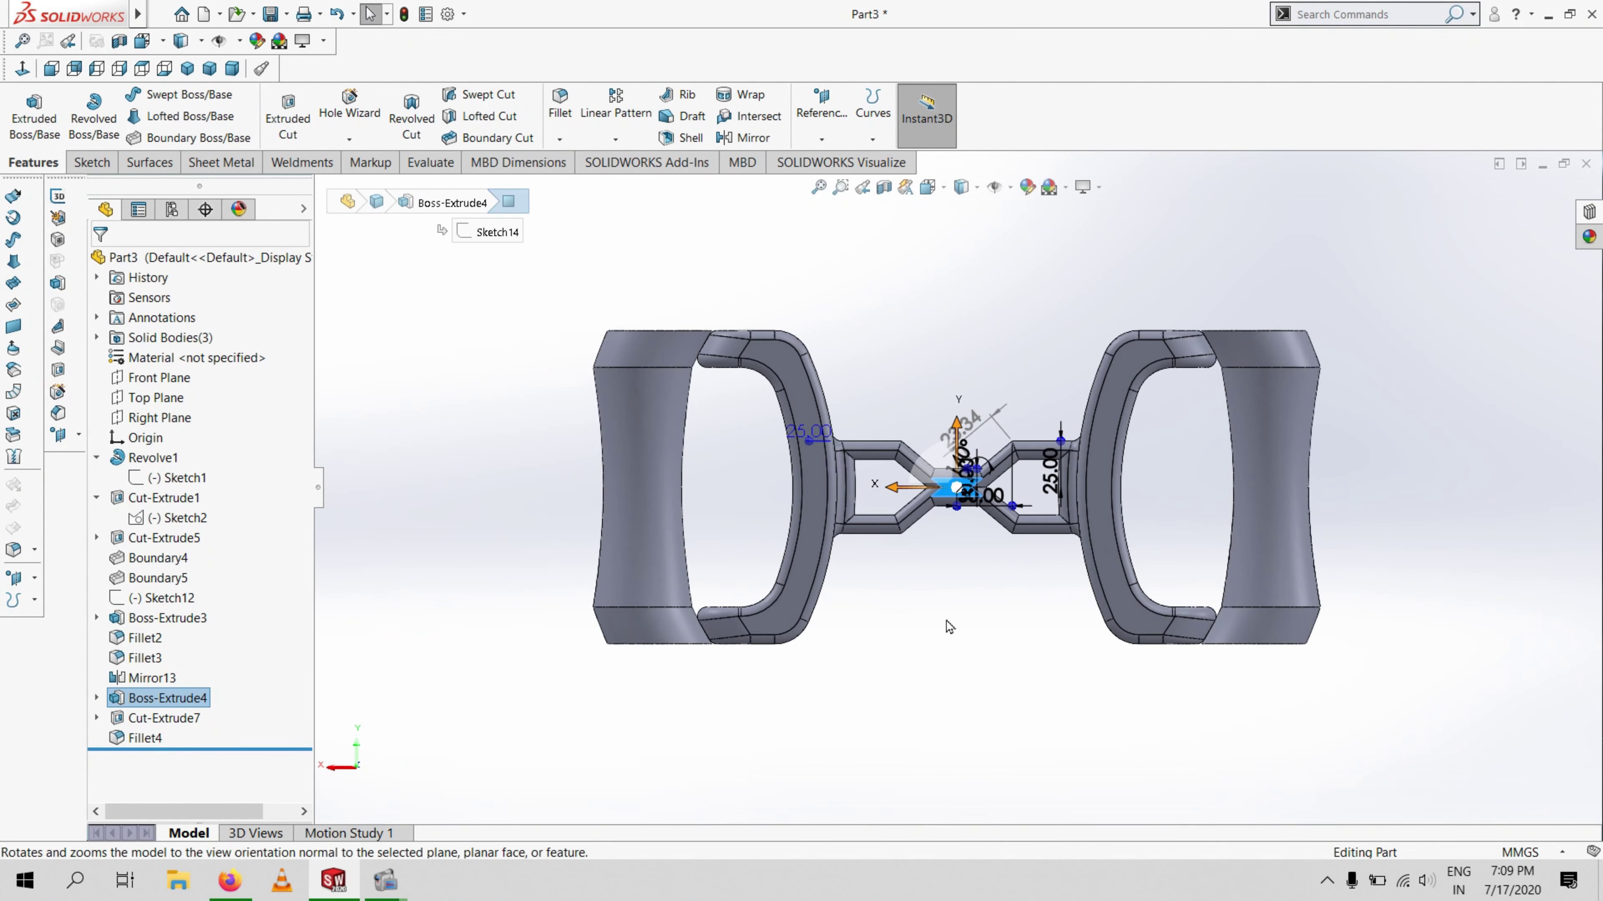
pyautogui.click(1025, 378)
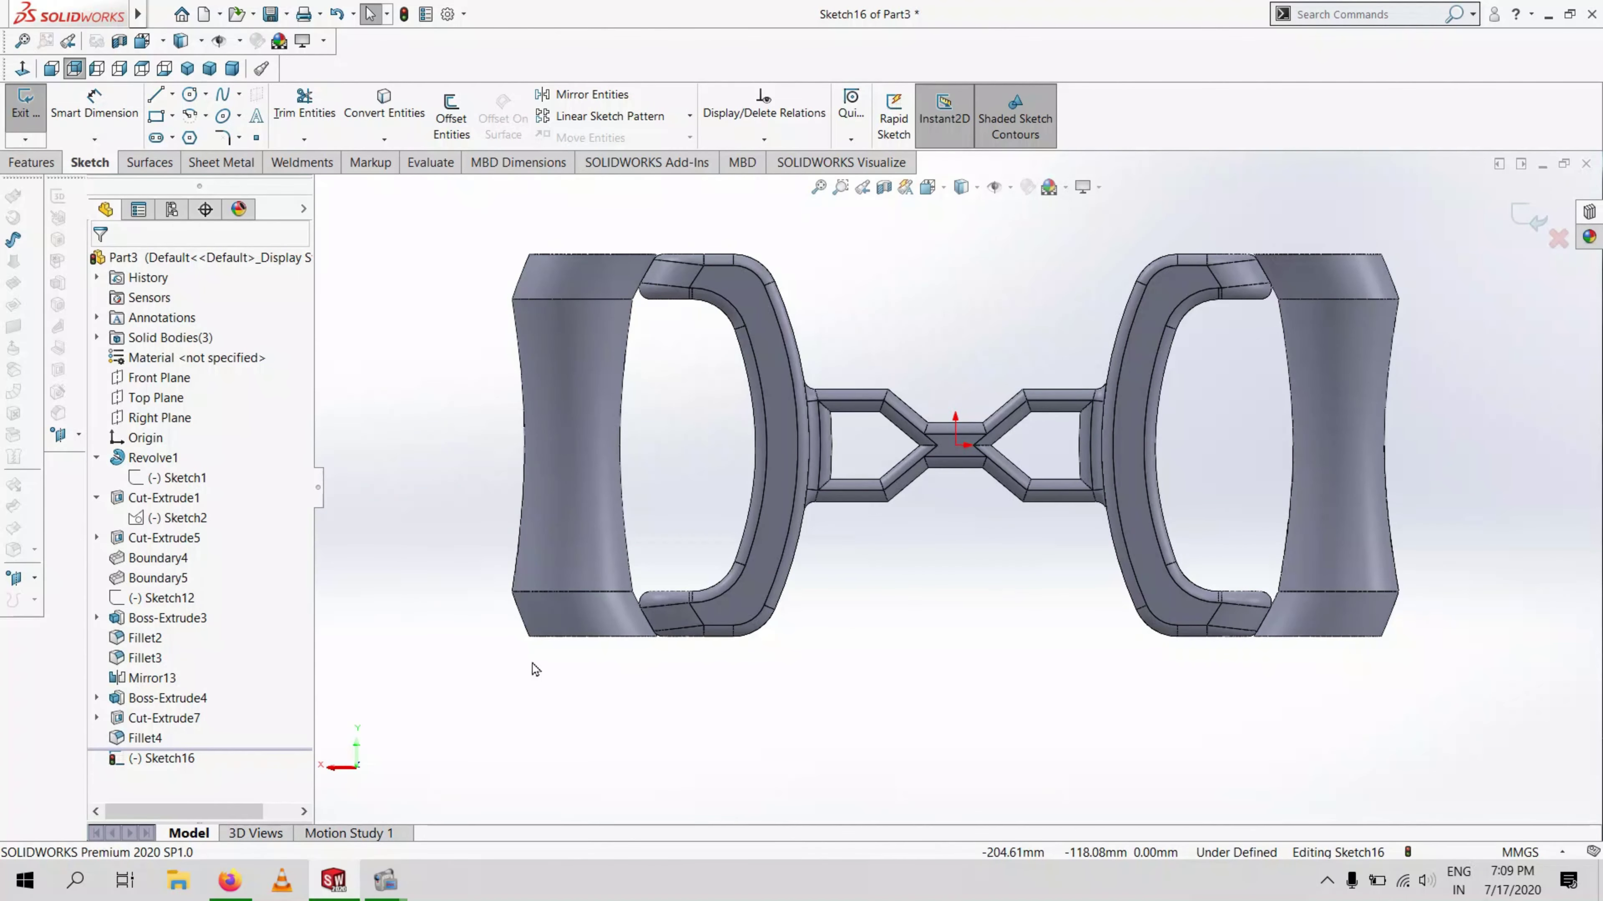
# Sketch a line rising from the handle's inner edge just above the shaft, continued by a horizontal segment ending above the origin
pyautogui.click(156, 94)
pyautogui.scroll(-5, 808, 395)
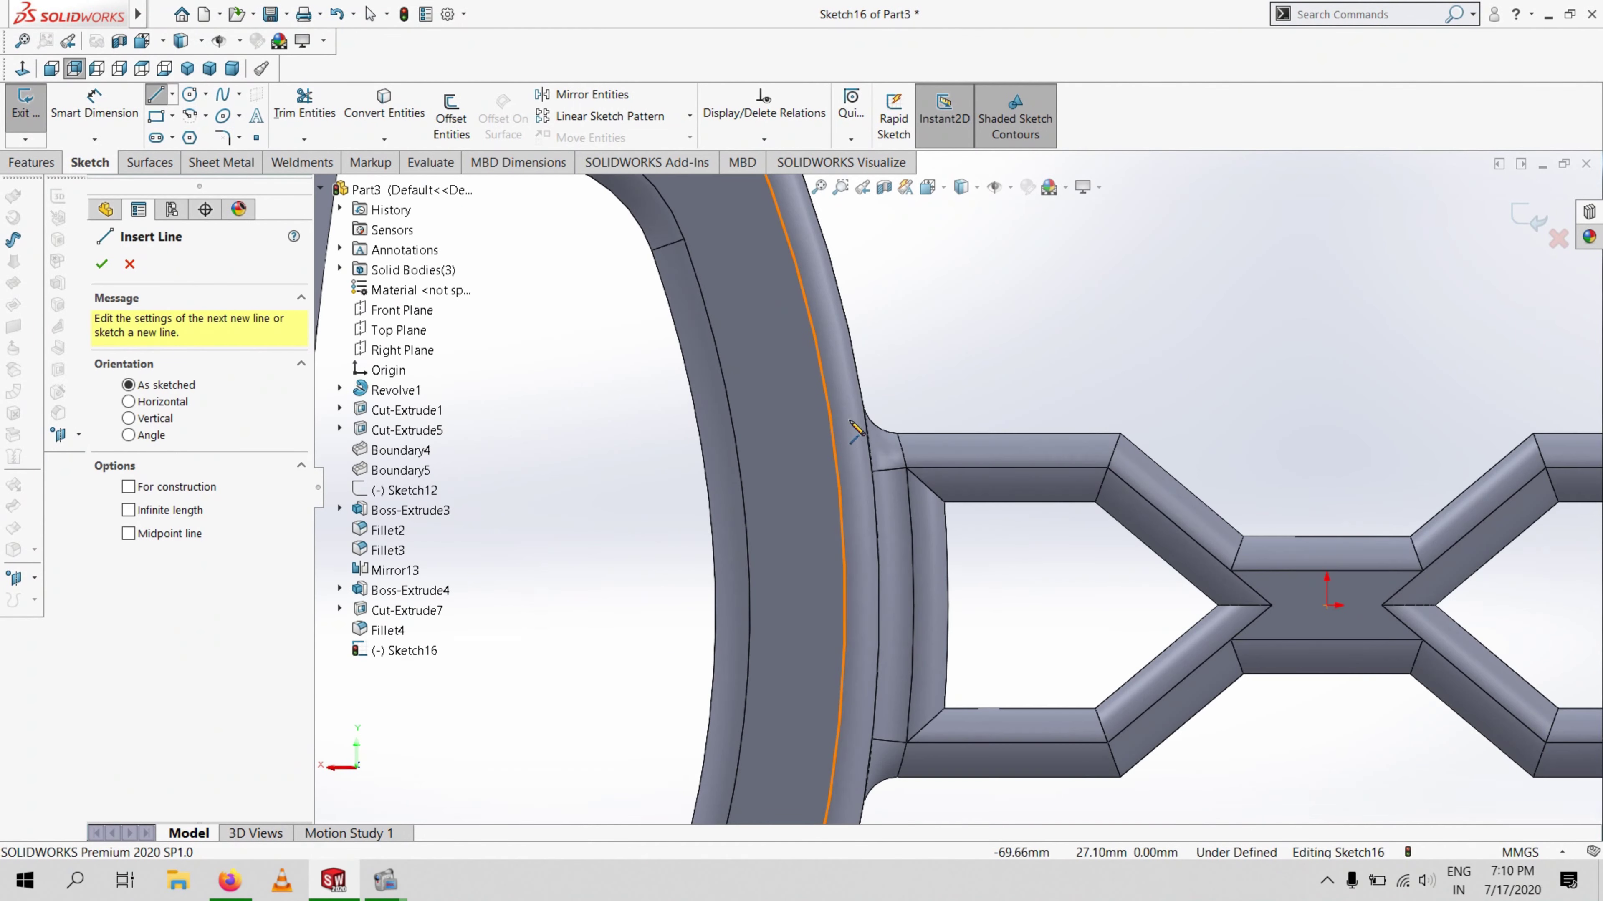
pyautogui.click(871, 405)
pyautogui.scroll(3, 1116, 343)
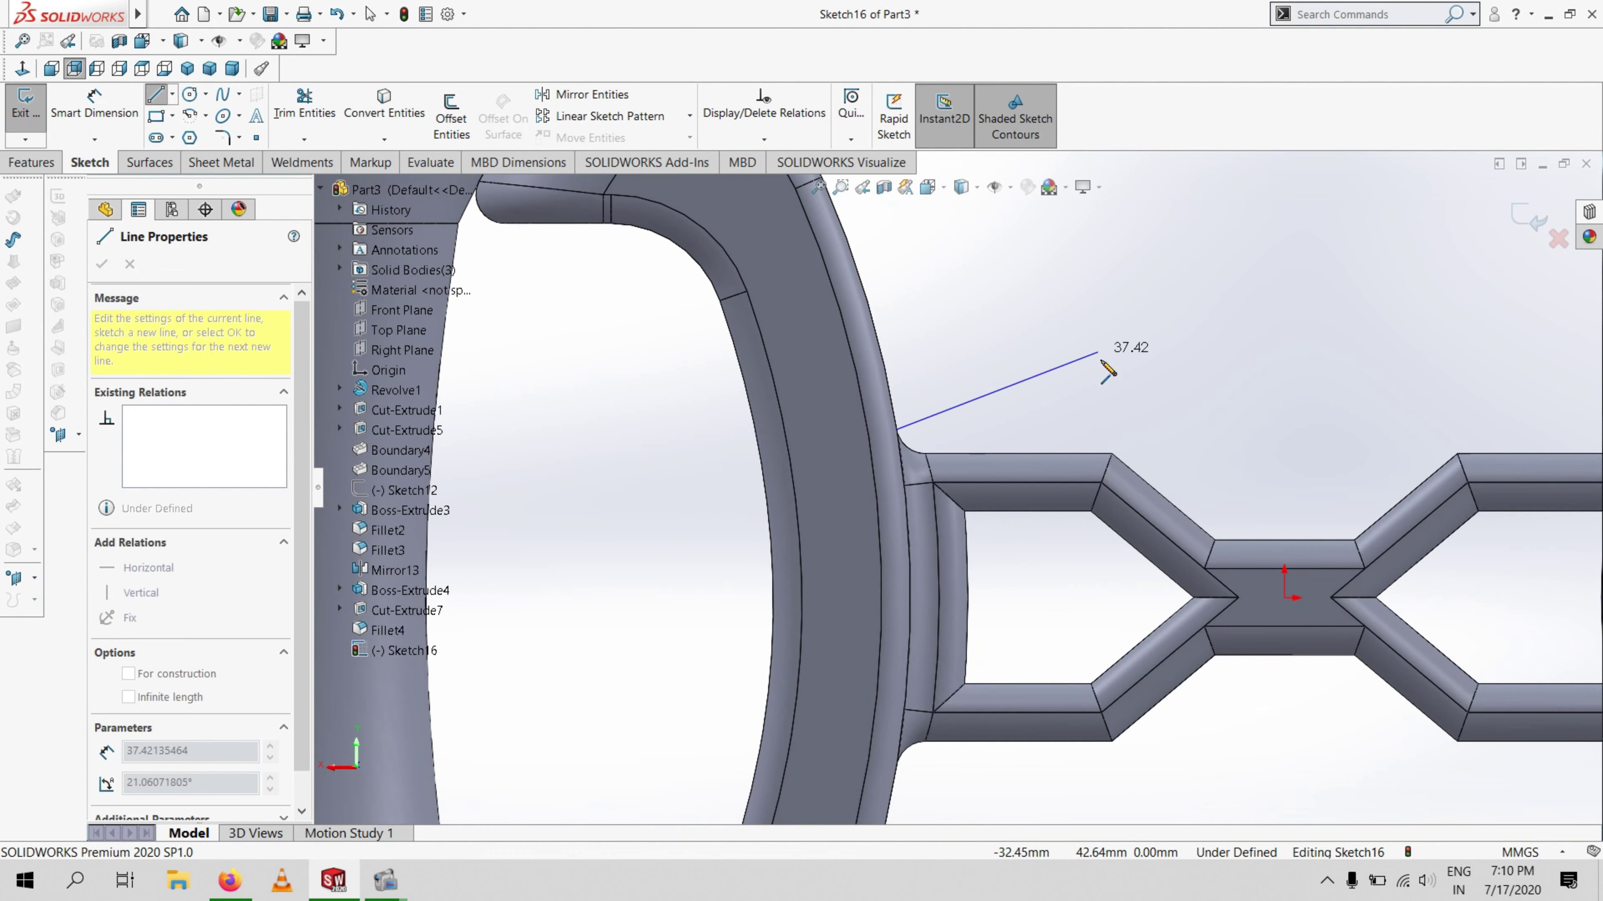
pyautogui.click(1024, 385)
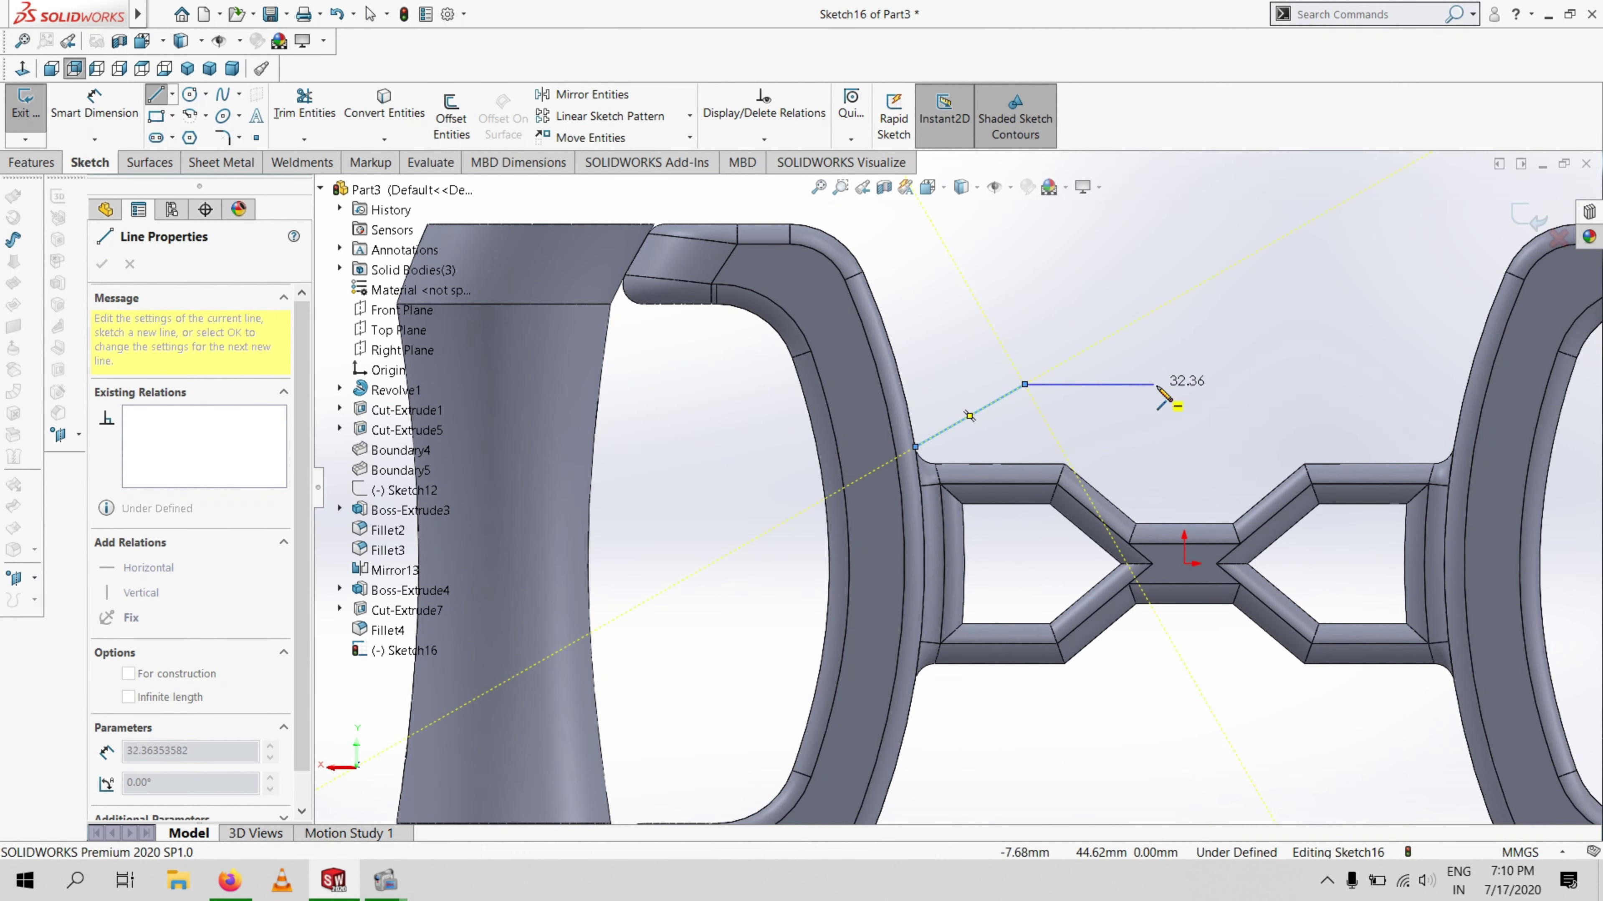
pyautogui.click(1173, 385)
pyautogui.press('Escape')
# Add a Vertical relation between the free end of the horizontal segment and the origin
pyautogui.click(1173, 384)
pyautogui.keyDown('ctrl'); pyautogui.click(1186, 564); pyautogui.keyUp('ctrl')
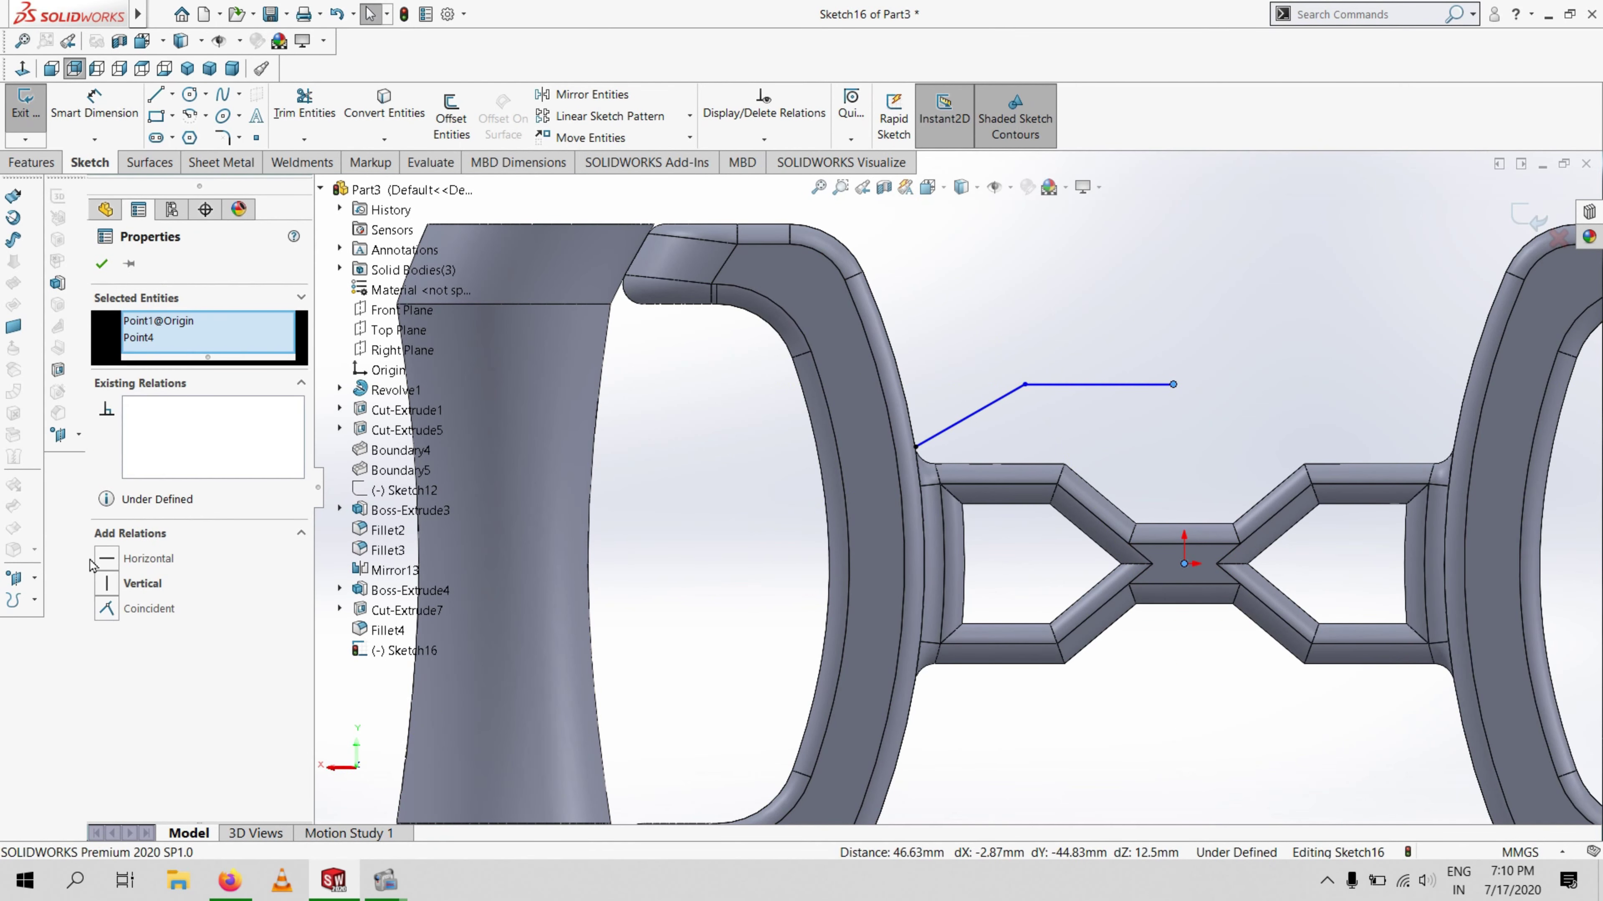
pyautogui.click(111, 577)
# Dimension the horizontal segment 45 mm above the origin
pyautogui.scroll(3, 1038, 429)
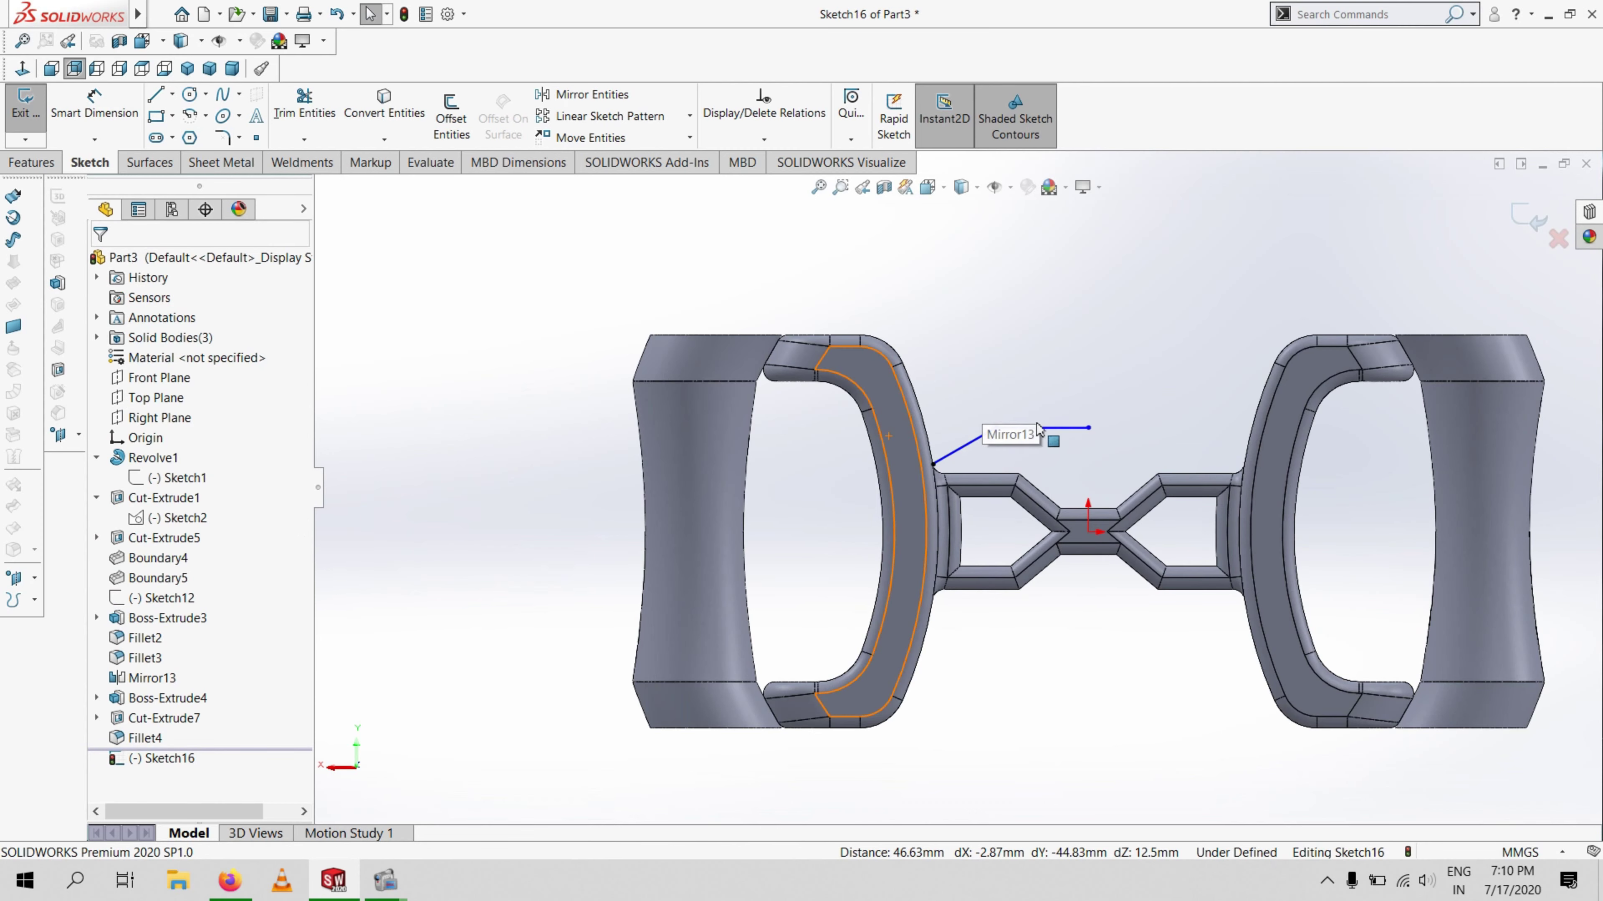
pyautogui.click(1059, 428)
pyautogui.click(108, 113)
pyautogui.click(1087, 532)
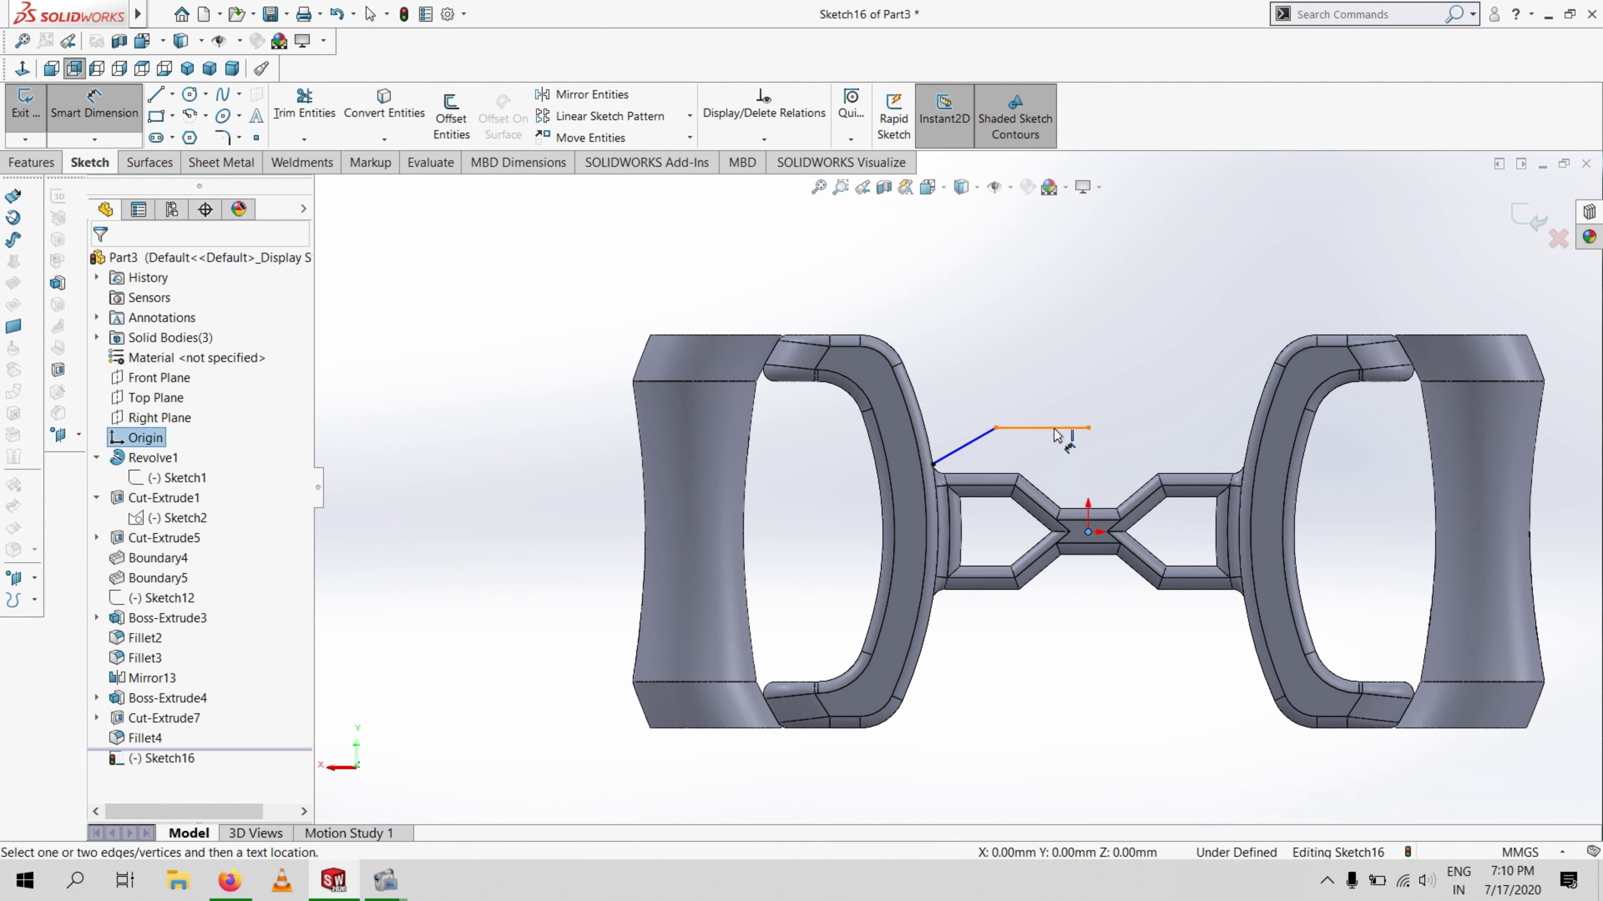
pyautogui.click(1058, 436)
pyautogui.click(1101, 455)
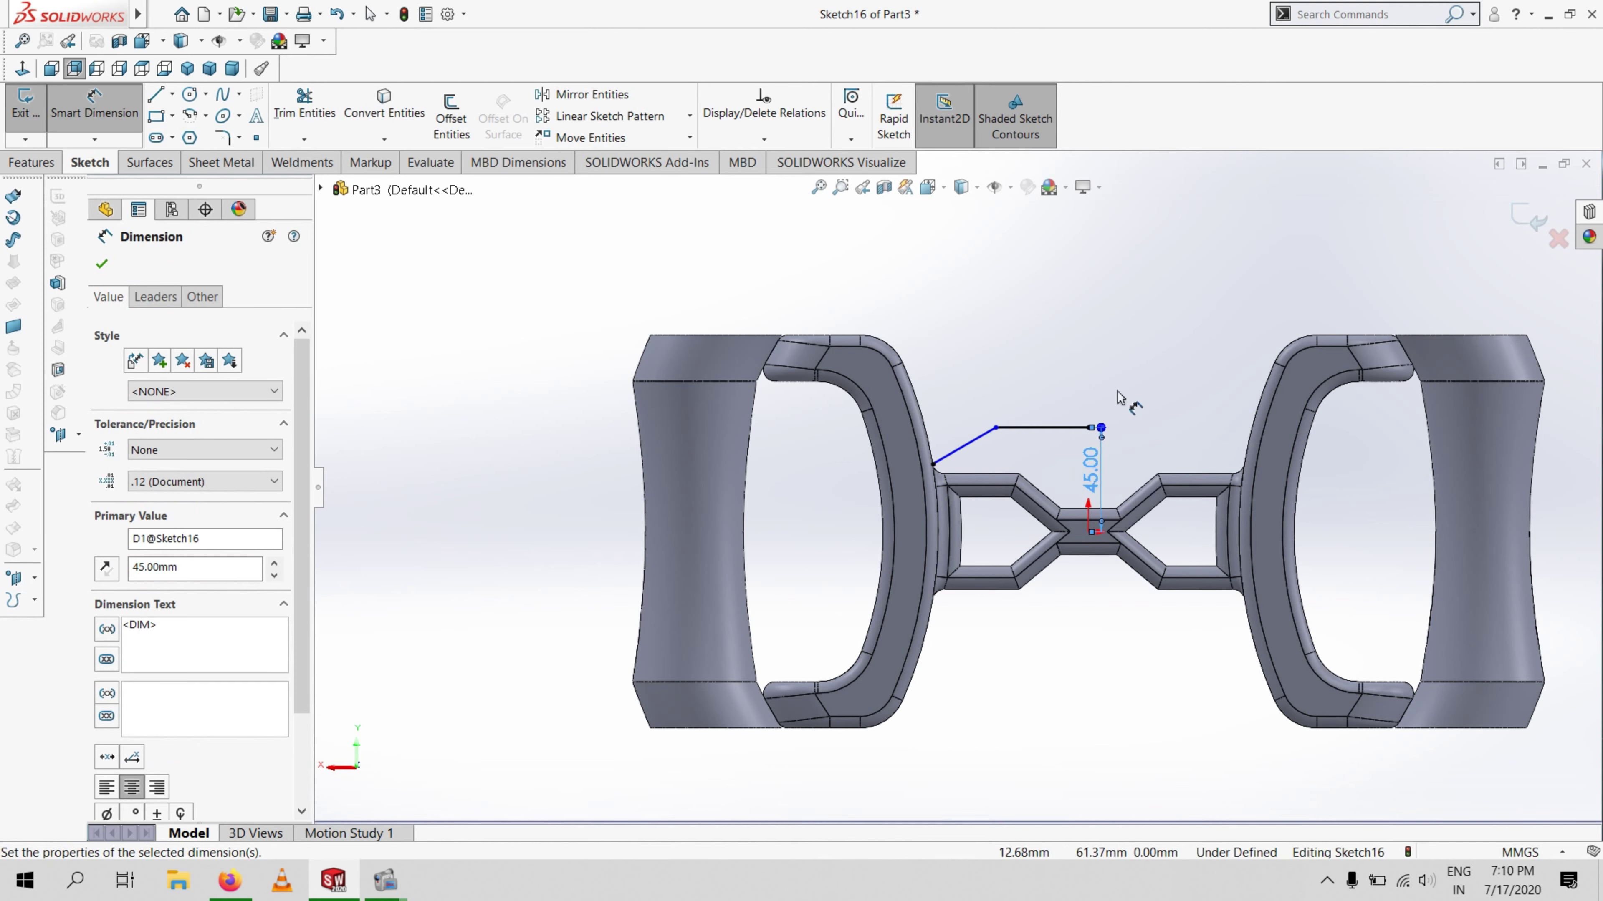
# Dimension the horizontal span of the sloped segment as 29.5 mm
pyautogui.scroll(-3, 1066, 467)
pyautogui.click(869, 419)
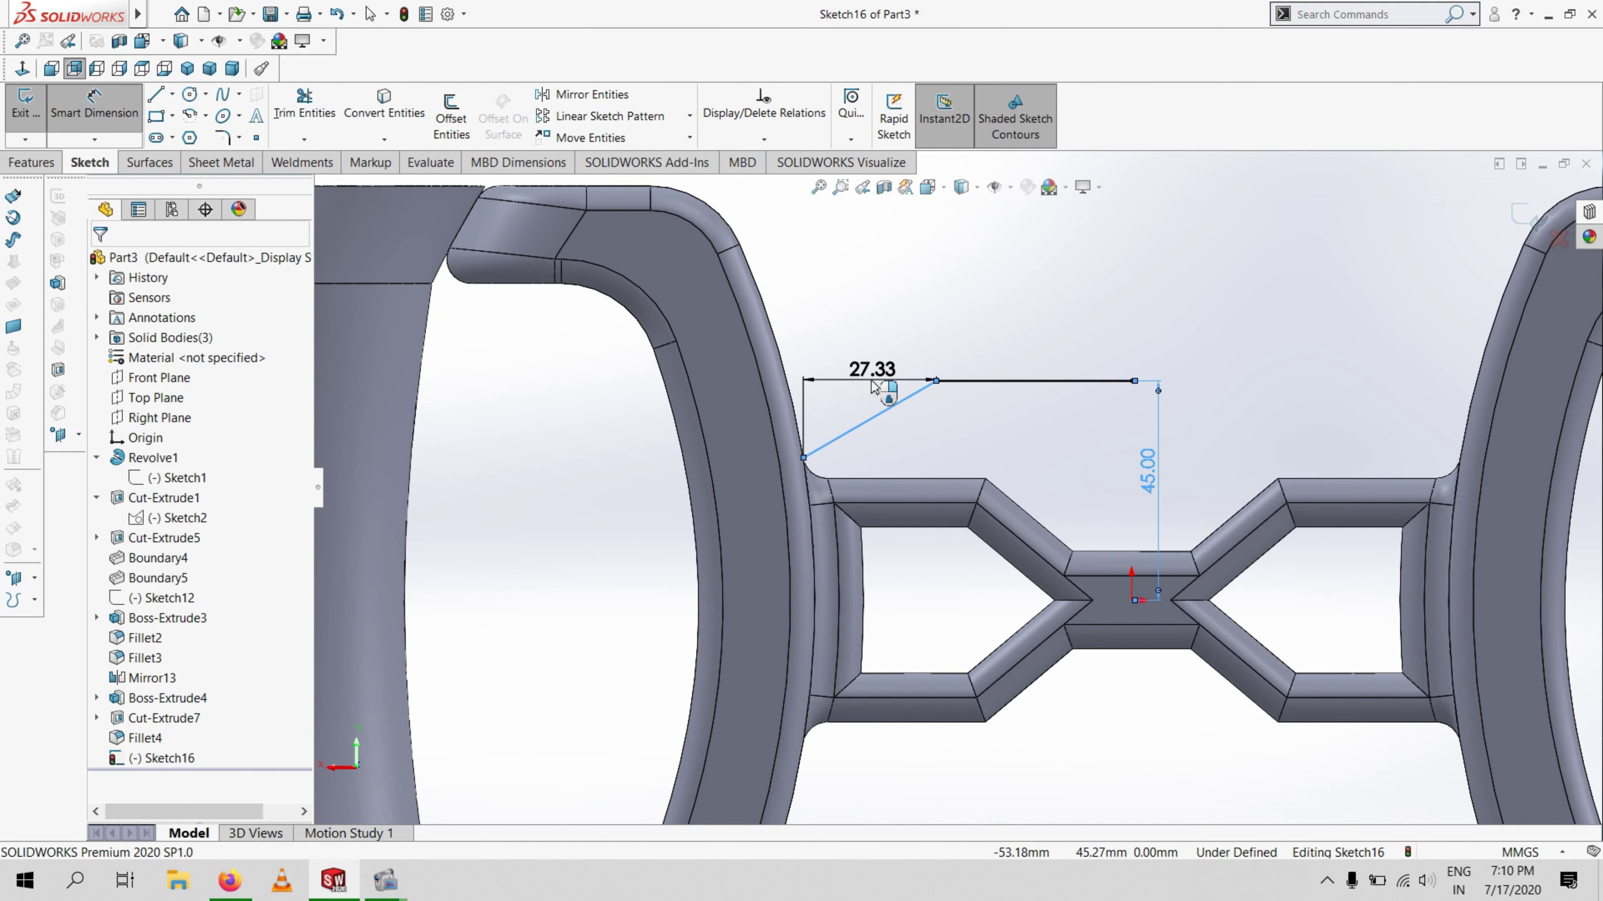
pyautogui.click(877, 386)
pyautogui.write('29.5')
pyautogui.press('Return')
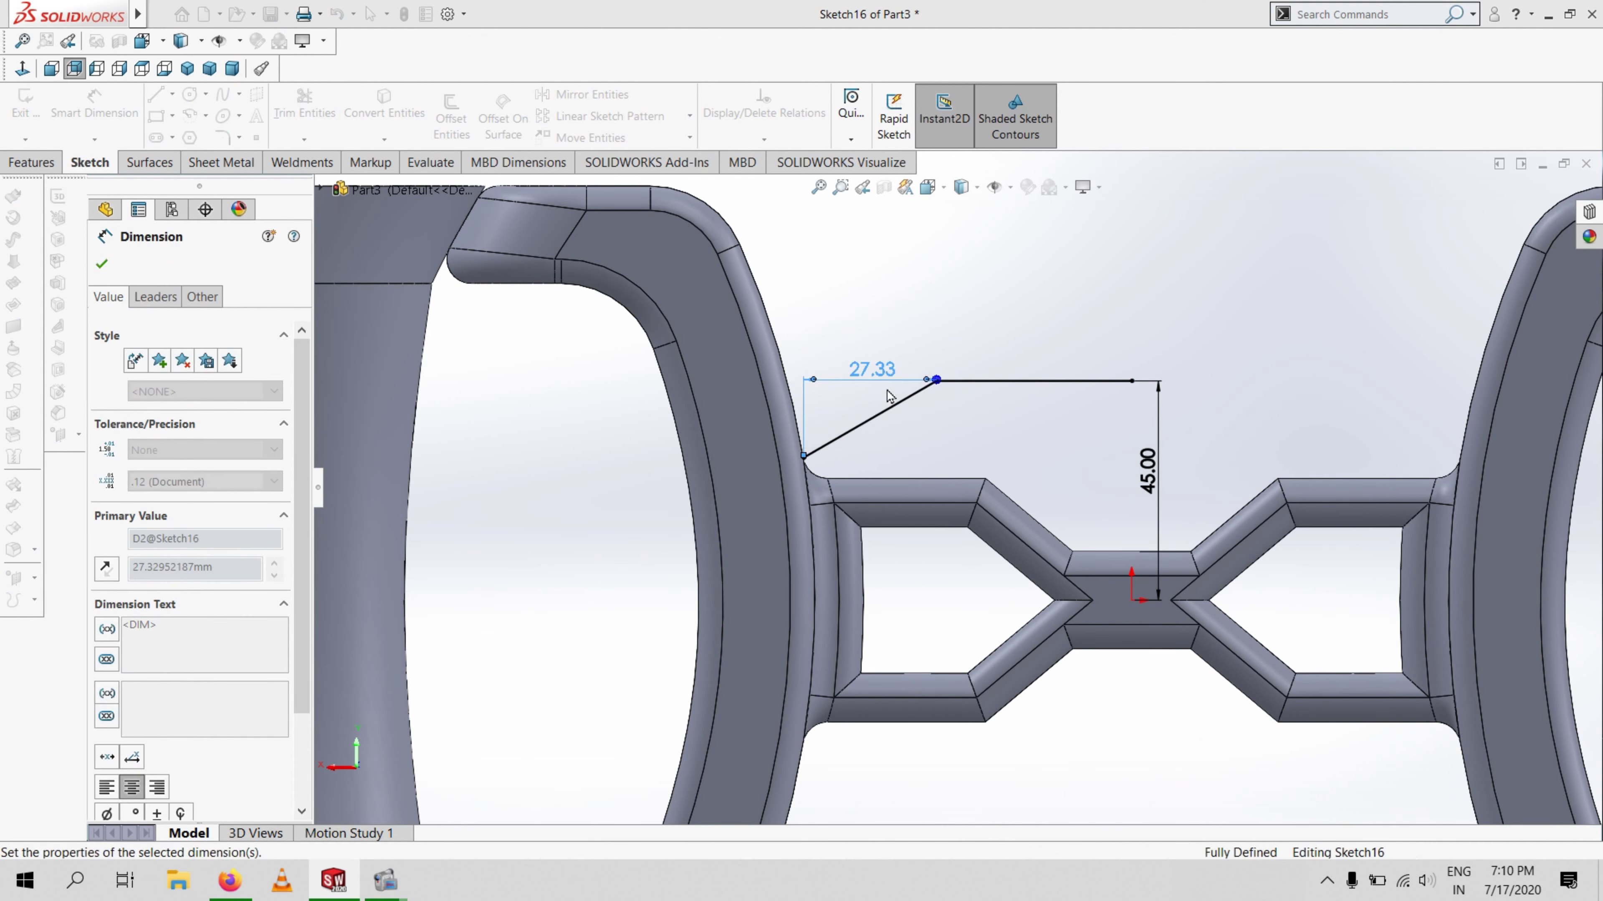
# Mirror the sloped and horizontal lines above the shaft about the Right Plane
pyautogui.press('Escape')
pyautogui.scroll(3, 1004, 459)
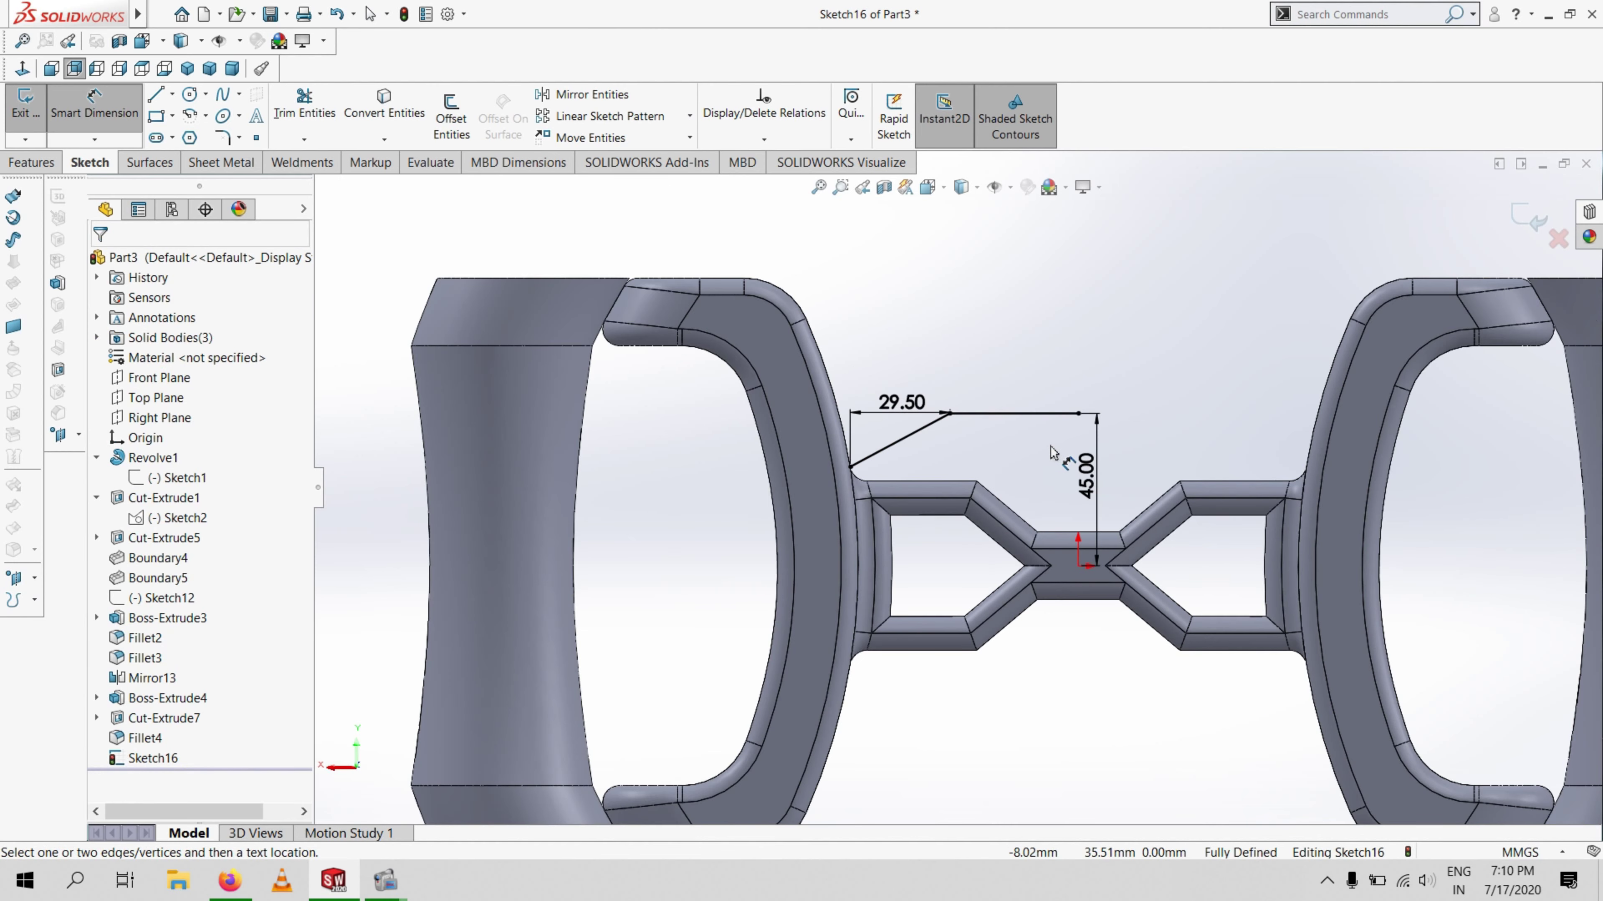
pyautogui.click(569, 96)
pyautogui.click(920, 443)
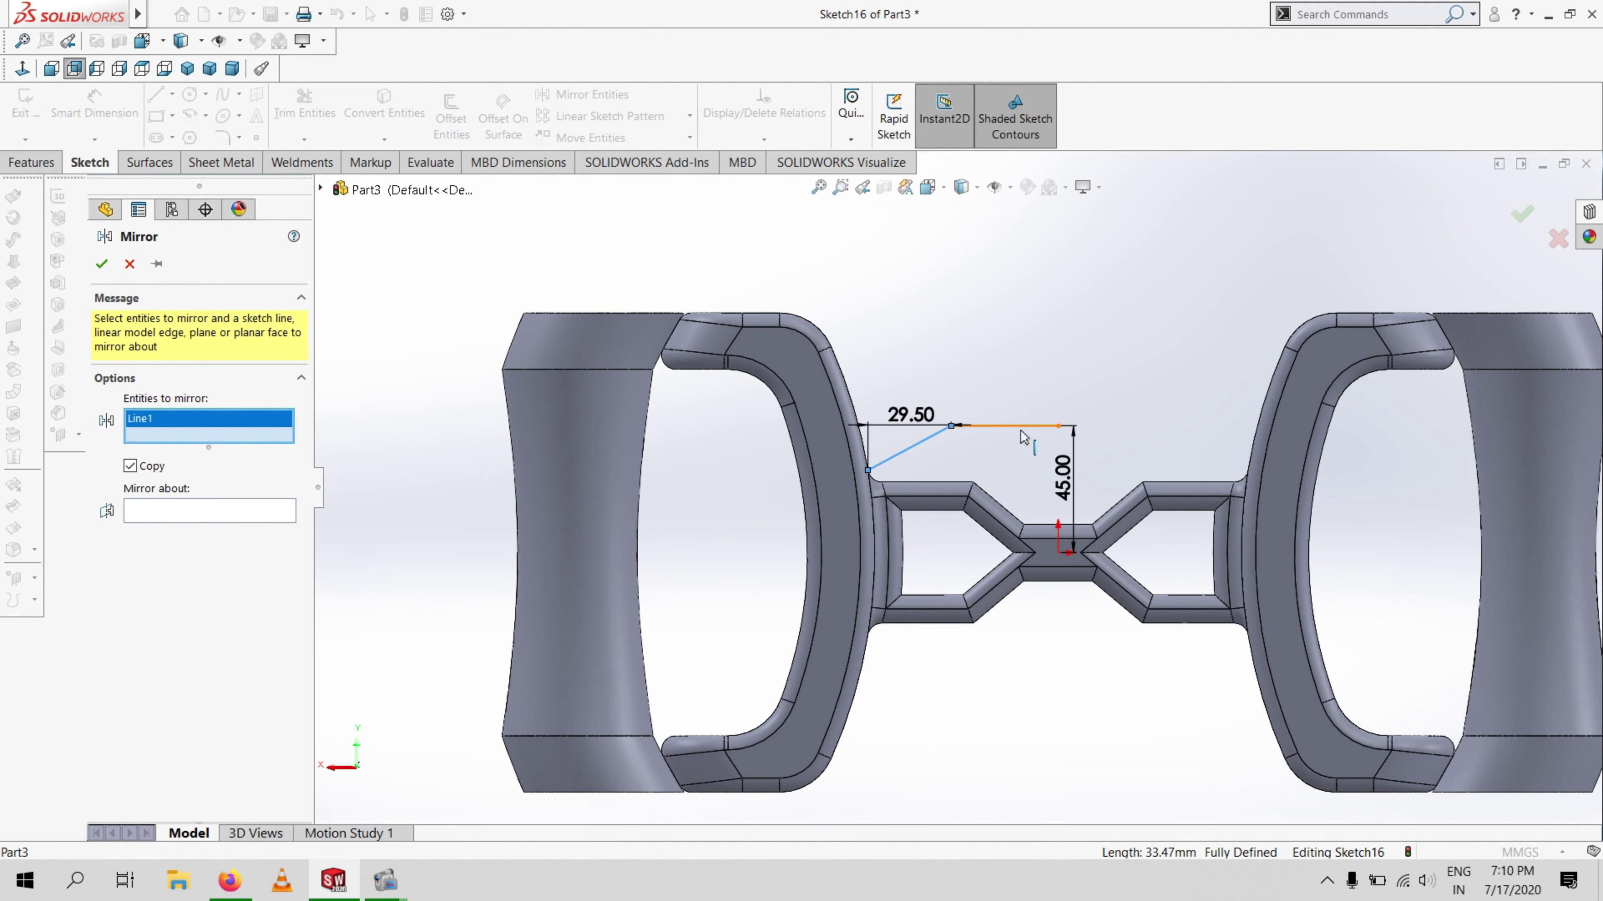
pyautogui.click(1024, 426)
pyautogui.click(220, 523)
pyautogui.click(322, 192)
pyautogui.click(392, 357)
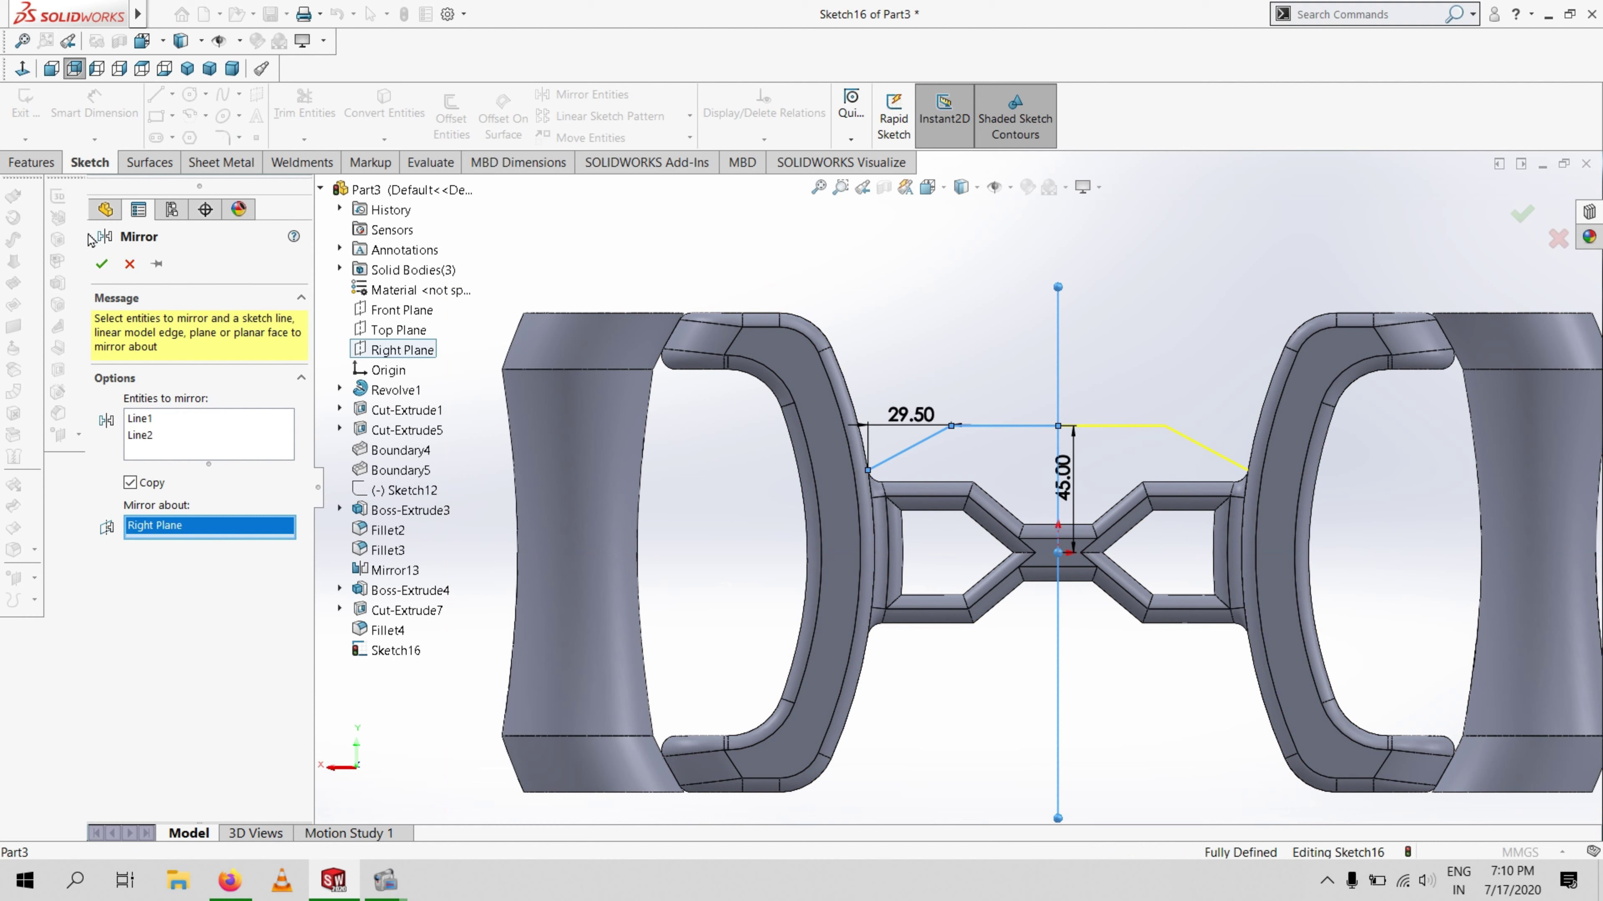
pyautogui.press('Return')
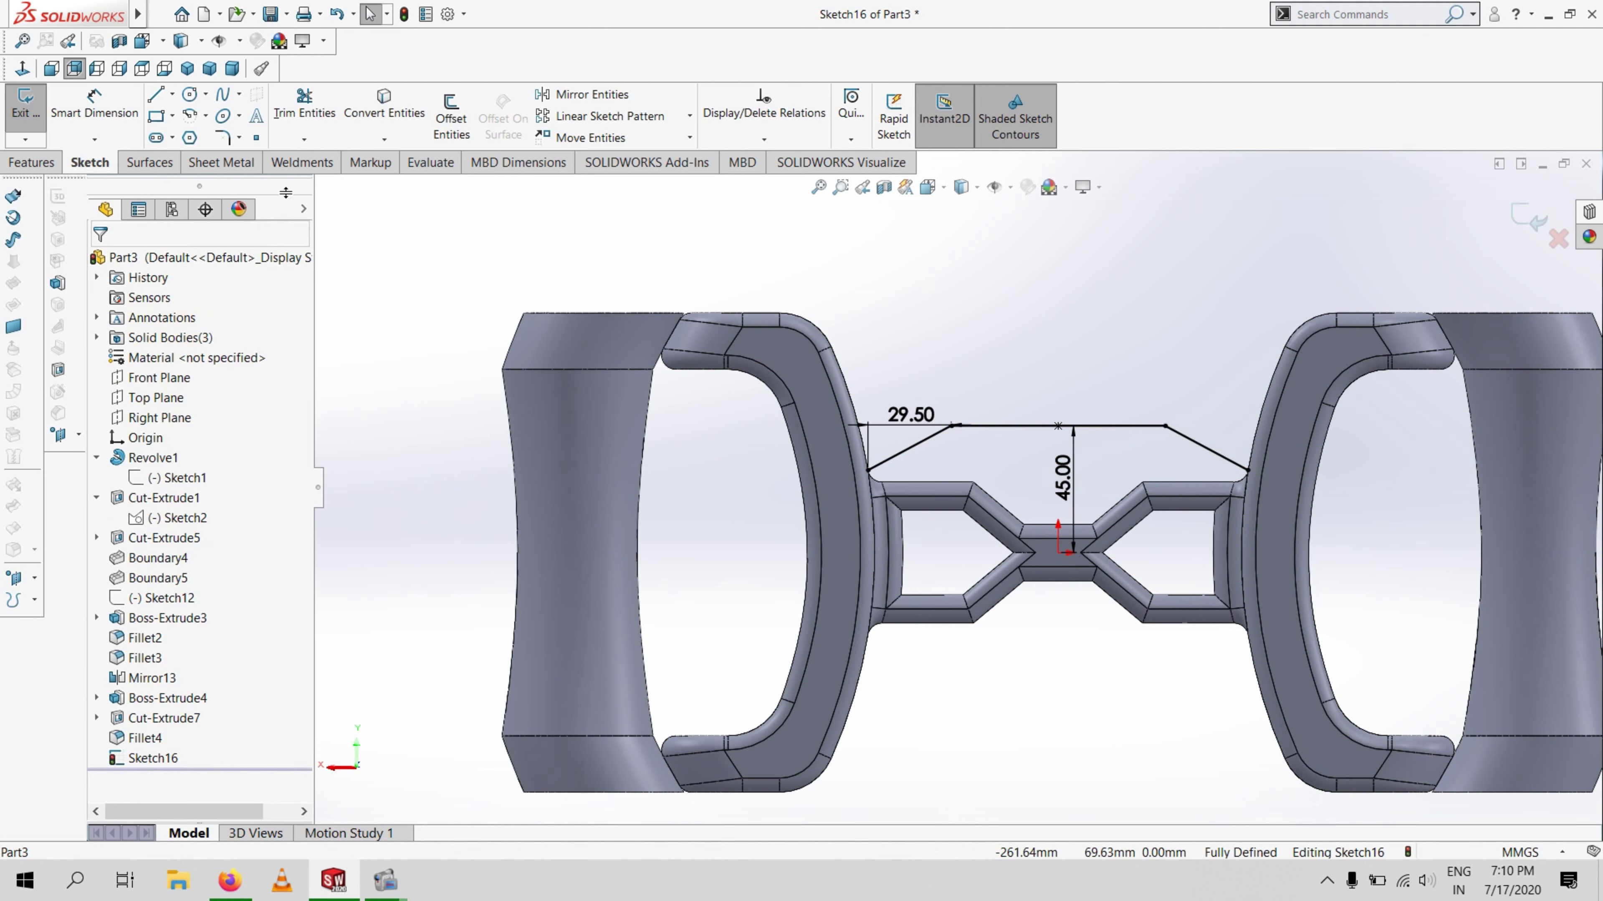
# Convert the inner side edges of both handles into sketch entities
pyautogui.click(384, 104)
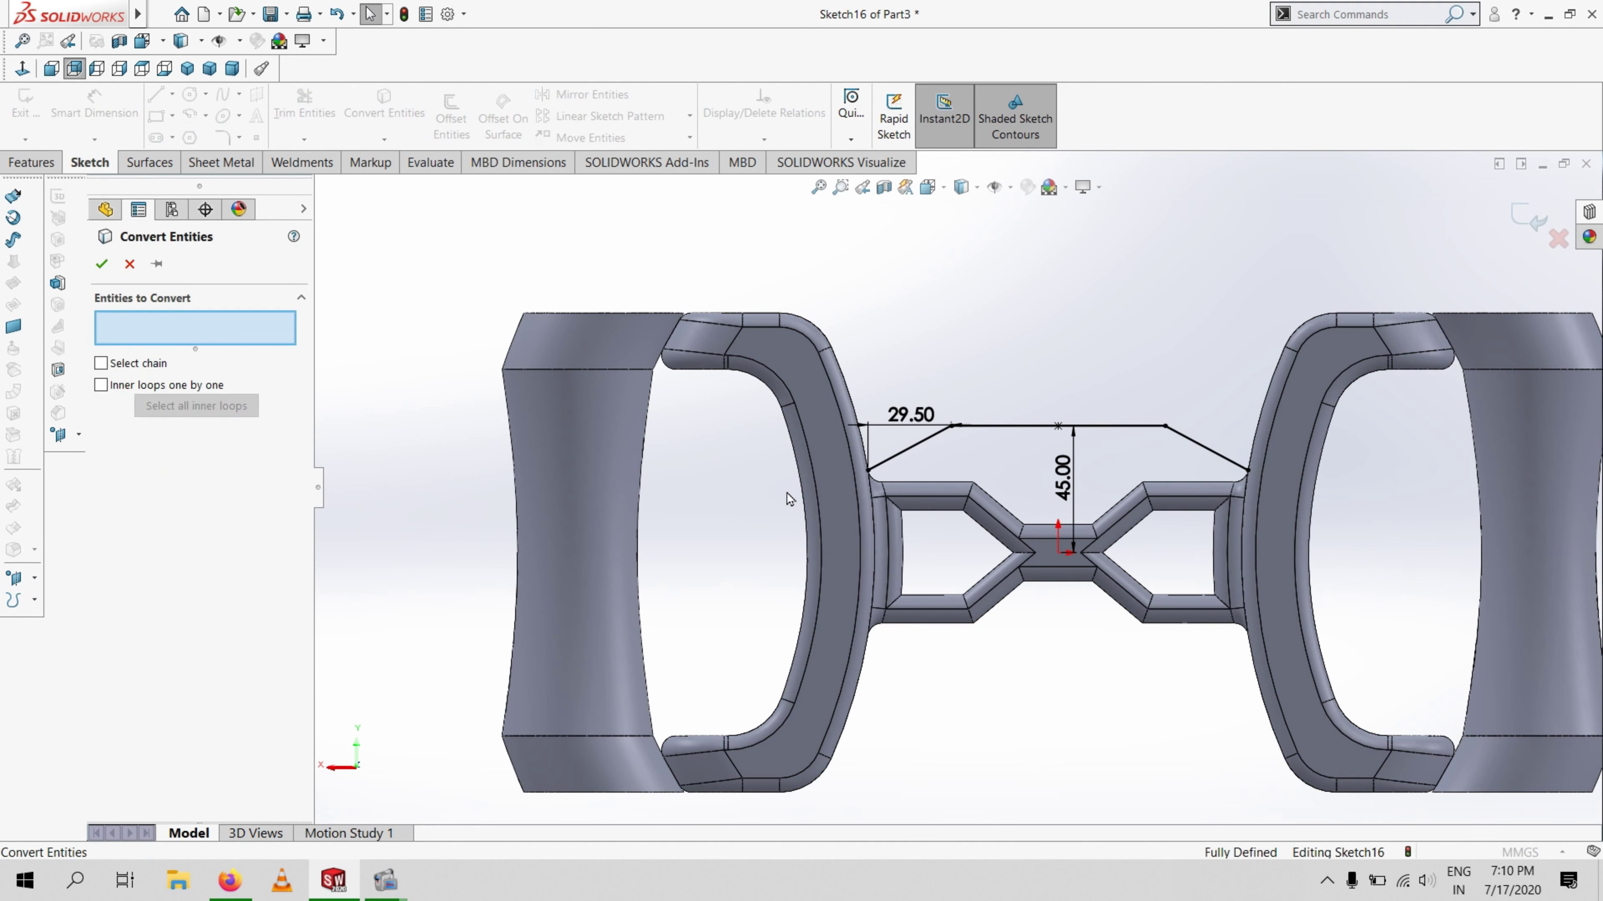
pyautogui.click(866, 453)
pyautogui.click(1252, 447)
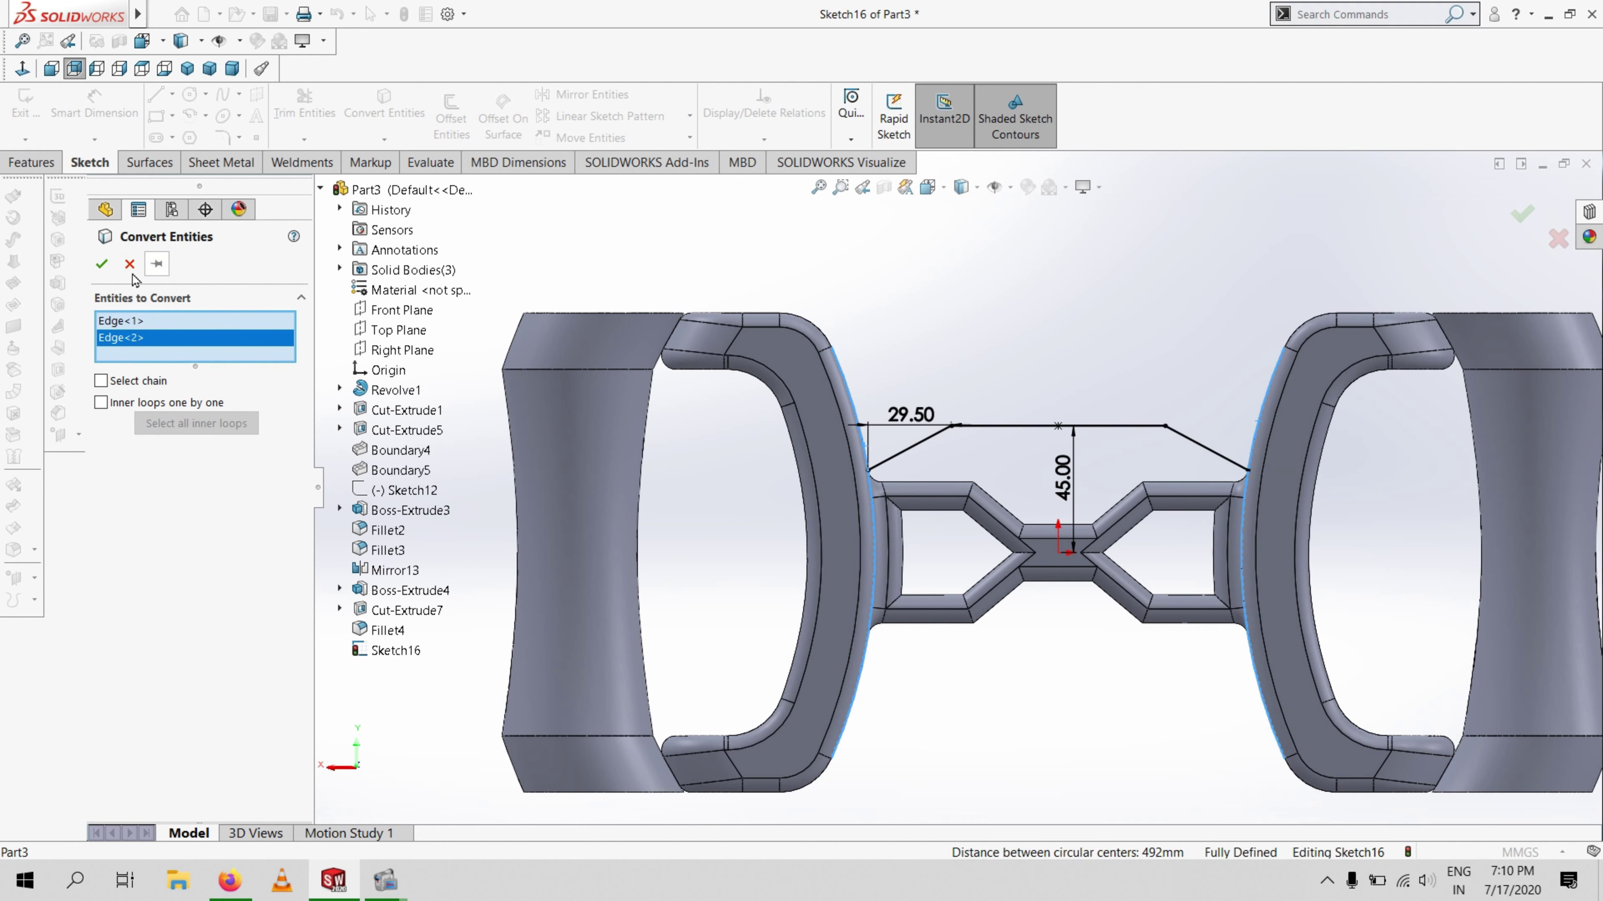
pyautogui.click(101, 264)
# Convert the shaft's lower edge and its adjoining rounded corner edge near the handle into sketch entities
pyautogui.press('l')
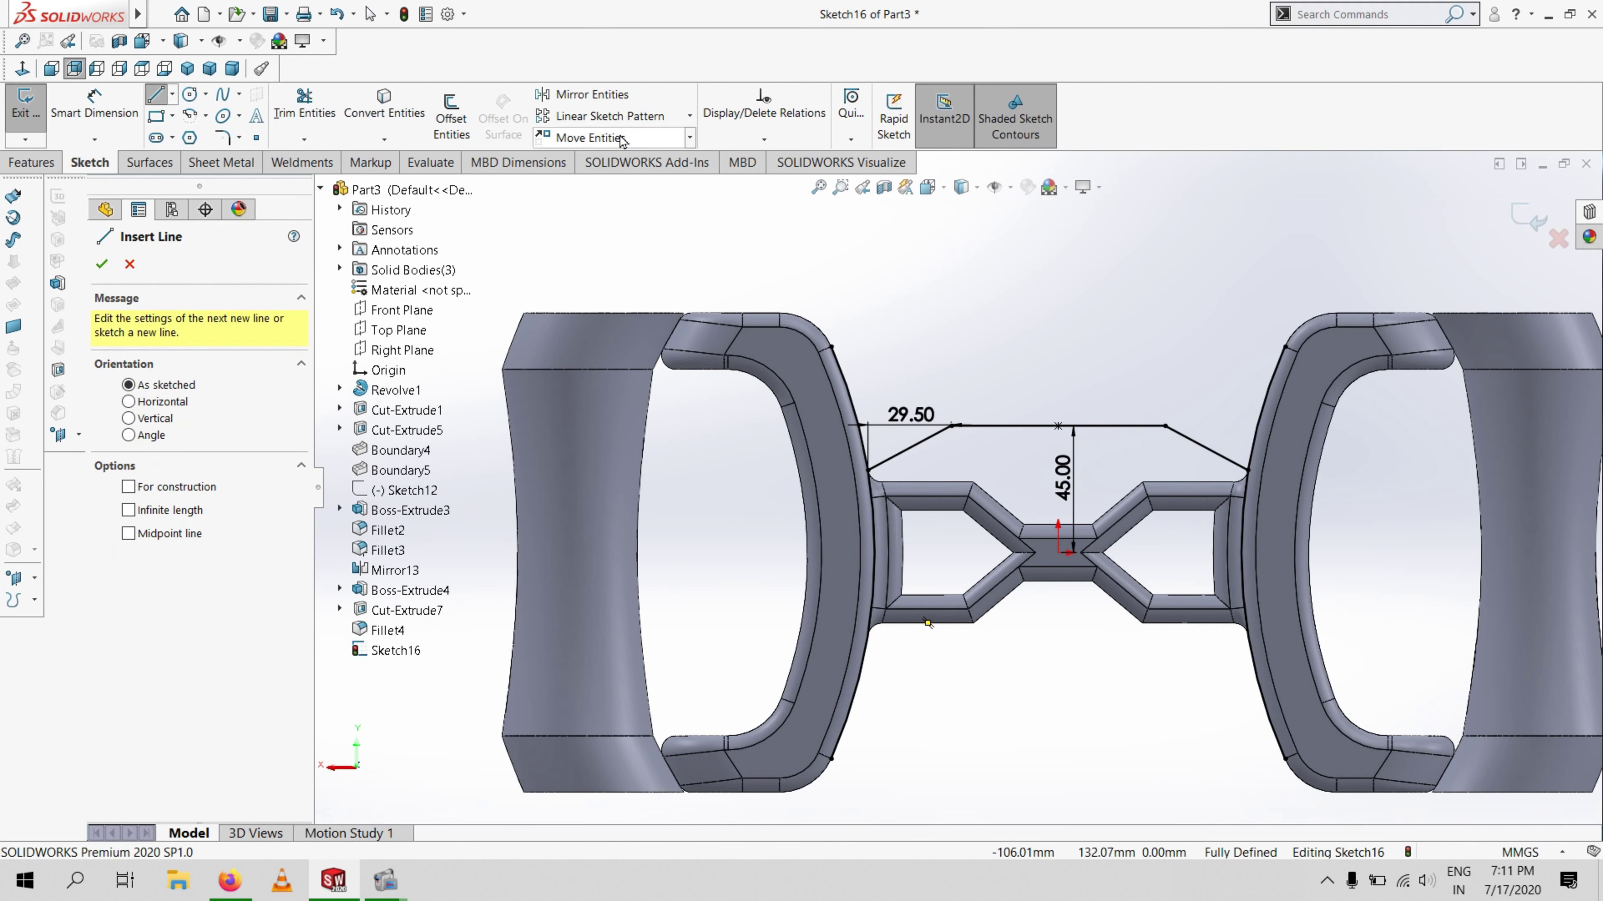
pyautogui.click(384, 104)
pyautogui.click(924, 624)
pyautogui.click(874, 627)
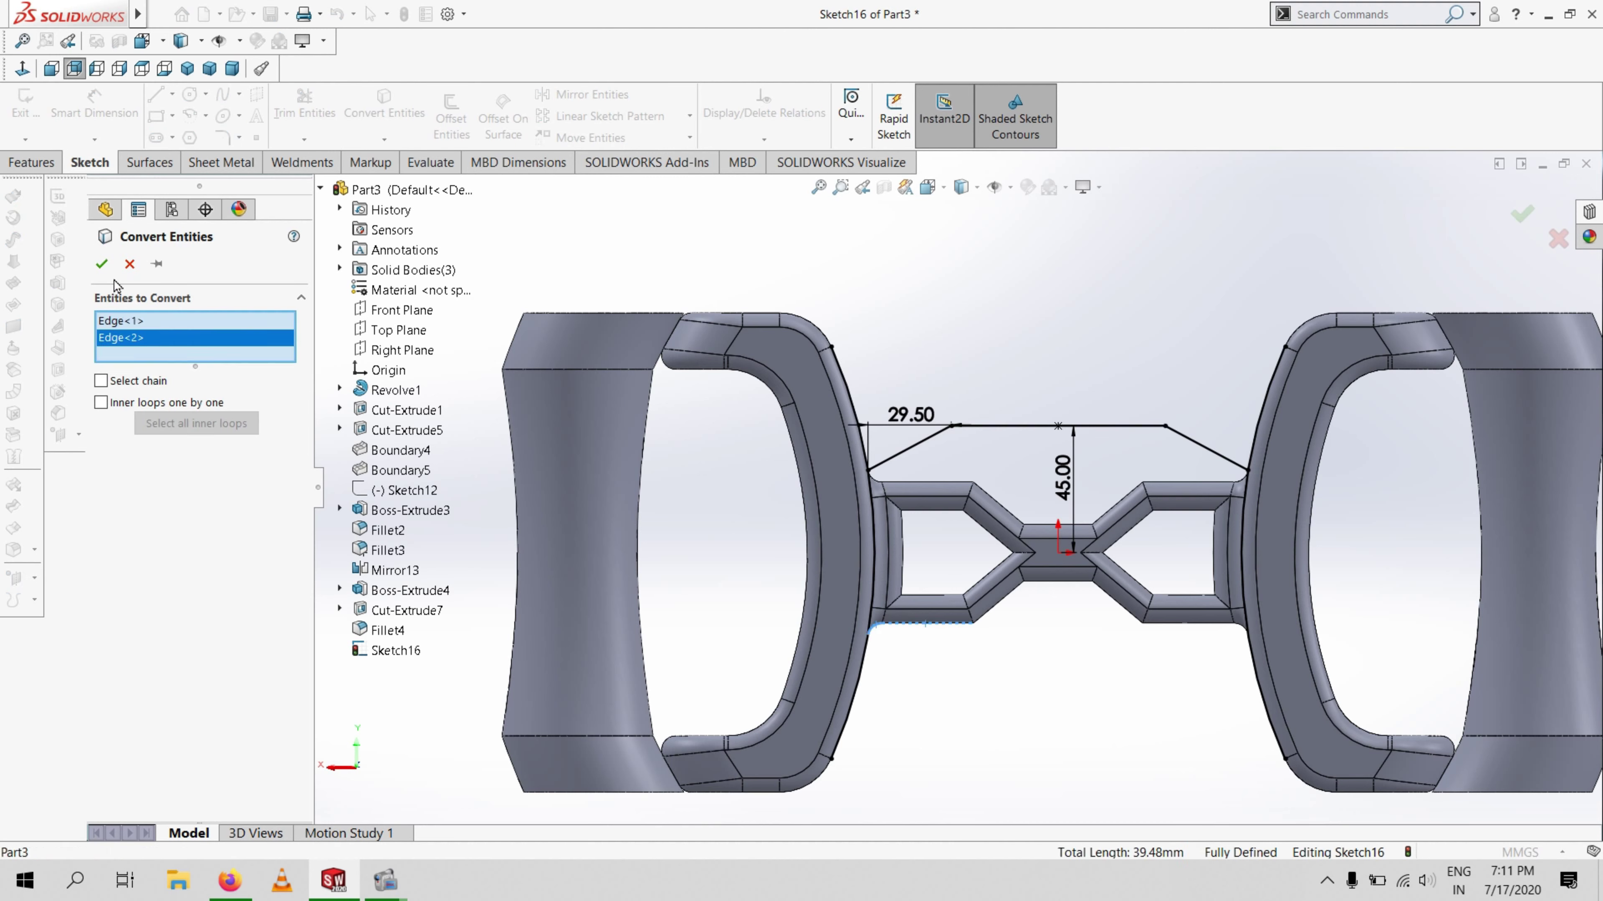
pyautogui.click(101, 264)
# Sketch a line sloping down from the converted lower edge's midpoint and a horizontal segment about 30 mm long, its end vertically aligned with the origin
pyautogui.press('l')
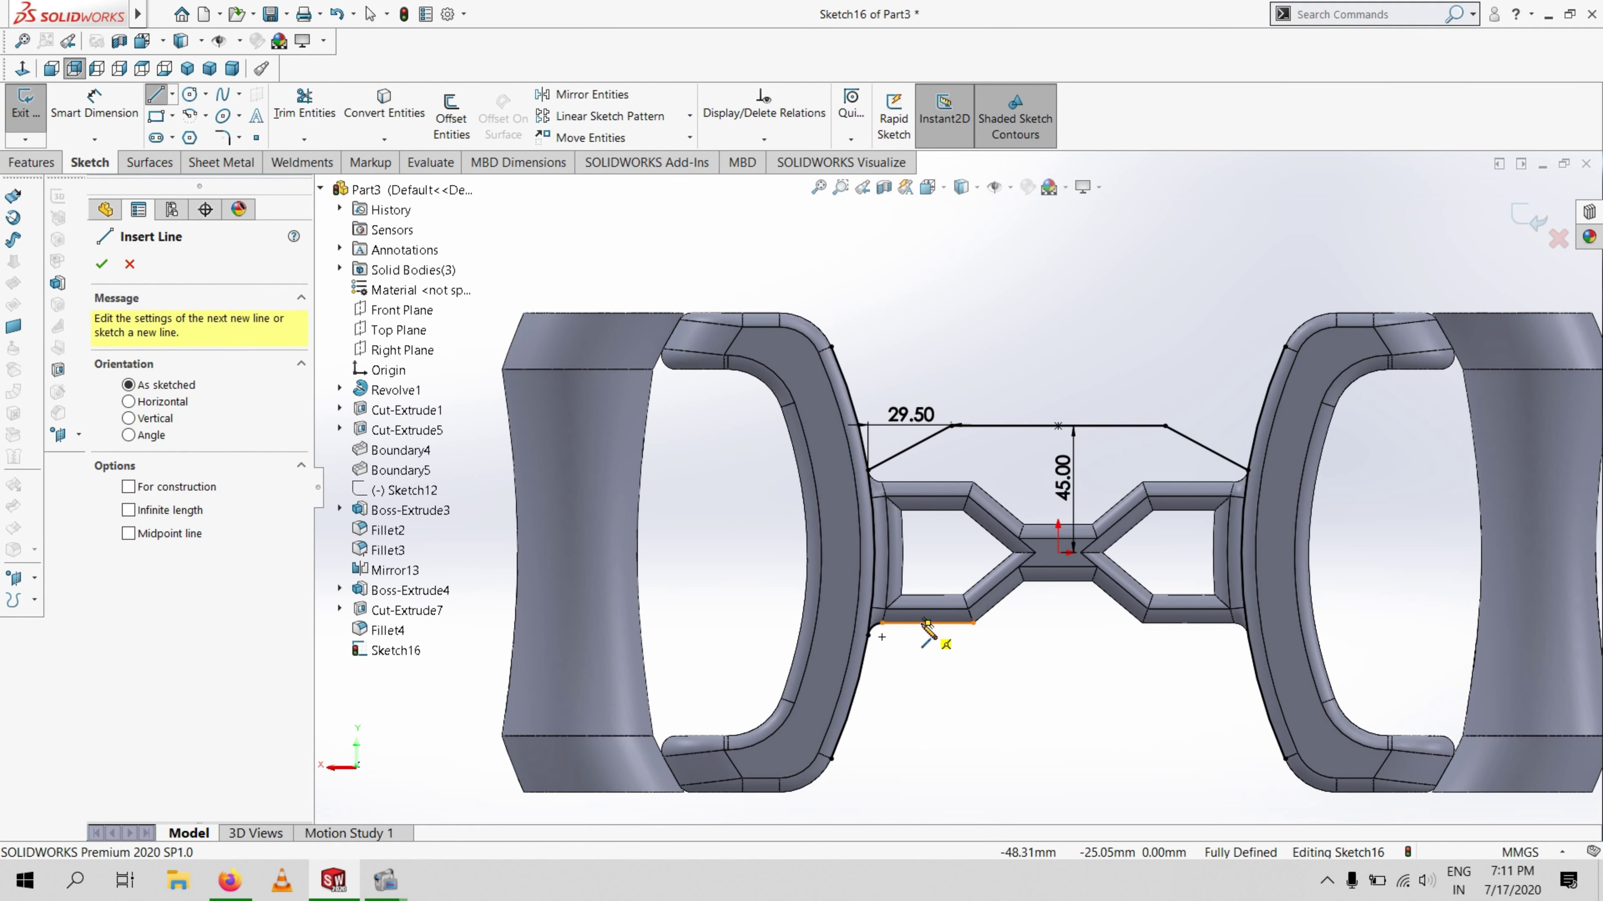
pyautogui.click(927, 623)
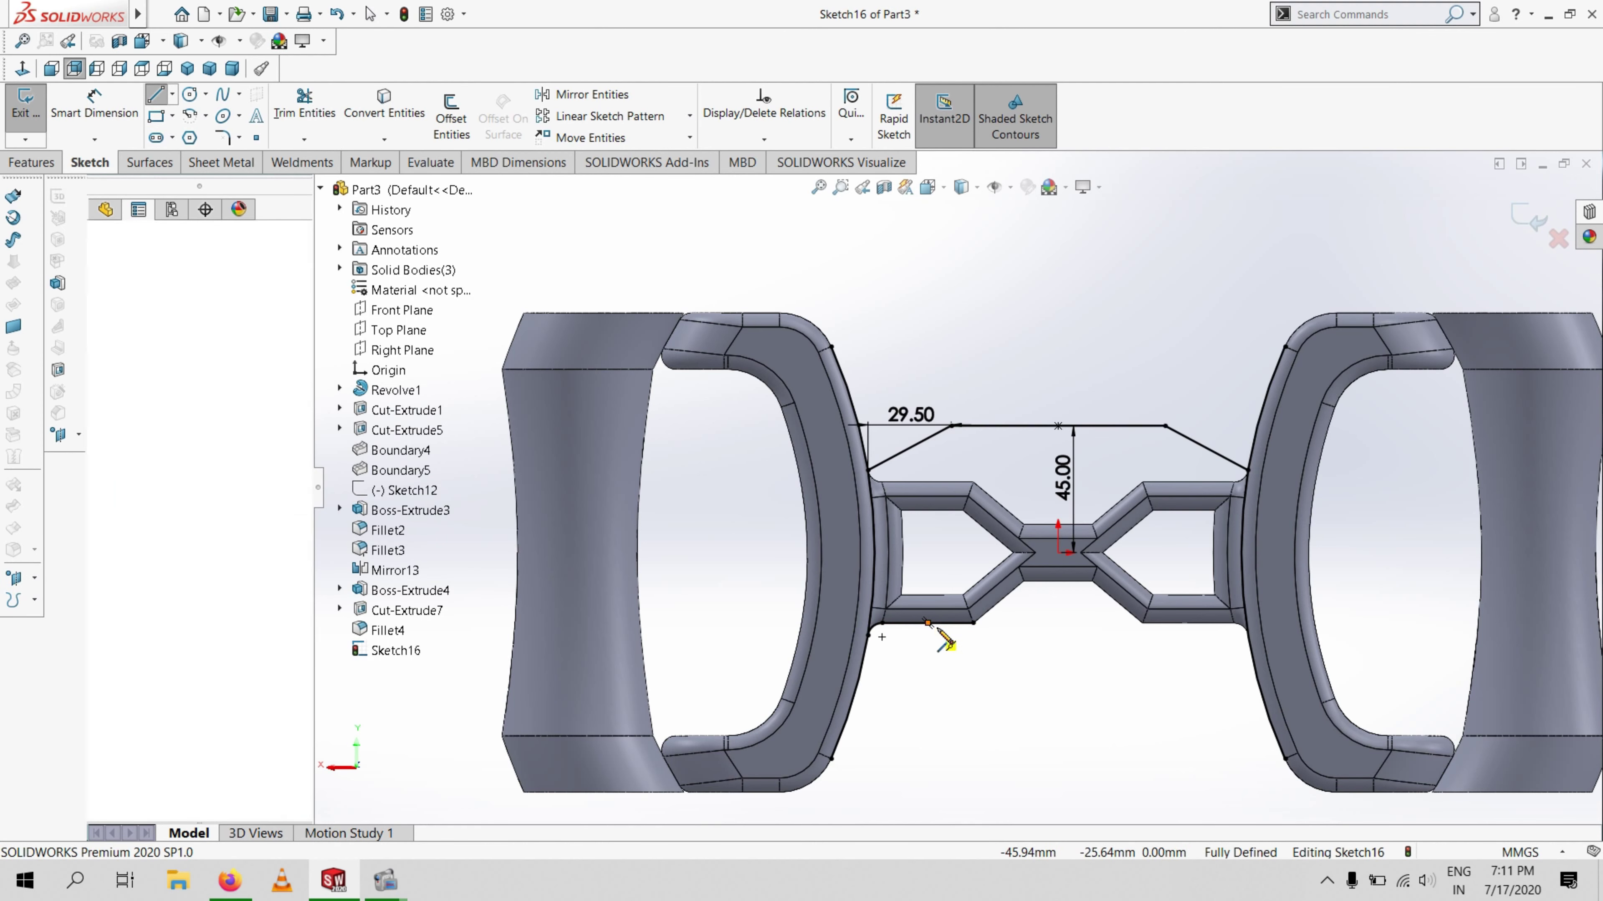
pyautogui.click(972, 660)
pyautogui.click(1058, 660)
pyautogui.click(1058, 660)
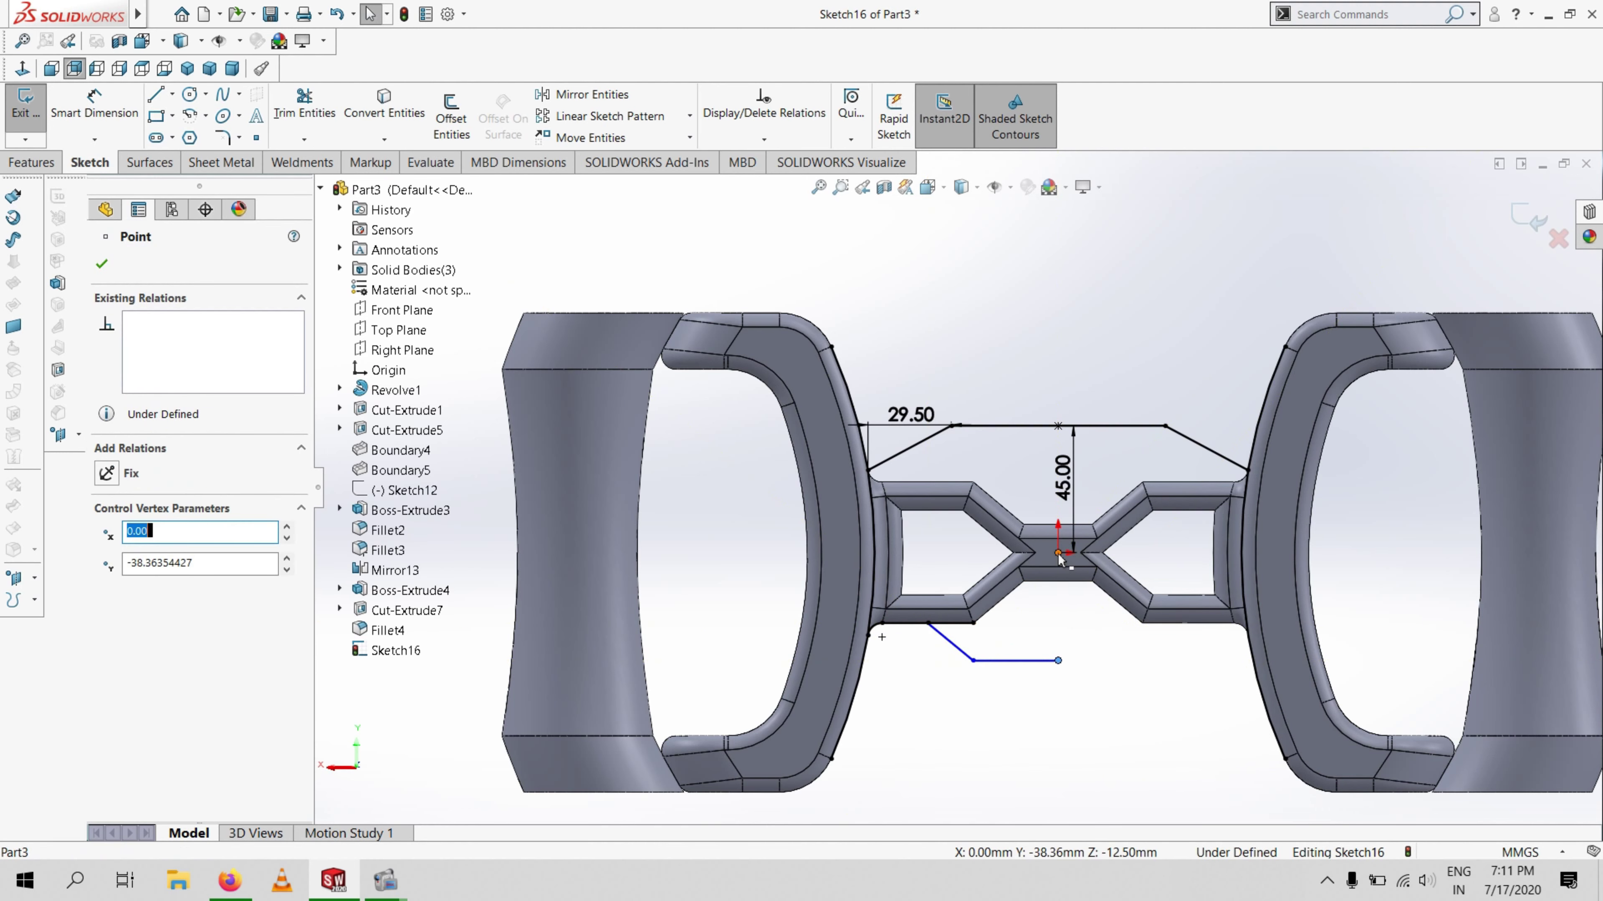
pyautogui.keyDown('ctrl'); pyautogui.click(1058, 553); pyautogui.keyUp('ctrl')
pyautogui.click(101, 263)
# Dimension the lower horizontal segment as 30 mm and add a driven dimension for the sloped line's horizontal span
pyautogui.click(120, 119)
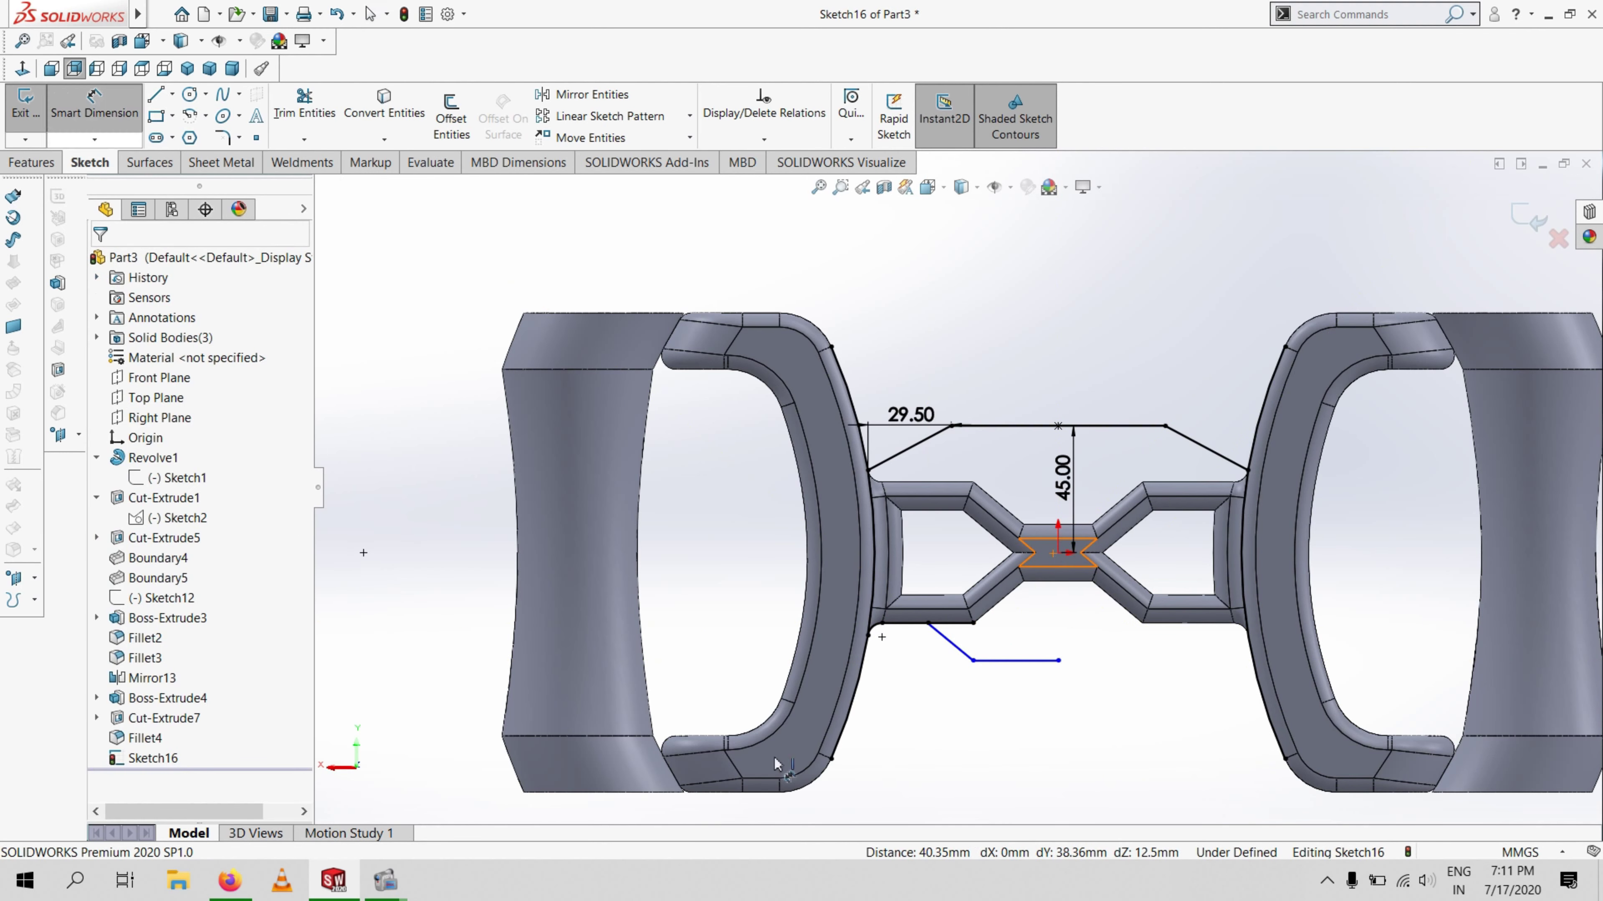
pyautogui.click(1015, 661)
pyautogui.click(1020, 689)
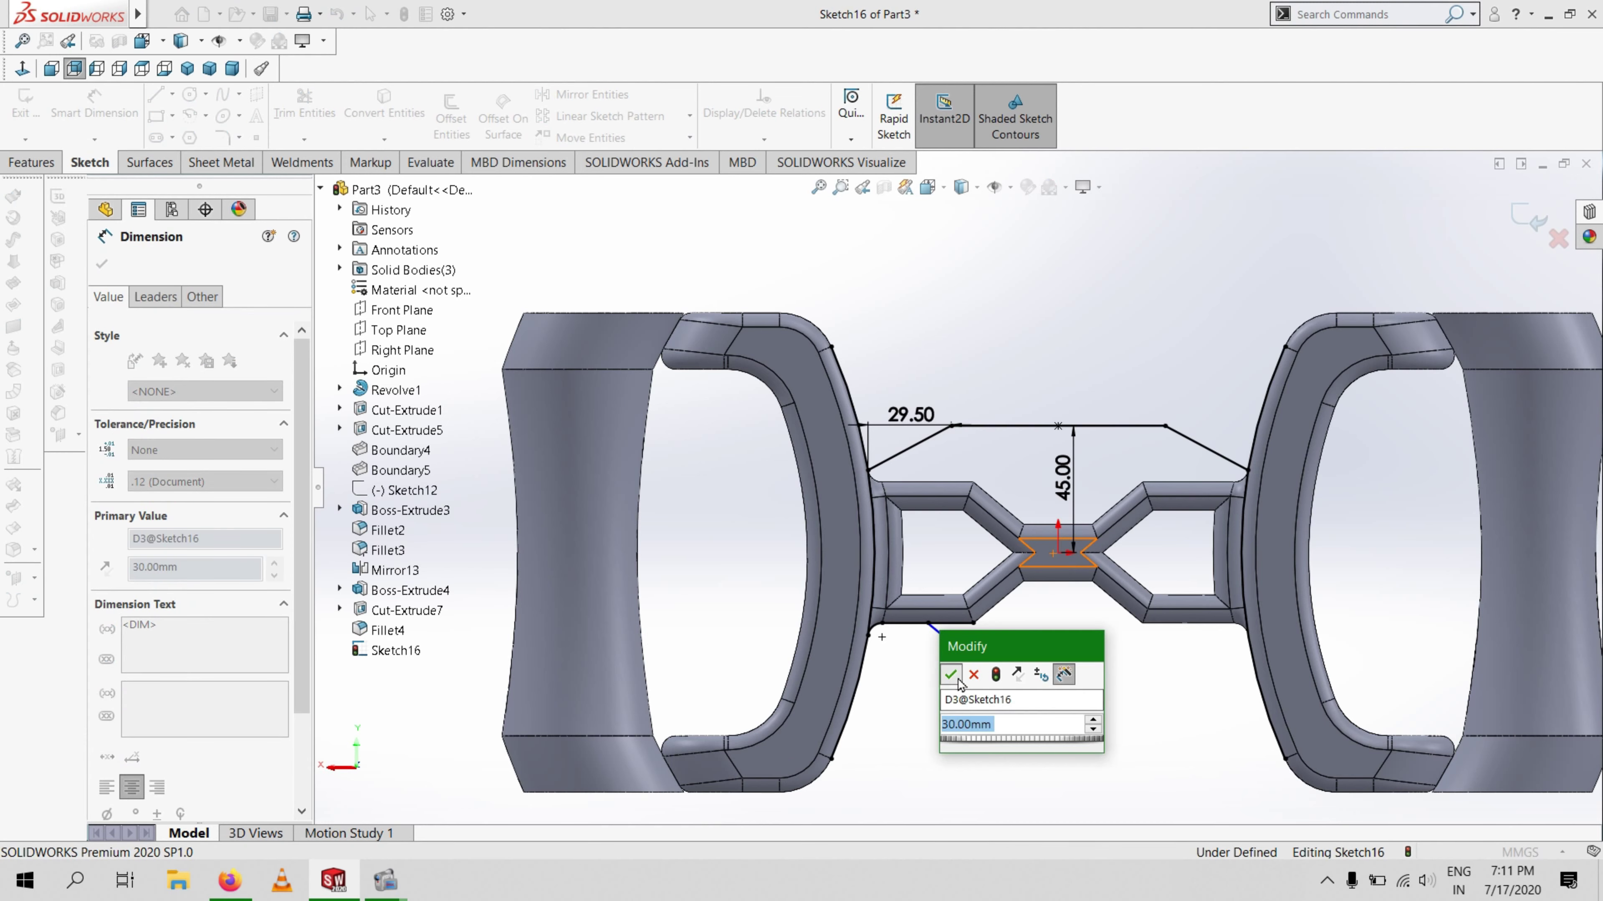
pyautogui.click(947, 669)
pyautogui.click(947, 655)
pyautogui.click(973, 688)
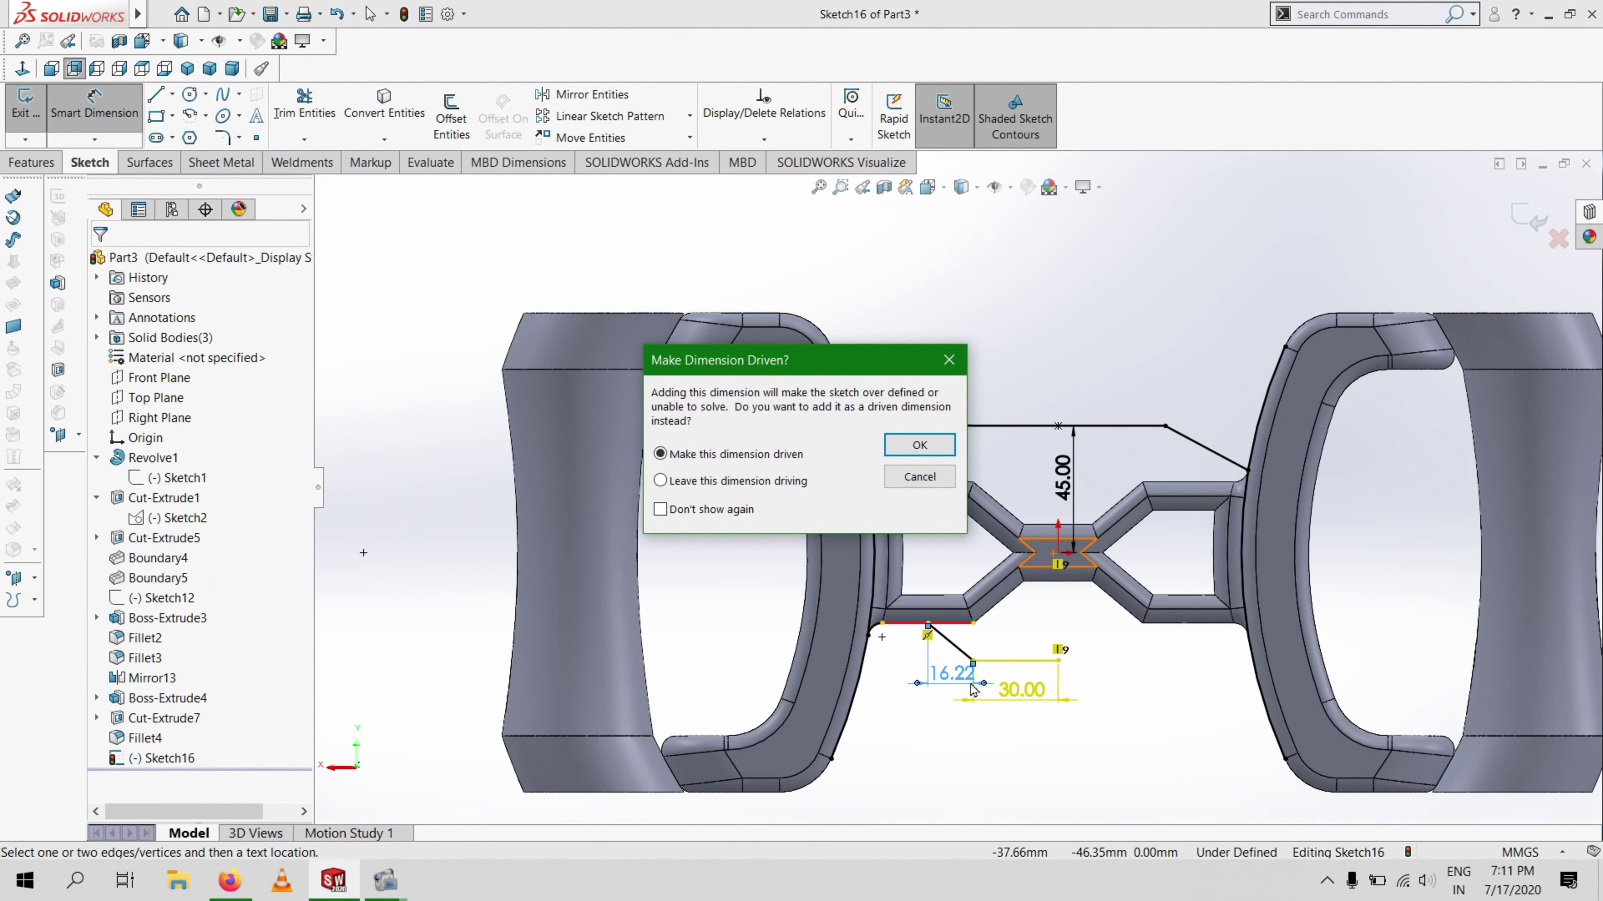
pyautogui.press('Return')
pyautogui.press('Escape')
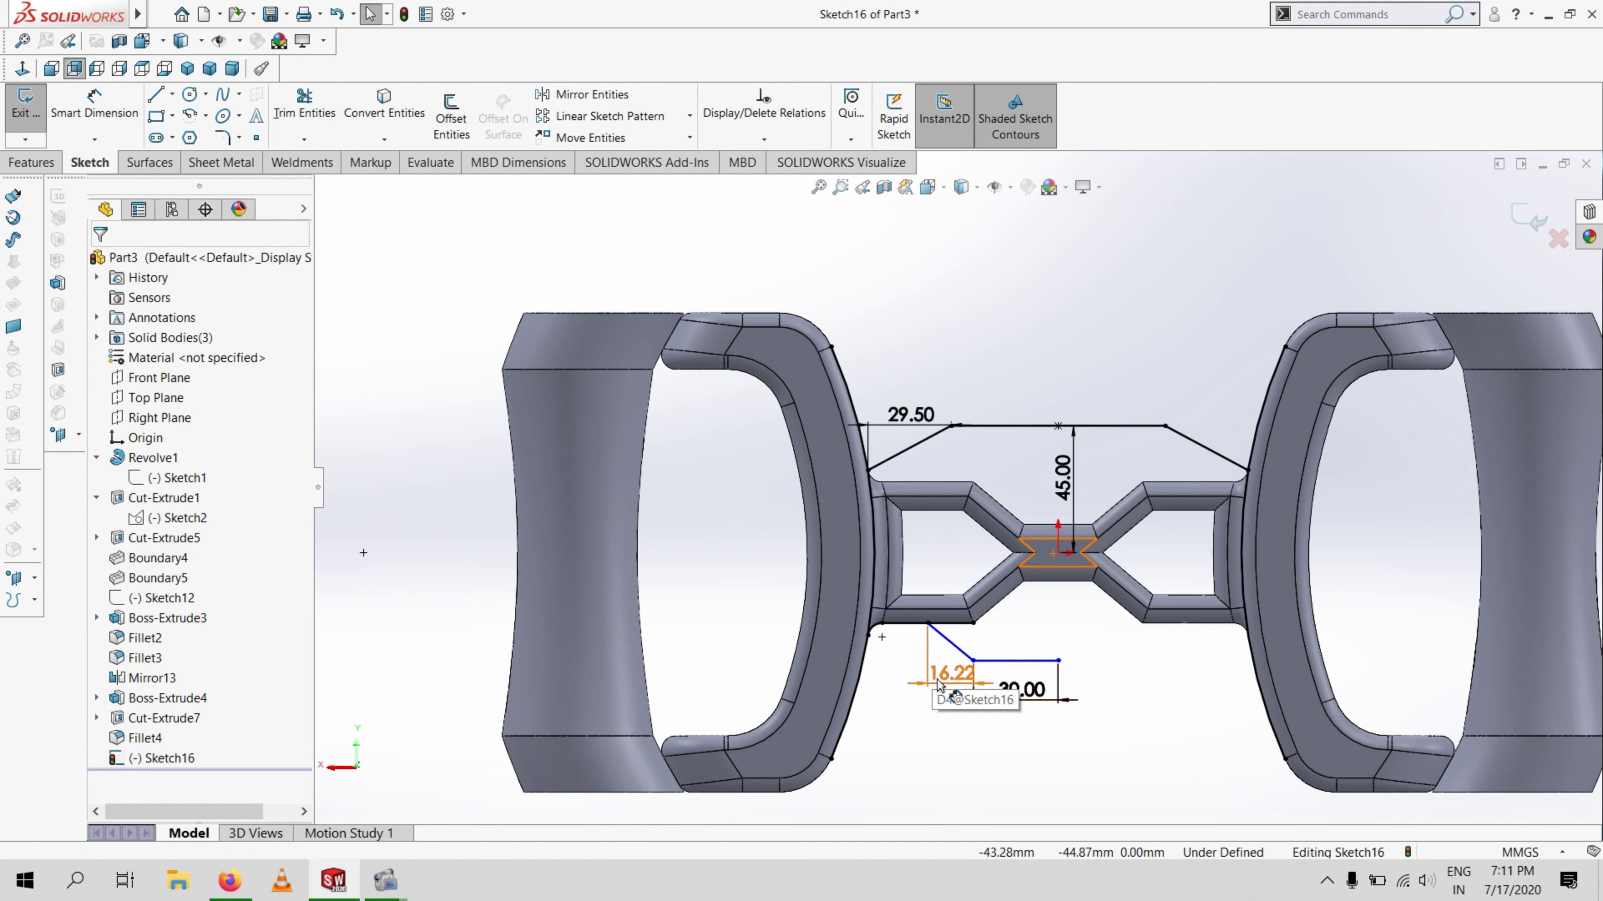
# Set the angle between the lower sloped line and the horizontal segment to 160 degrees
pyautogui.click(98, 105)
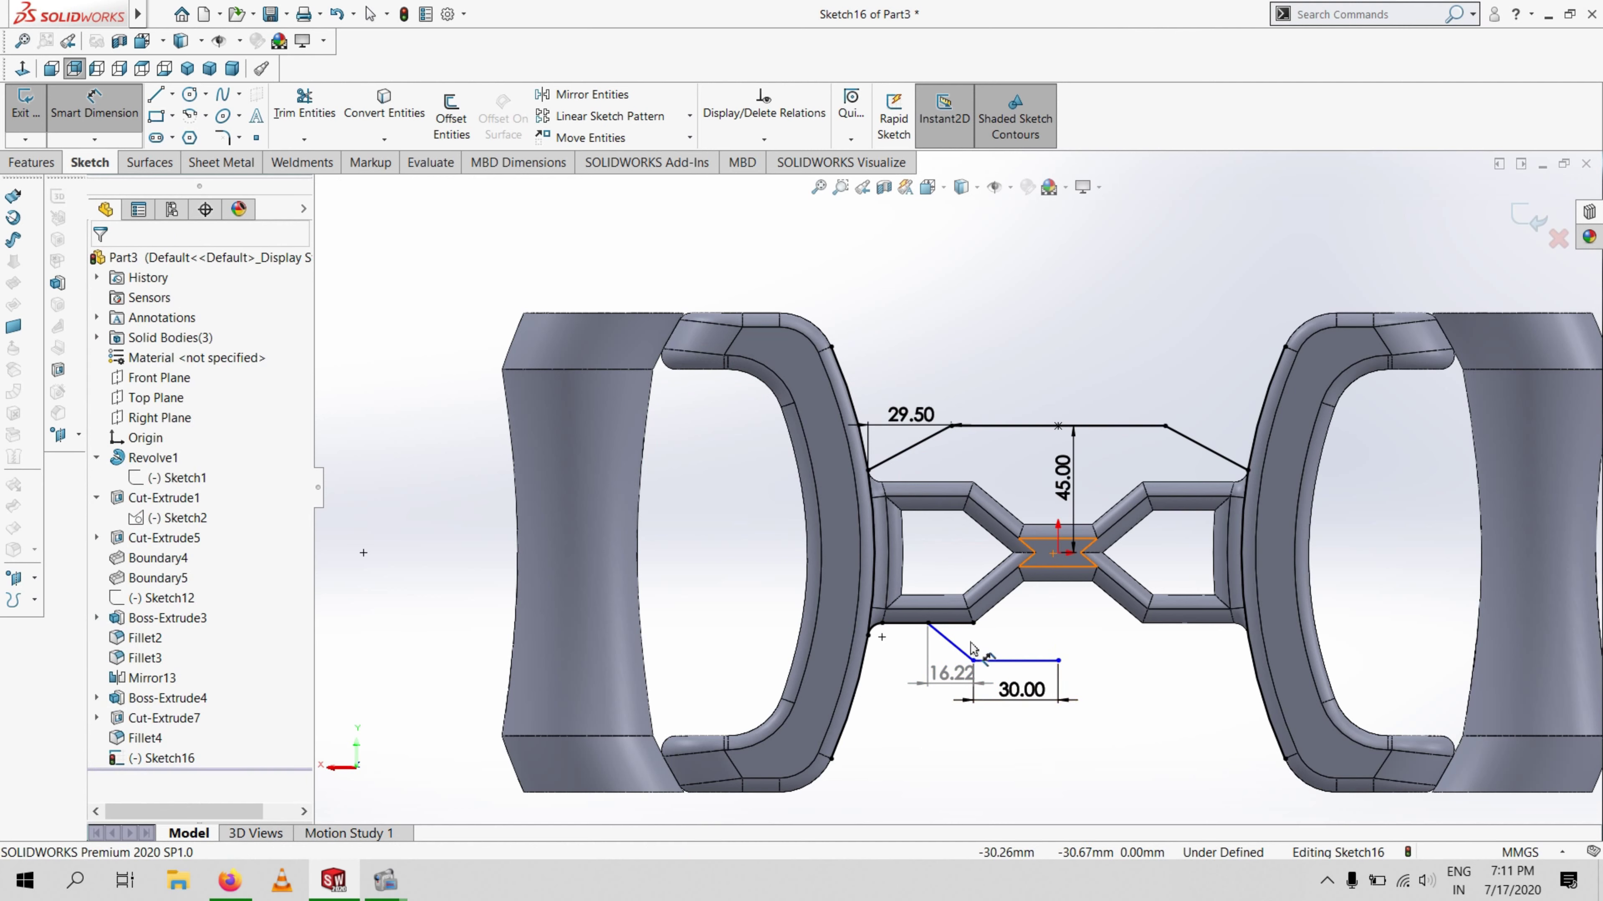
pyautogui.click(949, 641)
pyautogui.click(1017, 660)
pyautogui.click(1002, 651)
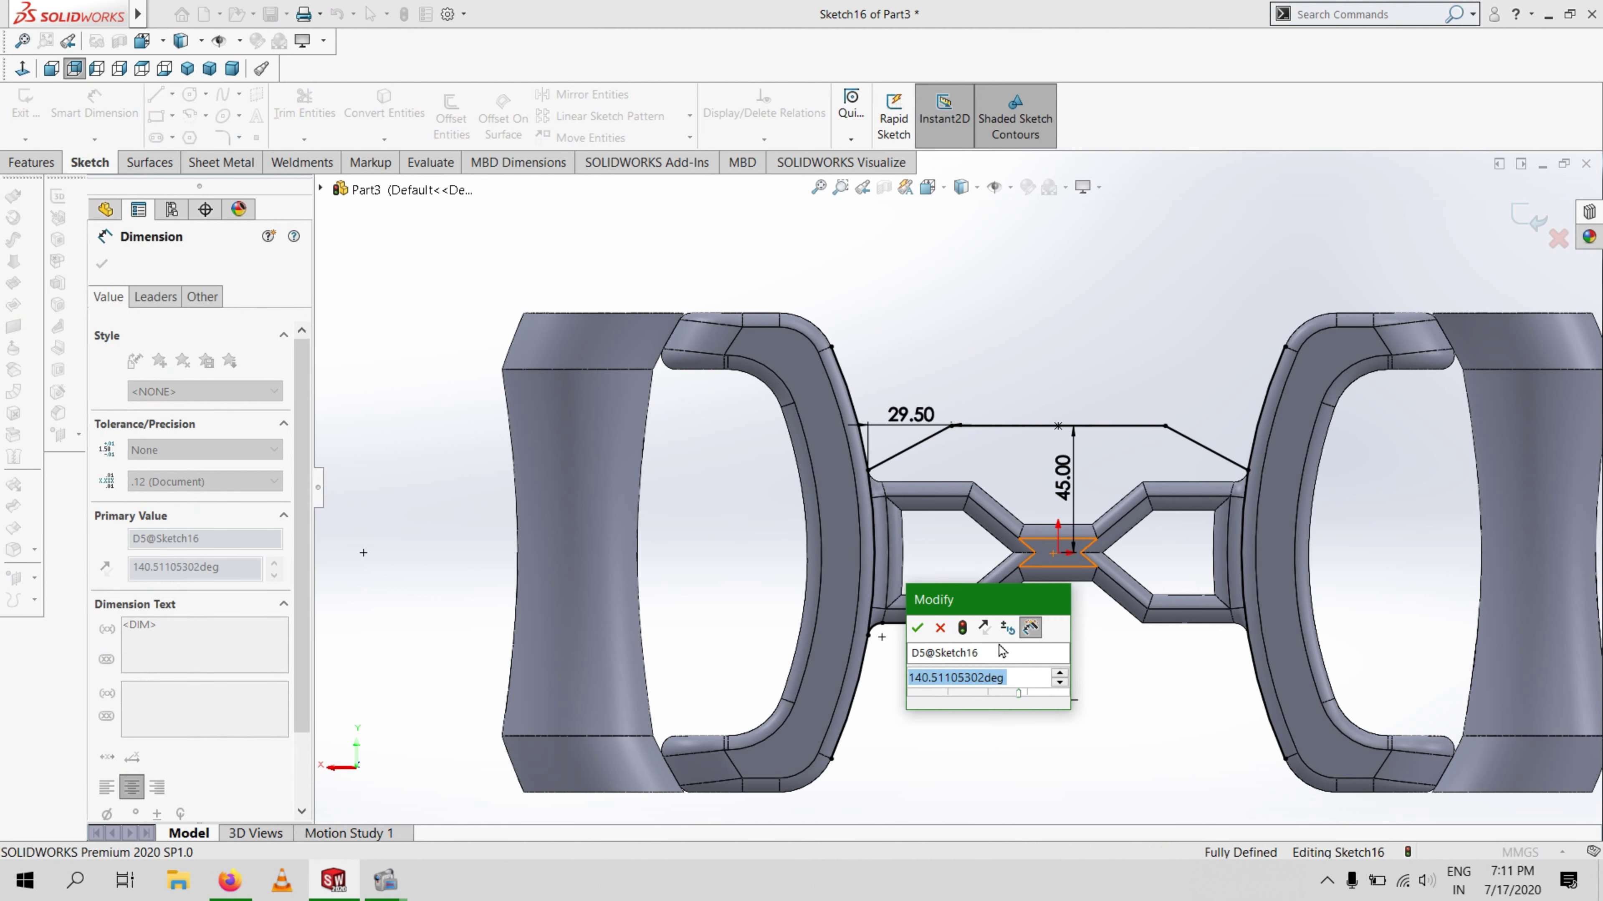
pyautogui.write('160')
pyautogui.press('Return')
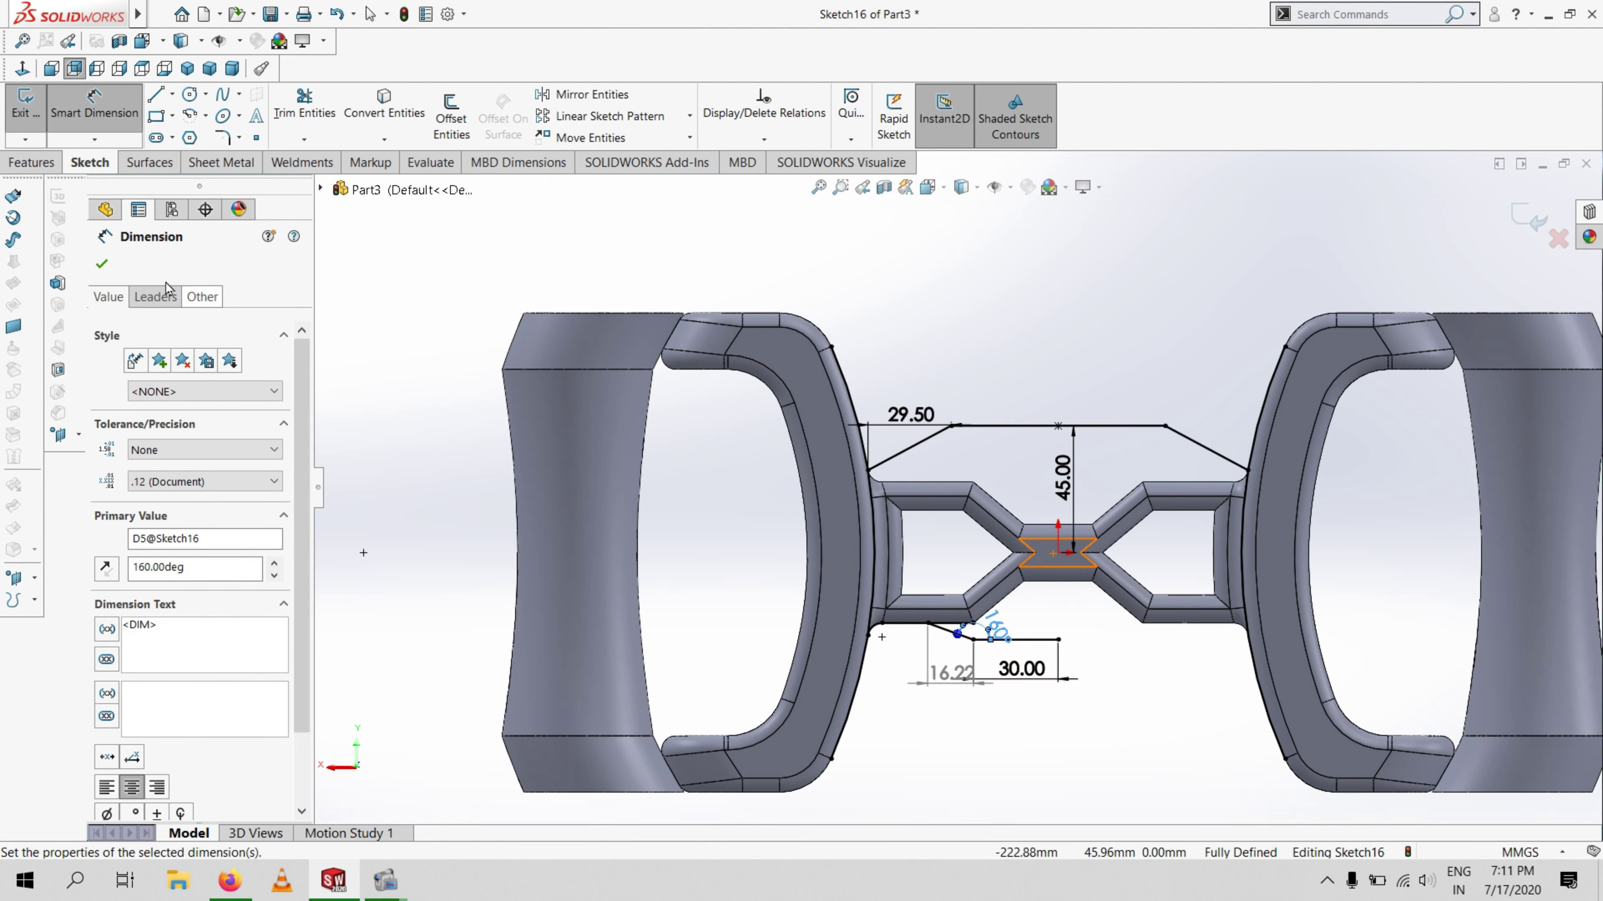
# Mirror the lower sloped line, horizontal segment, converted shaft edge and corner arc about the Right Plane
pyautogui.click(591, 93)
pyautogui.click(944, 629)
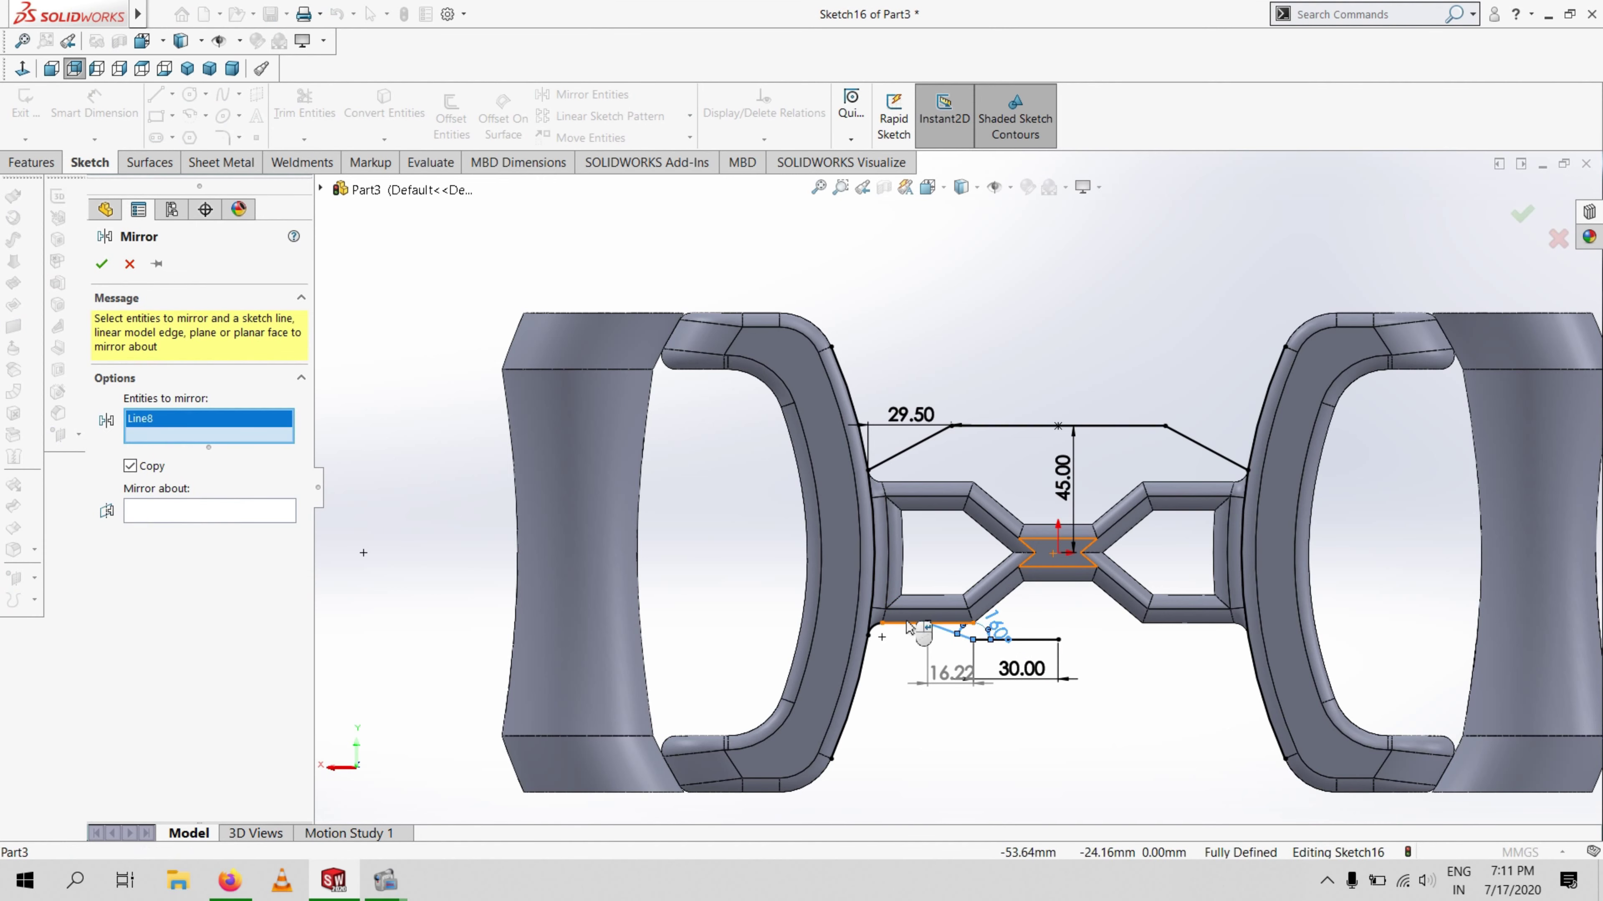
pyautogui.click(902, 623)
pyautogui.click(873, 631)
pyautogui.click(875, 636)
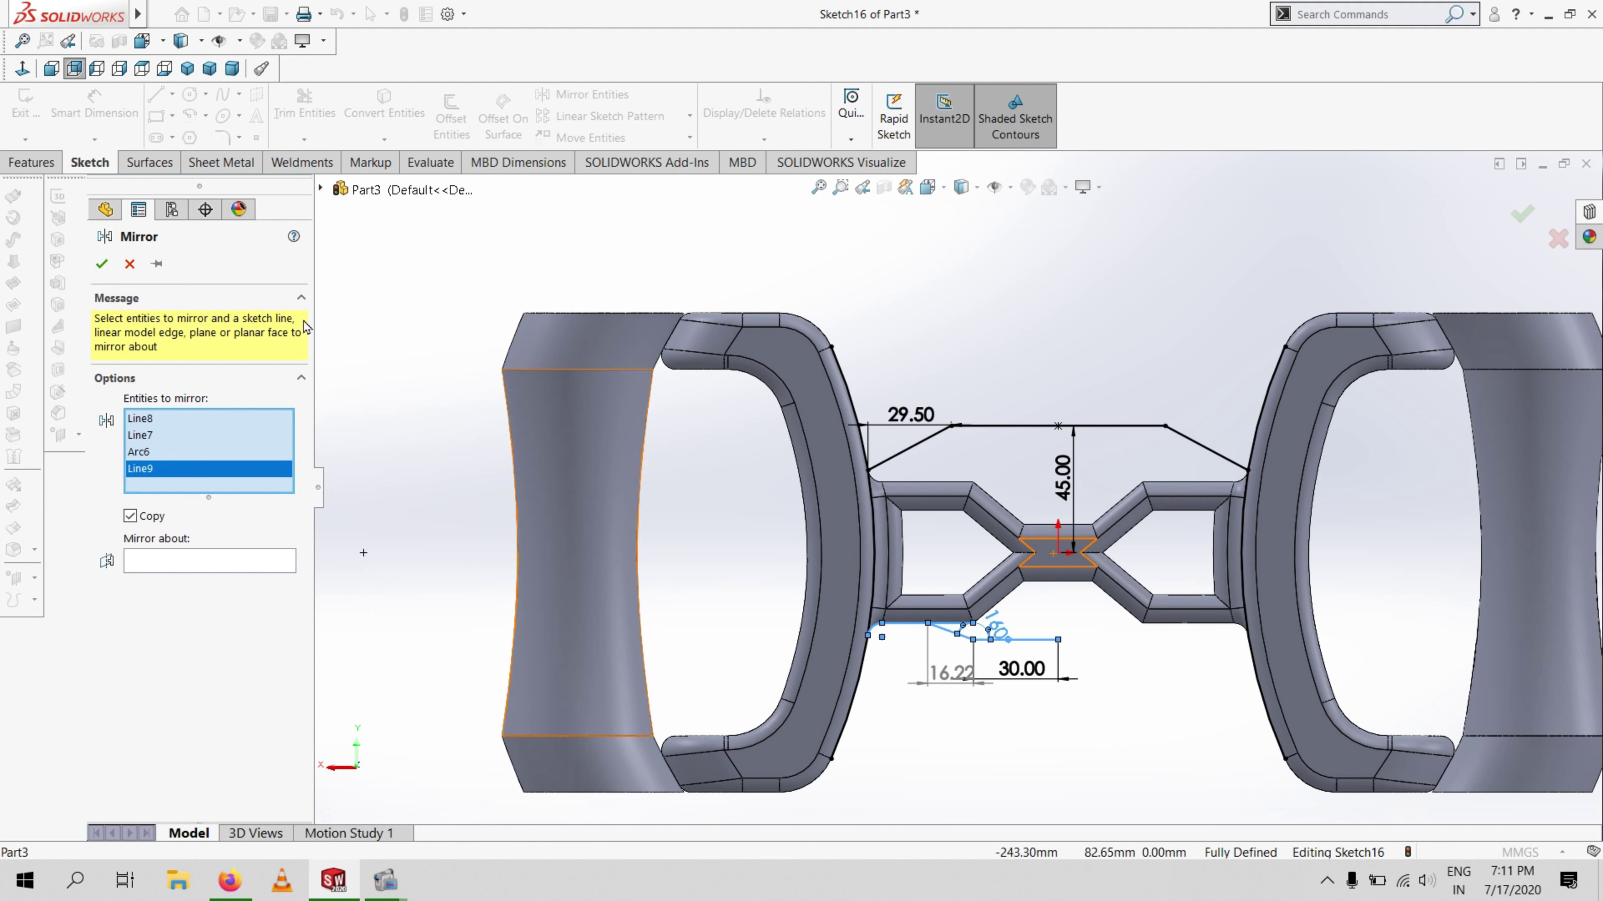
pyautogui.click(231, 568)
pyautogui.click(320, 190)
pyautogui.click(402, 349)
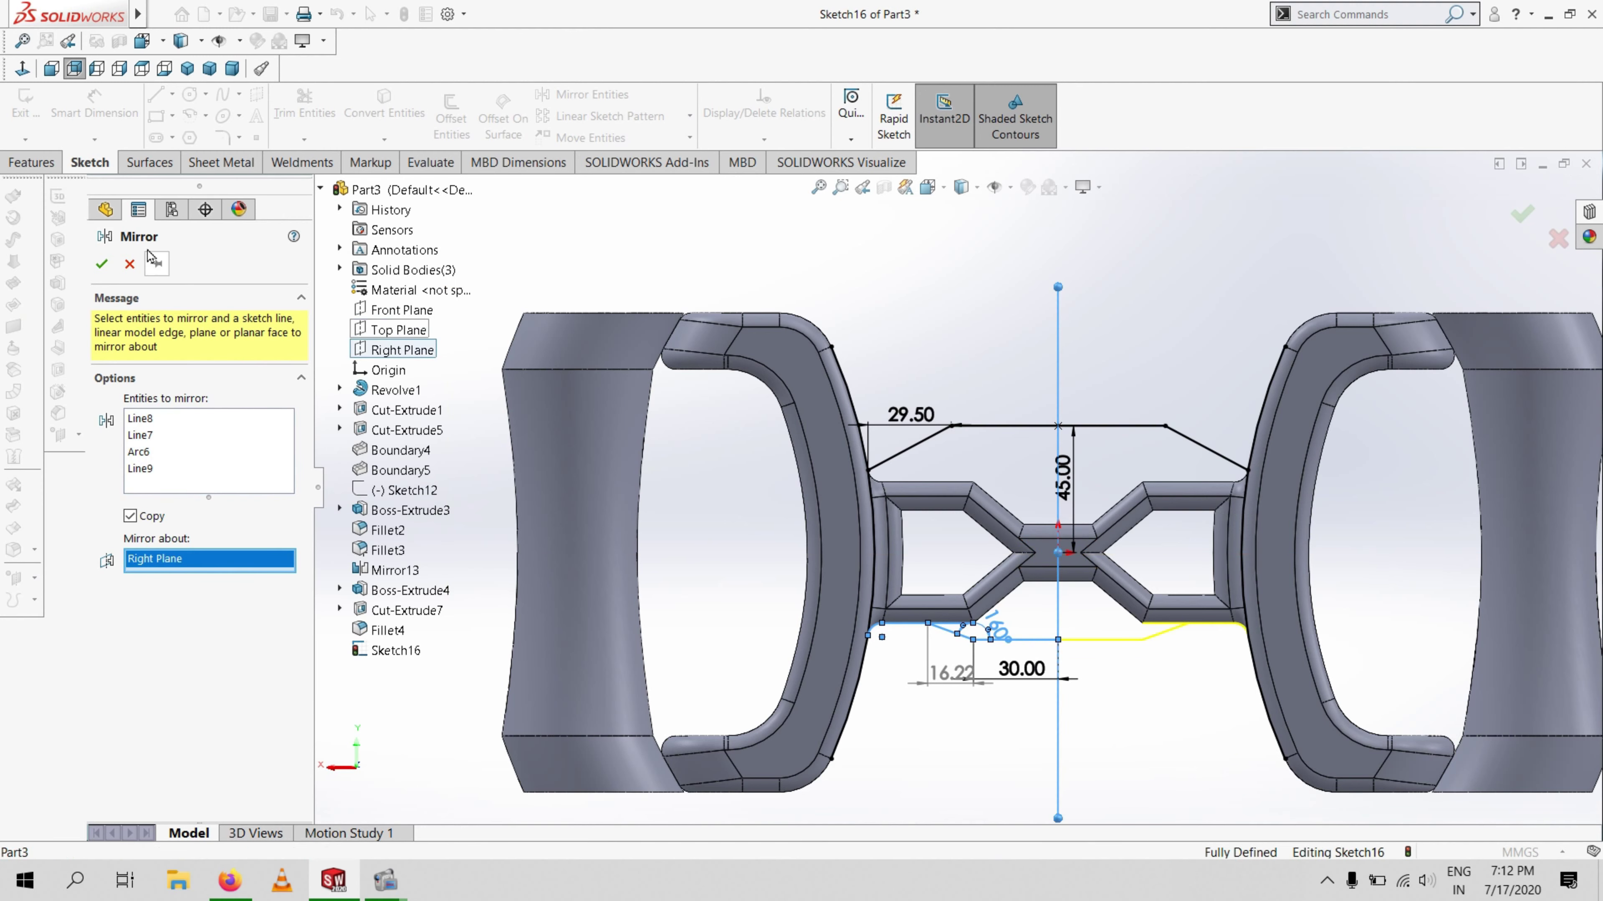
pyautogui.click(101, 264)
# Trim the excess handle curves and the shaft-edge pieces inside the lower slopes to leave one closed profile
pyautogui.click(304, 104)
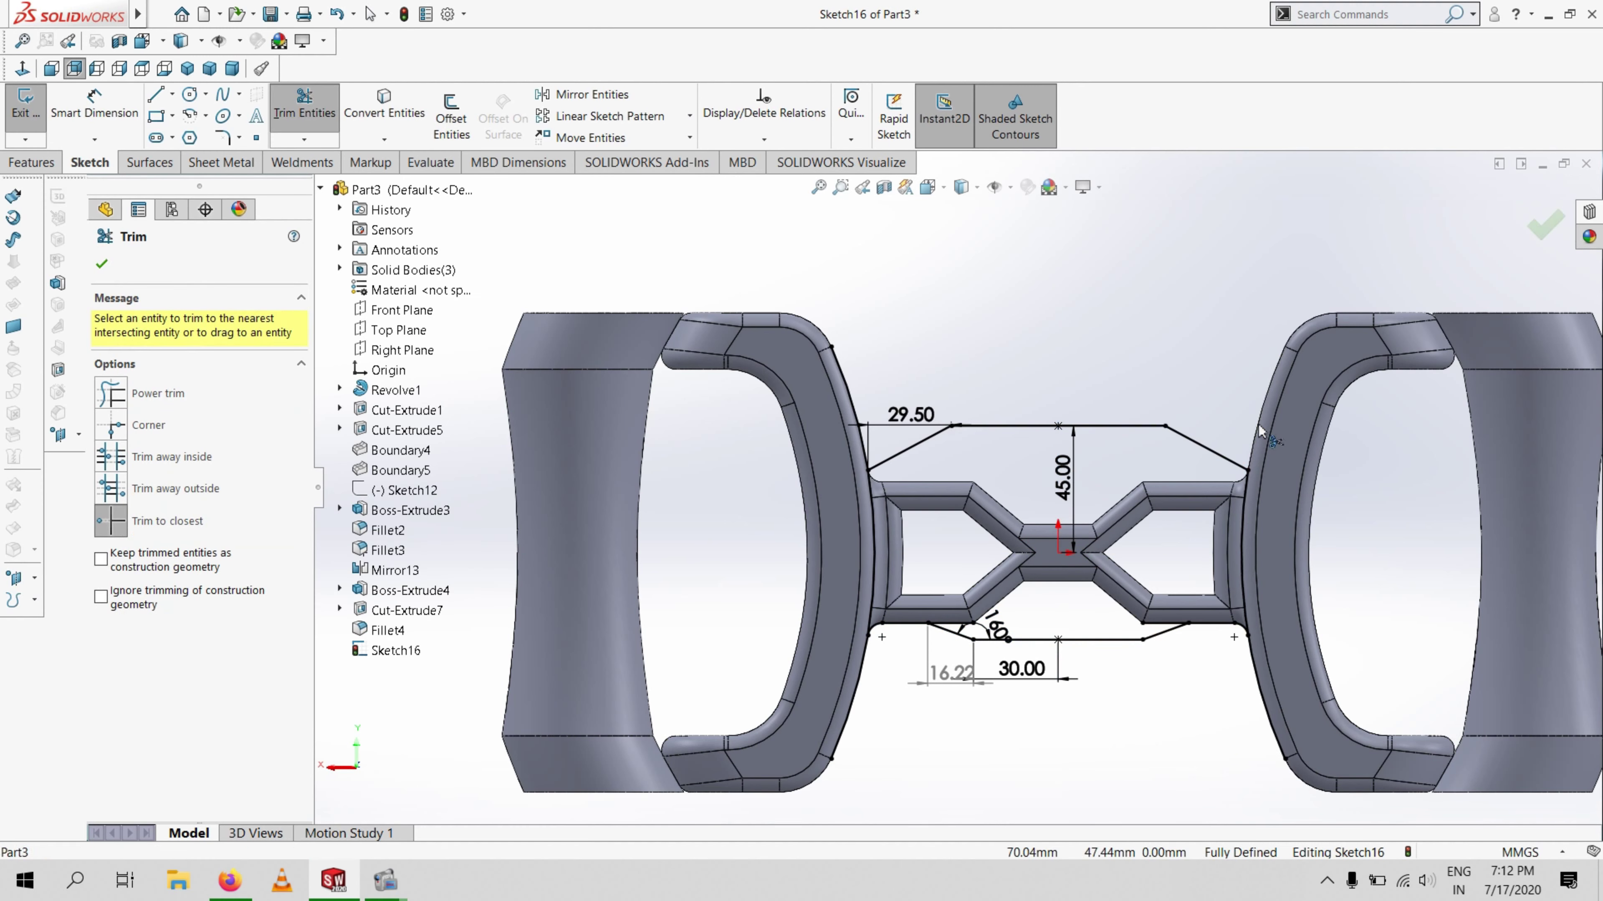
pyautogui.scroll(-1, 1264, 705)
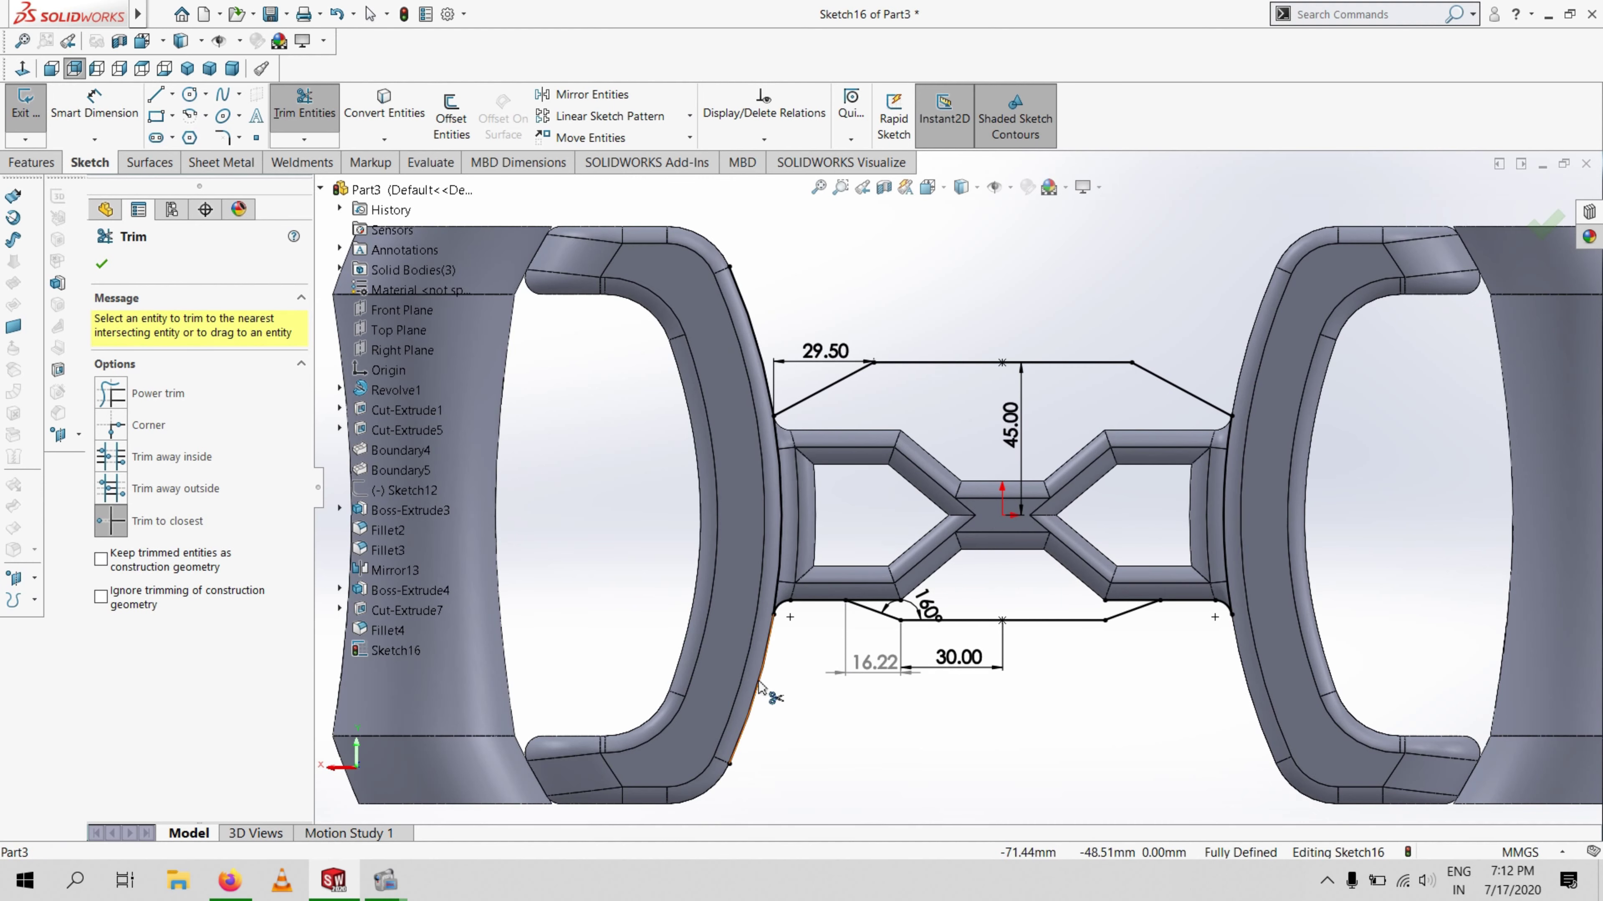
pyautogui.click(885, 605)
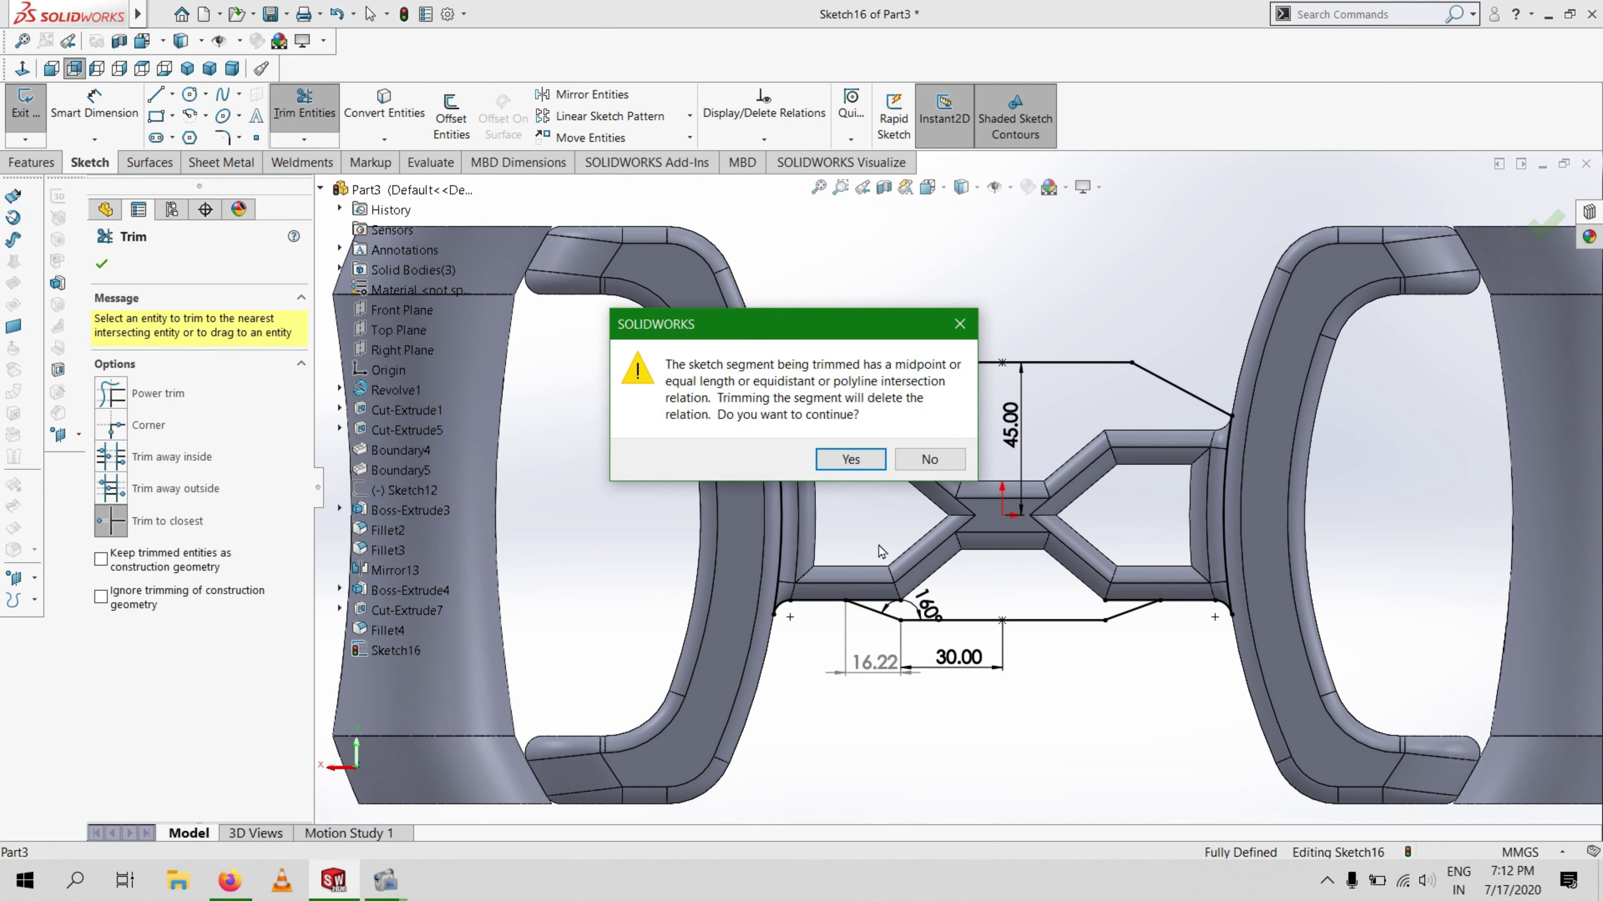
pyautogui.click(851, 461)
pyautogui.click(1128, 603)
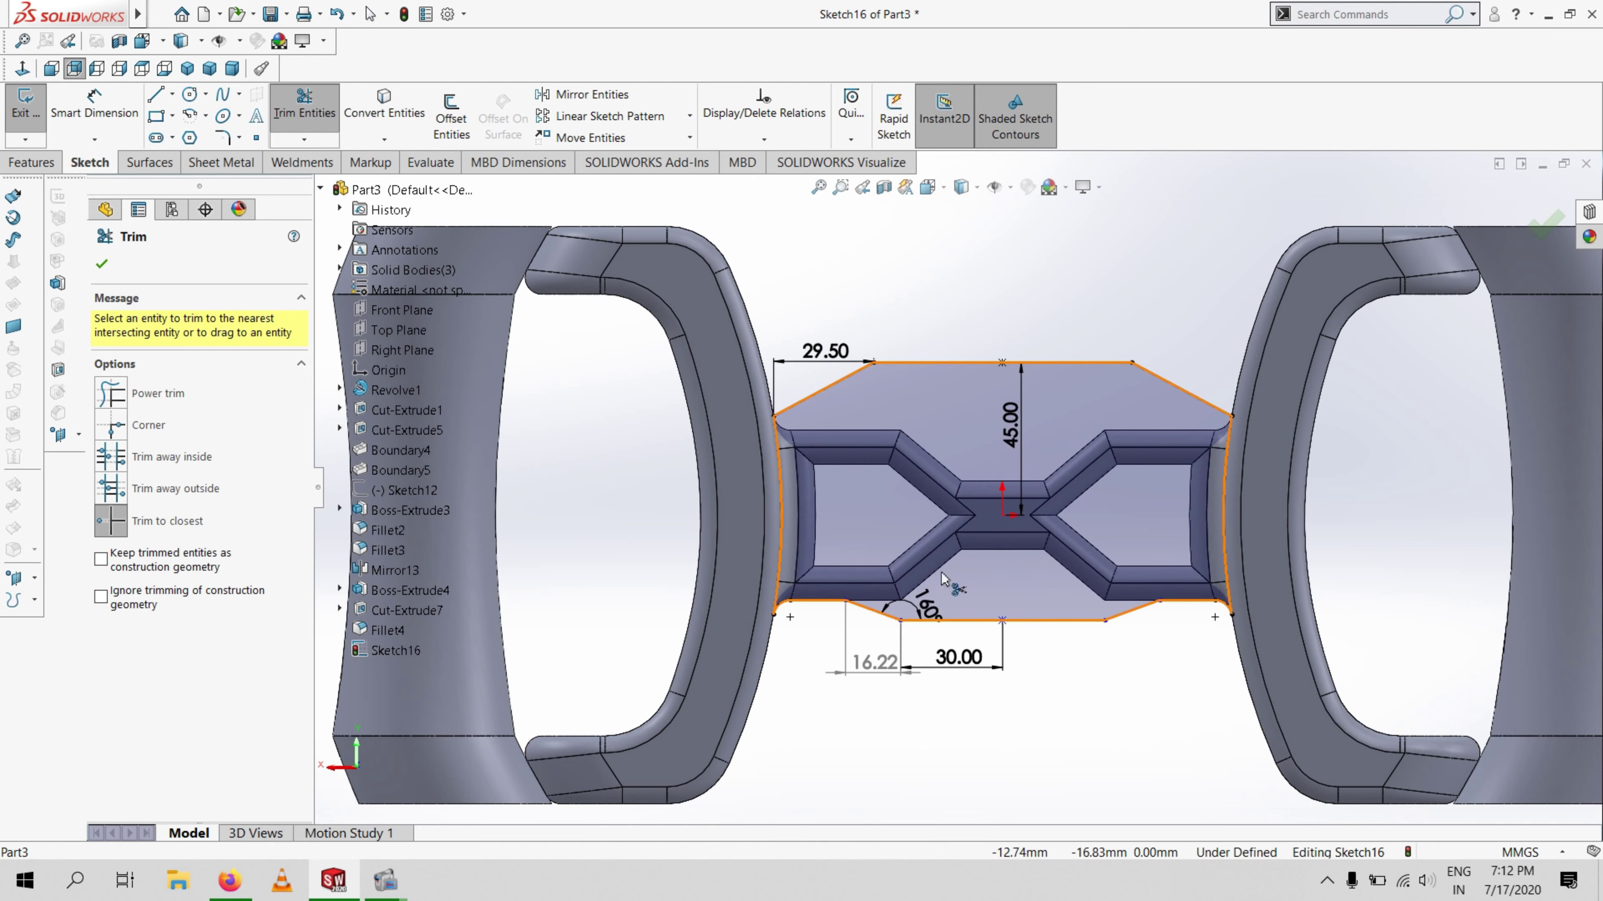
pyautogui.click(102, 265)
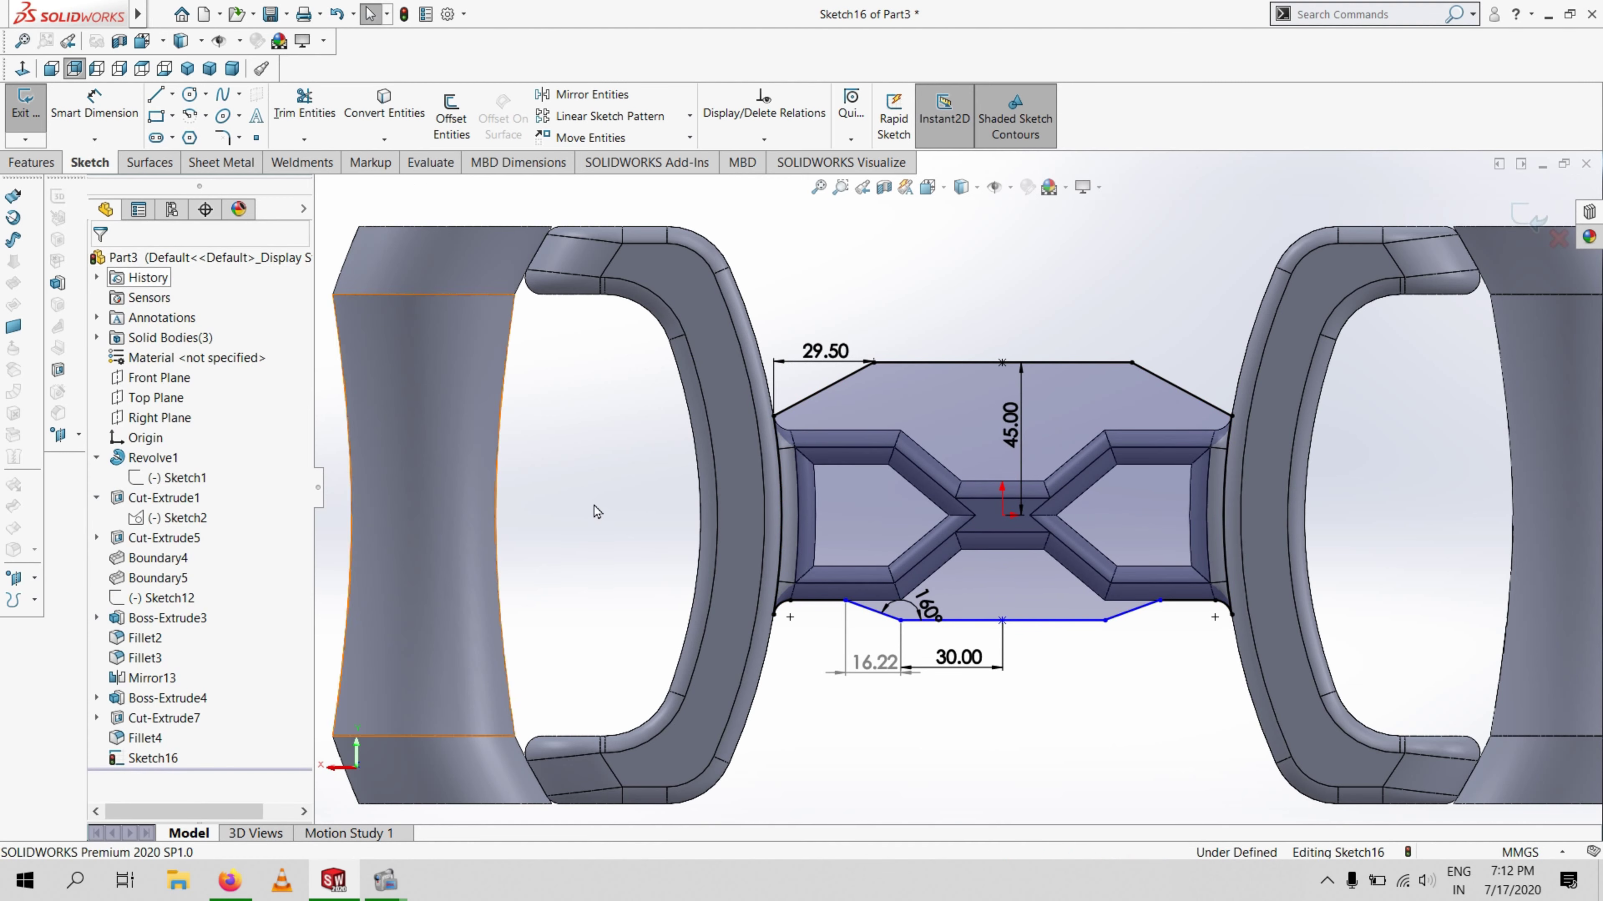
# Extrude the closed profile as a blind boss 35 mm deep with merged result
pyautogui.click(31, 163)
pyautogui.click(34, 117)
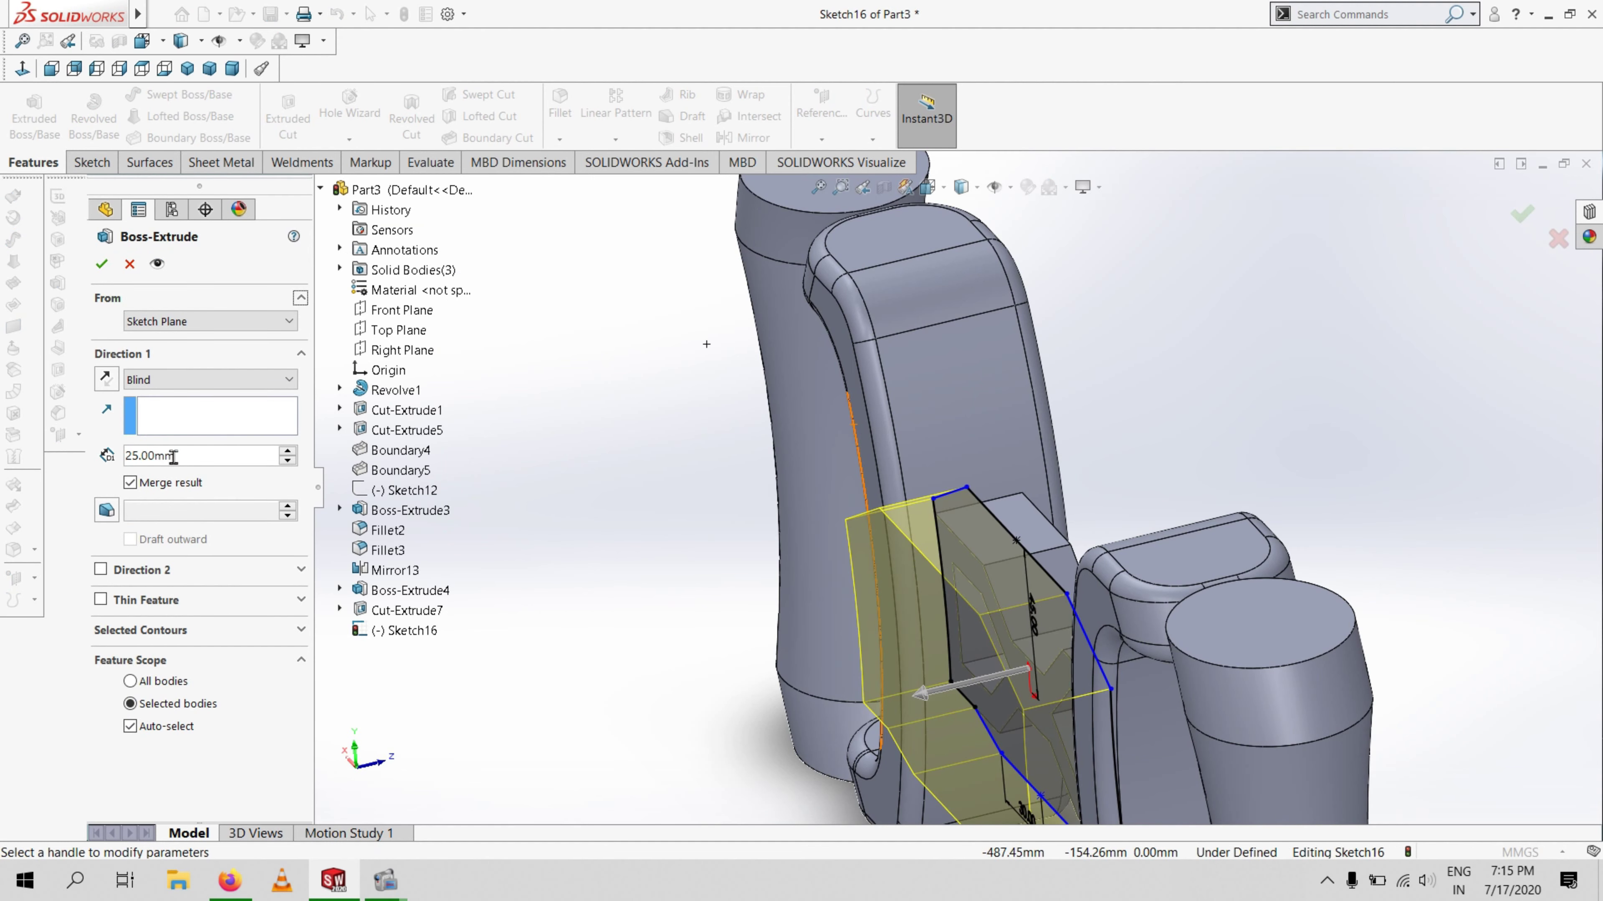
pyautogui.moveTo(174, 456); pyautogui.dragTo(77, 460)
pyautogui.write('30')
pyautogui.press('Return')
pyautogui.write('35')
pyautogui.press('Return')
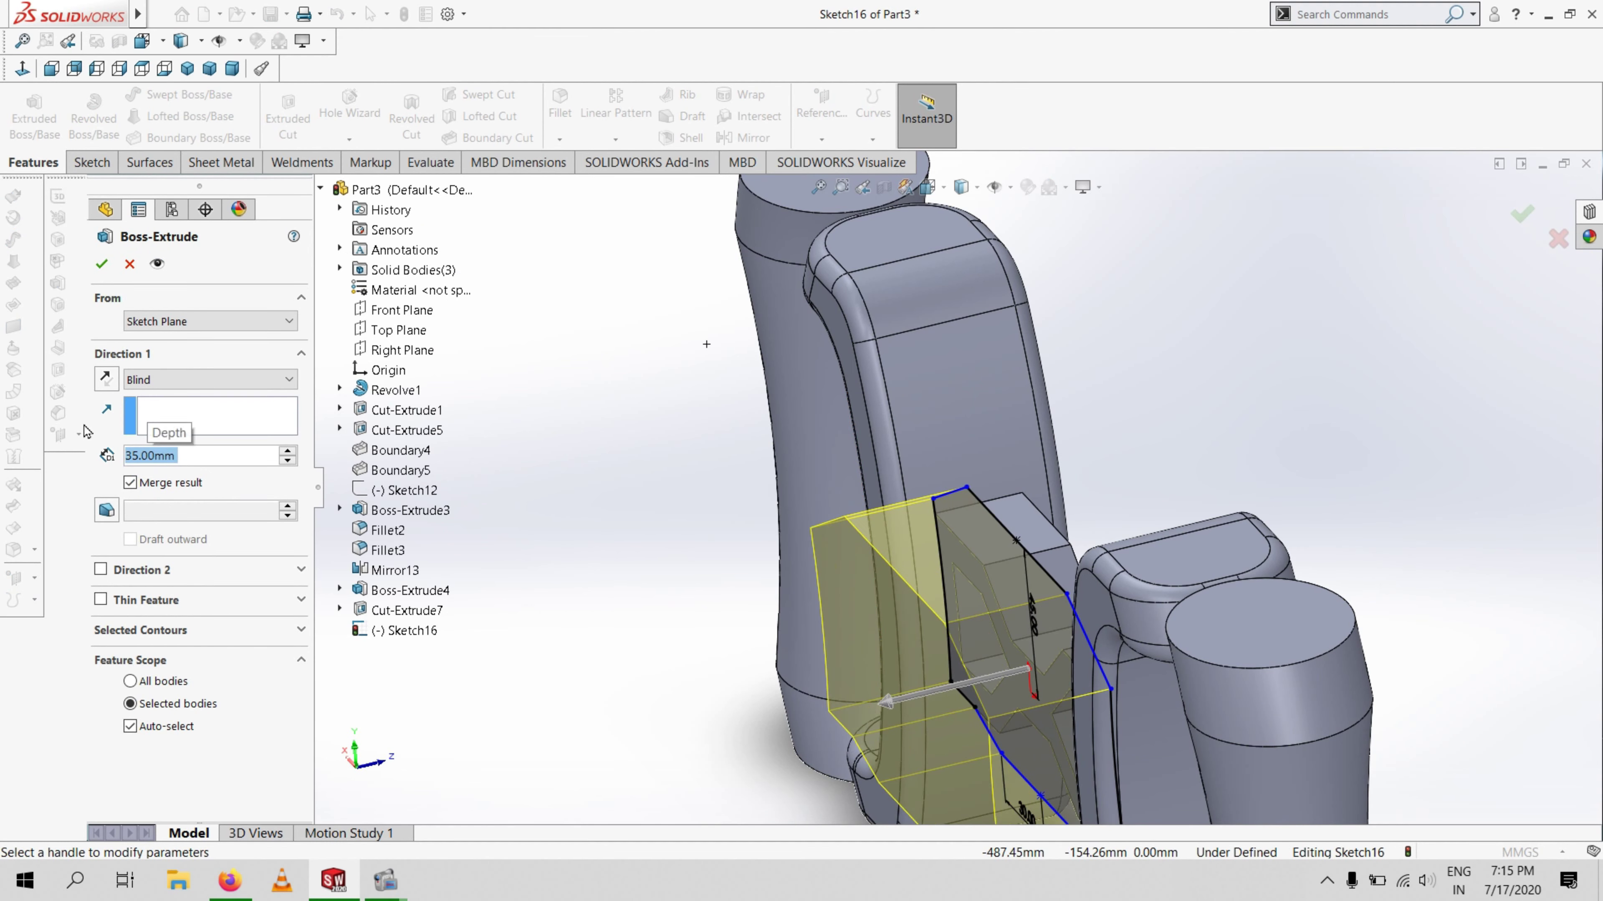
pyautogui.press('Return')
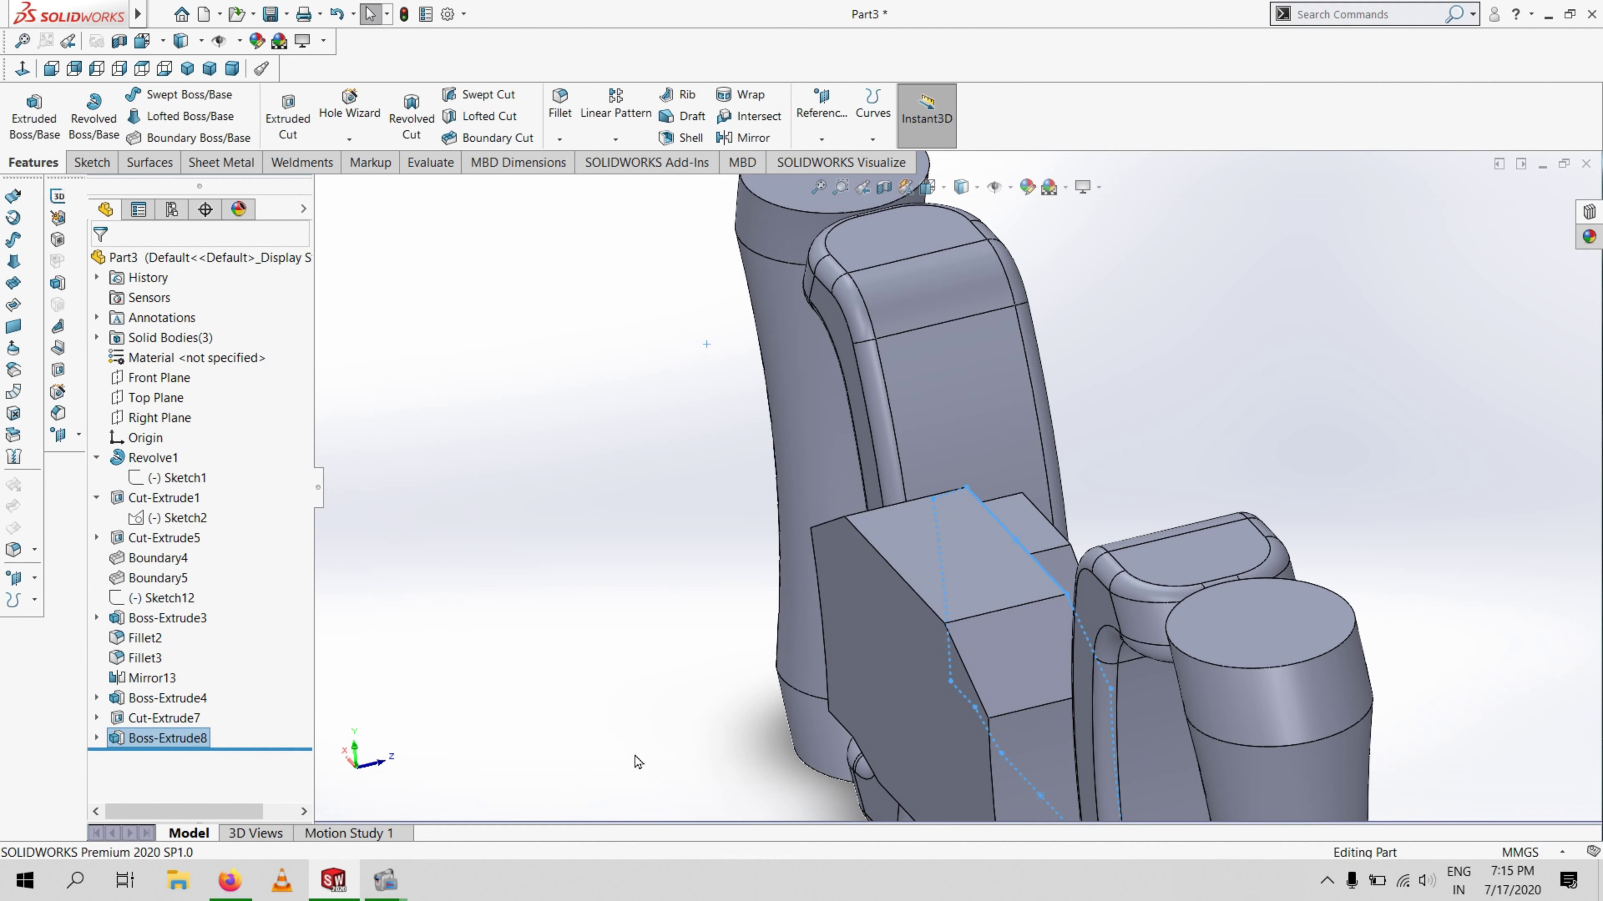
# Fillet the edges of the shaft's front face with a 5 mm radius
pyautogui.hotkey('ctrl', '1')
pyautogui.hotkey('ctrl', '7')
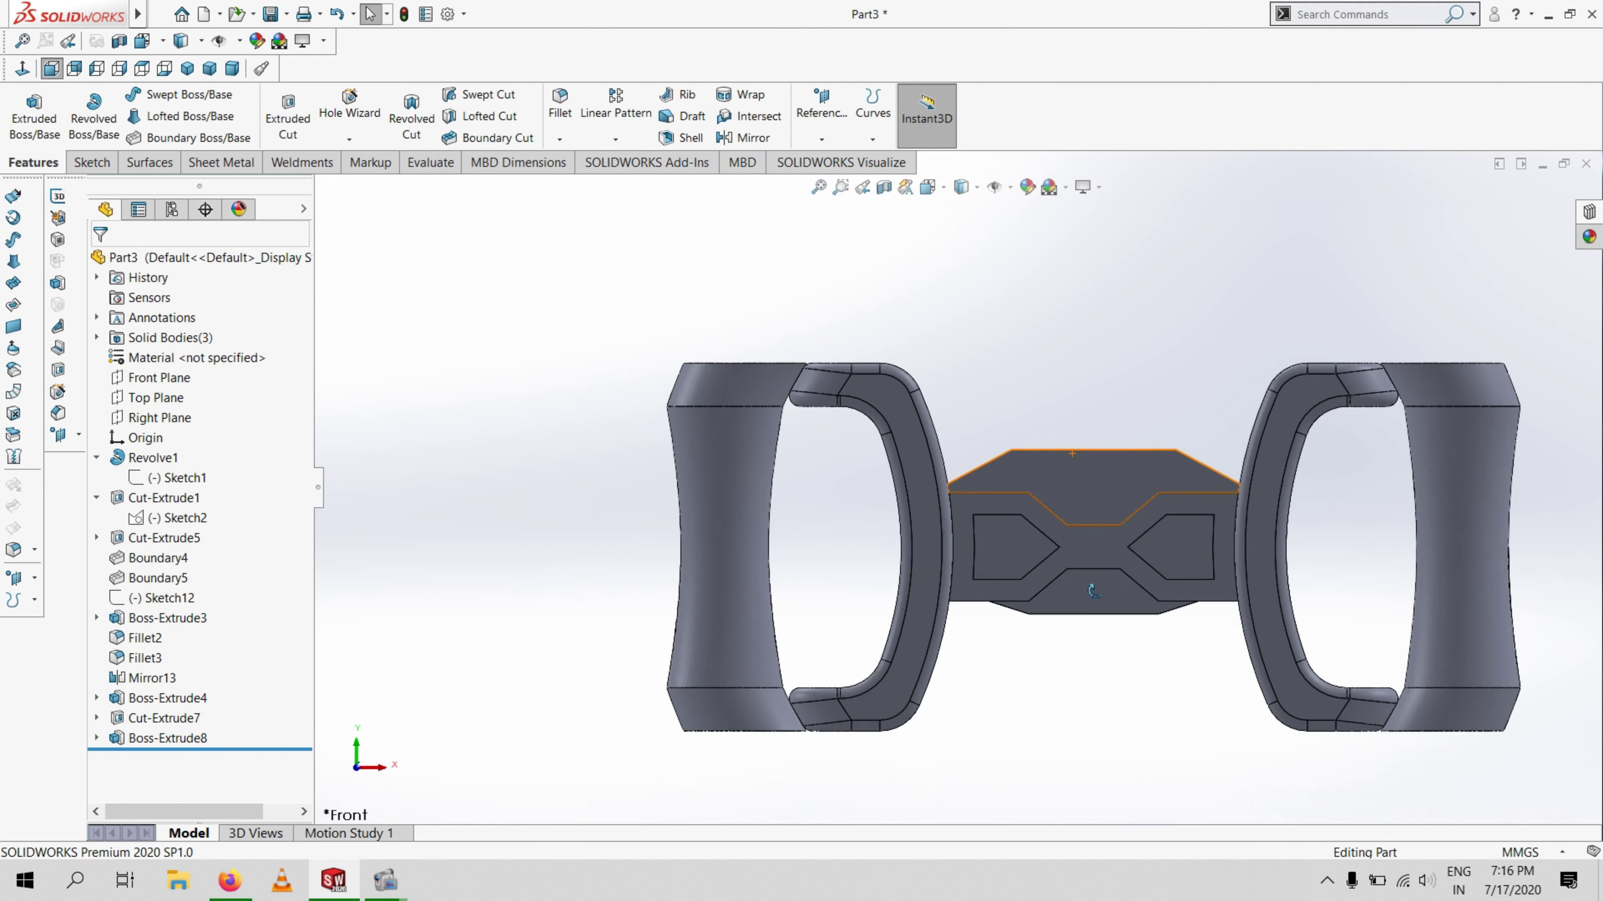
pyautogui.click(559, 104)
pyautogui.click(1058, 553)
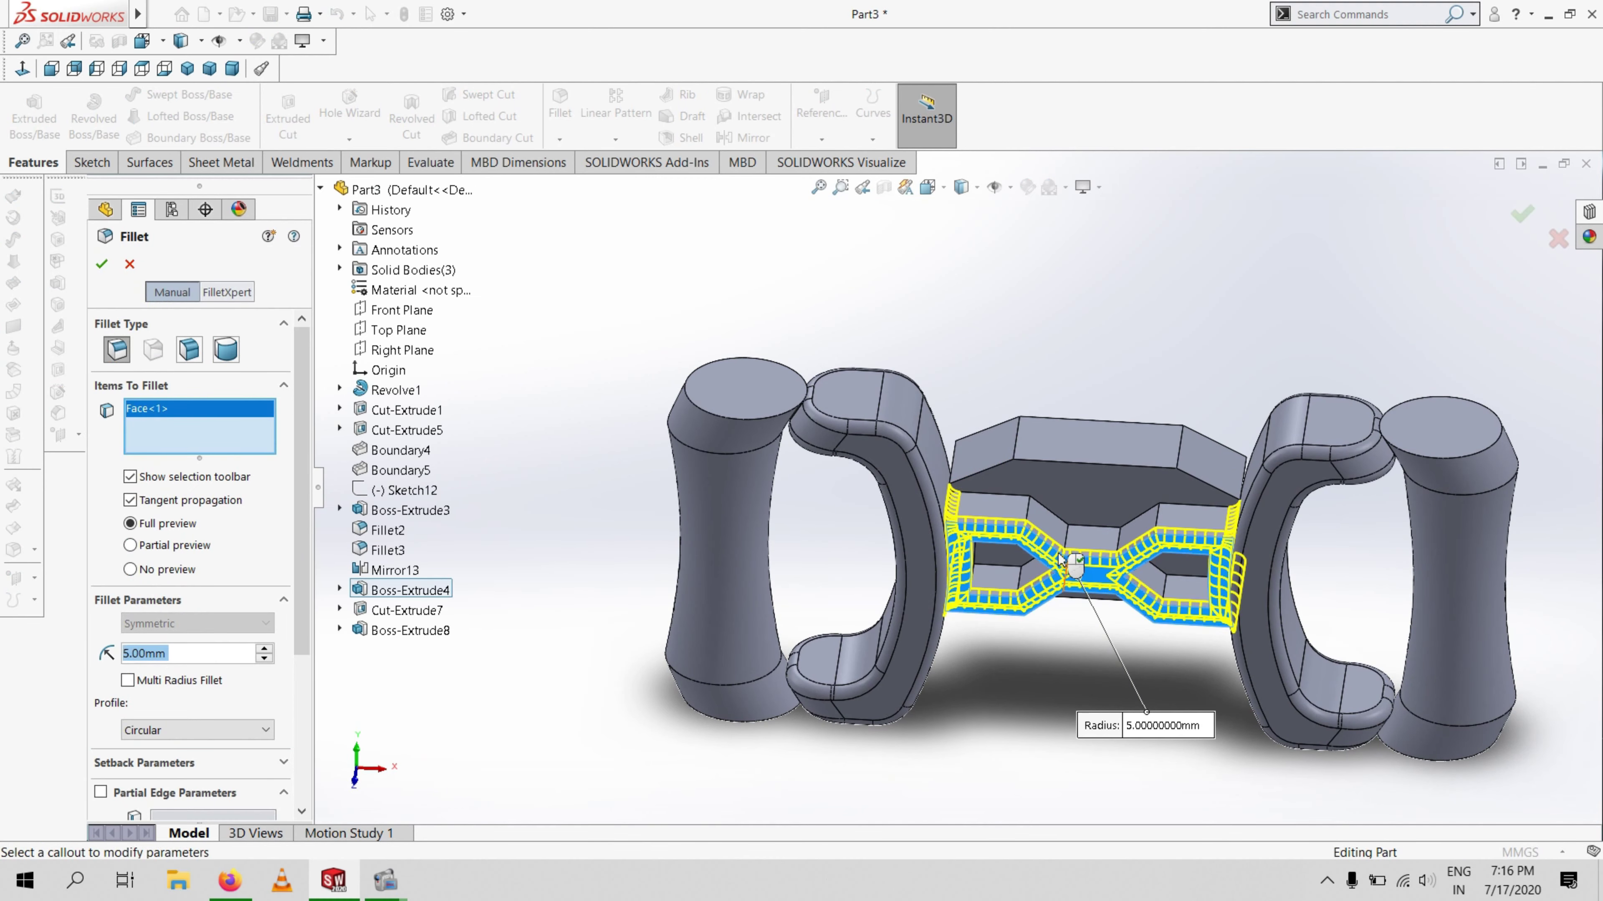
pyautogui.moveTo(1078, 638); pyautogui.dragTo(672, 609, button='middle')
pyautogui.click(1040, 544)
pyautogui.click(101, 265)
pyautogui.moveTo(1190, 685); pyautogui.dragTo(1257, 785, button='middle')
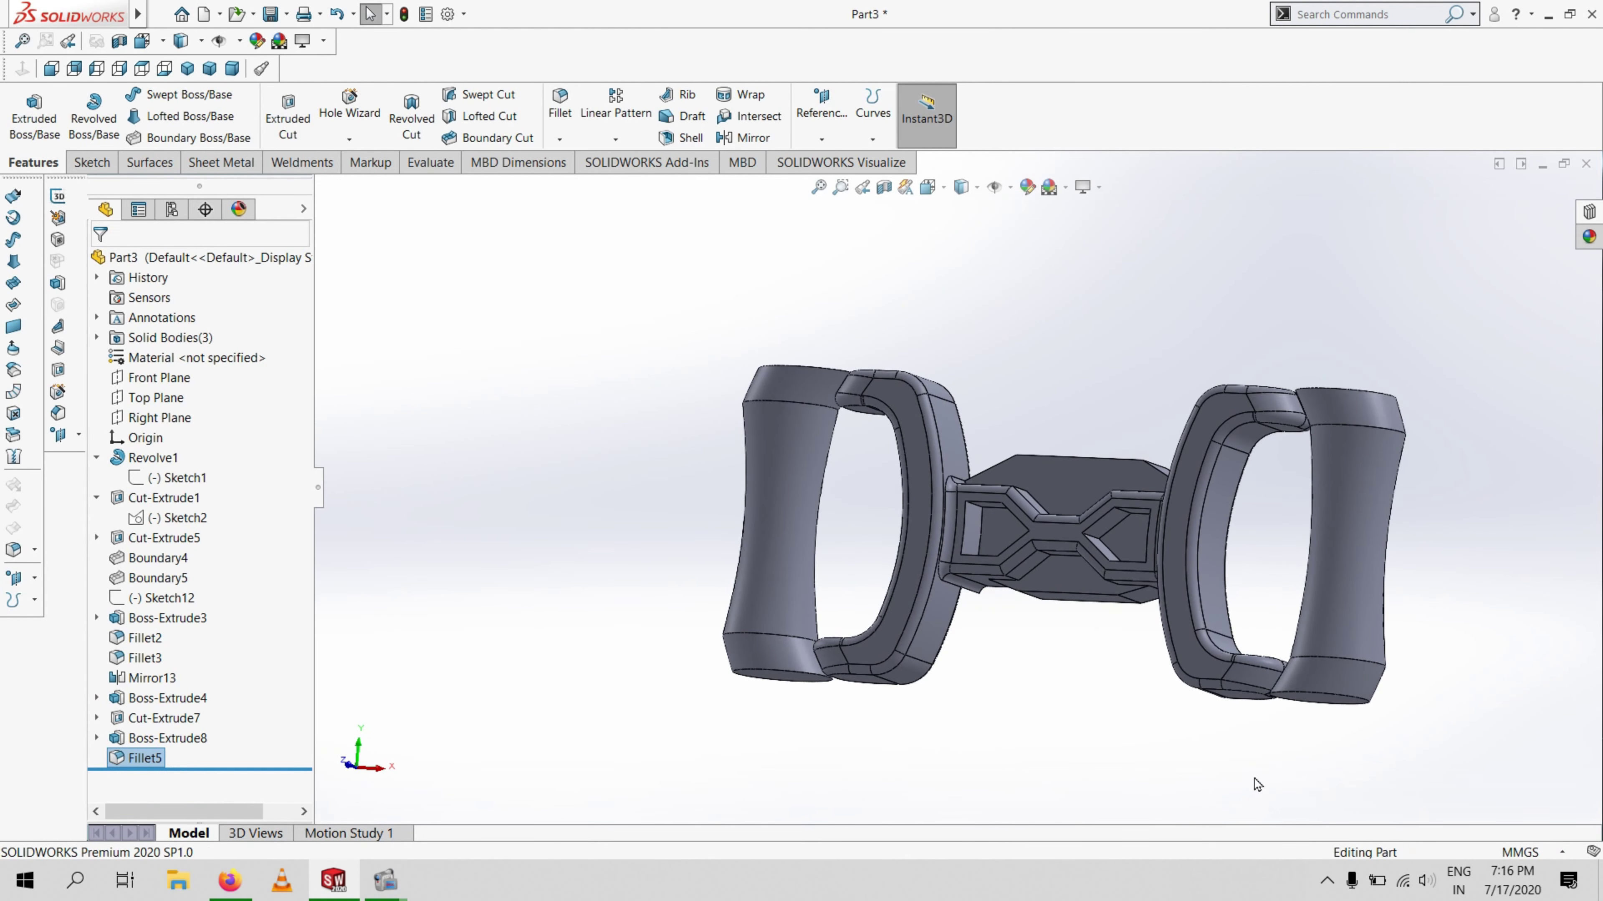
# Start a new sketch on the new block's flat face inside one of the shaft's cut-outs, viewed from the front
pyautogui.click(1078, 481)
pyautogui.click(346, 767)
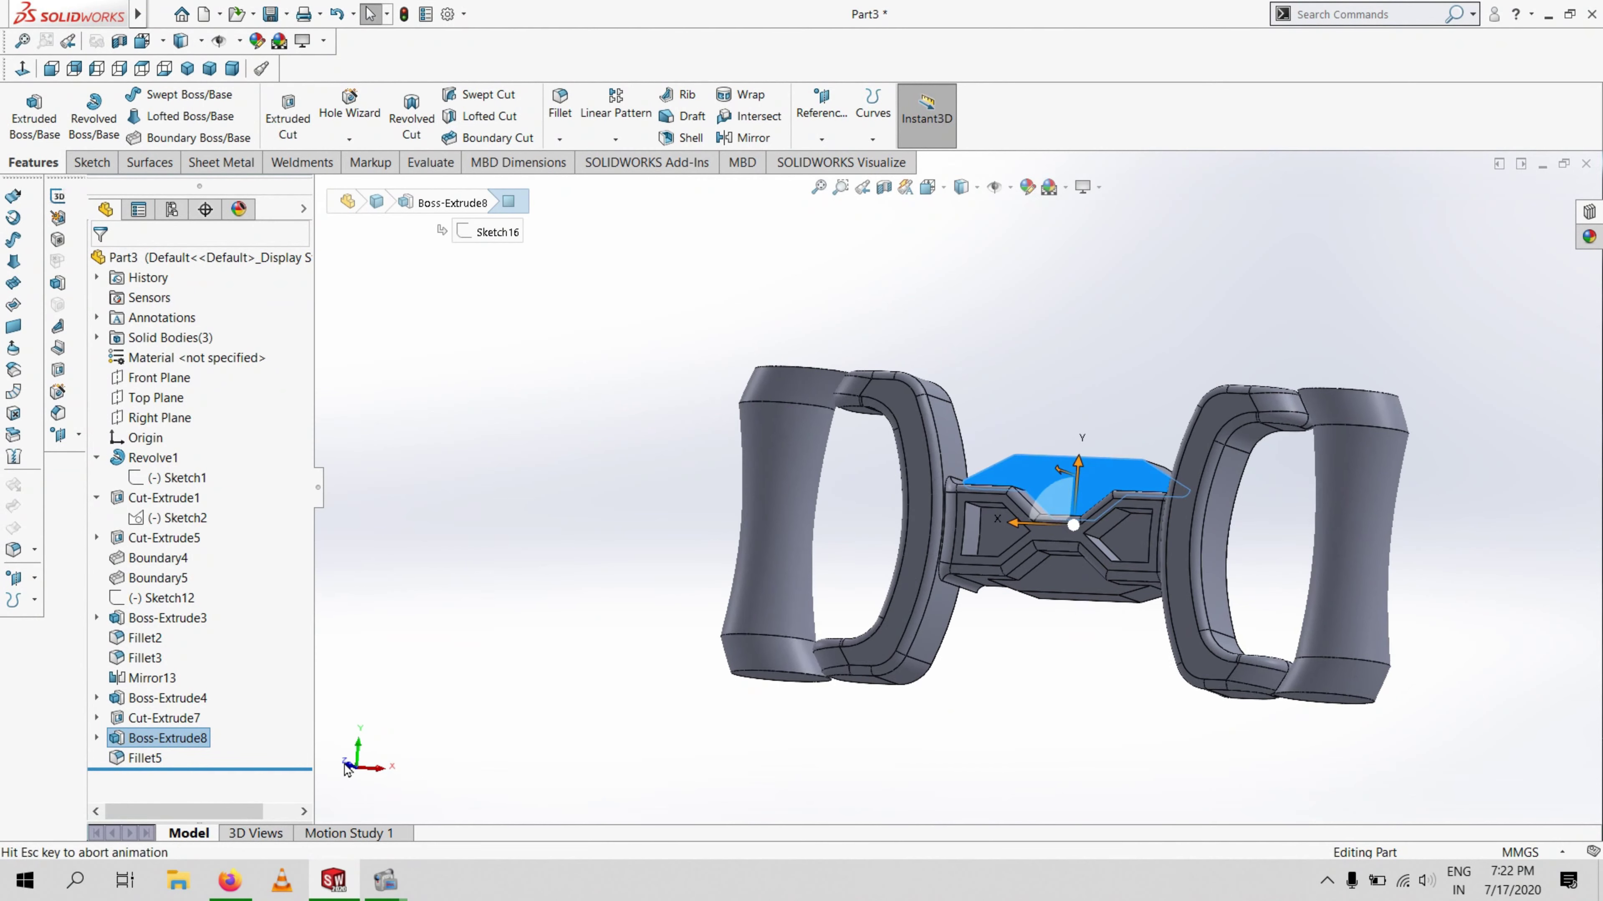
pyautogui.click(1010, 536)
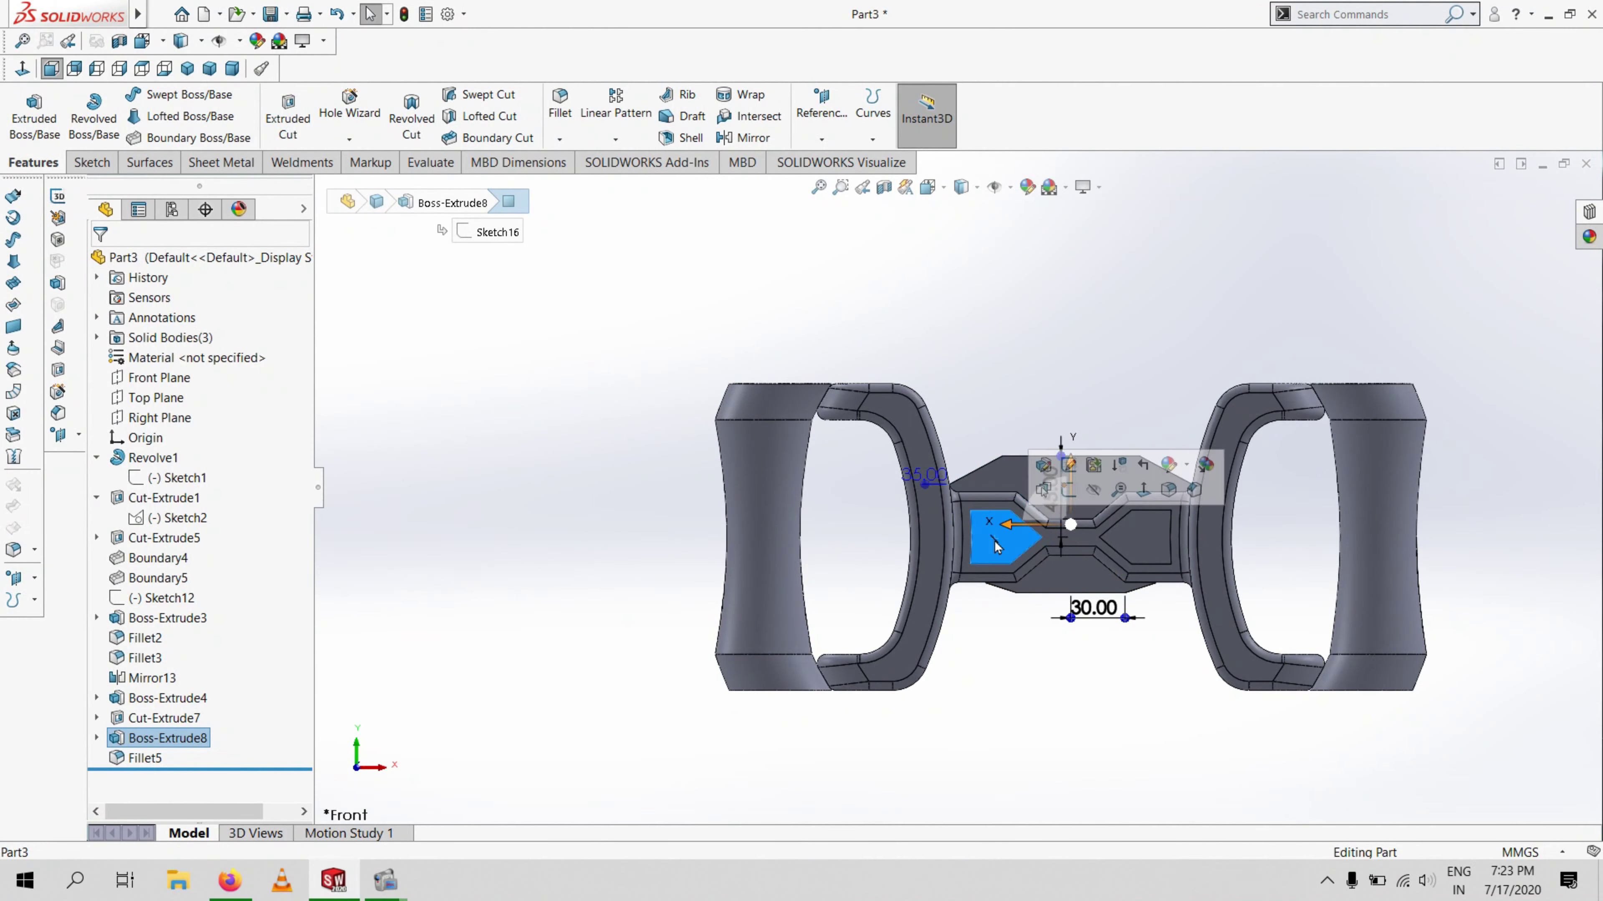
pyautogui.click(1073, 467)
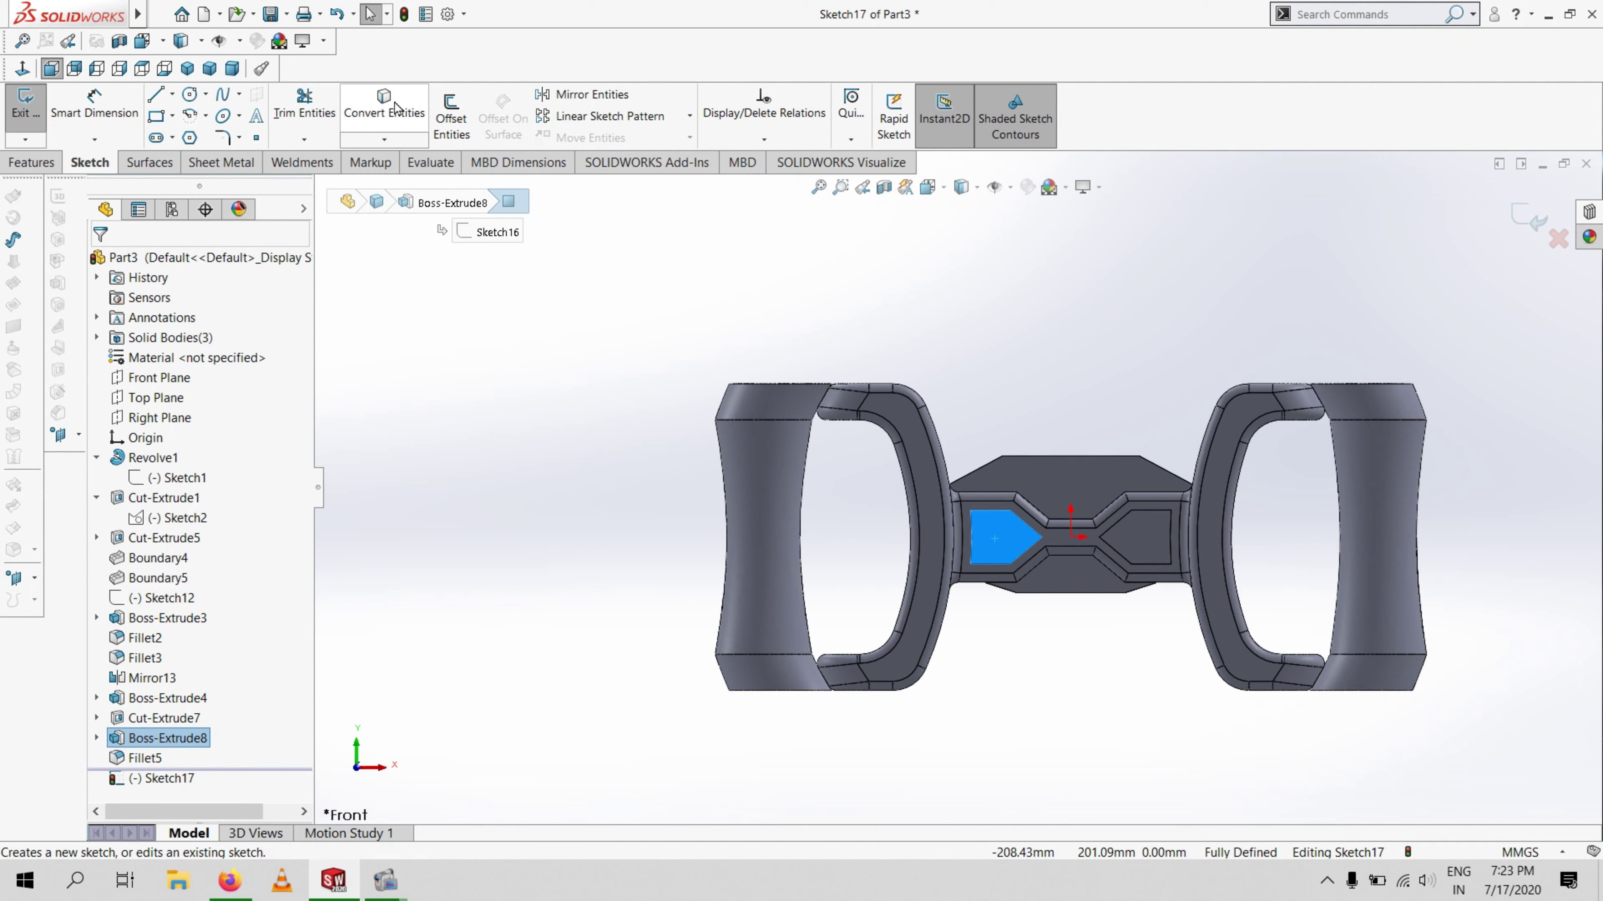
# Convert the outlines of the flat faces inside both shaft cut-outs into the sketch
pyautogui.click(395, 105)
pyautogui.click(1120, 534)
pyautogui.click(388, 107)
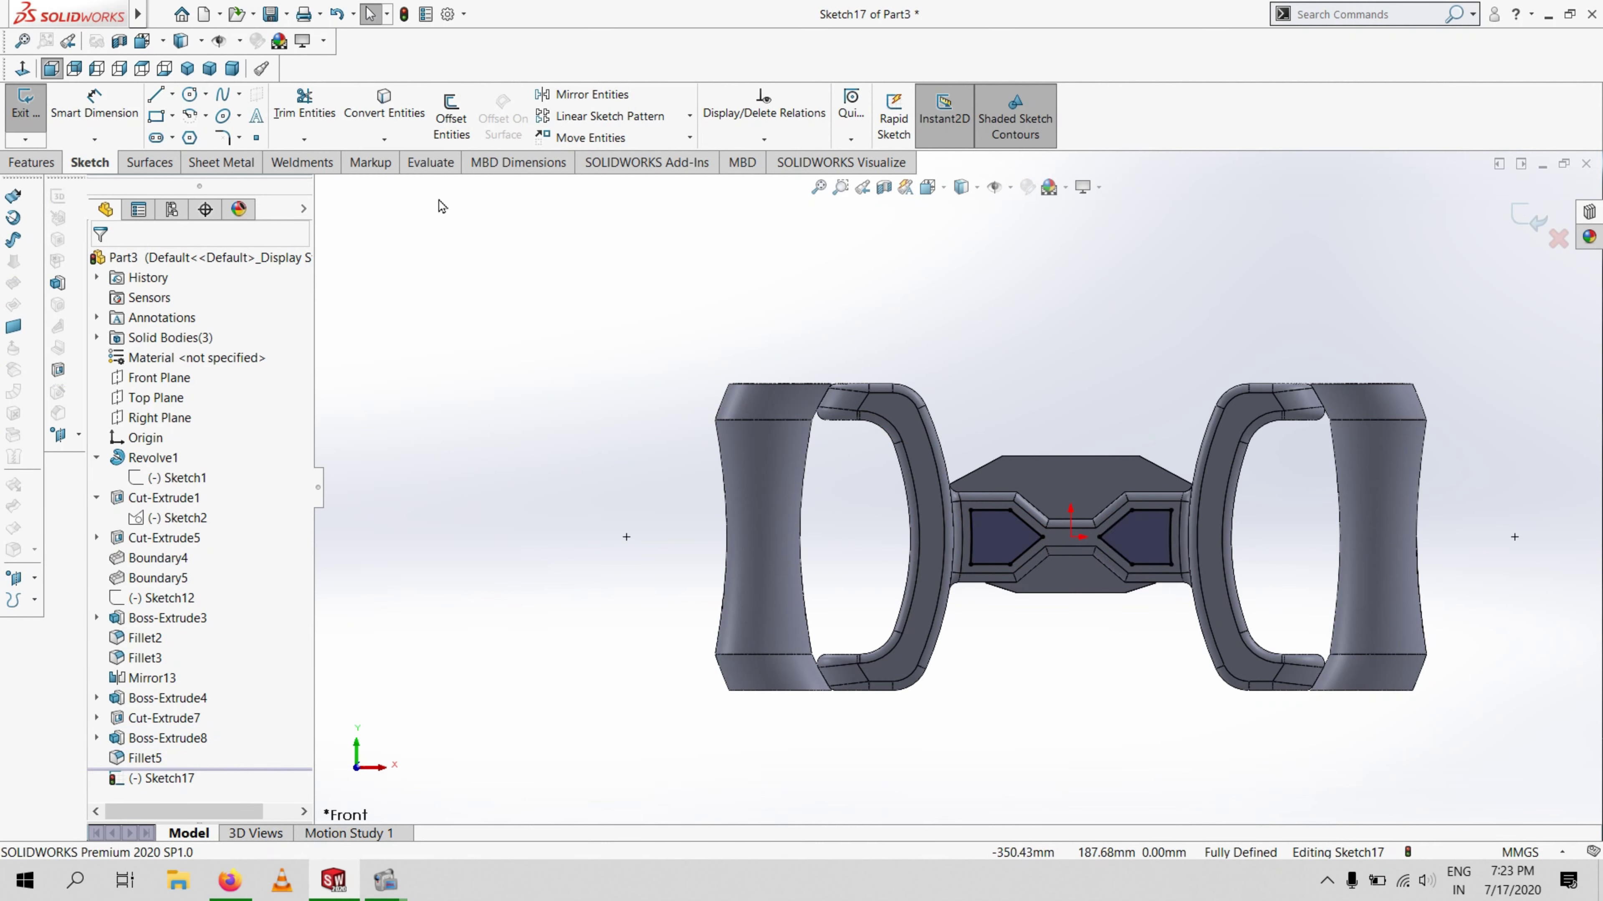
# Cut-extrude both converted profiles through the central block to open the shaft's cut-outs
pyautogui.click(32, 162)
pyautogui.click(161, 380)
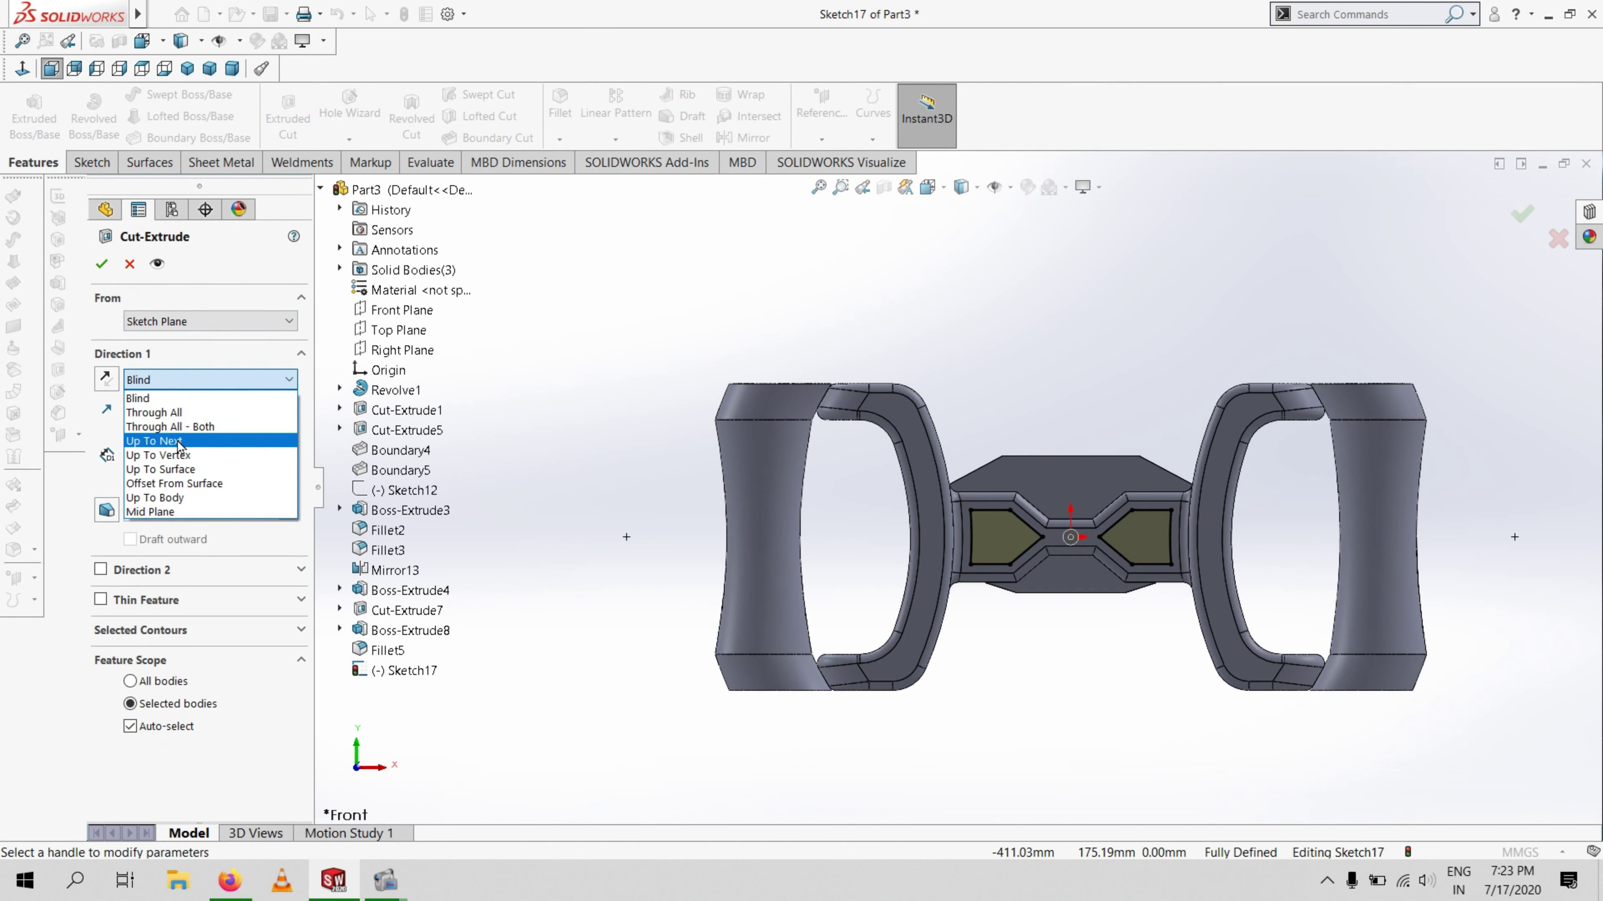
pyautogui.click(156, 398)
pyautogui.click(100, 265)
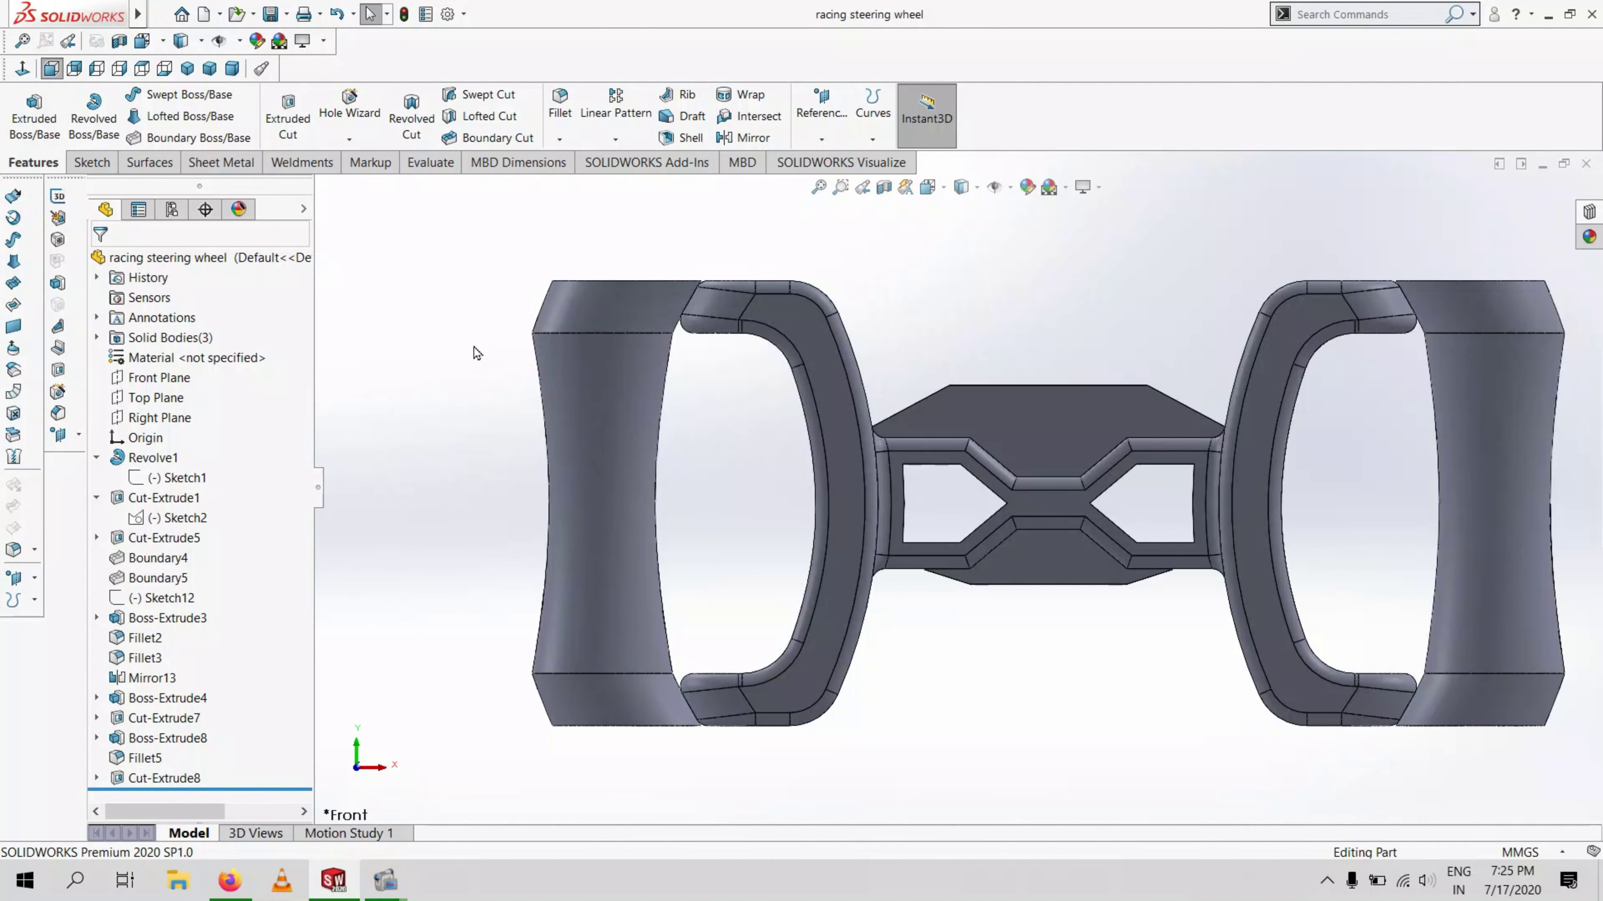
# Chamfer all five front edges of the left cut-out with a 5 mm distance at 45°
pyautogui.click(559, 112)
pyautogui.click(131, 265)
pyautogui.click(558, 139)
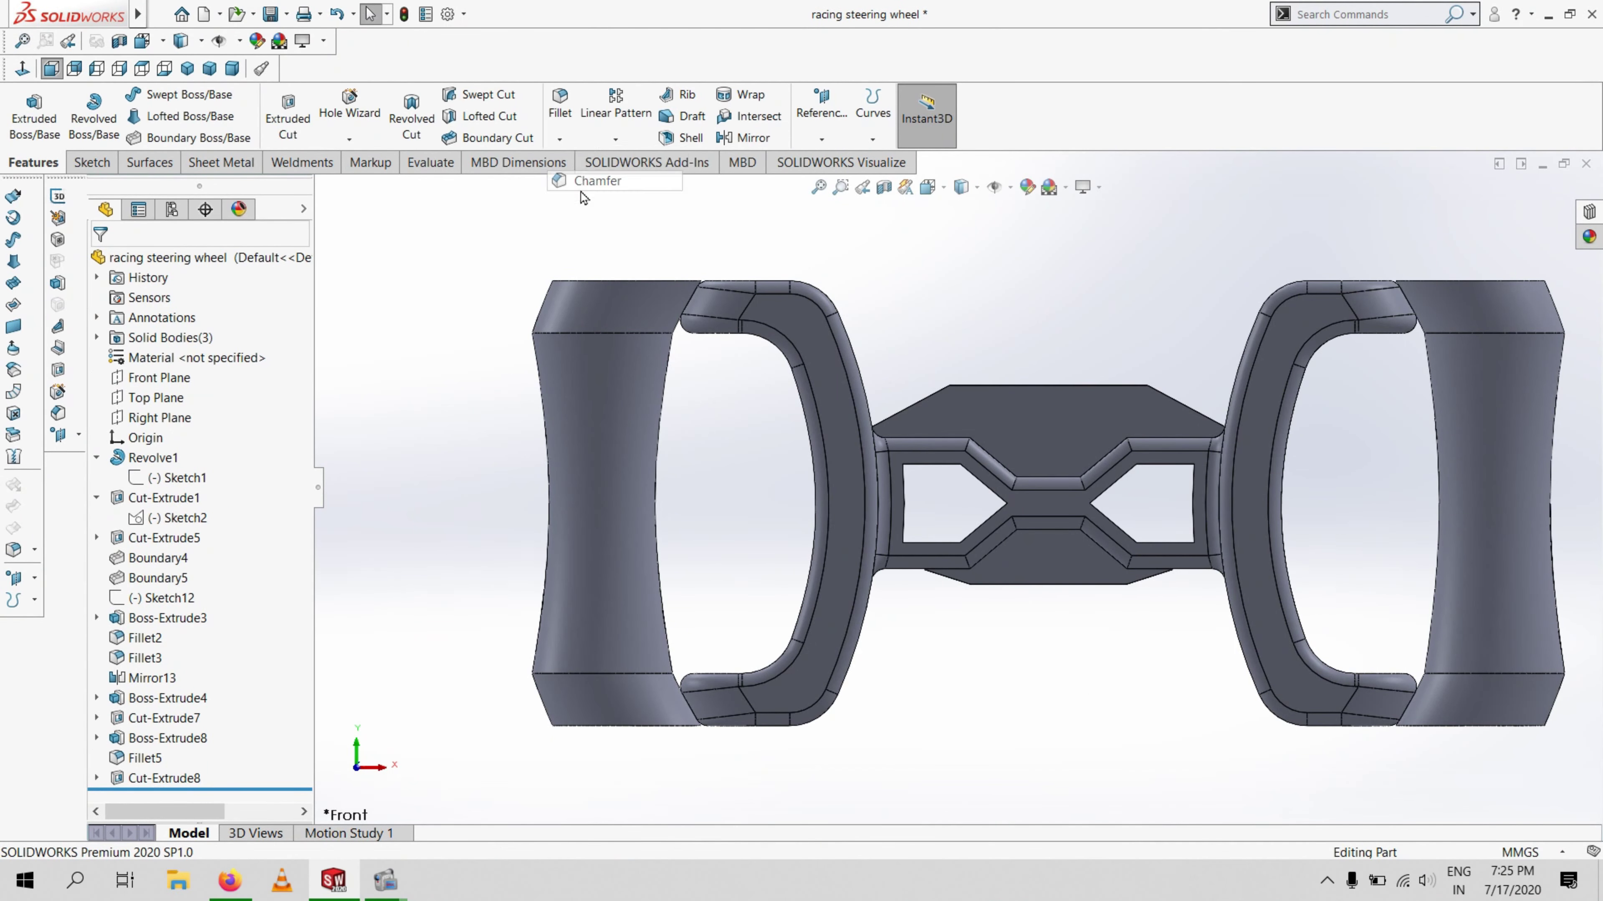
pyautogui.click(938, 465)
pyautogui.click(978, 479)
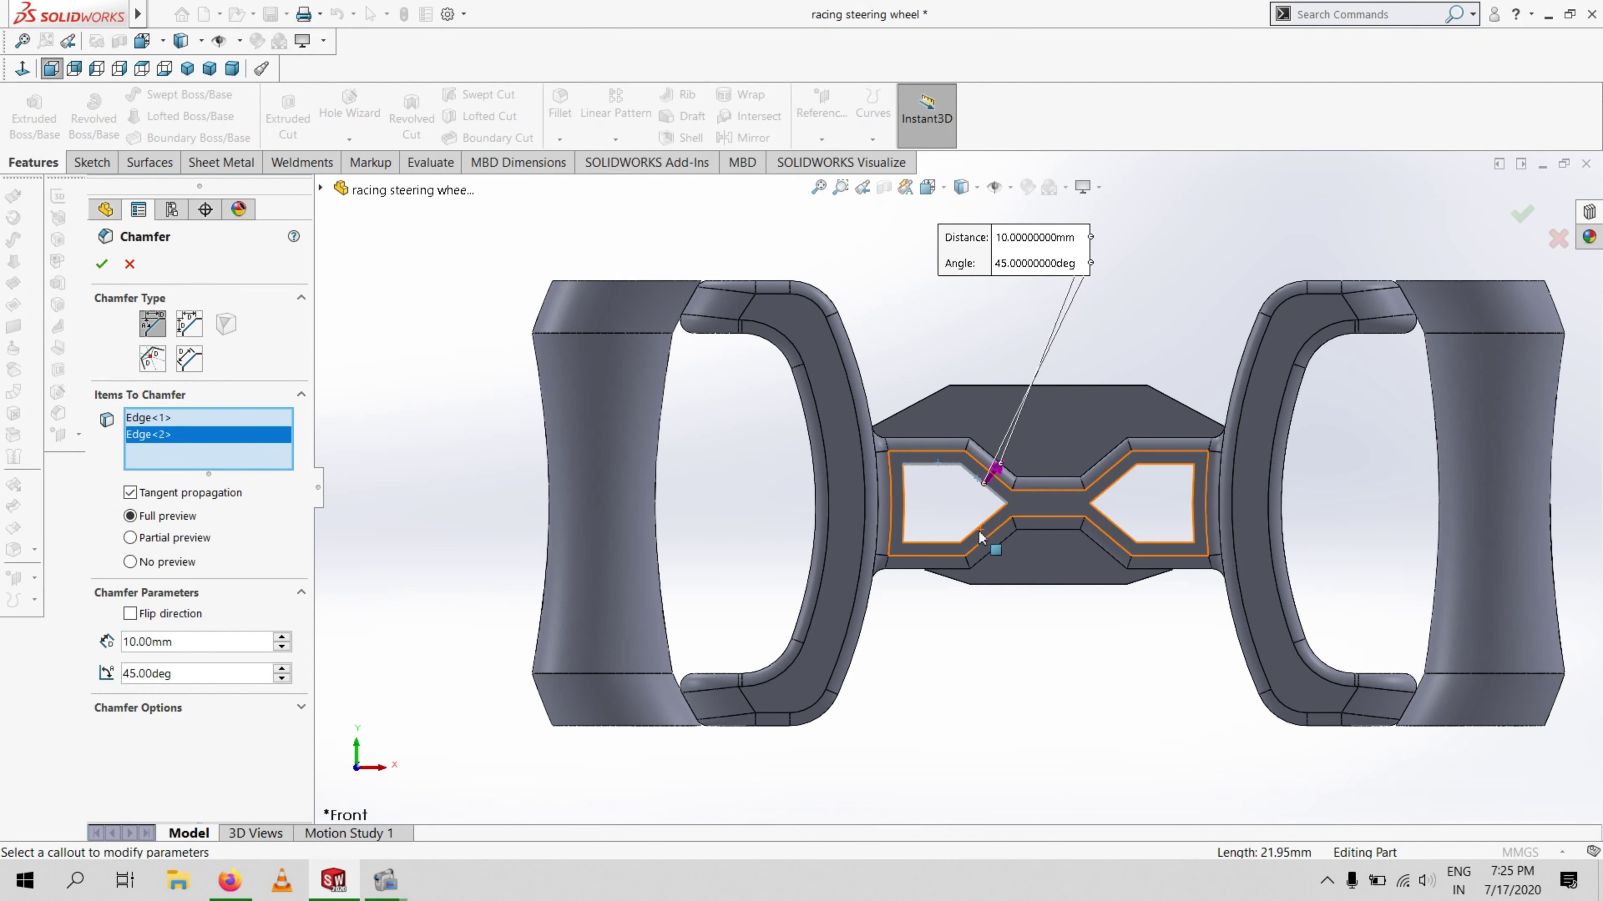
pyautogui.click(978, 529)
pyautogui.click(933, 541)
pyautogui.click(904, 511)
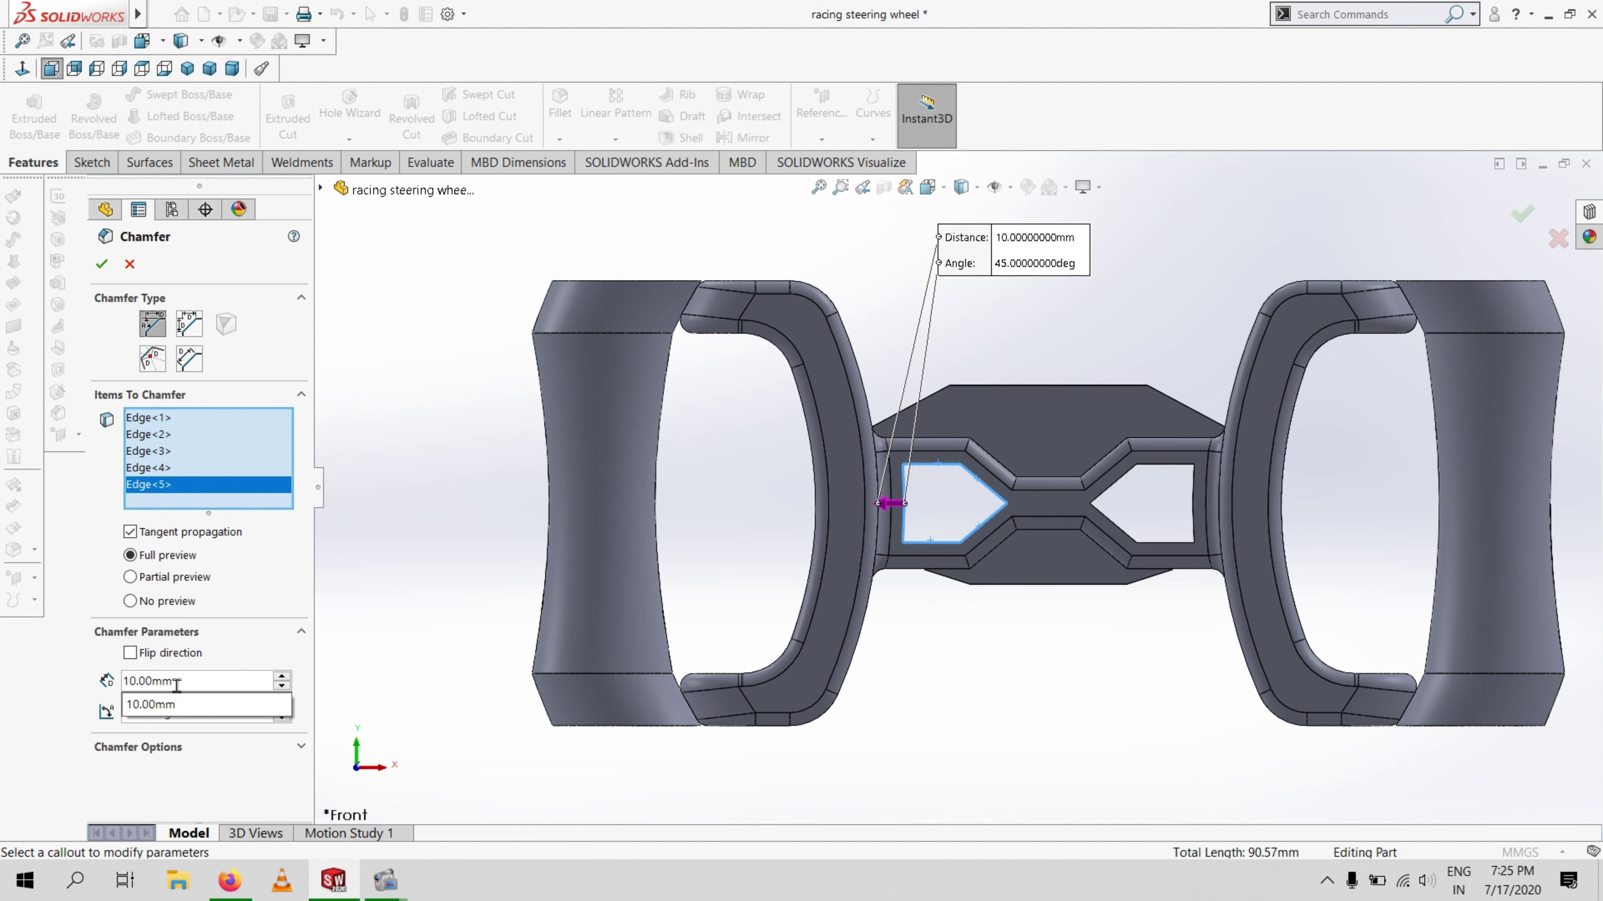
pyautogui.write('5')
pyautogui.press('Return')
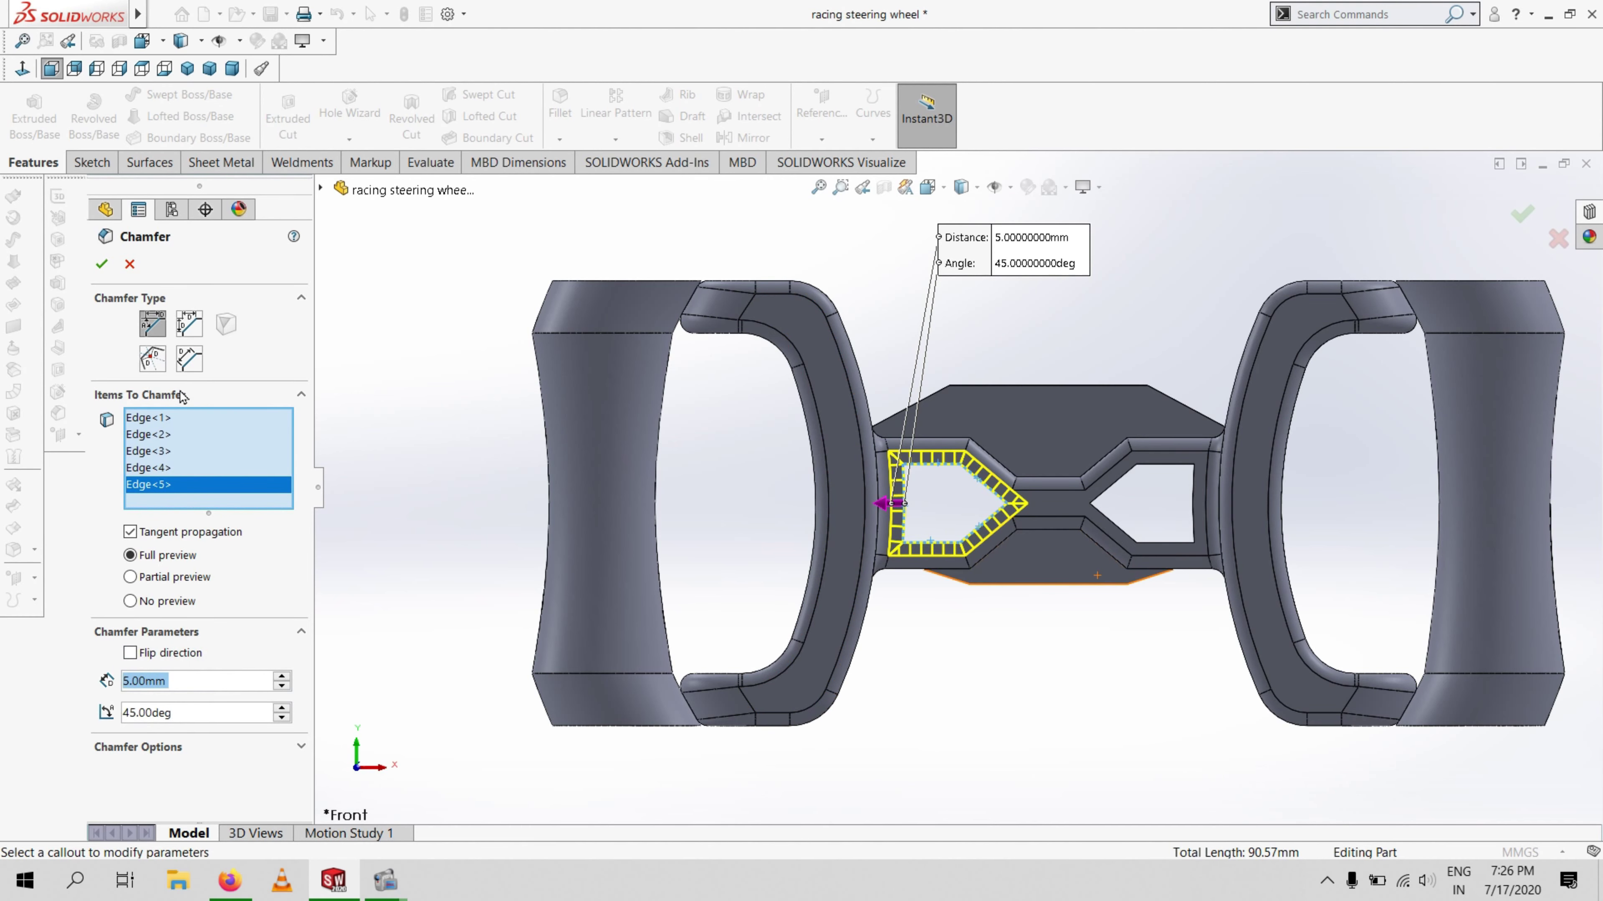
pyautogui.click(107, 273)
# Try to mirror the left cut-out's chamfer about the Right Plane
pyautogui.moveTo(905, 658); pyautogui.dragTo(918, 748, button='middle')
pyautogui.click(747, 138)
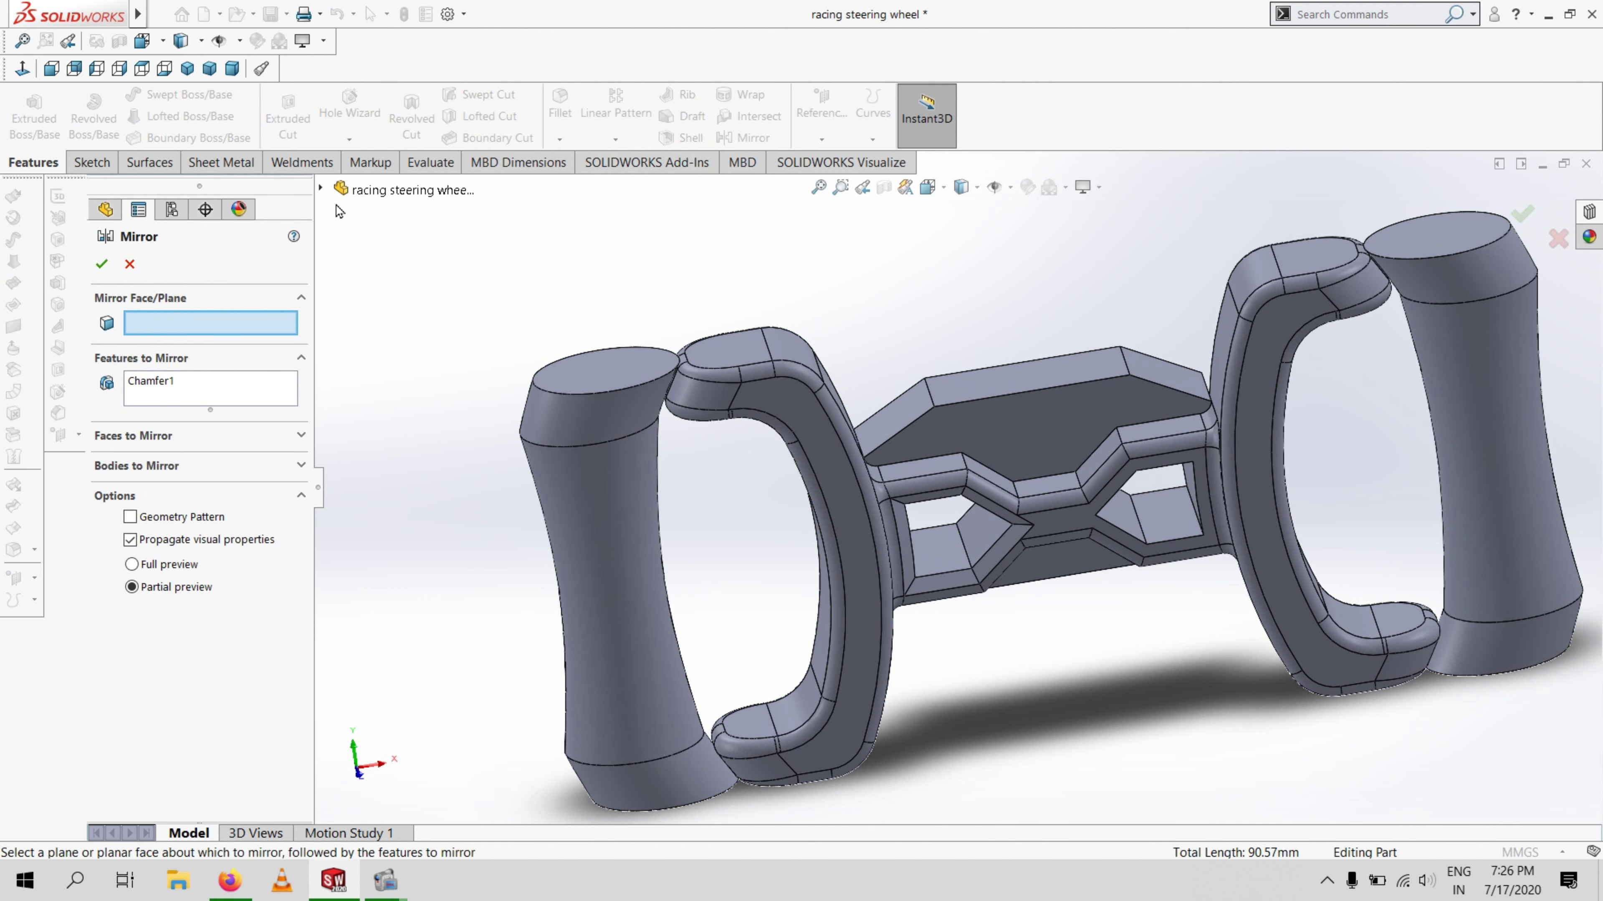
pyautogui.click(402, 350)
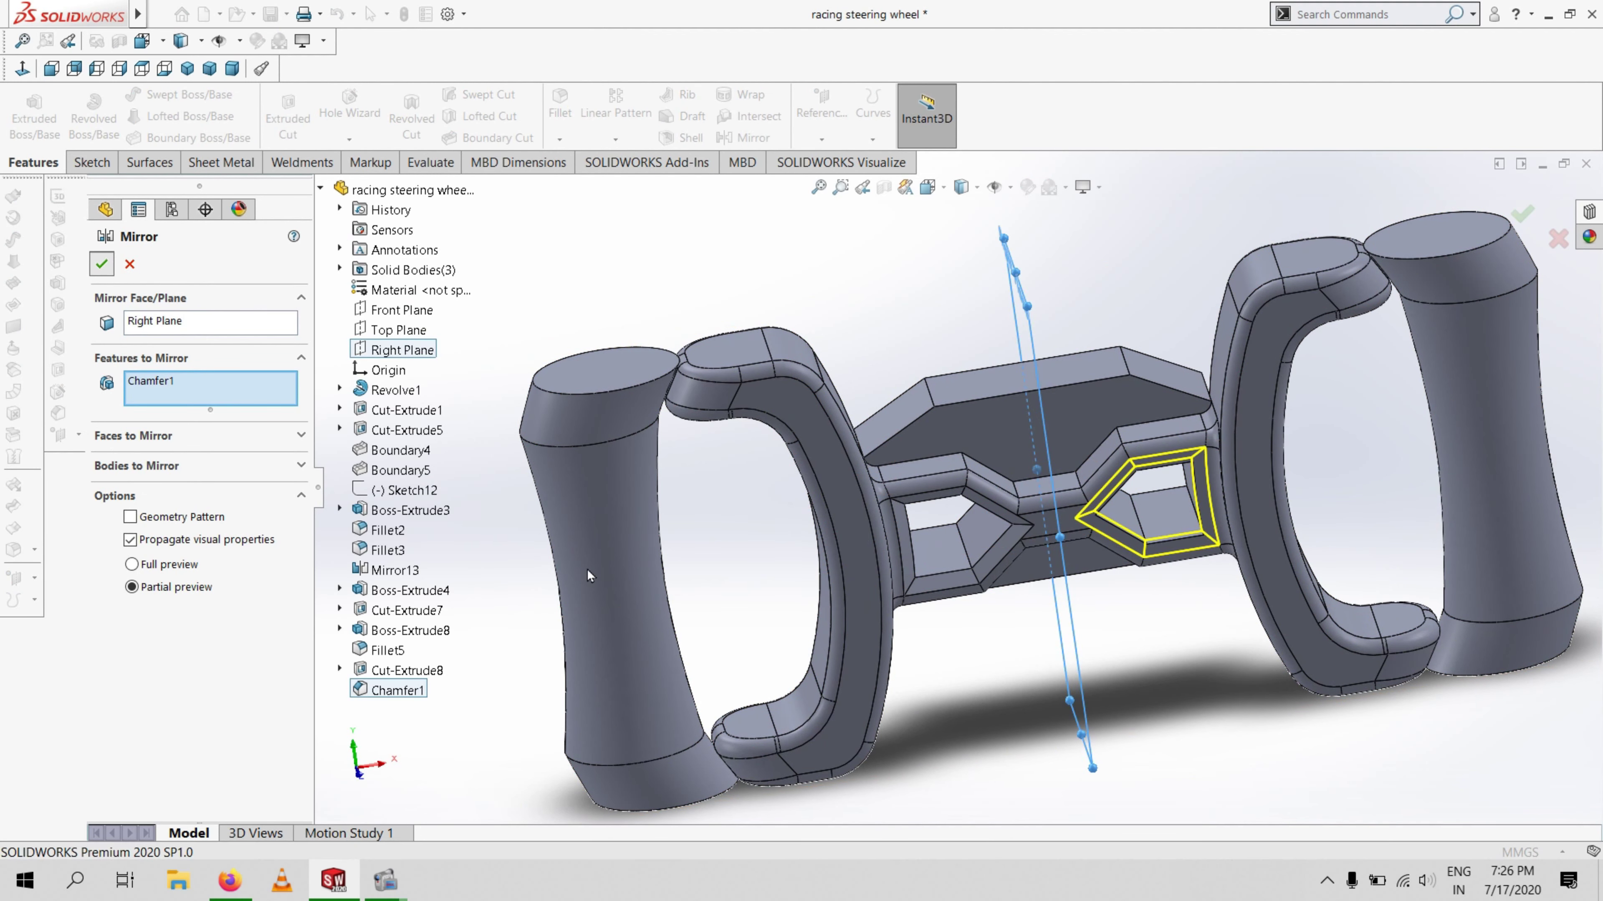
pyautogui.click(127, 265)
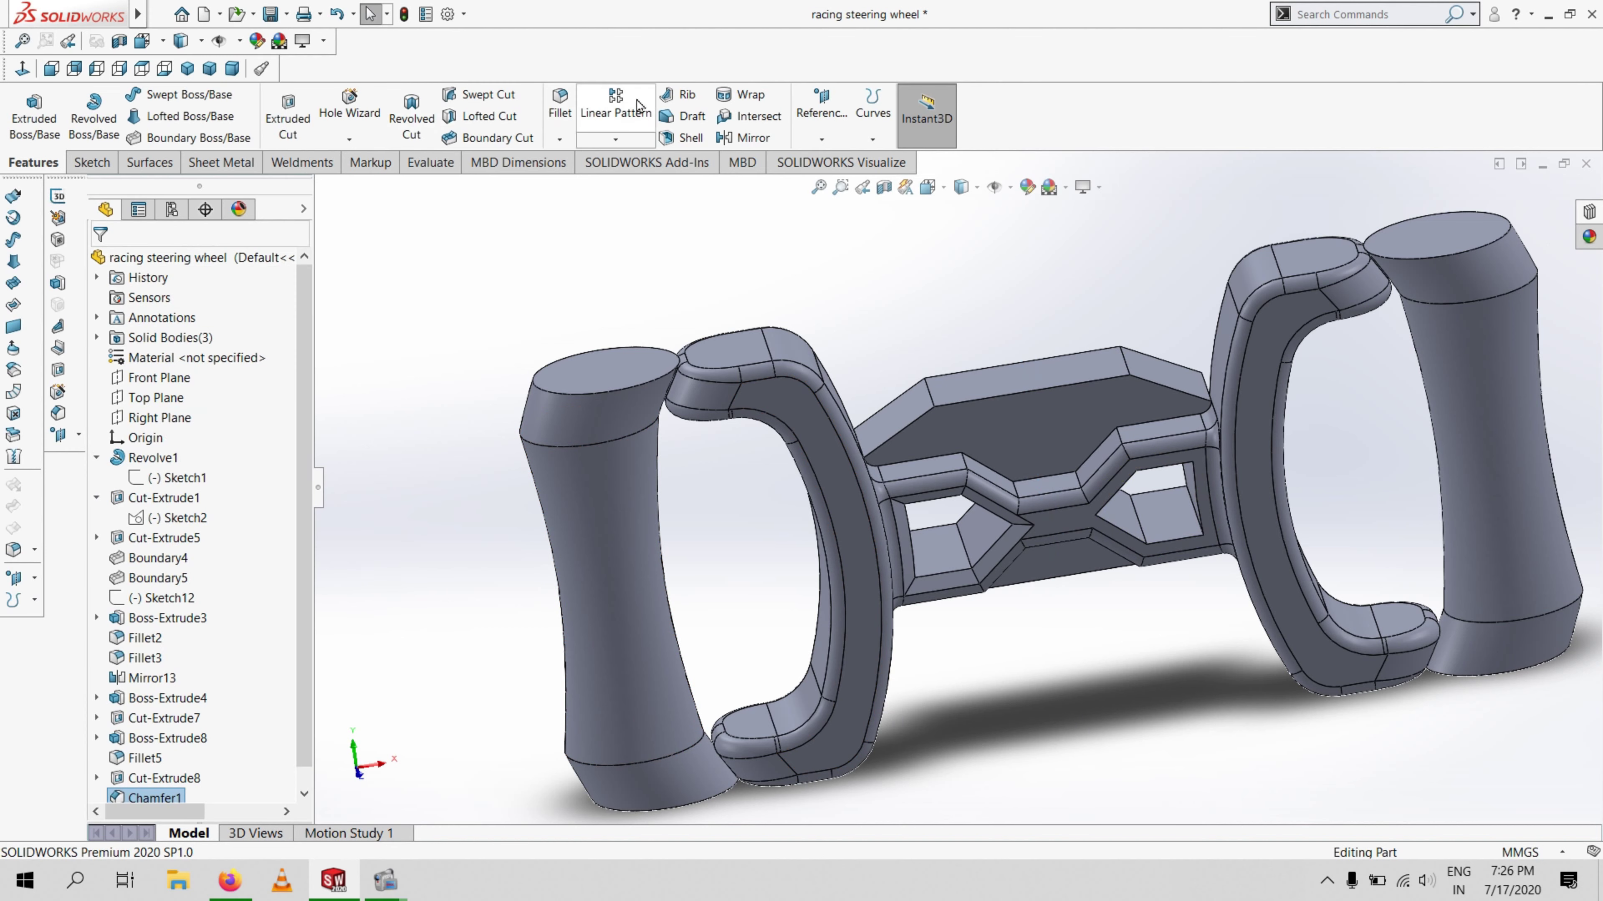
# Chamfer all five front edges of the right cut-out with a 5 mm distance at 45°
pyautogui.click(559, 139)
pyautogui.click(637, 229)
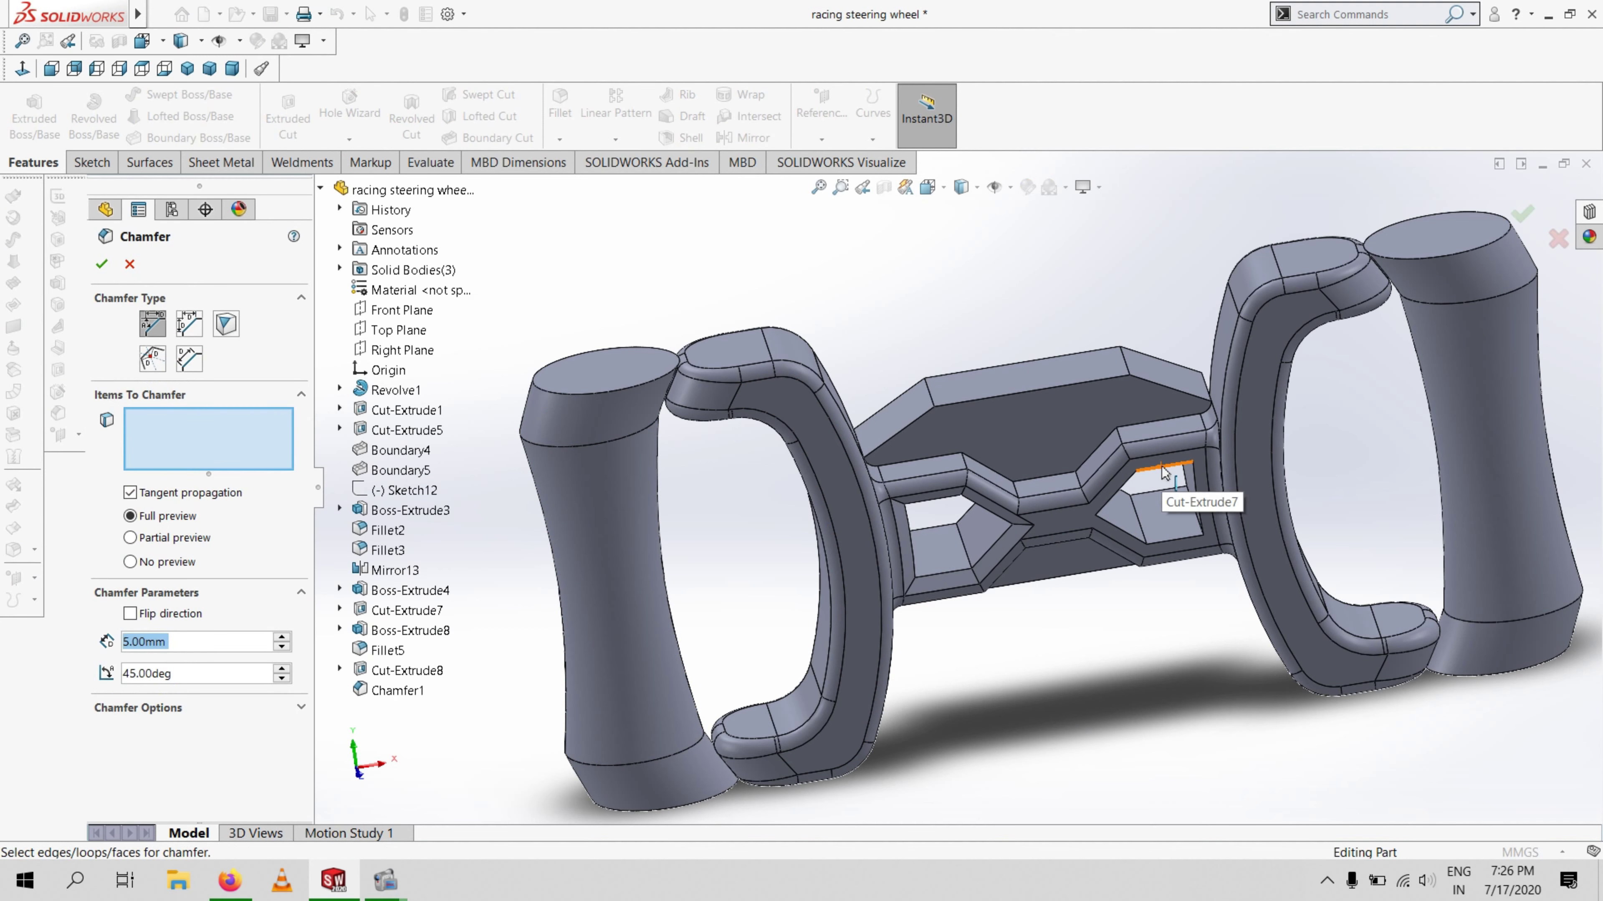
pyautogui.click(1162, 469)
pyautogui.click(1102, 481)
pyautogui.click(1118, 535)
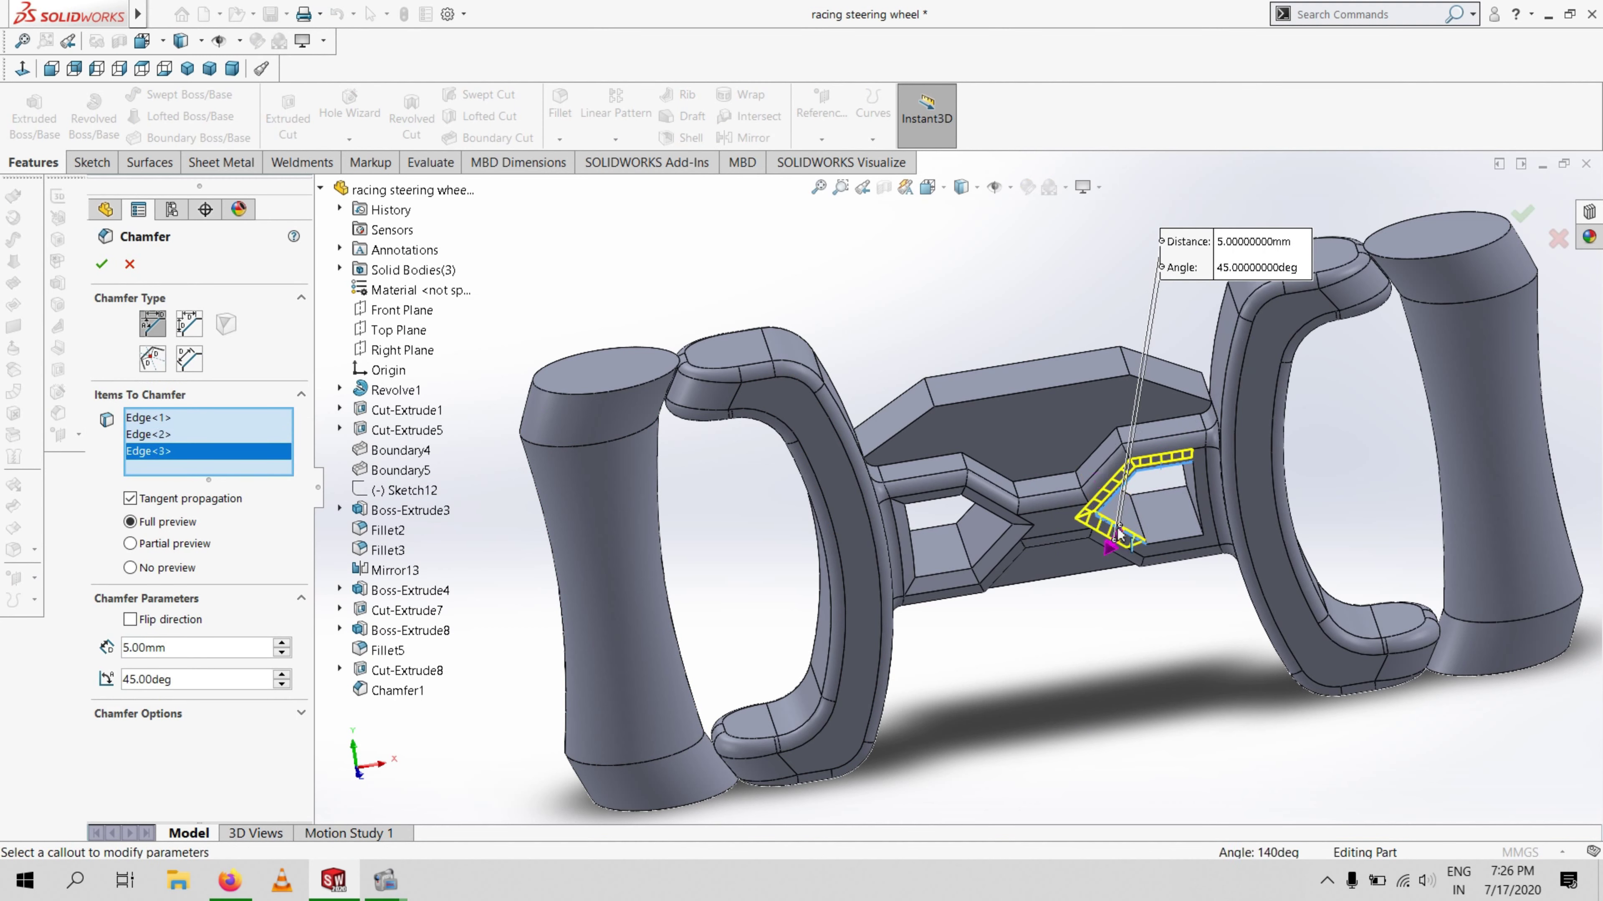
pyautogui.click(1176, 544)
pyautogui.click(1199, 513)
pyautogui.click(101, 264)
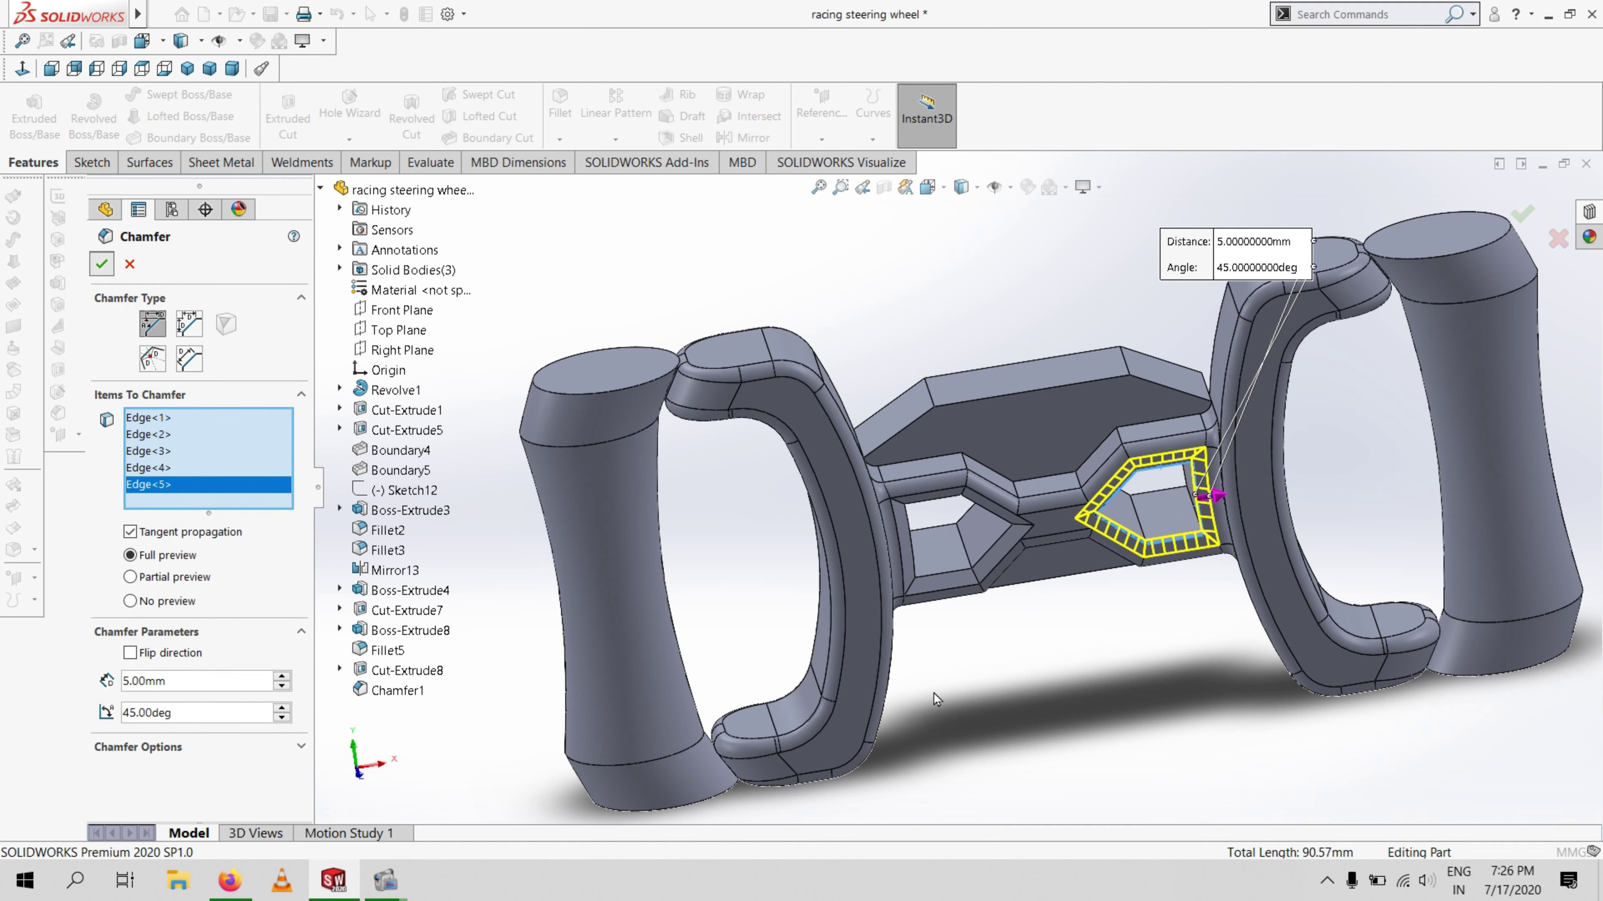
# Examine the chamfered cut-outs and the central block from the front, above and below
pyautogui.moveTo(1020, 669); pyautogui.dragTo(1035, 755, button='middle')
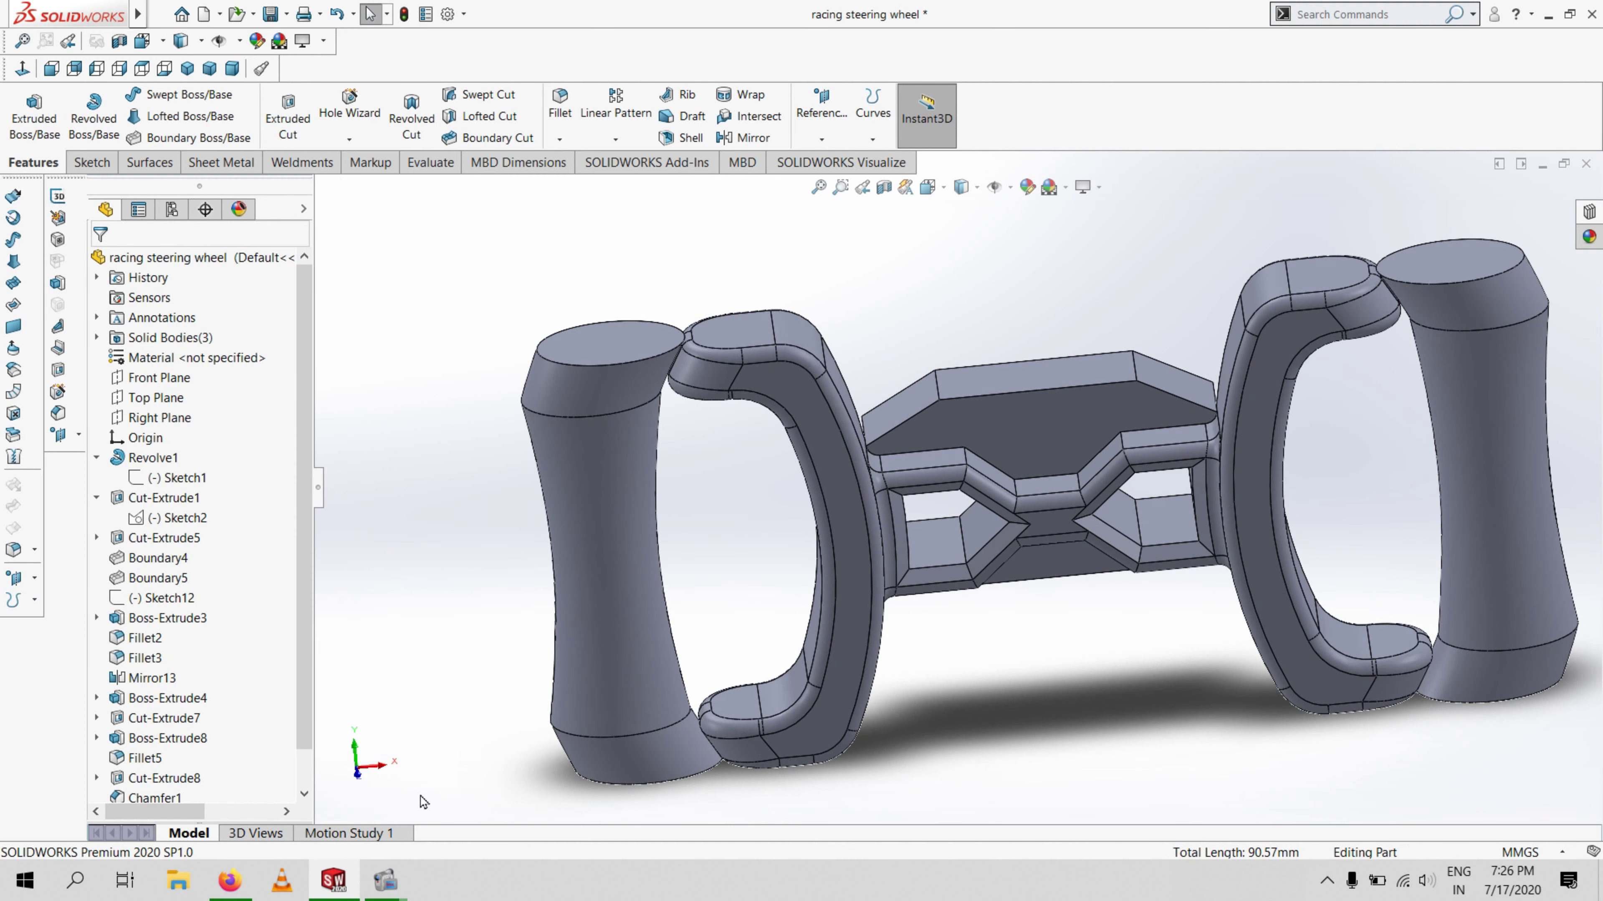
pyautogui.hotkey('ctrl', '1')
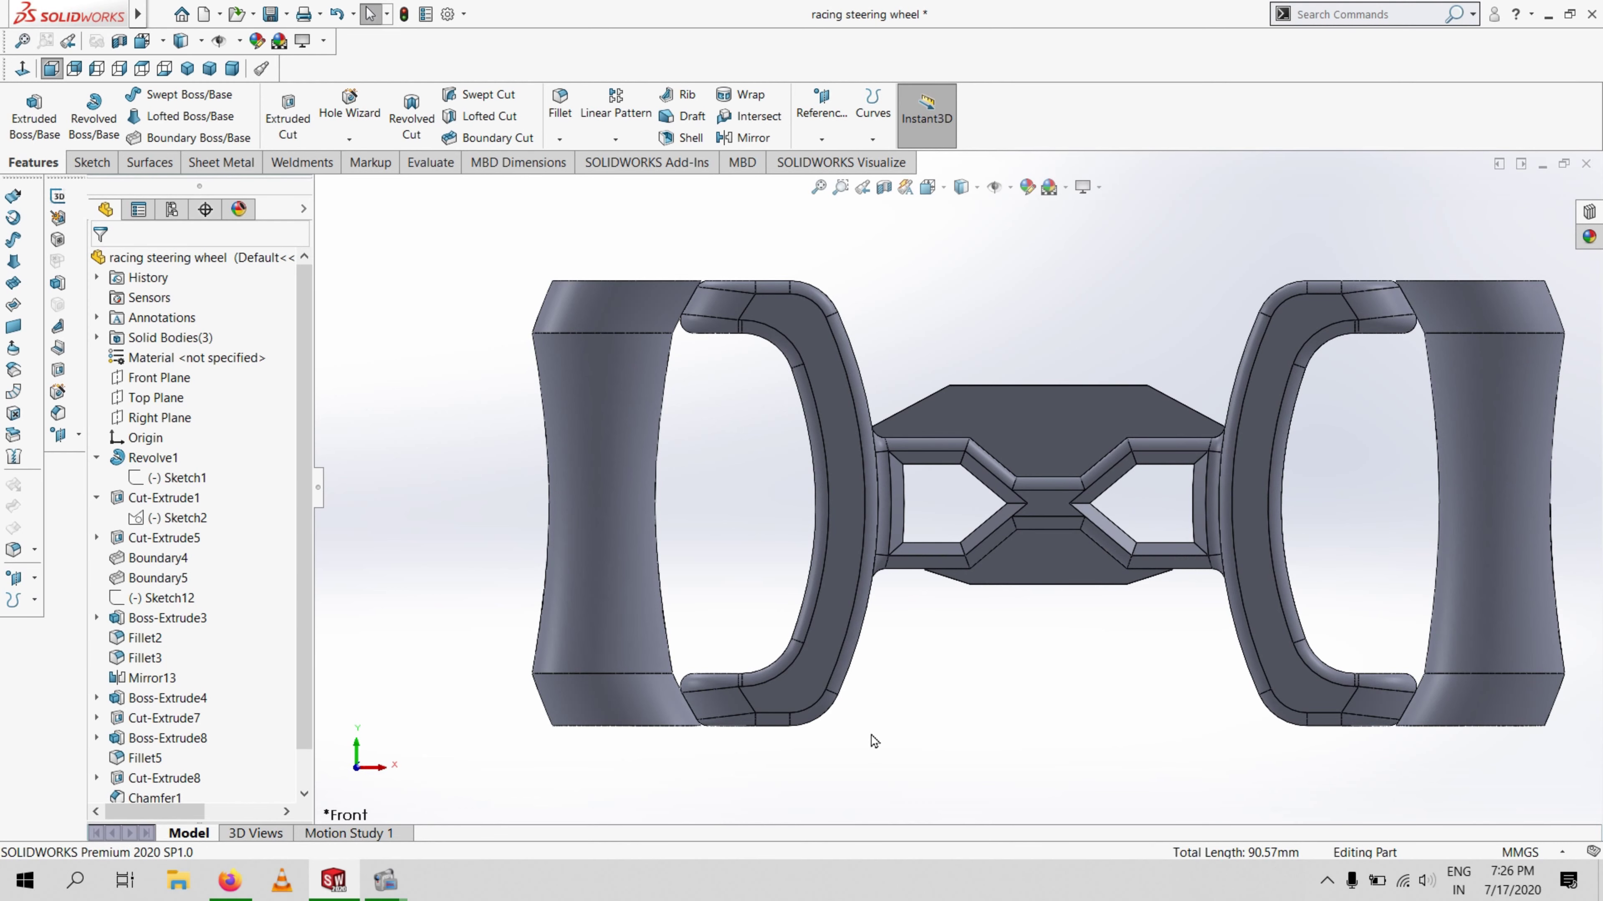
pyautogui.moveTo(1127, 672); pyautogui.dragTo(811, 886, button='middle')
pyautogui.scroll(1, 973, 596)
pyautogui.moveTo(975, 638); pyautogui.dragTo(1350, 837, button='middle')
pyautogui.scroll(-3, 1079, 527)
pyautogui.moveTo(1010, 582); pyautogui.dragTo(1009, 445, button='middle')
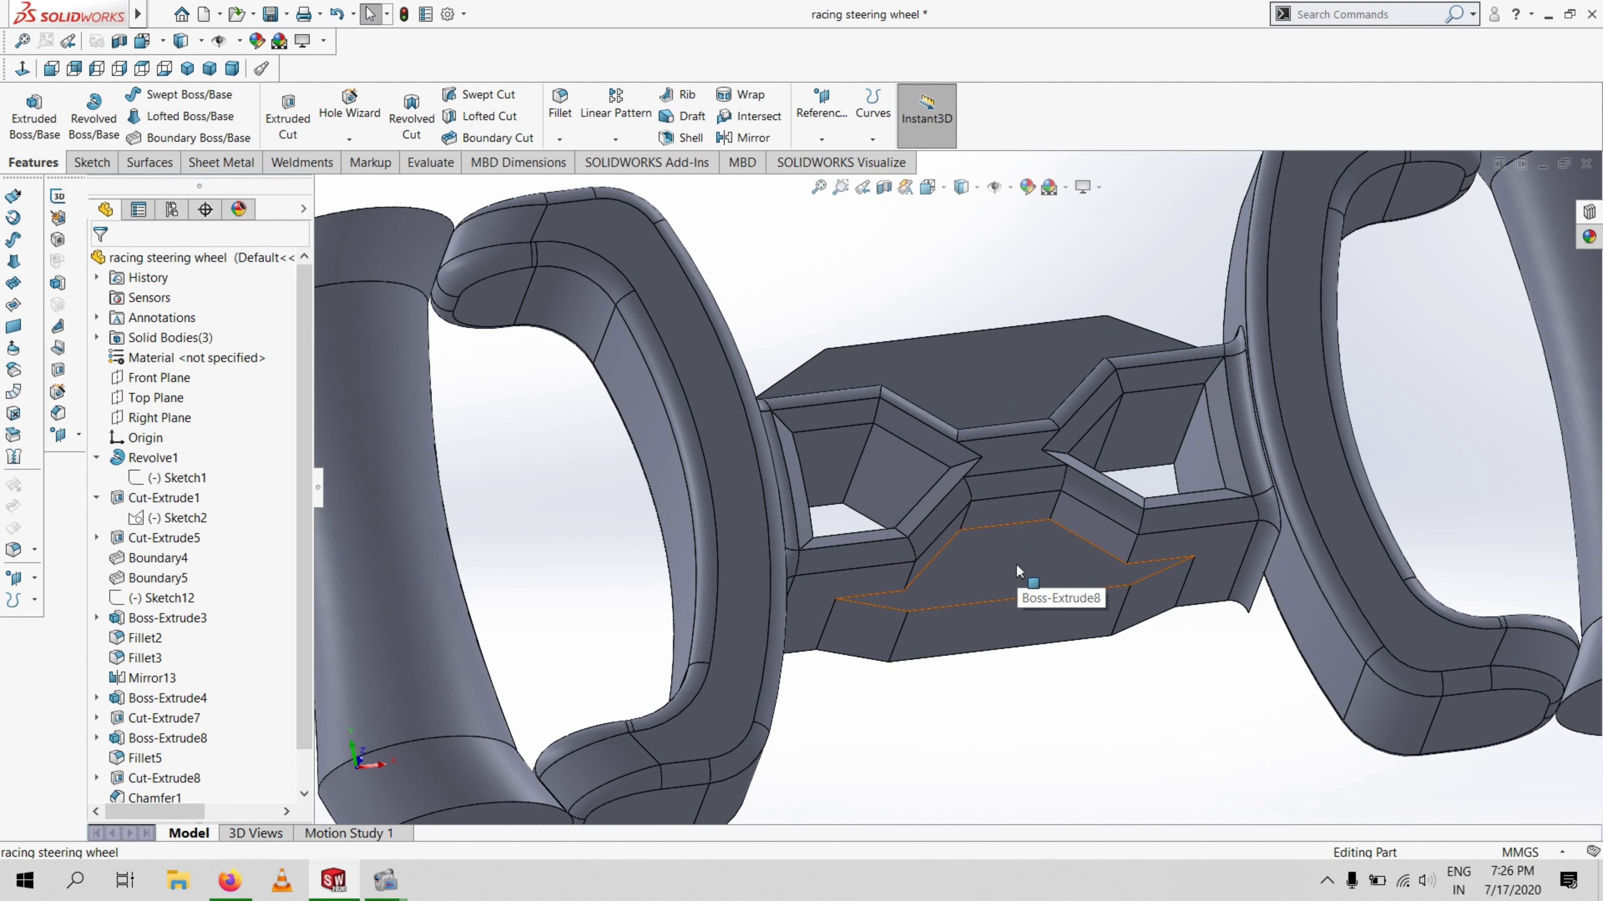
pyautogui.moveTo(1016, 564); pyautogui.dragTo(915, 644, button='middle')
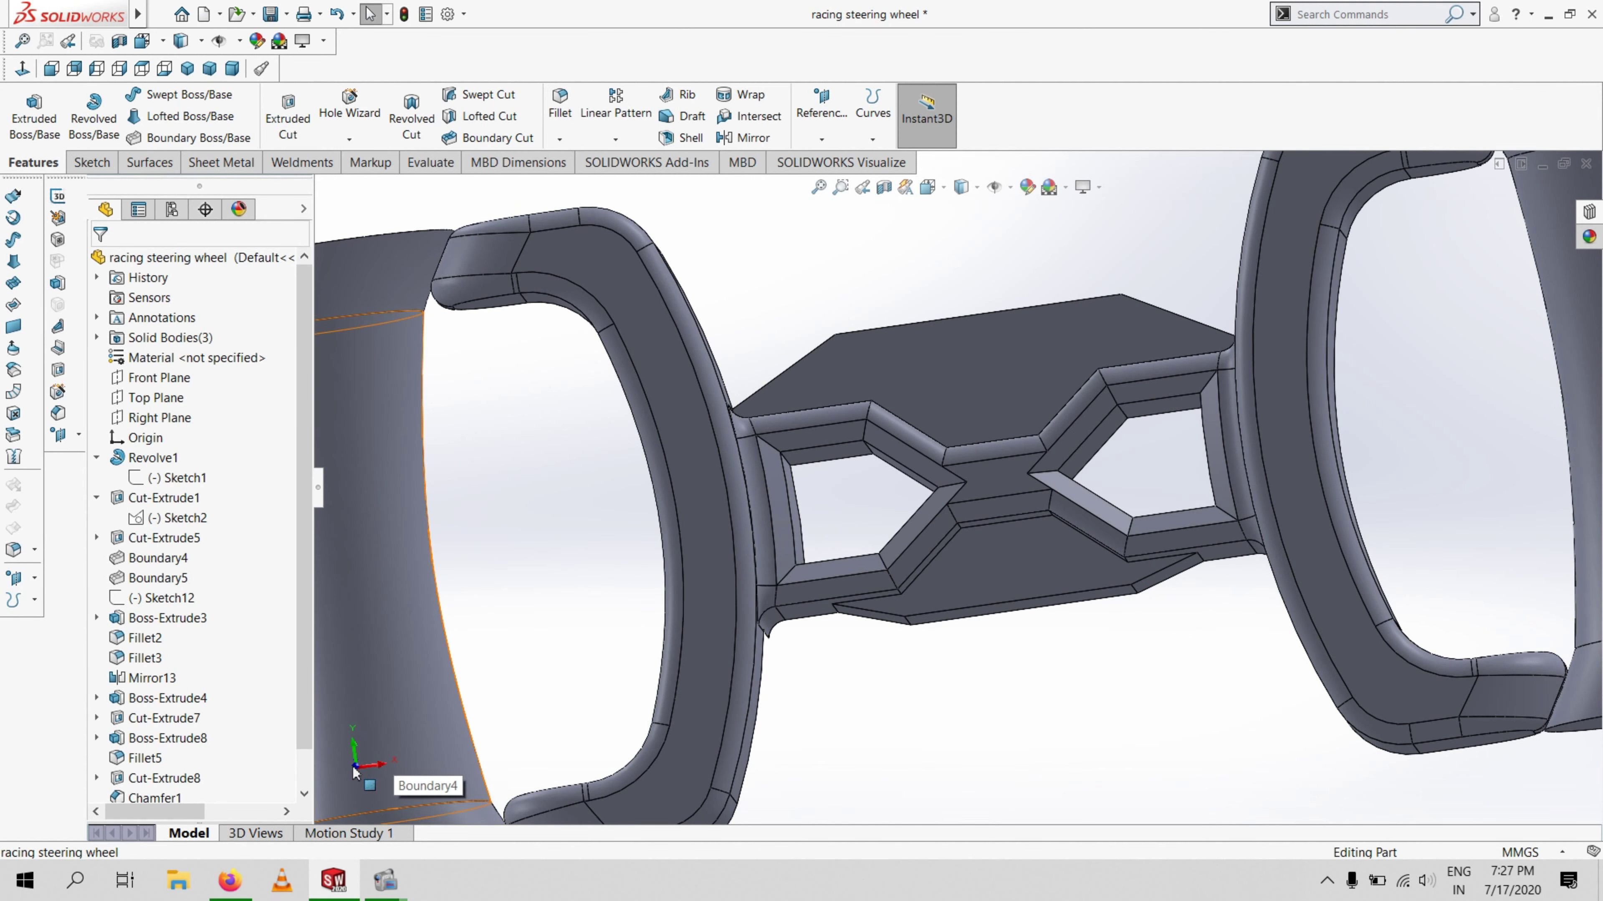
# Start a sketch on the block's front face below the shaft and convert the face's outline, viewed from the front
pyautogui.hotkey('ctrl', '1')
pyautogui.click(1002, 584)
pyautogui.click(1073, 508)
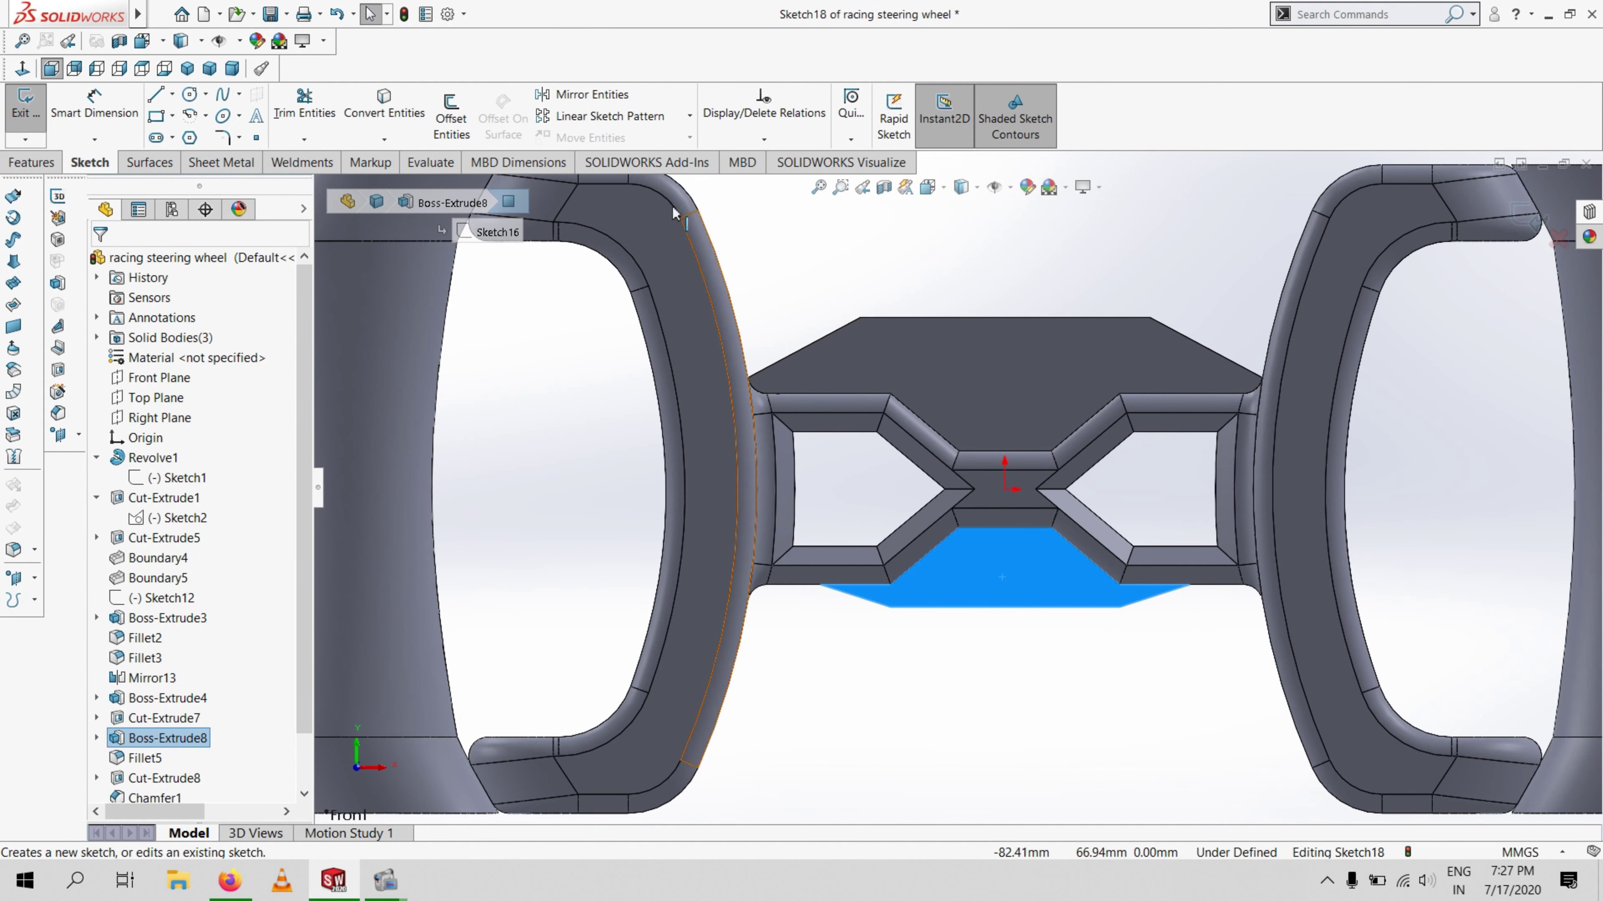
# Extrude the converted outline as a blind boss 15 mm deep with merged result
pyautogui.click(49, 165)
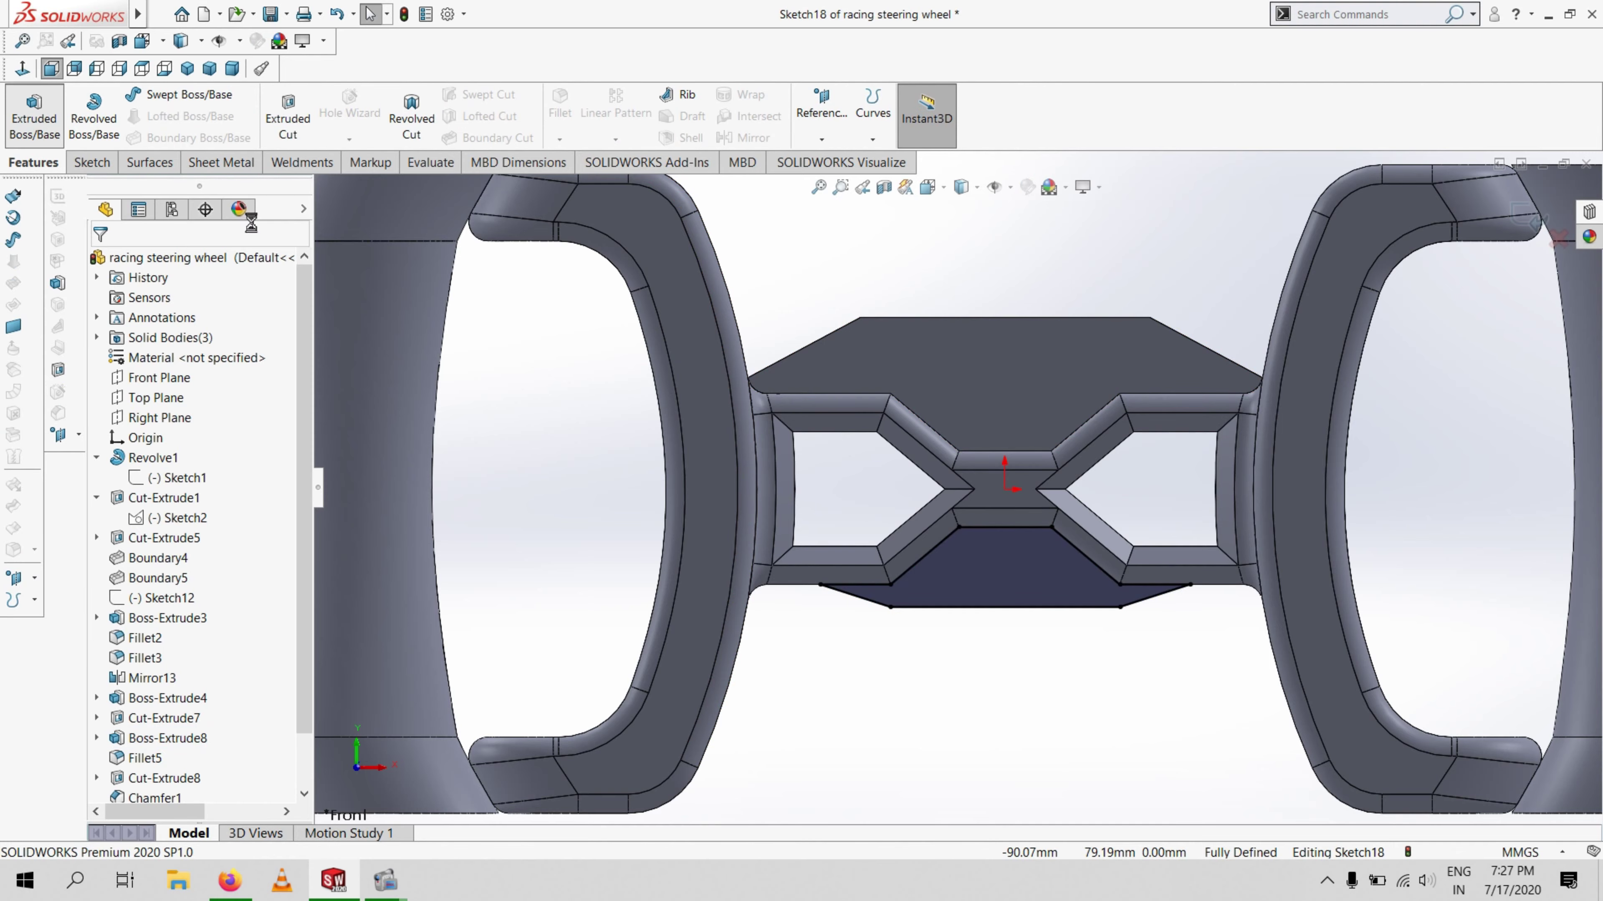
pyautogui.click(34, 117)
pyautogui.moveTo(818, 683); pyautogui.dragTo(719, 751, button='middle')
pyautogui.write('20')
pyautogui.press('Return')
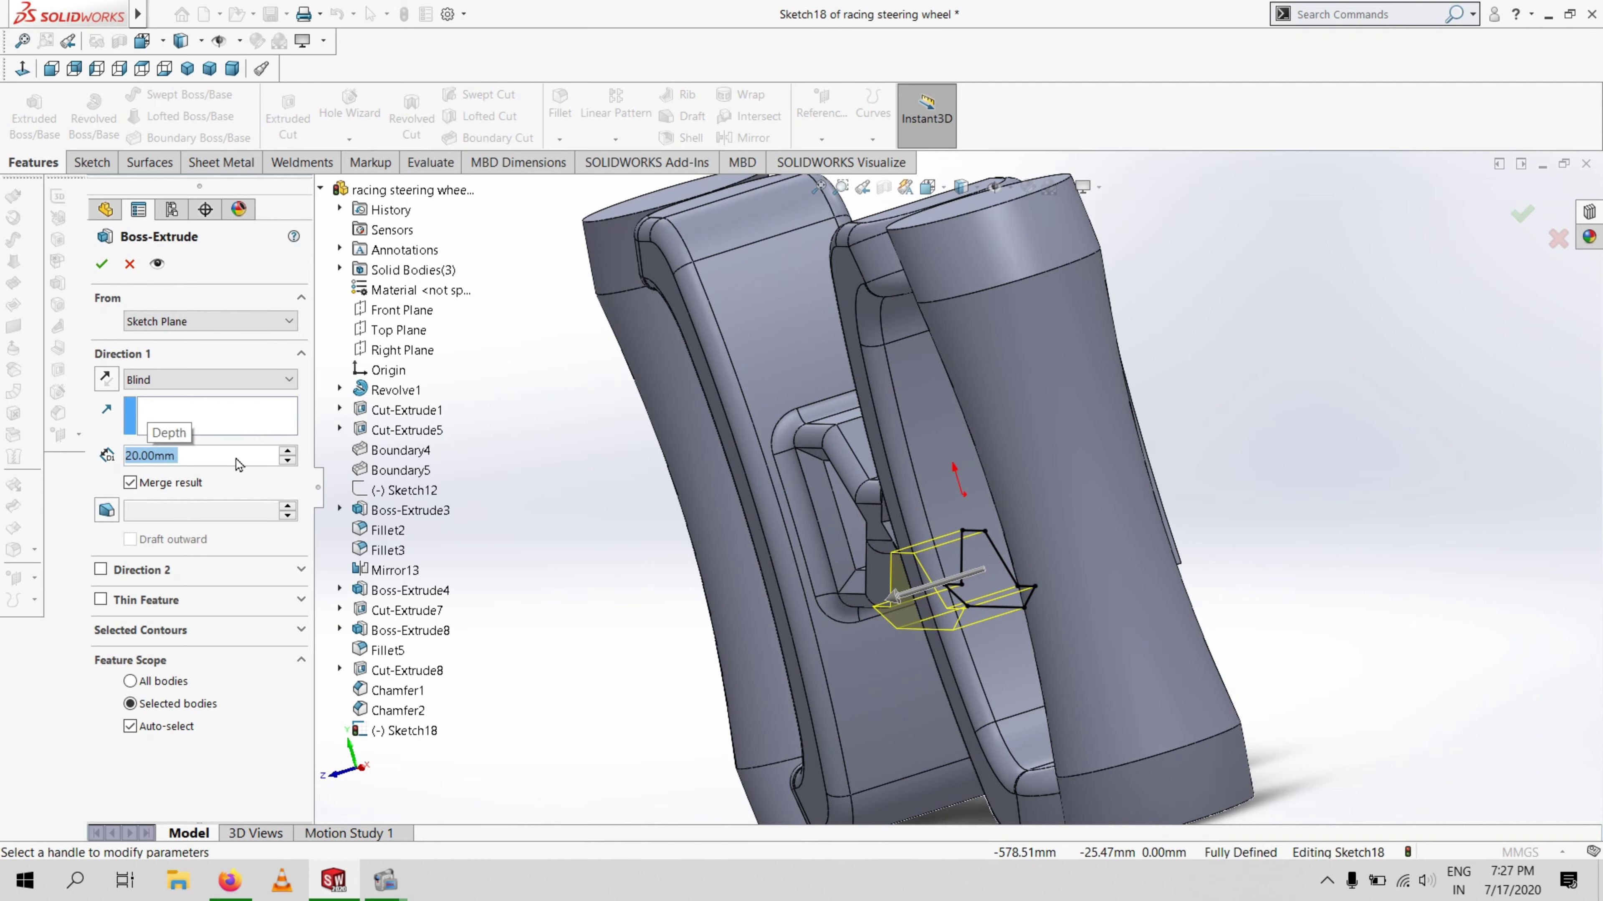
pyautogui.moveTo(843, 578); pyautogui.dragTo(1010, 467, button='middle')
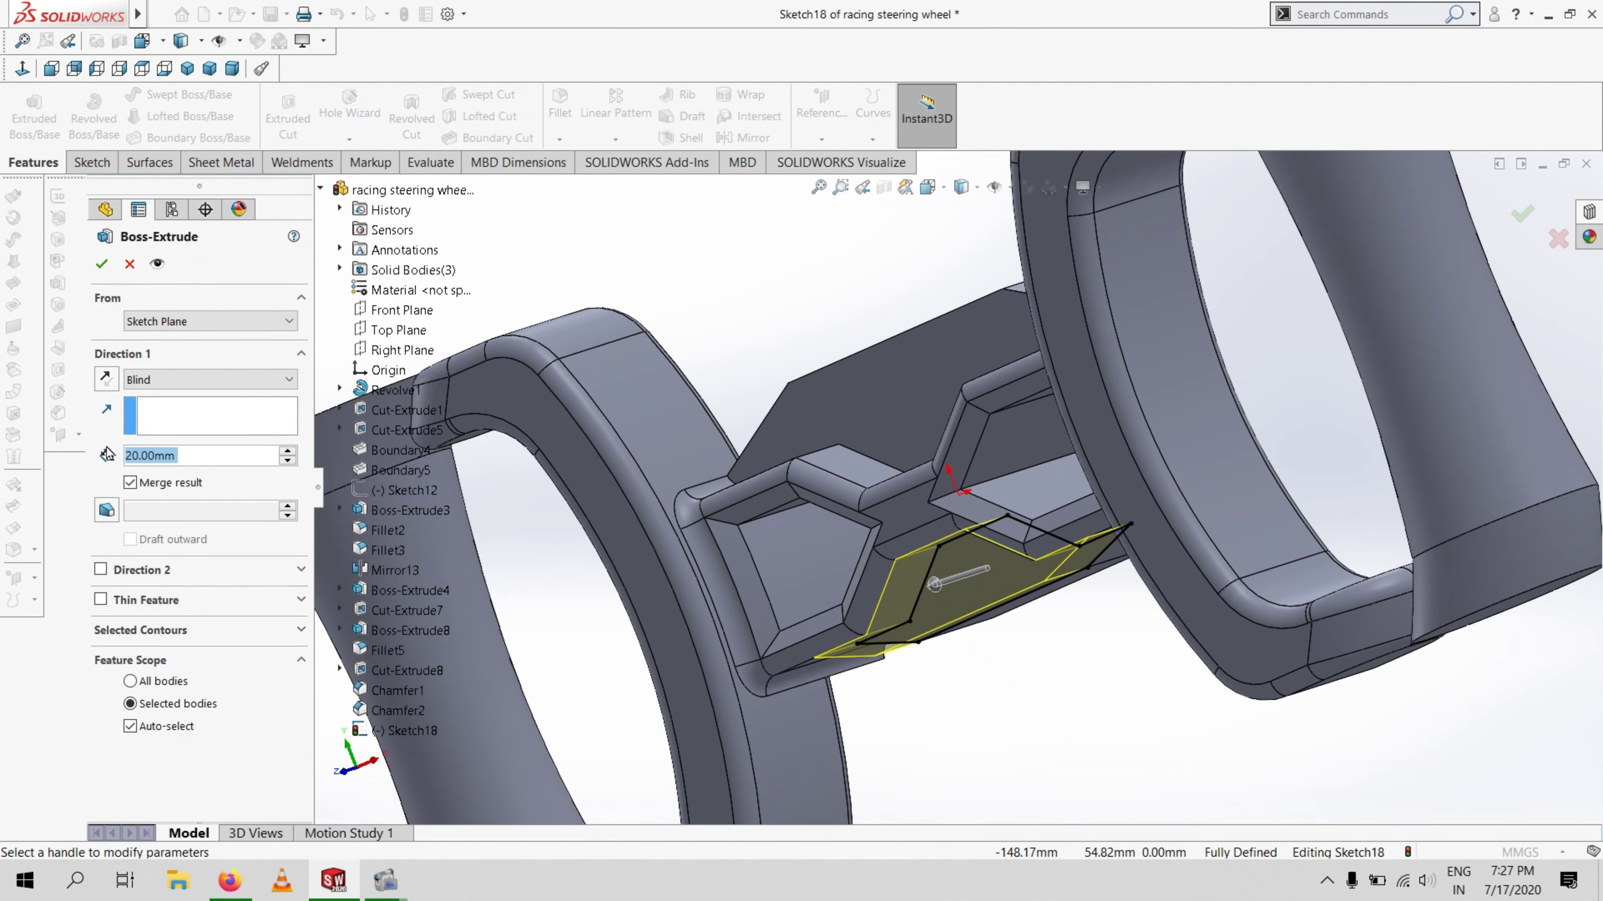
pyautogui.press('Return')
pyautogui.moveTo(1077, 696); pyautogui.dragTo(1120, 543, button='middle')
pyautogui.click(102, 264)
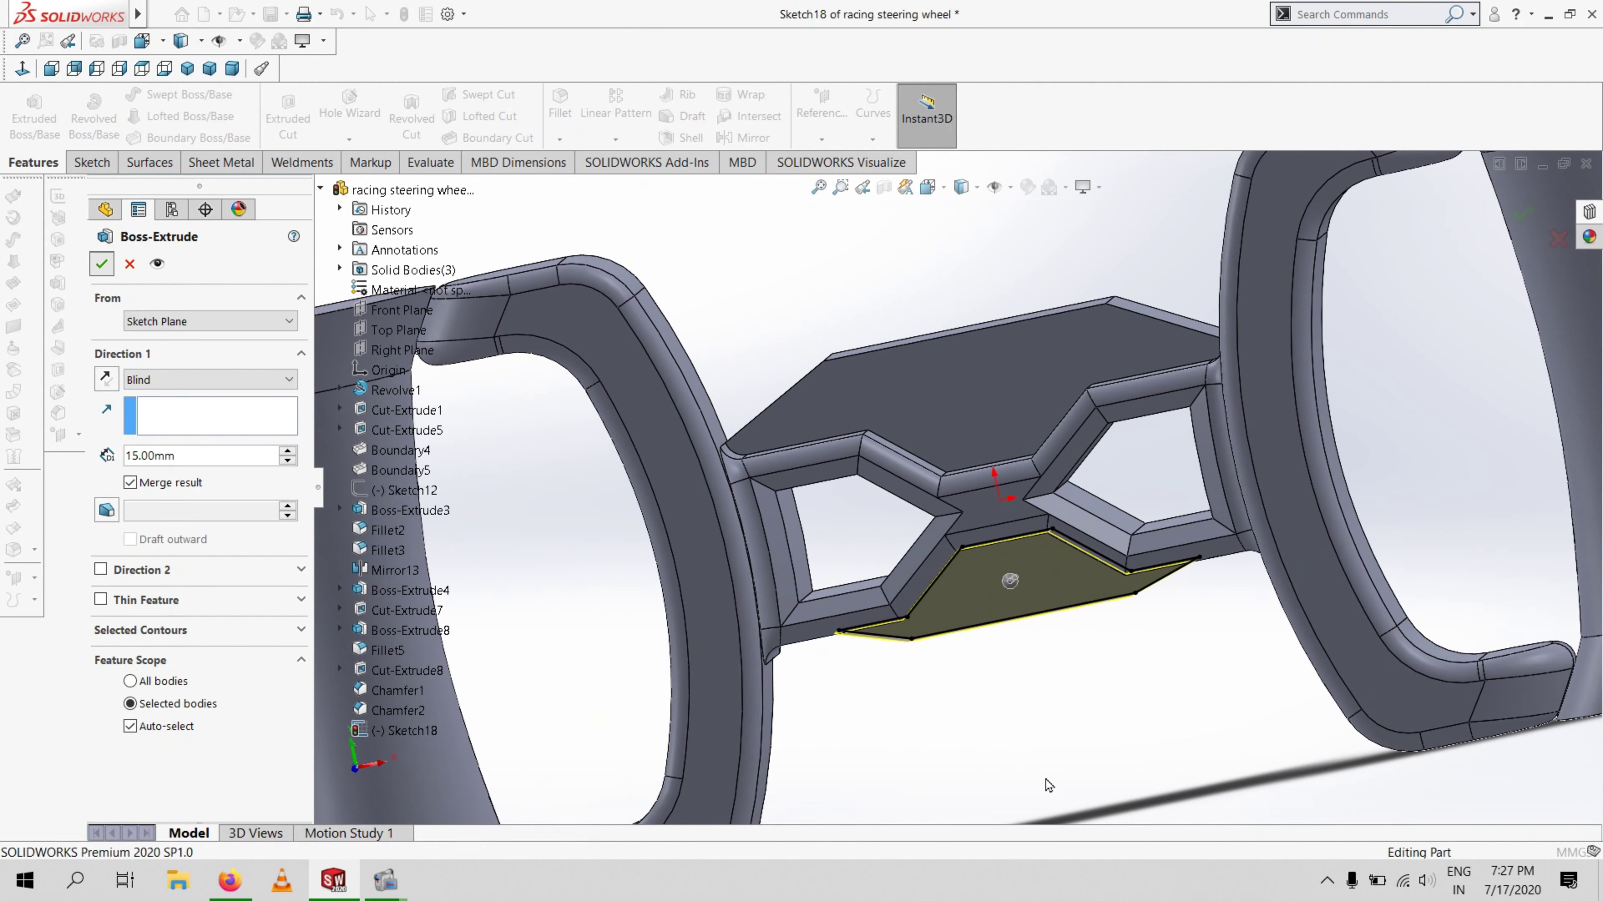
# Start a sketch on the new boss's front face and offset its outline 3 mm inward
pyautogui.moveTo(767, 777); pyautogui.dragTo(982, 719, button='middle')
pyautogui.click(1018, 583)
pyautogui.click(1101, 527)
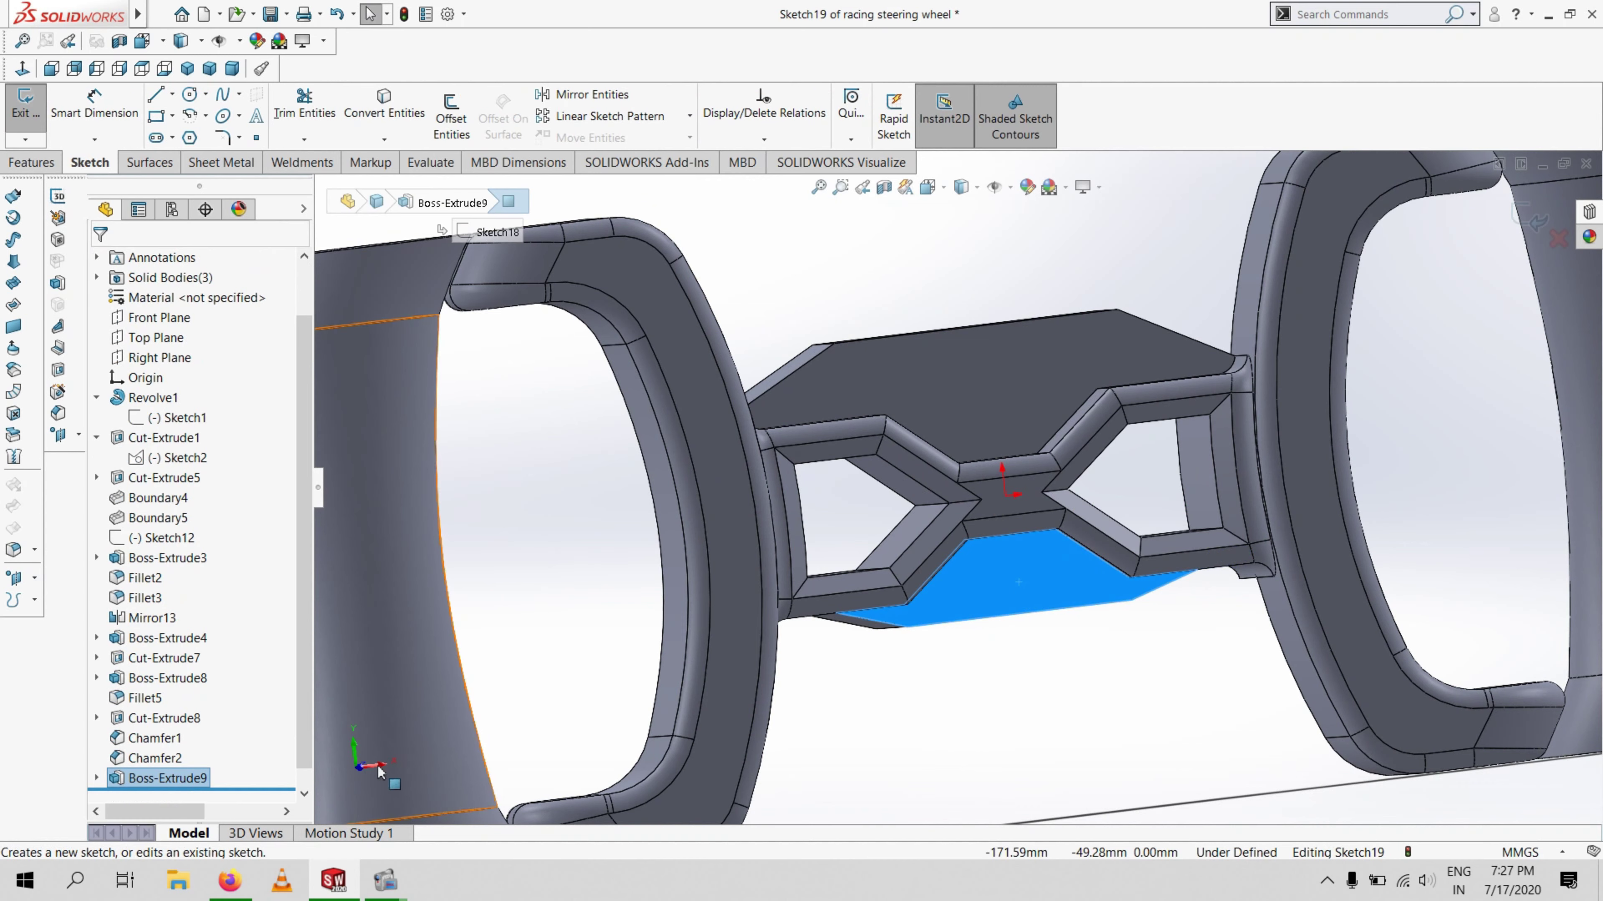
pyautogui.click(451, 116)
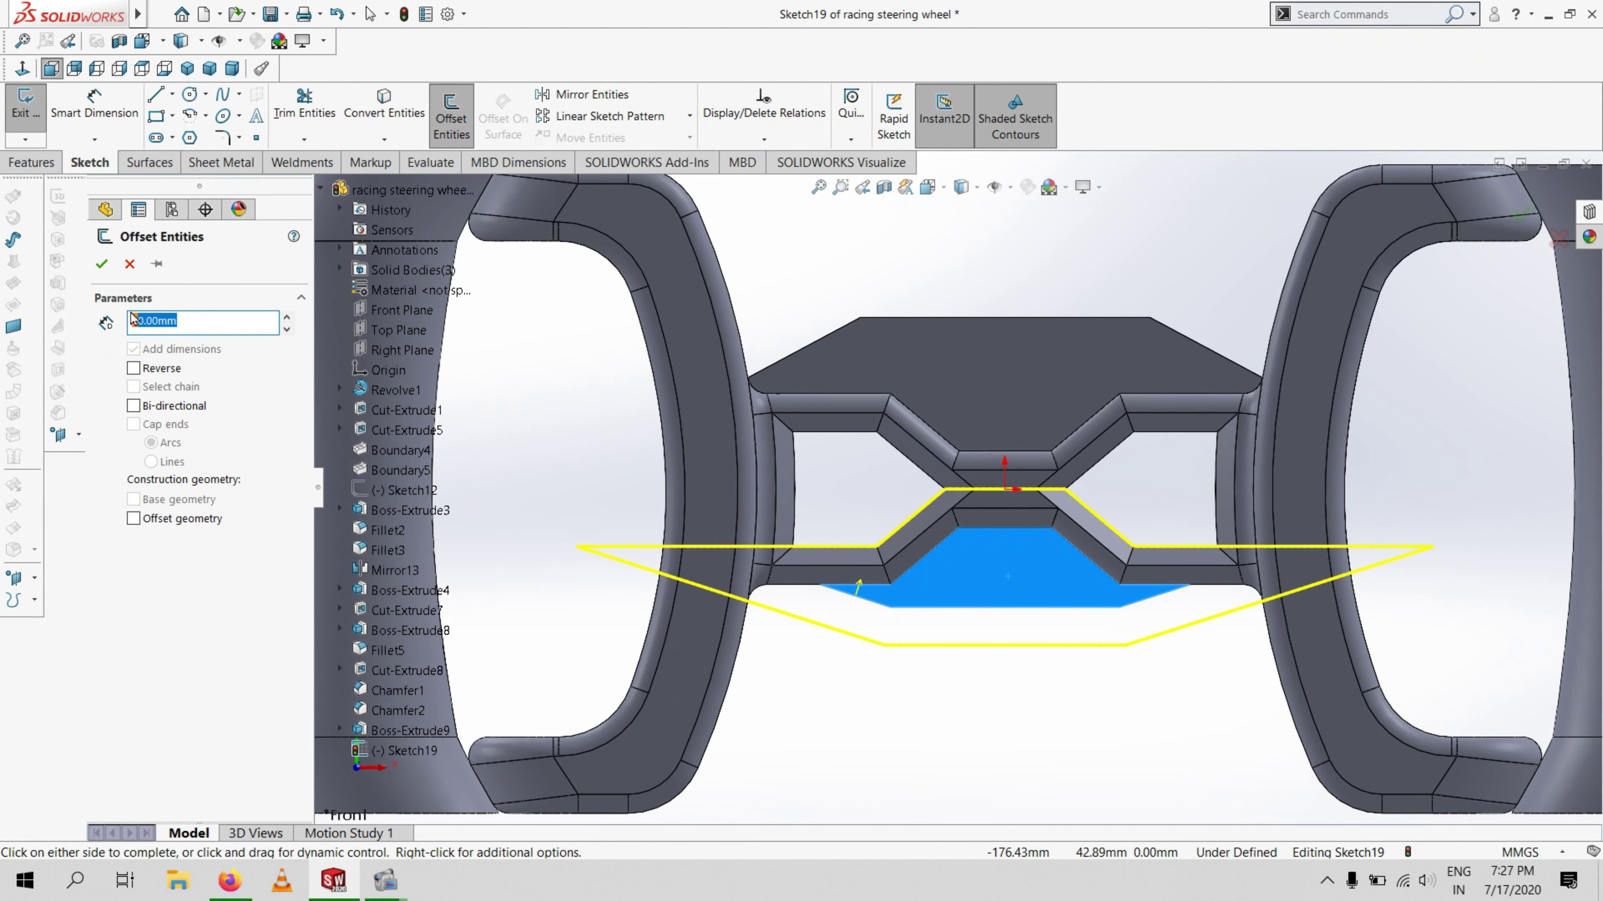
pyautogui.press('Return')
pyautogui.click(133, 369)
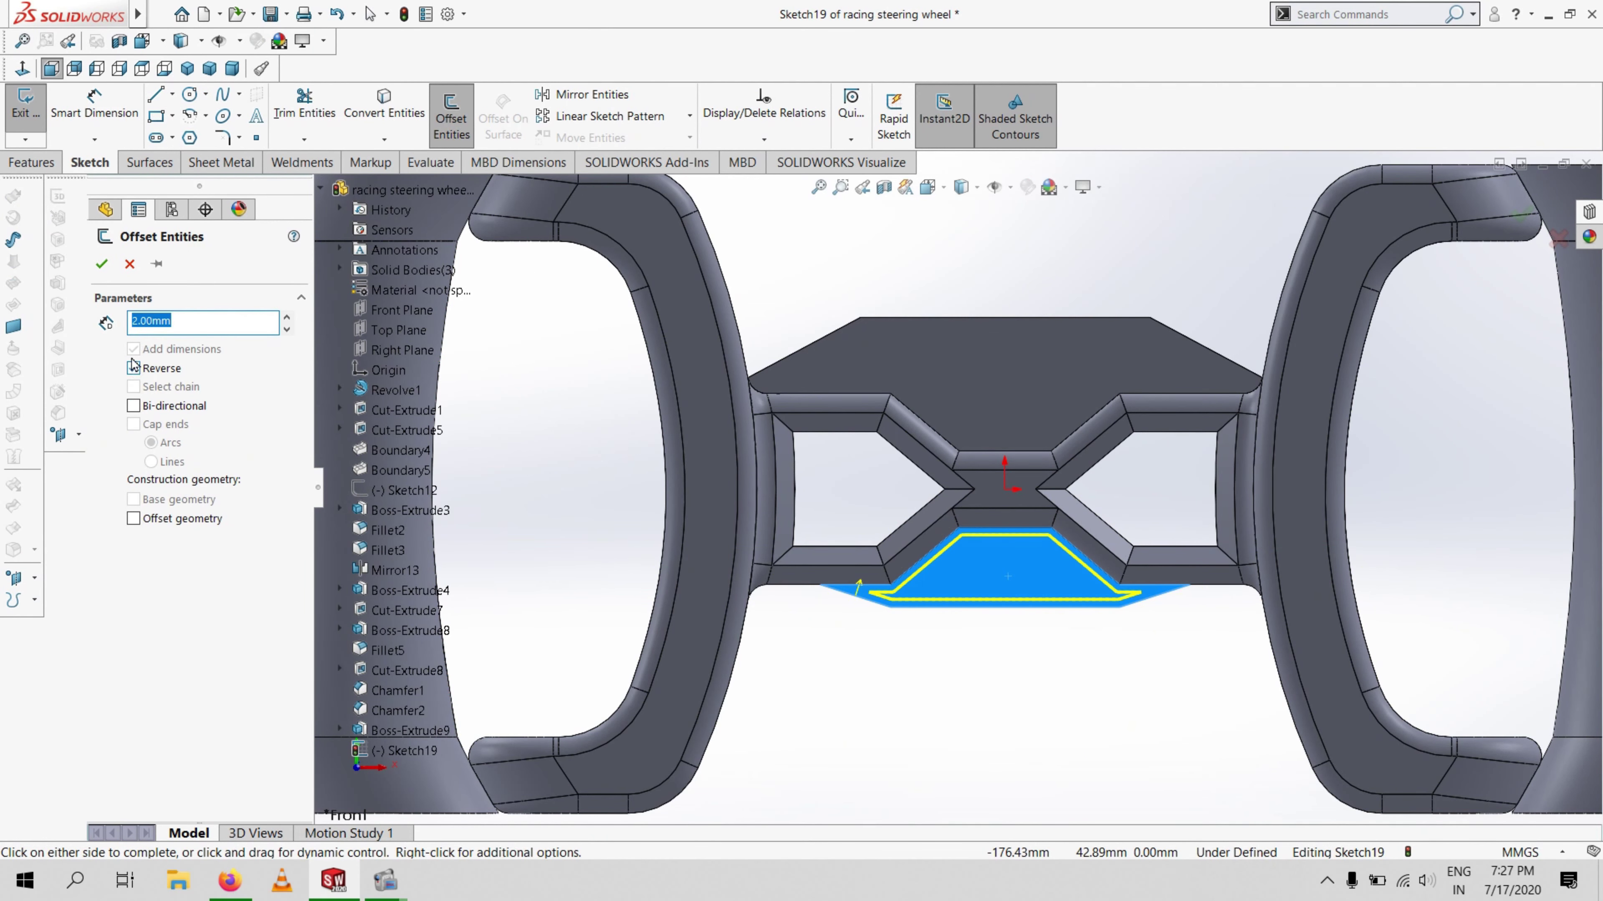
pyautogui.write('3')
pyautogui.press('Return')
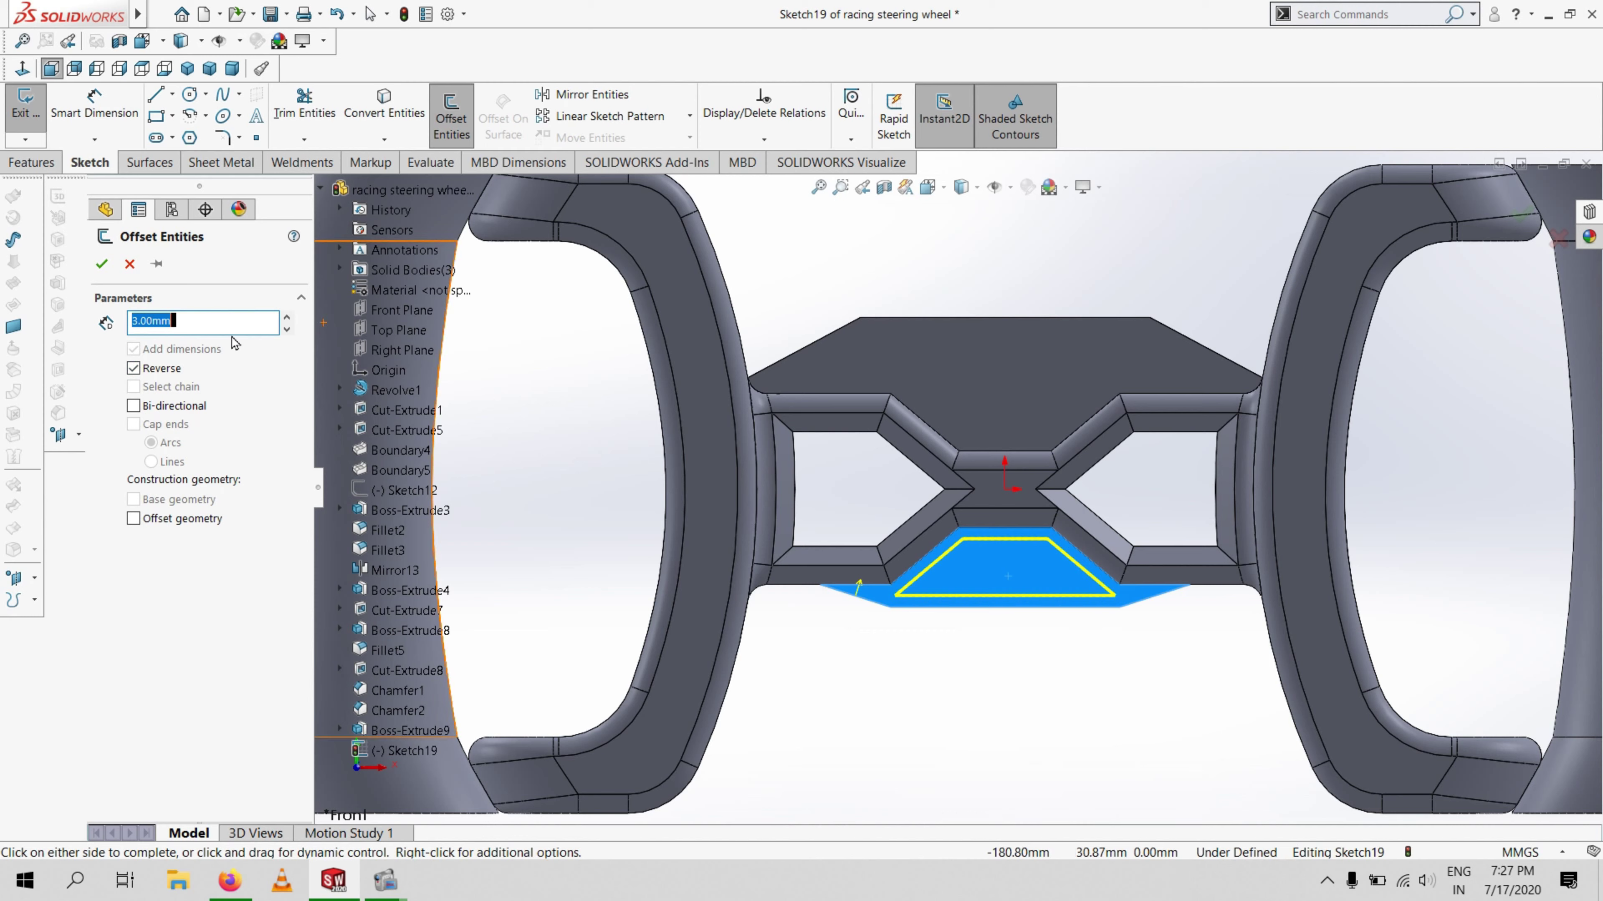
pyautogui.click(101, 264)
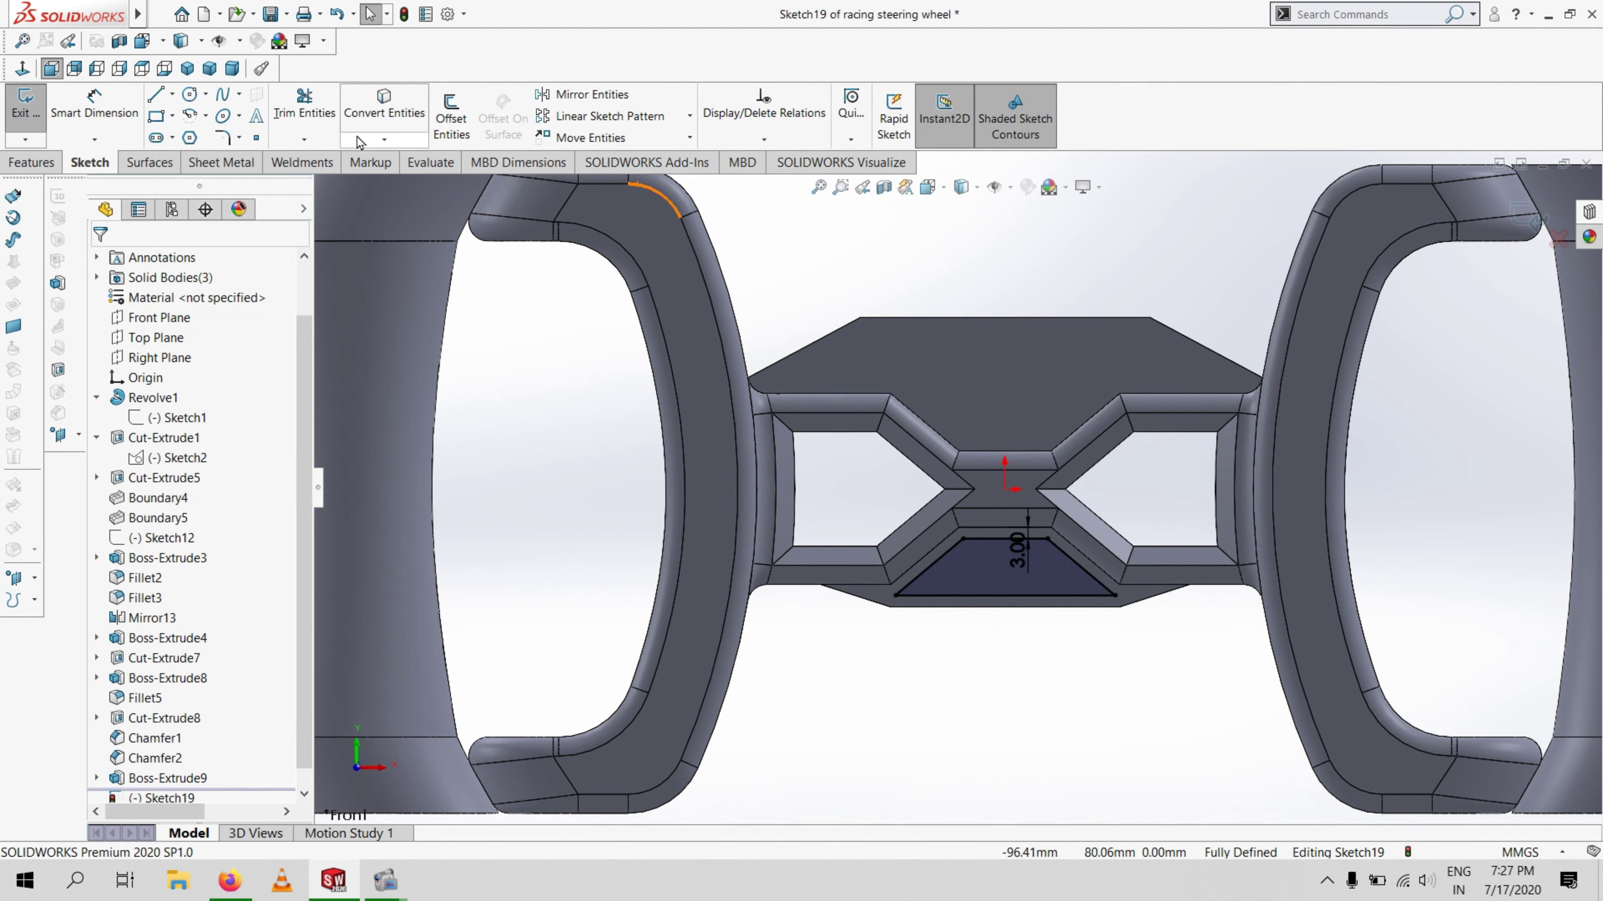
# Cut the offset trapezoid blind 5 mm deep into the boss
pyautogui.click(31, 163)
pyautogui.click(287, 117)
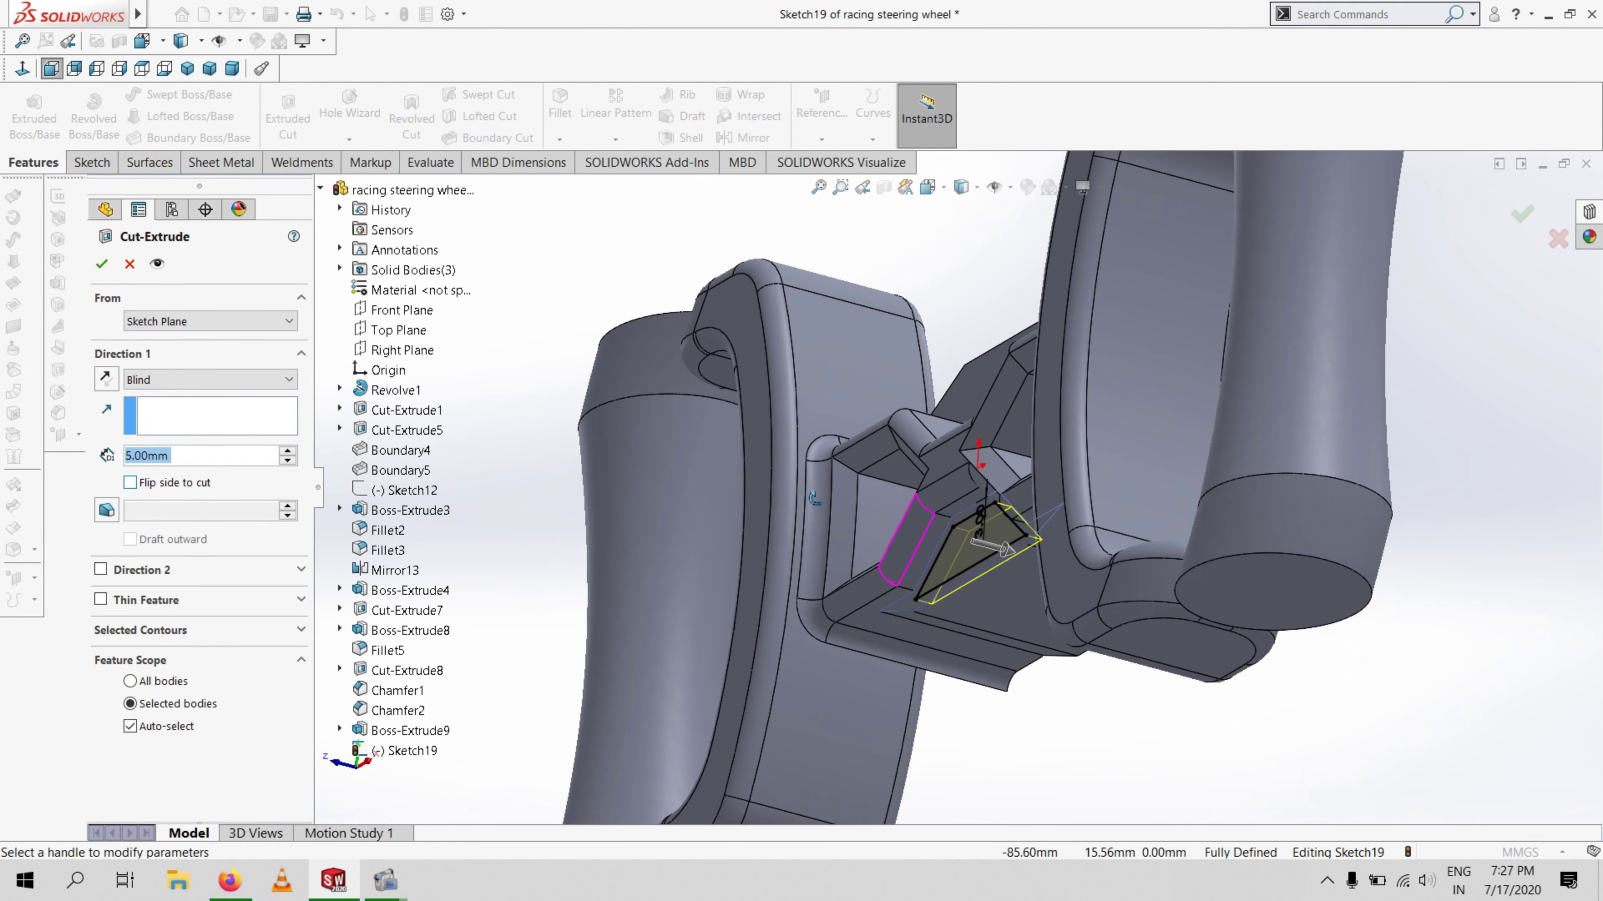
pyautogui.moveTo(815, 498); pyautogui.dragTo(825, 491, button='middle')
pyautogui.click(103, 263)
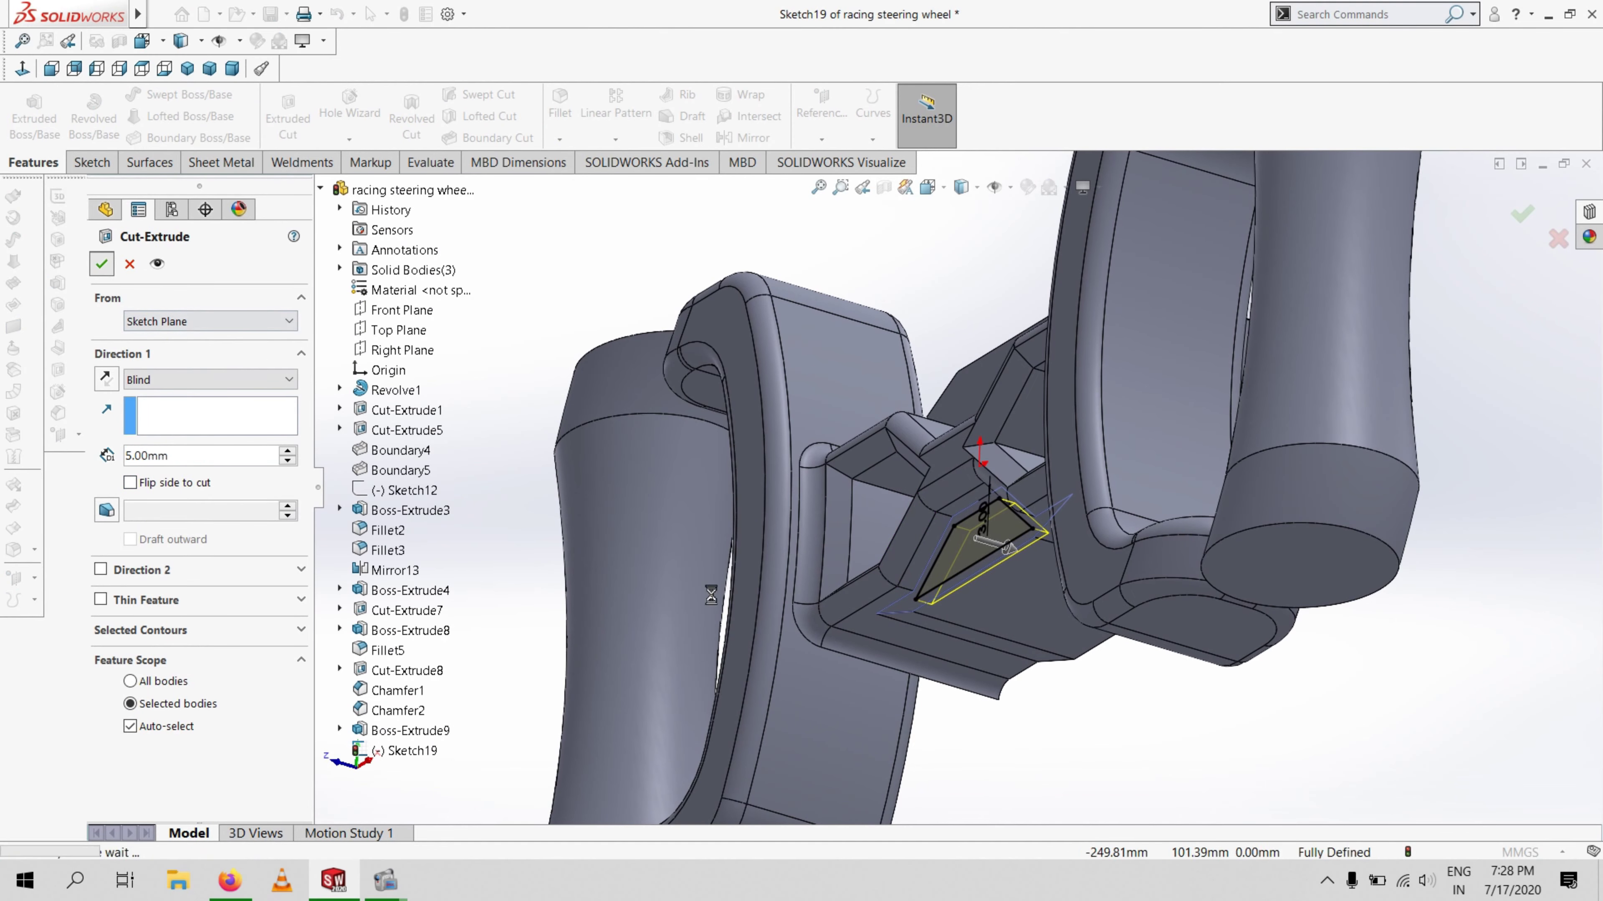
pyautogui.click(1009, 771)
# Start a chamfer with flipped direction and clear the trial edge selection on the lower boss's trapezoidal recess
pyautogui.moveTo(914, 690); pyautogui.dragTo(1173, 761, button='middle')
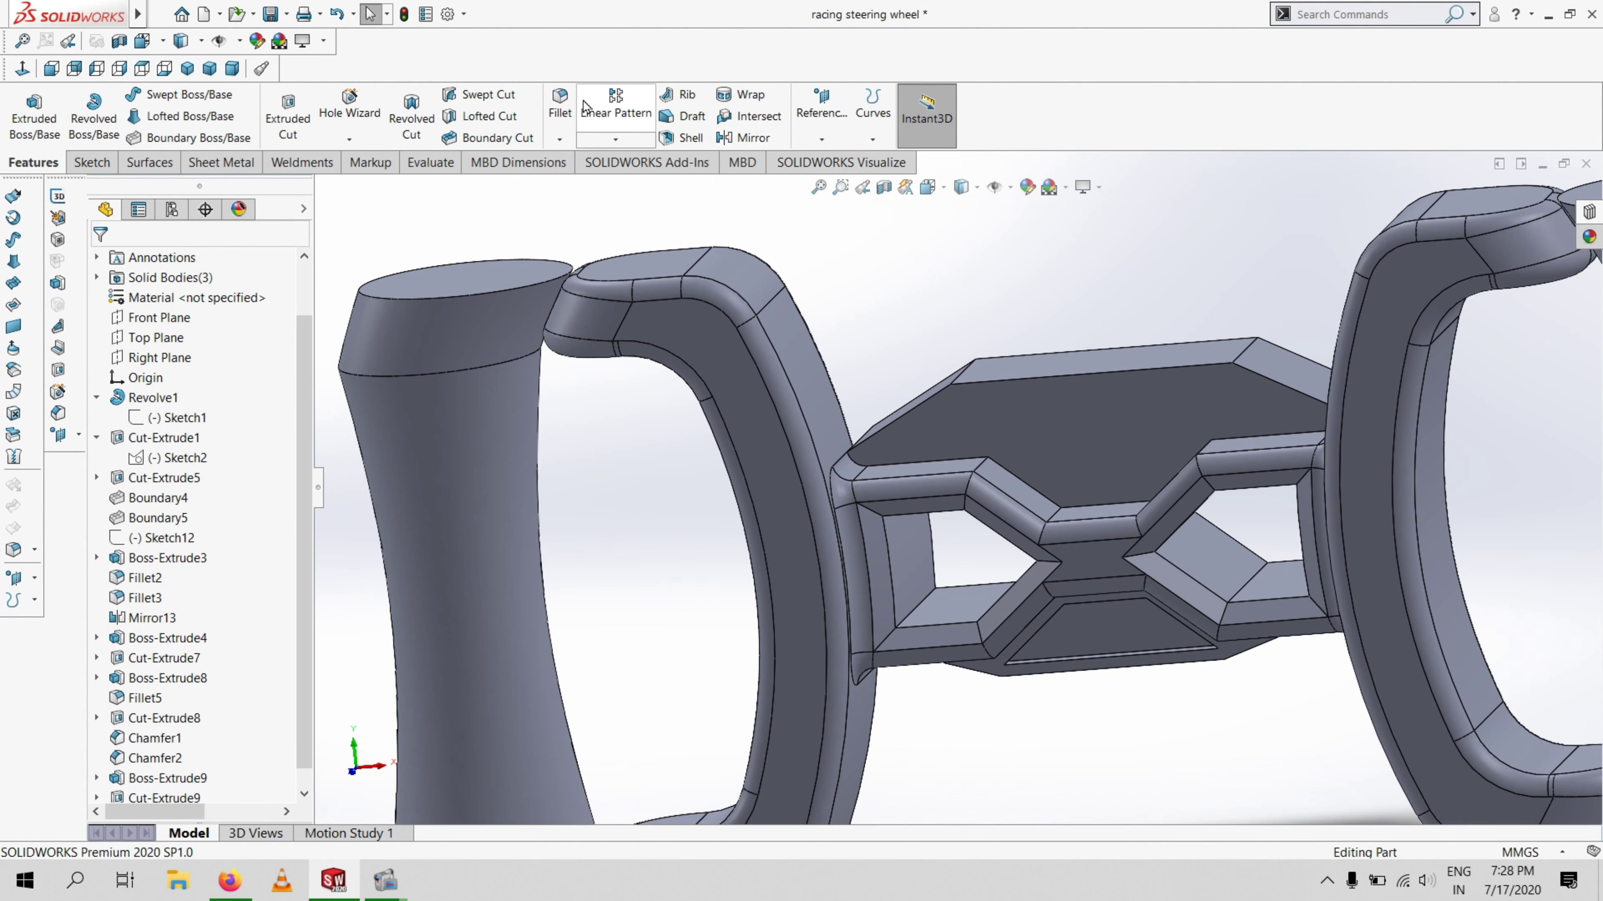
pyautogui.click(560, 139)
pyautogui.click(592, 181)
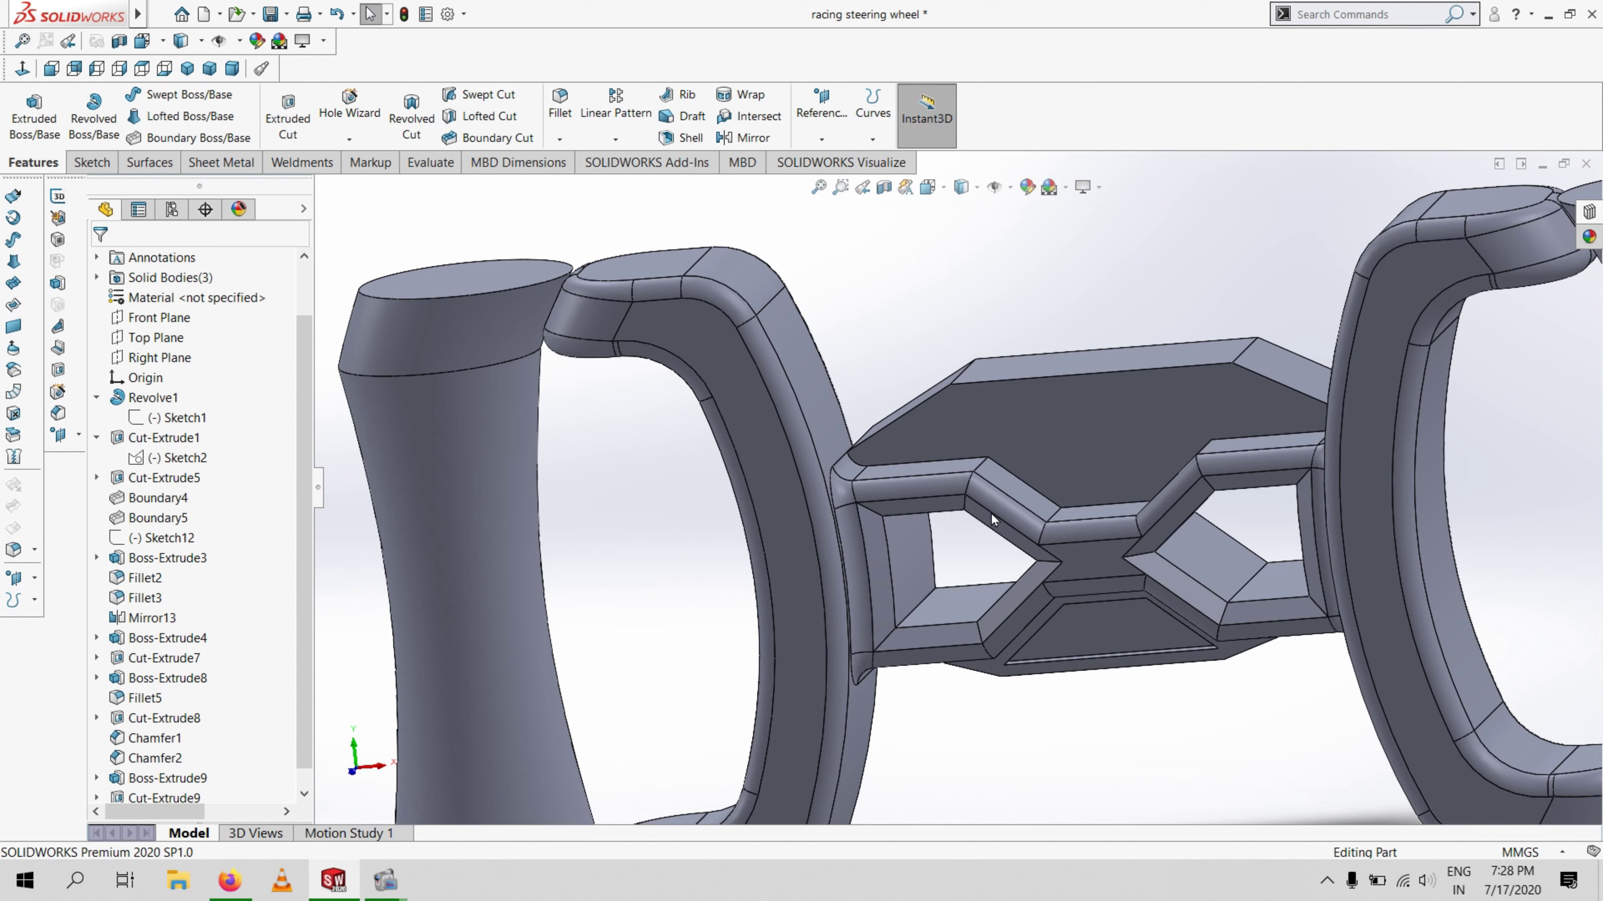
pyautogui.click(1041, 623)
pyautogui.click(1040, 622)
pyautogui.click(1040, 621)
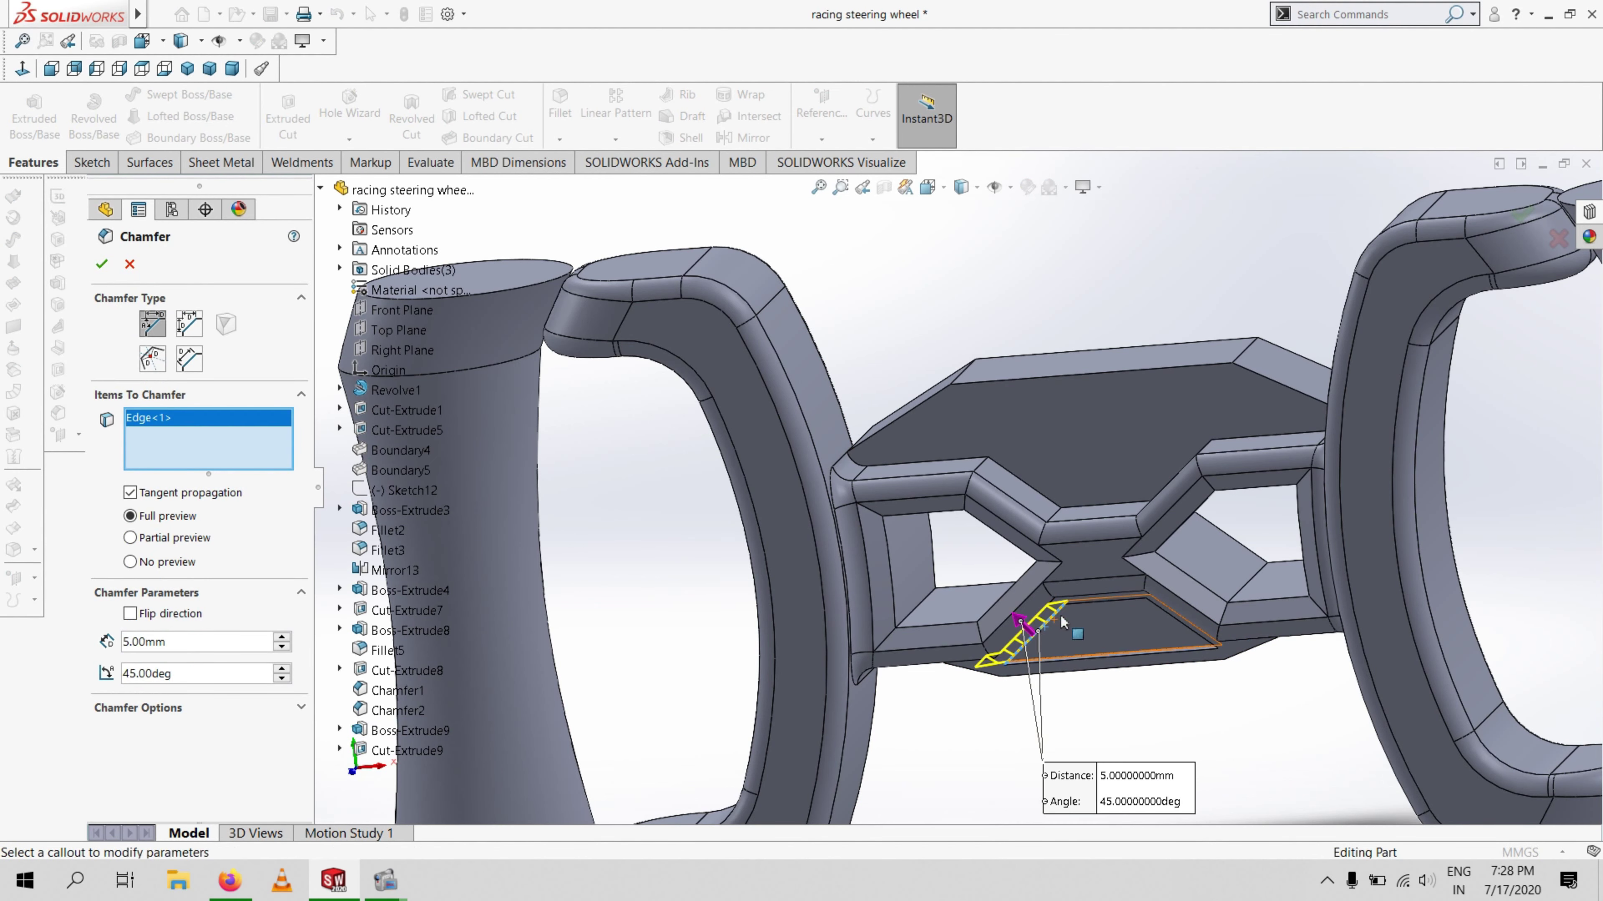
pyautogui.click(1081, 599)
pyautogui.moveTo(1122, 632); pyautogui.dragTo(1088, 603, button='middle')
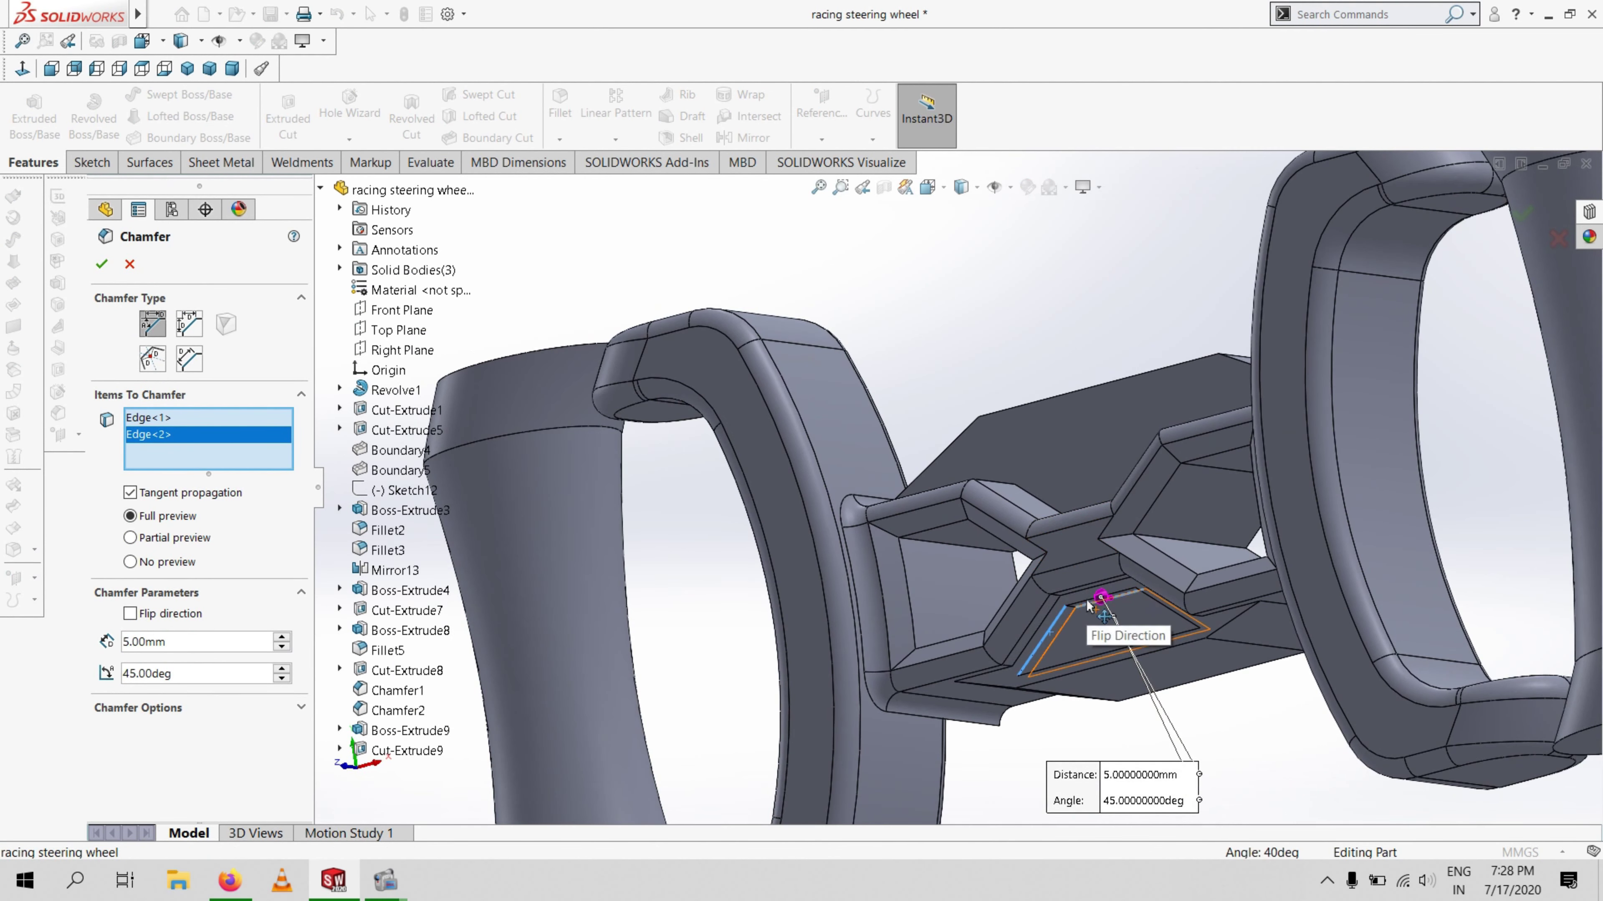
pyautogui.click(1092, 604)
pyautogui.click(1083, 609)
pyautogui.rightClick(199, 453)
pyautogui.click(234, 463)
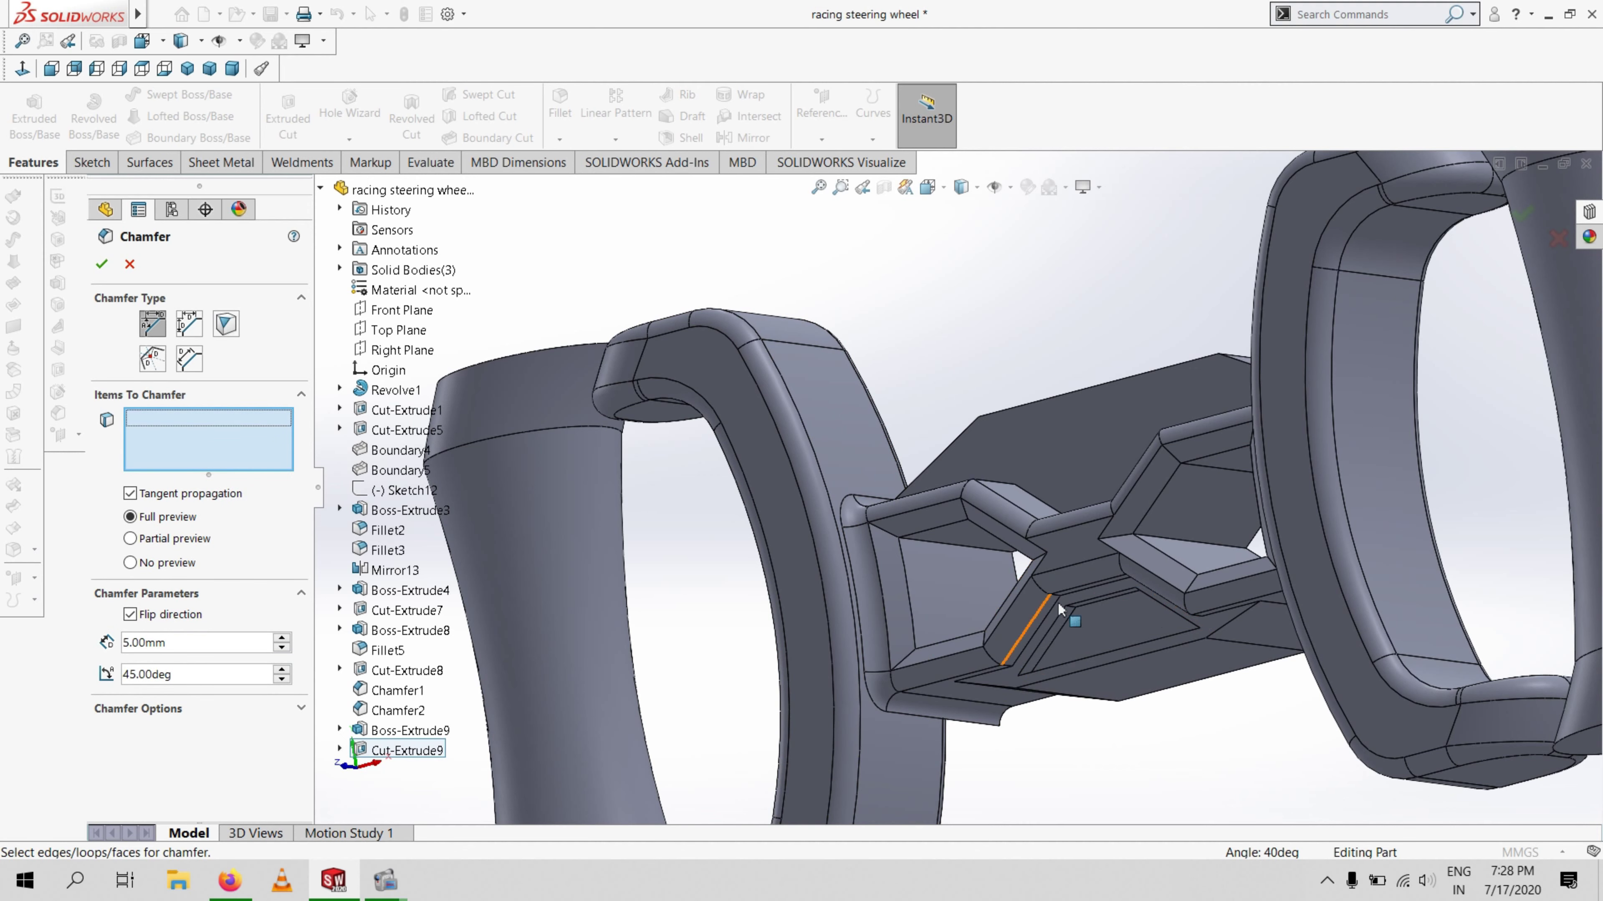
# Chamfer the four edges of the lower boss's trapezoidal recess 5 mm at 45 degrees
pyautogui.click(1087, 599)
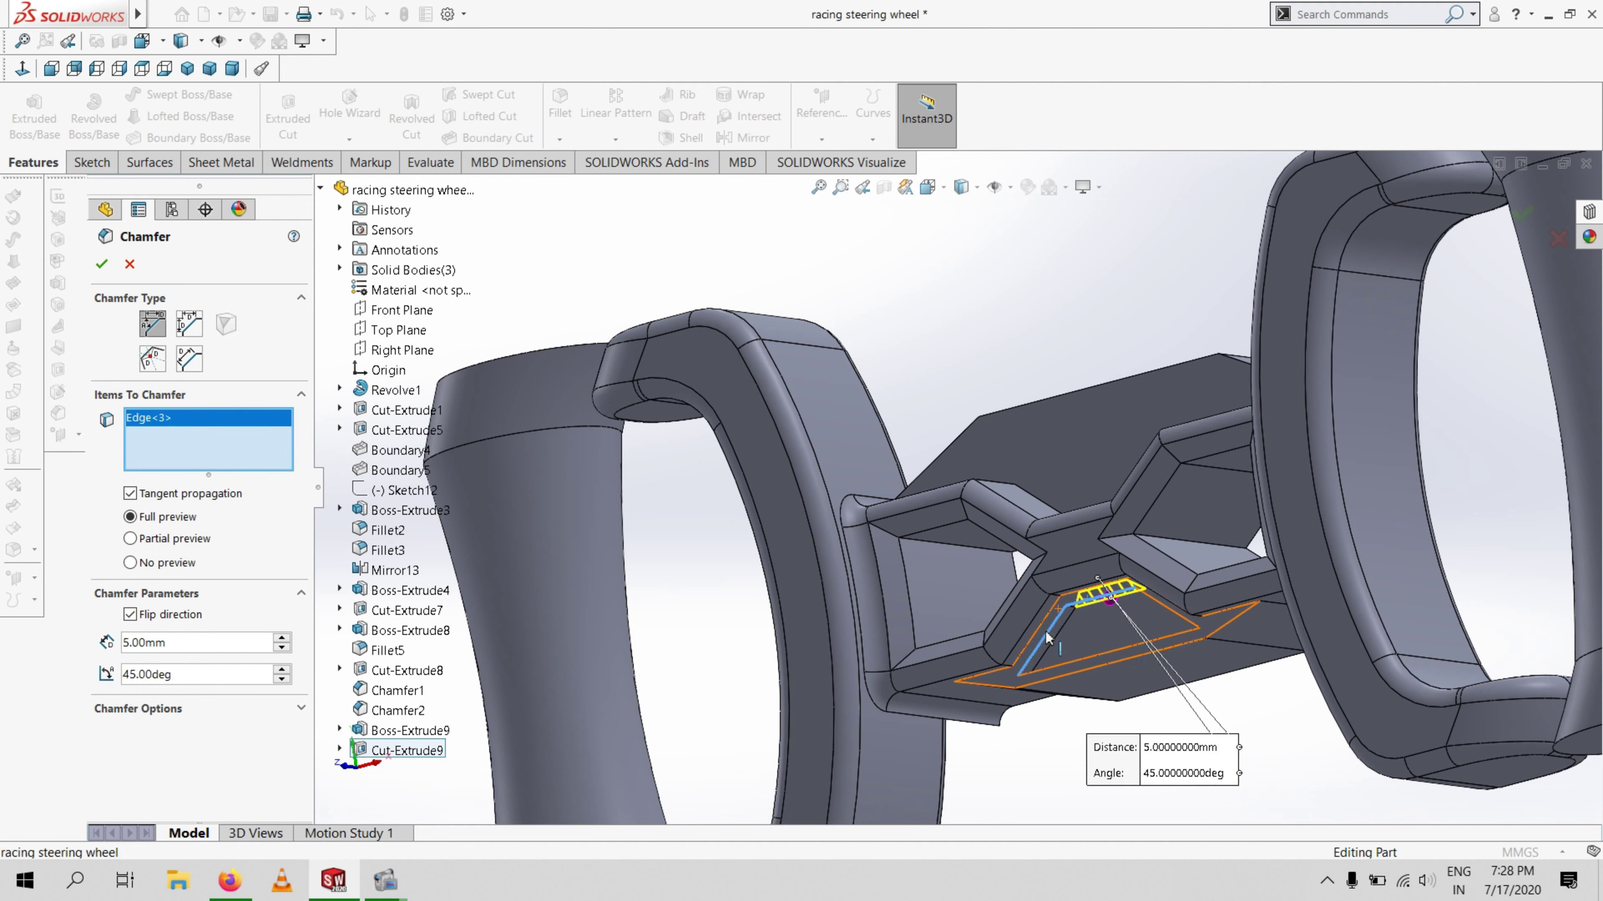
pyautogui.click(1047, 638)
pyautogui.click(1107, 650)
pyautogui.click(1166, 608)
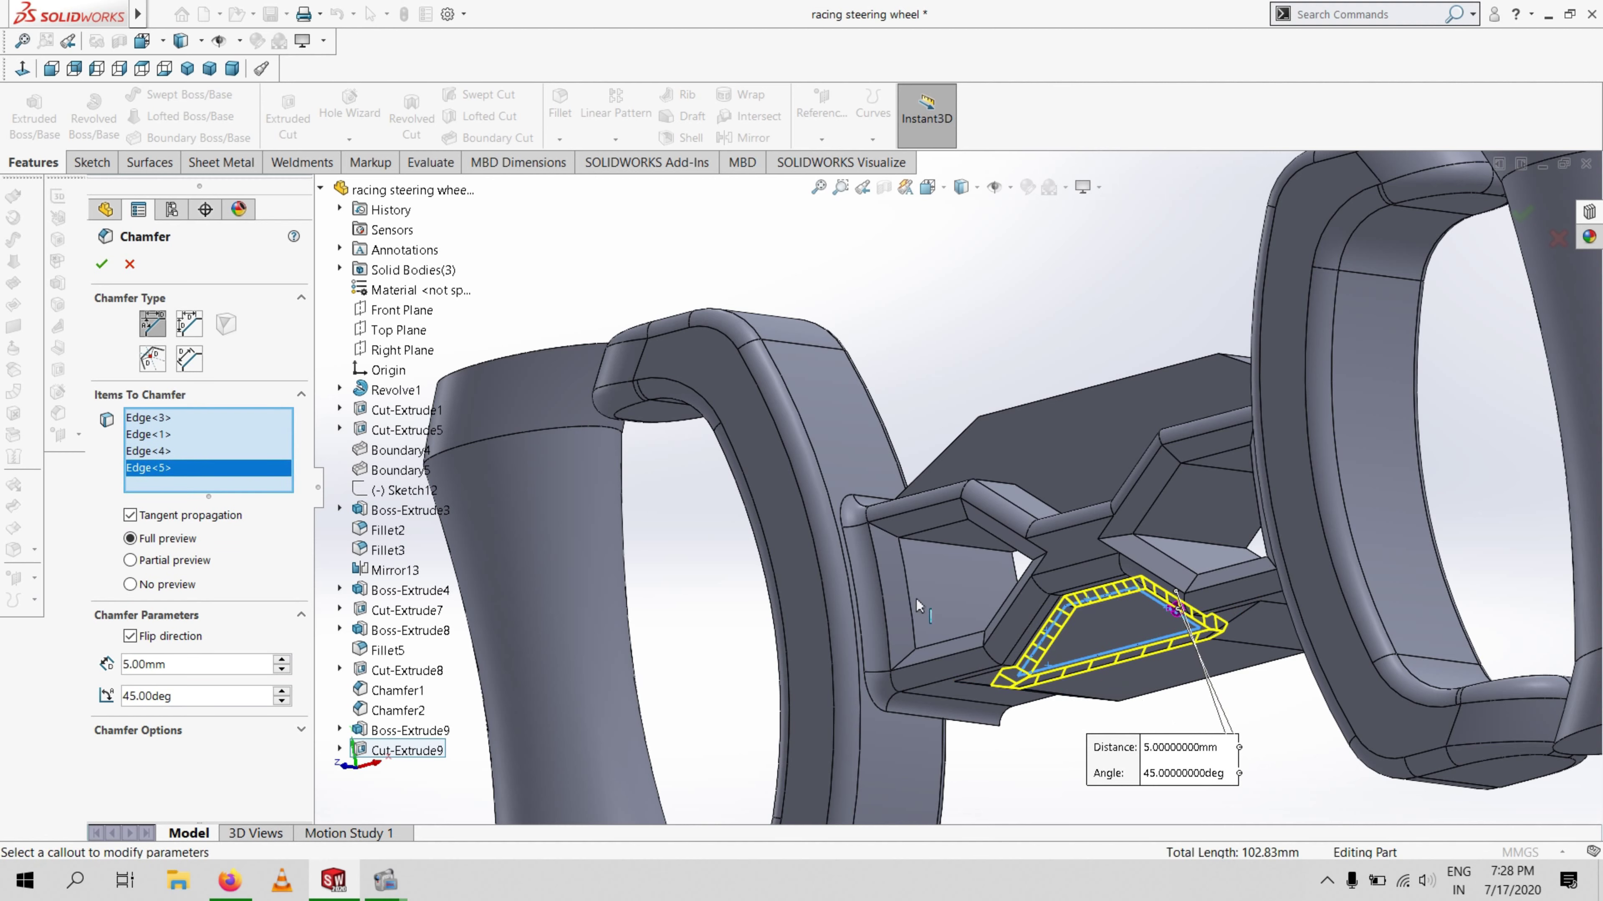
pyautogui.click(101, 265)
# Start a sketch on the recess floor in front view and draw two circles side by side, each about 3 mm in radius
pyautogui.moveTo(1270, 755); pyautogui.dragTo(1226, 727, button='middle')
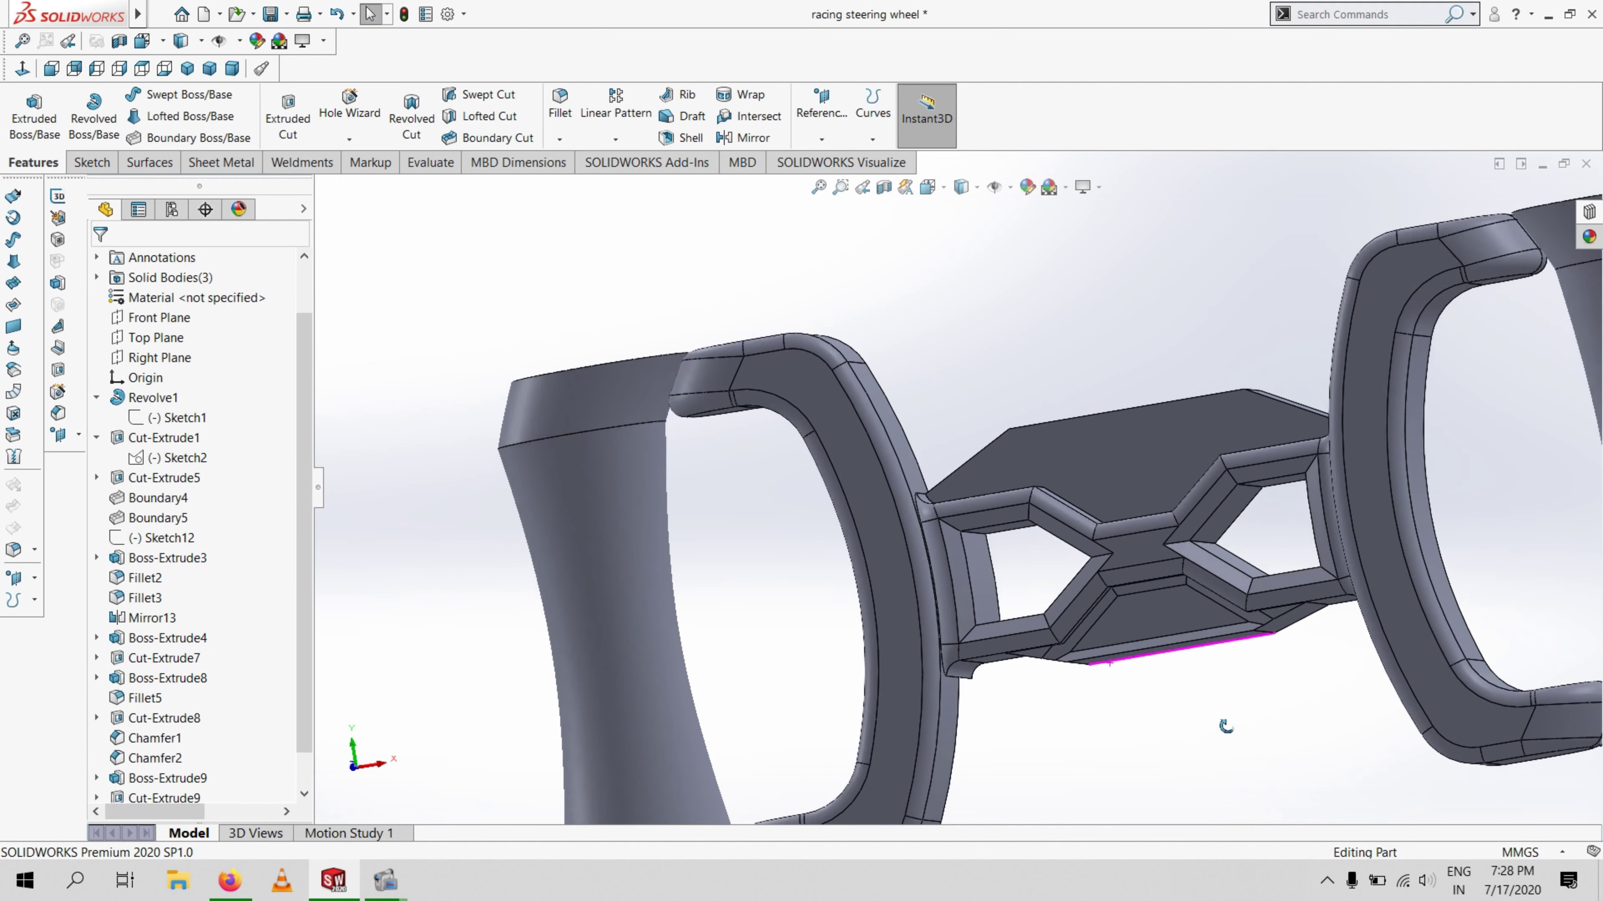
pyautogui.hotkey('ctrl', '1')
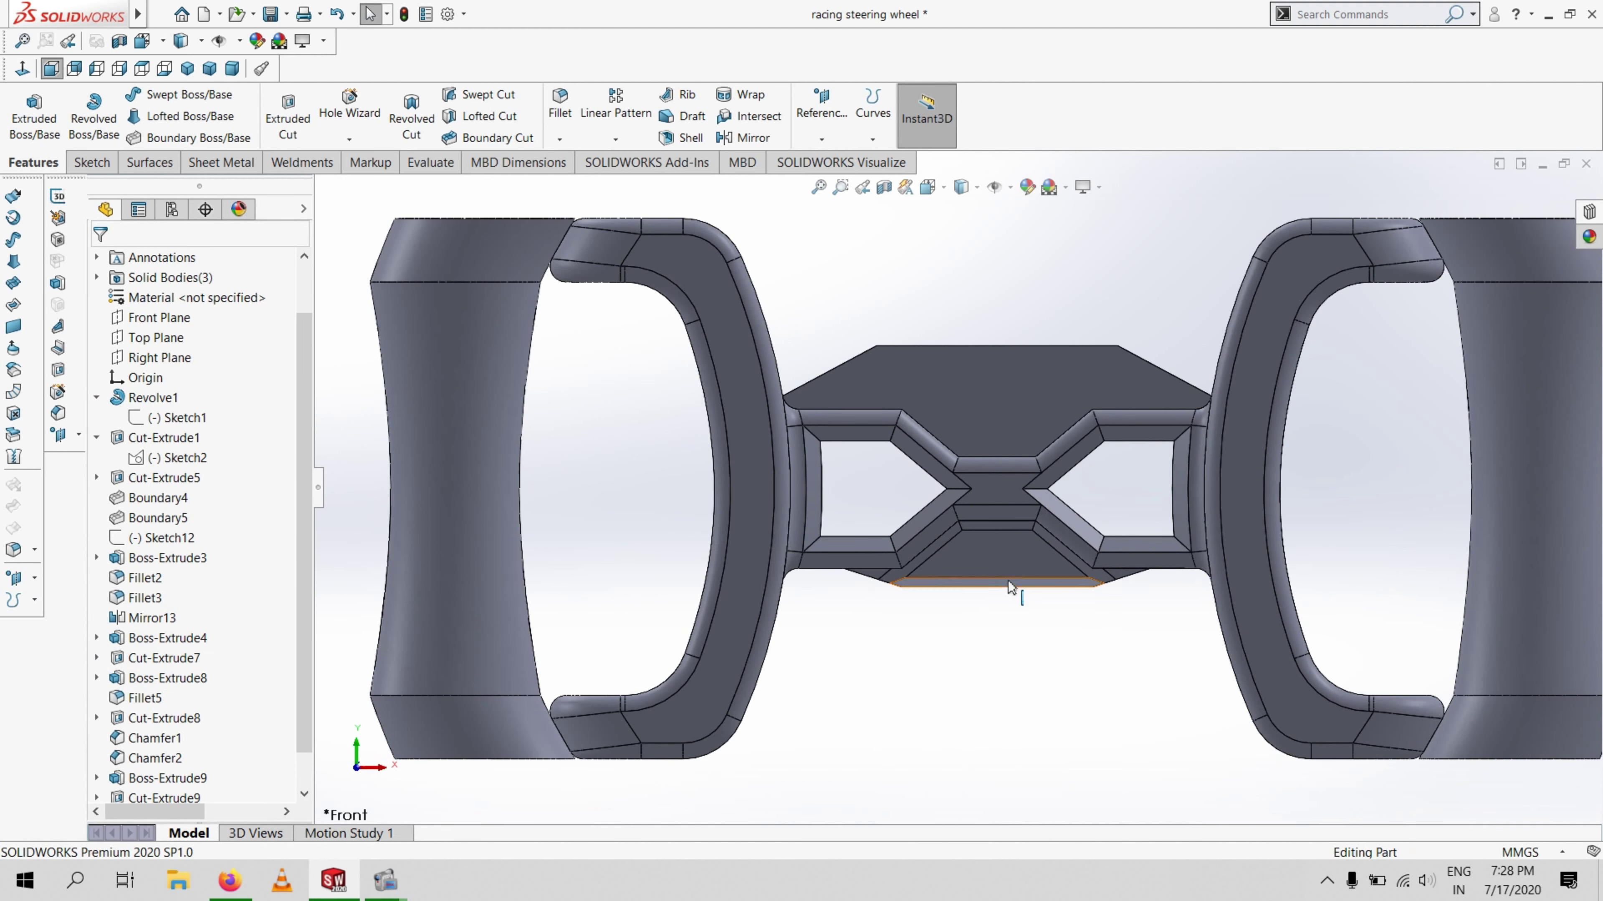
pyautogui.click(999, 553)
pyautogui.click(1063, 519)
pyautogui.click(1010, 611)
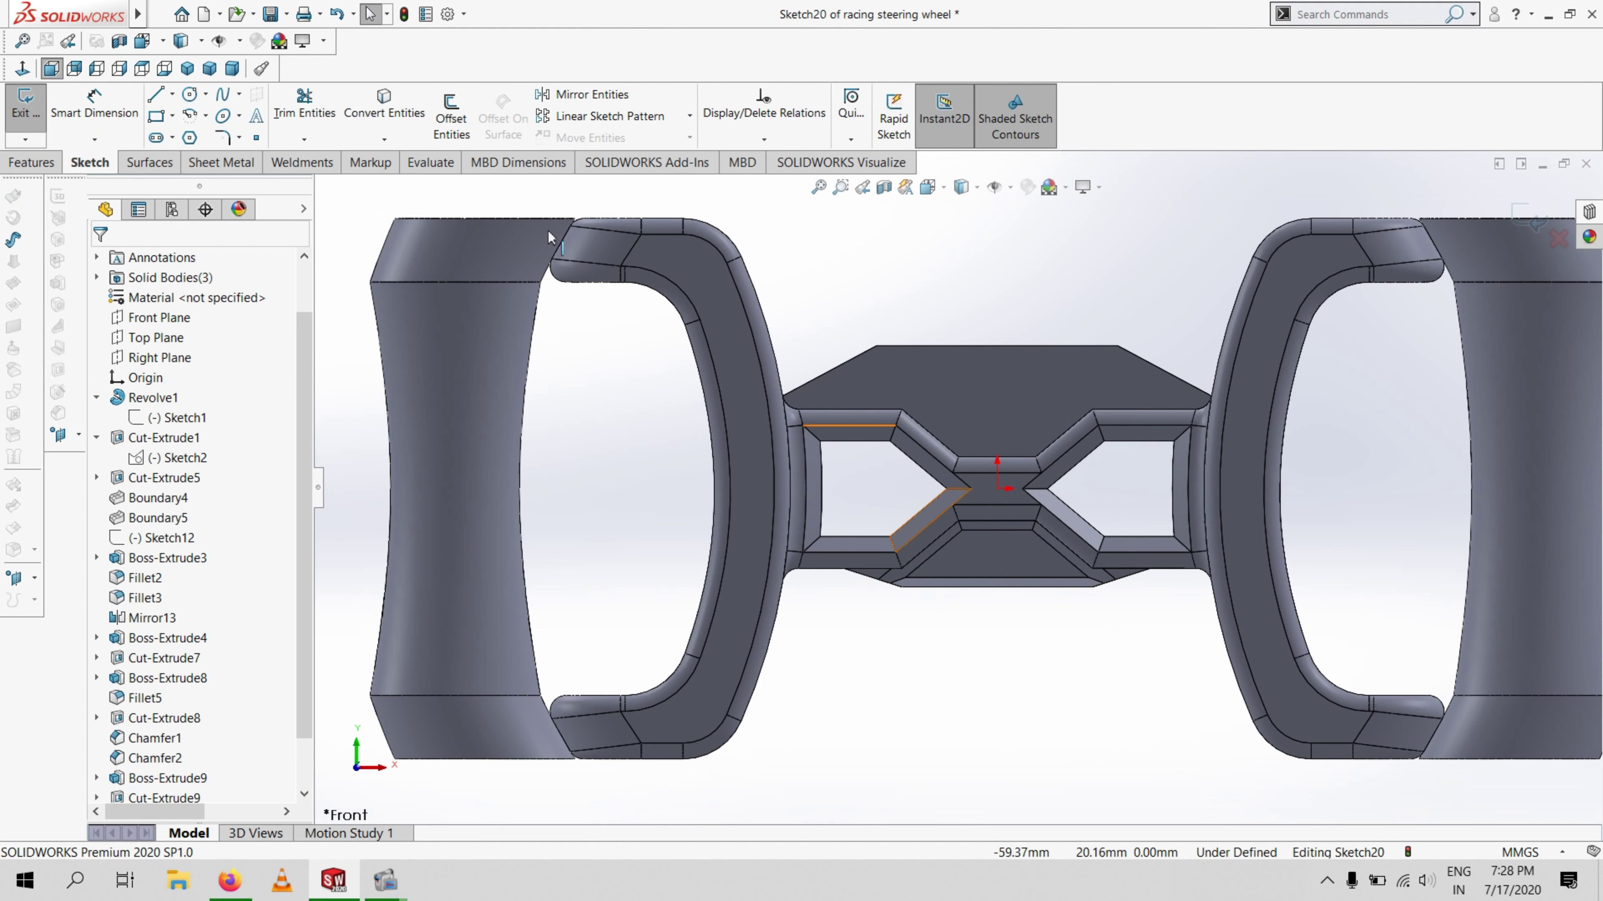
pyautogui.click(191, 98)
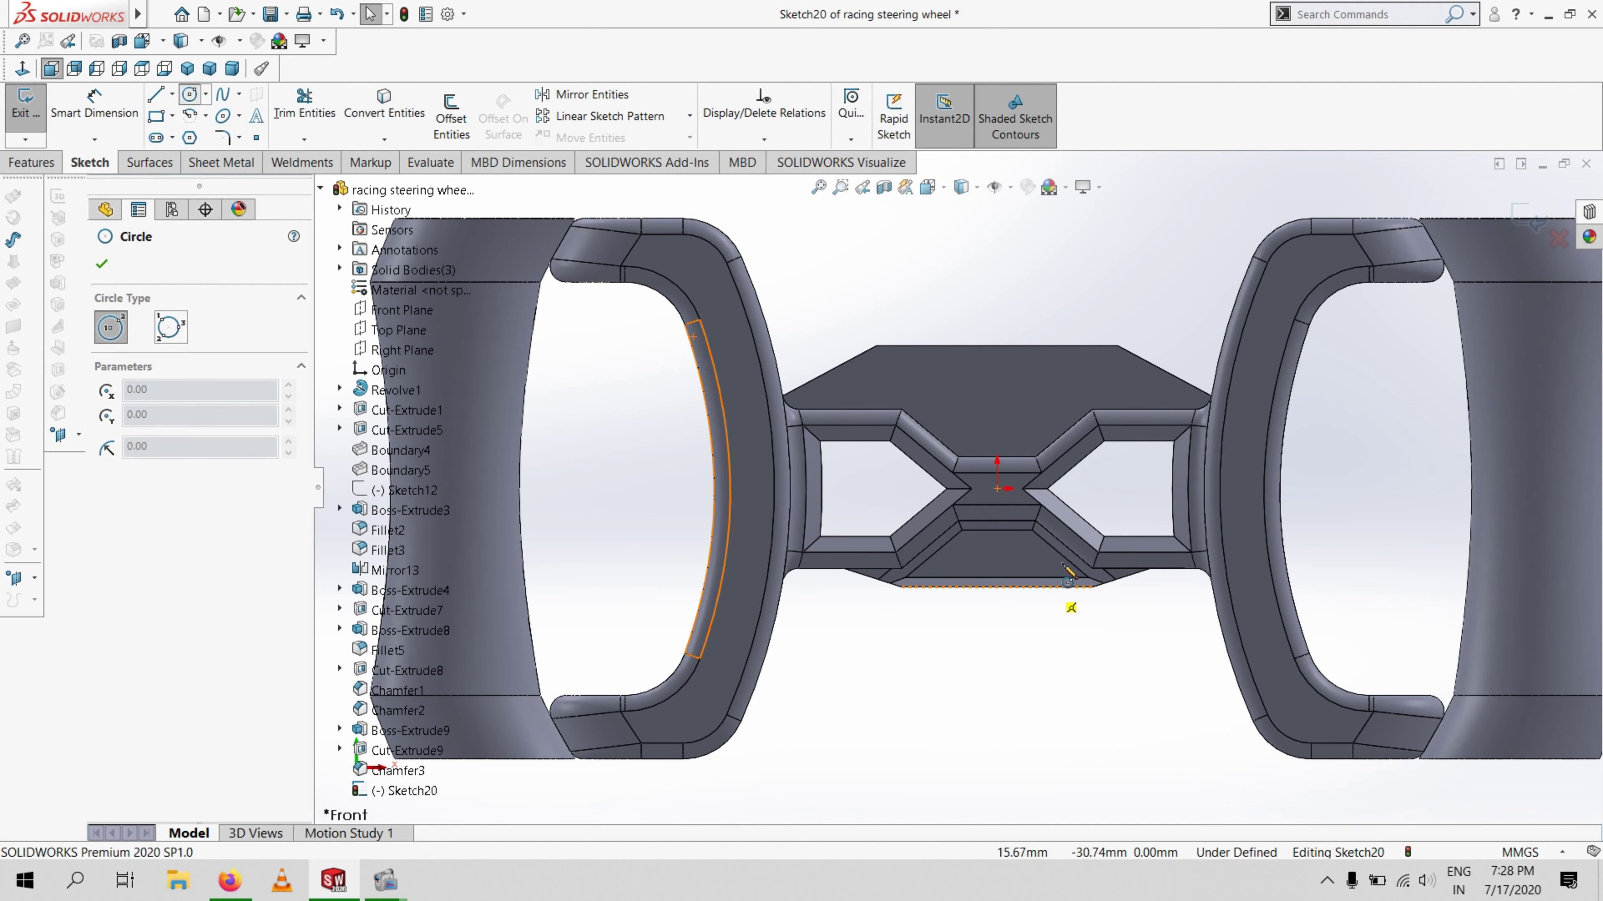
pyautogui.click(954, 555)
pyautogui.click(980, 556)
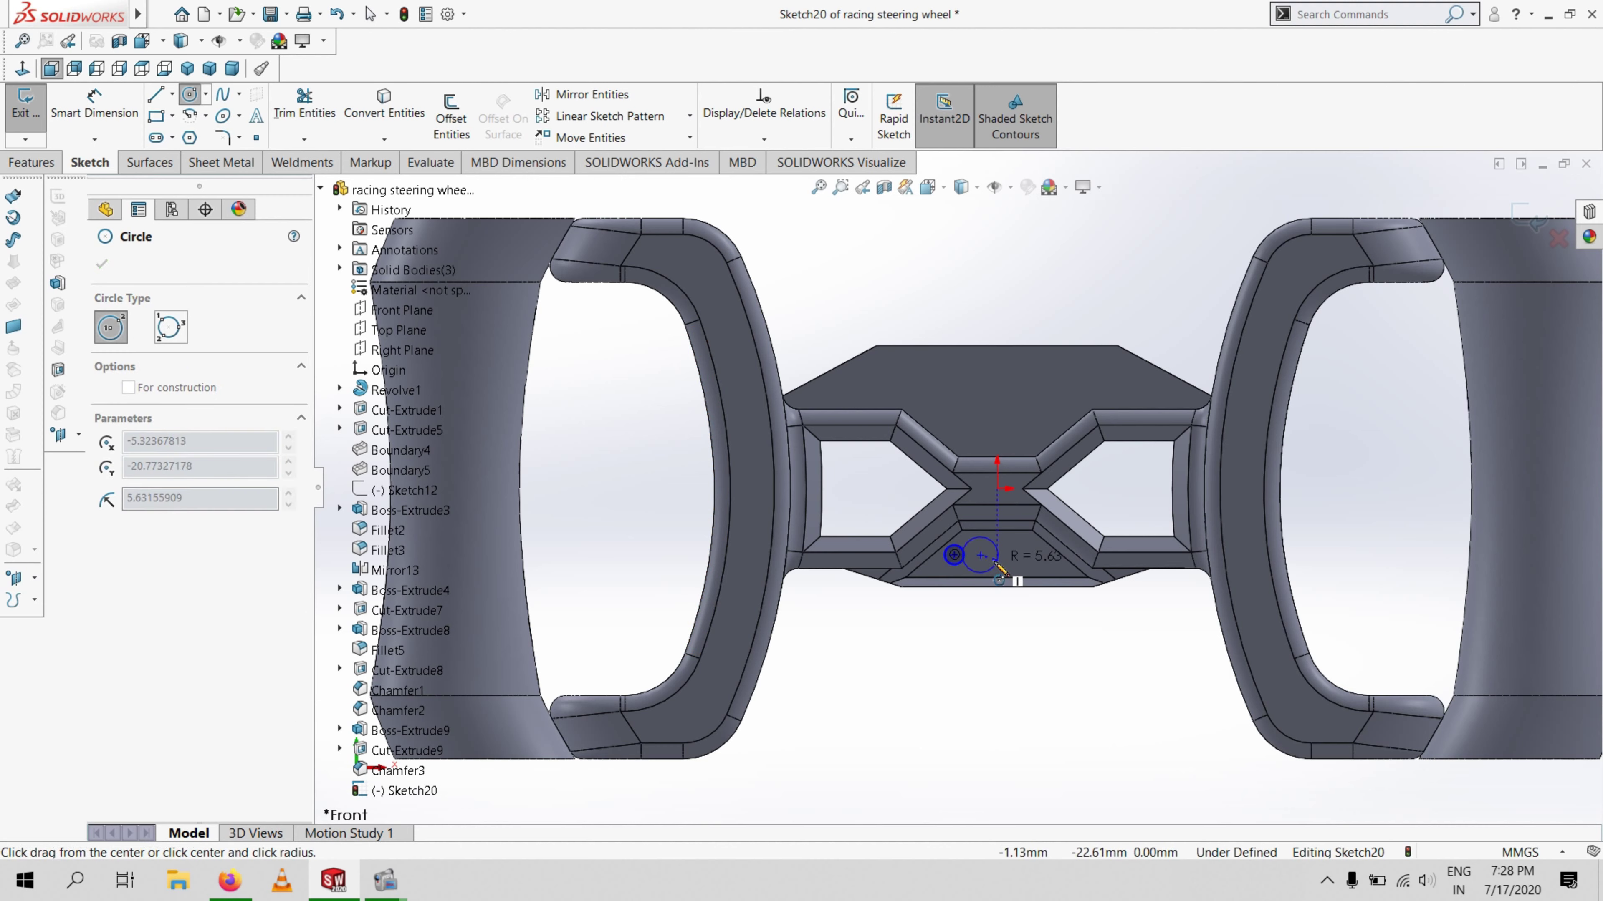
pyautogui.click(995, 567)
# Draw a vertical centerline about 67.7 mm long straight down from the origin
pyautogui.click(172, 94)
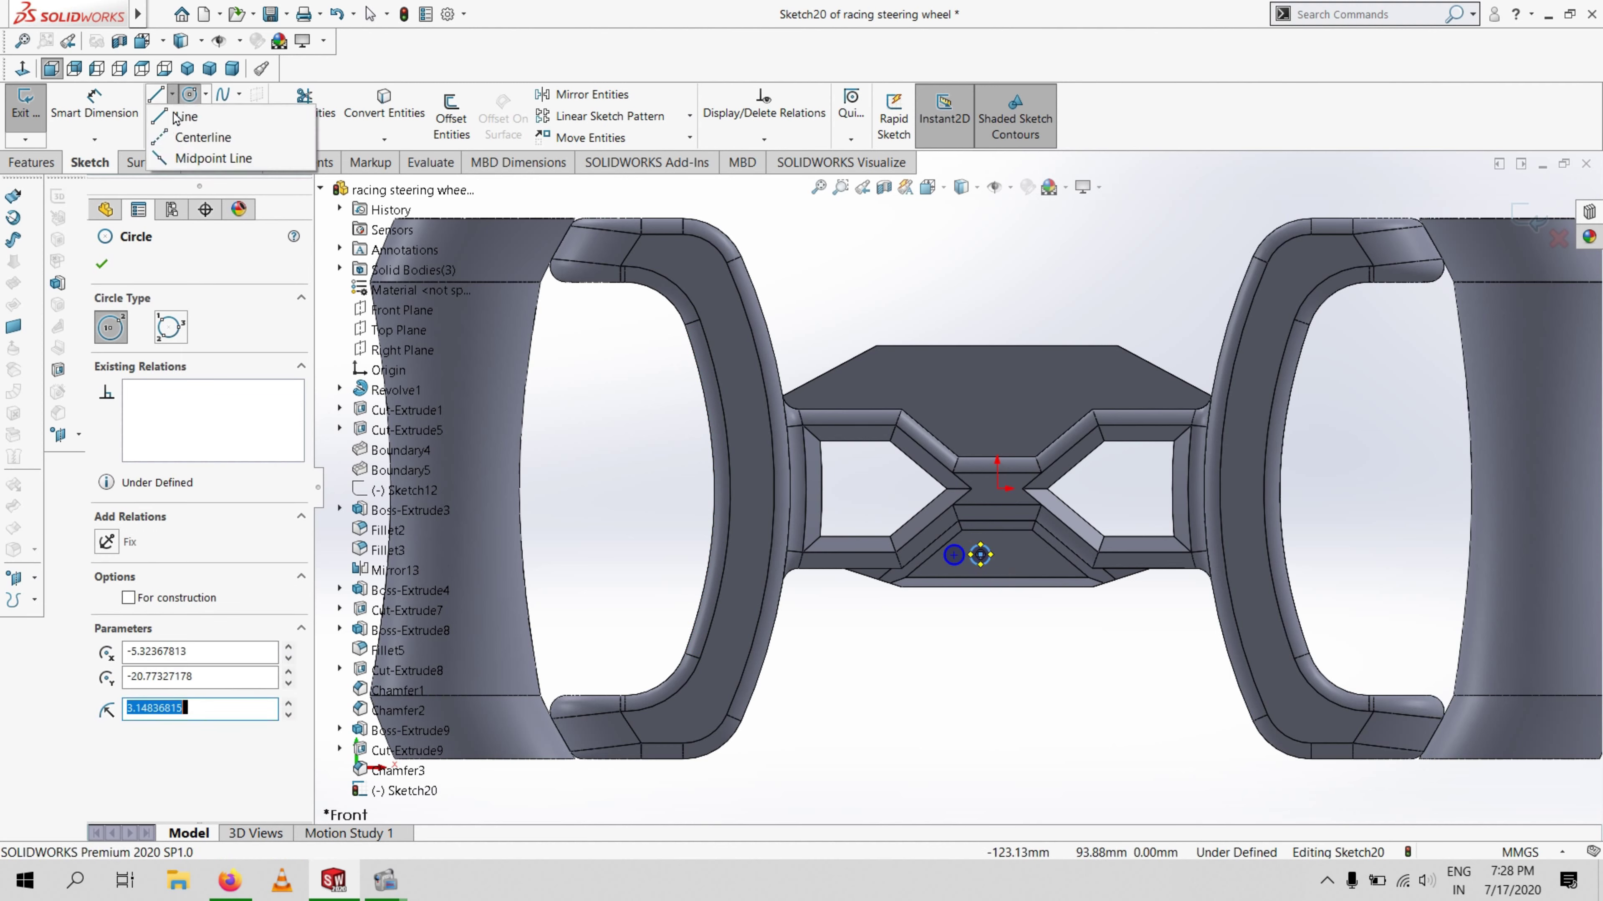
pyautogui.click(240, 136)
pyautogui.click(997, 488)
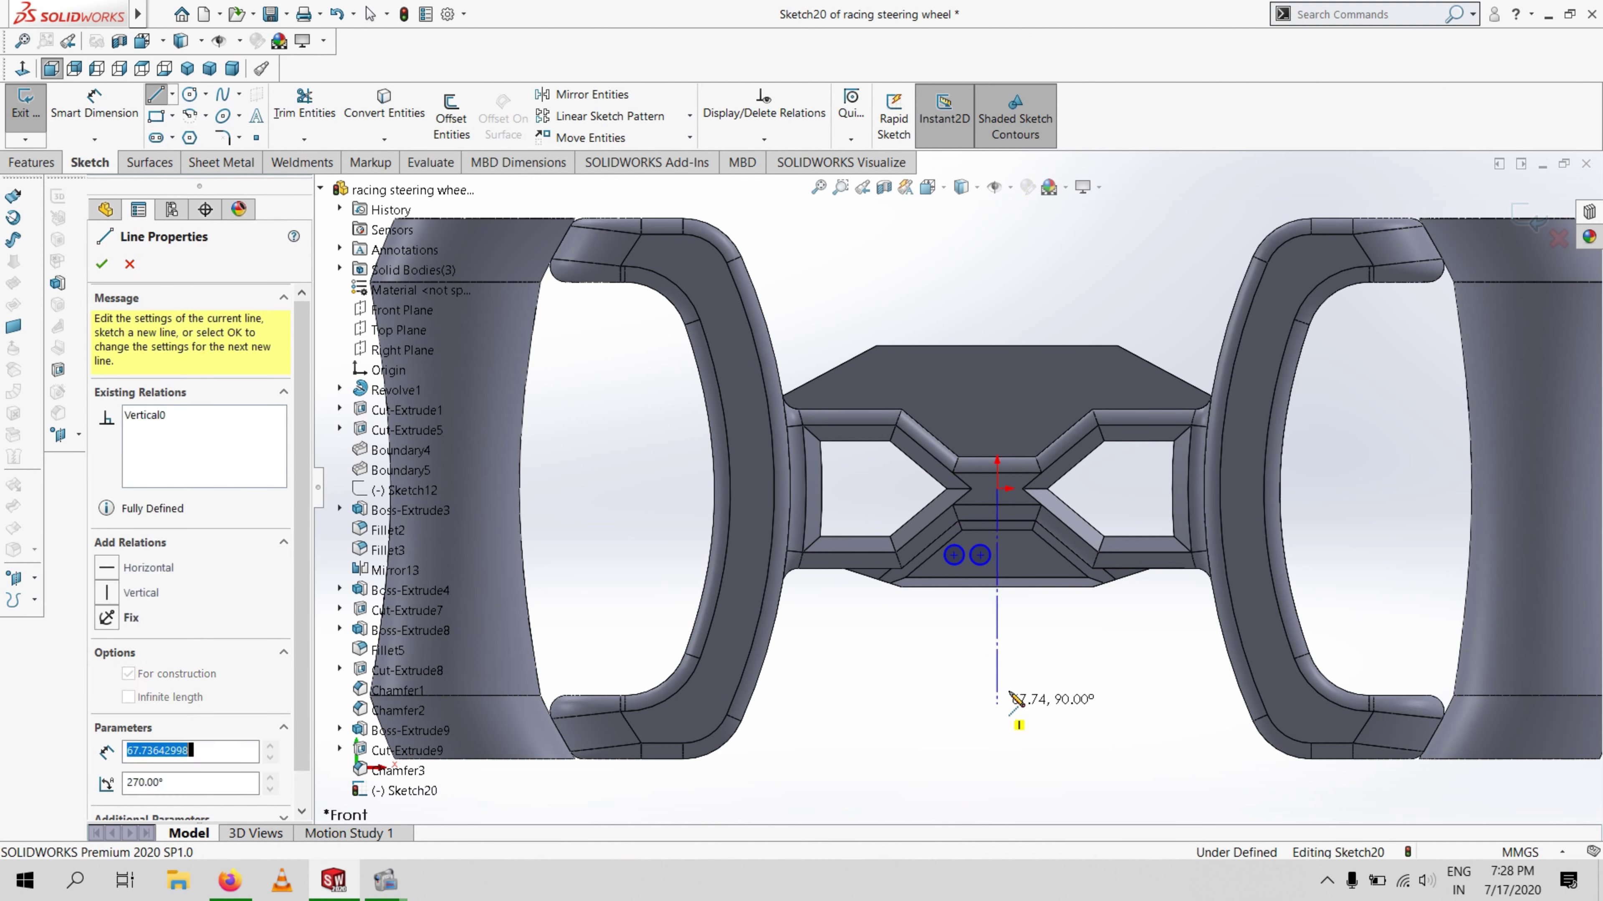
pyautogui.click(997, 705)
pyautogui.press('Escape')
pyautogui.scroll(-5, 988, 550)
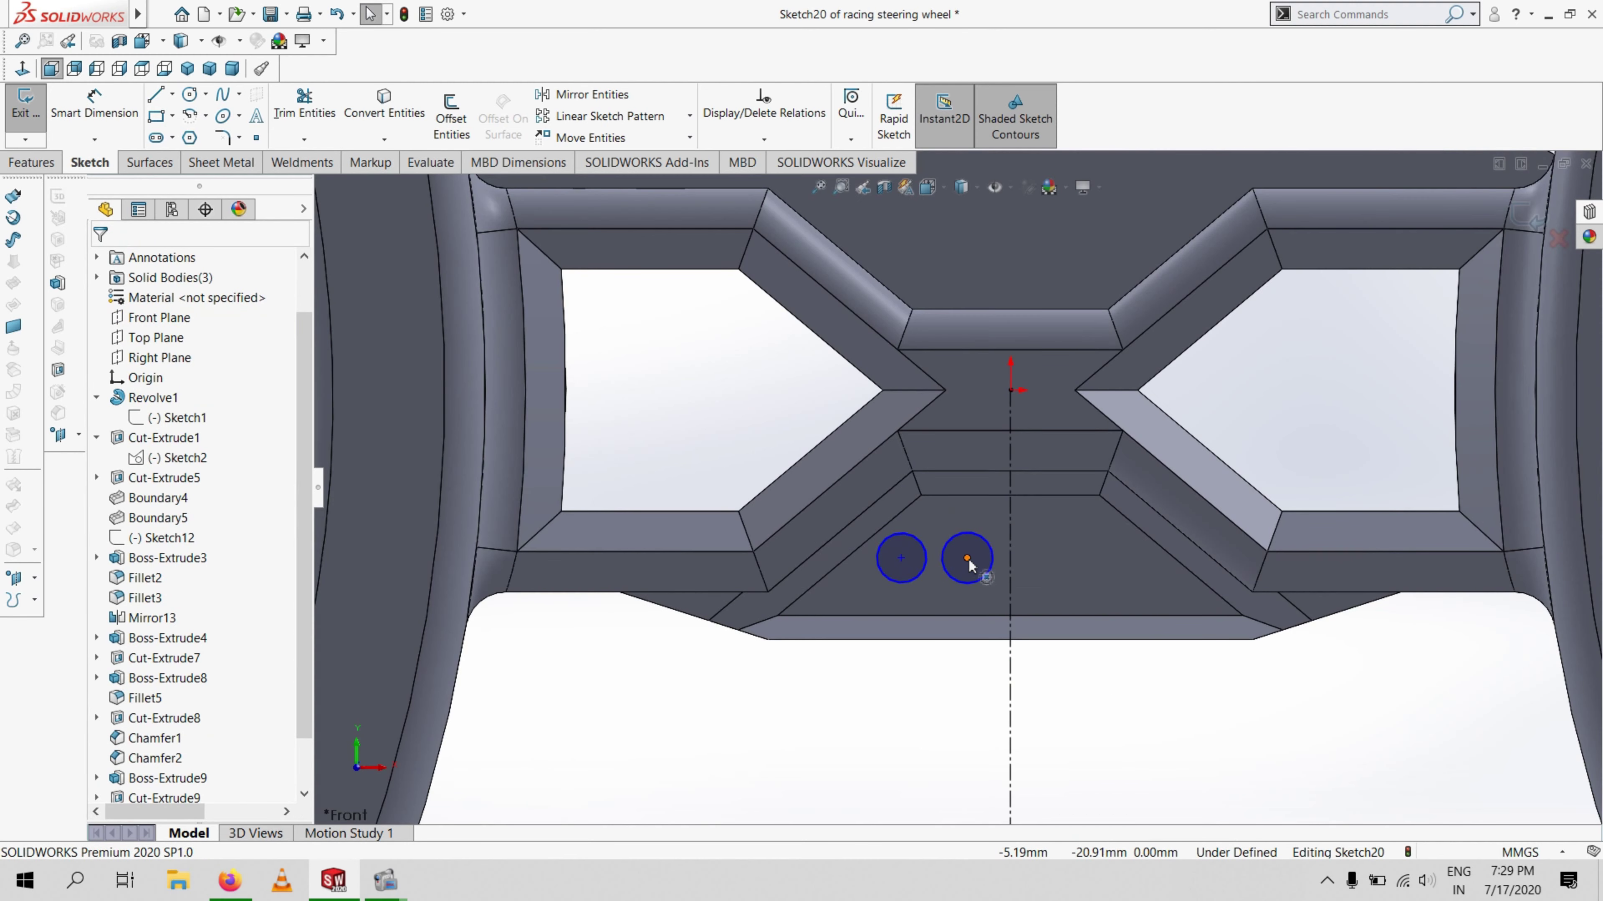
pyautogui.click(968, 558)
pyautogui.keyDown('ctrl'); pyautogui.click(902, 564); pyautogui.keyUp('ctrl')
pyautogui.keyDown('ctrl'); pyautogui.click(902, 560); pyautogui.keyUp('ctrl')
pyautogui.keyDown('ctrl'); pyautogui.click(905, 581); pyautogui.keyUp('ctrl')
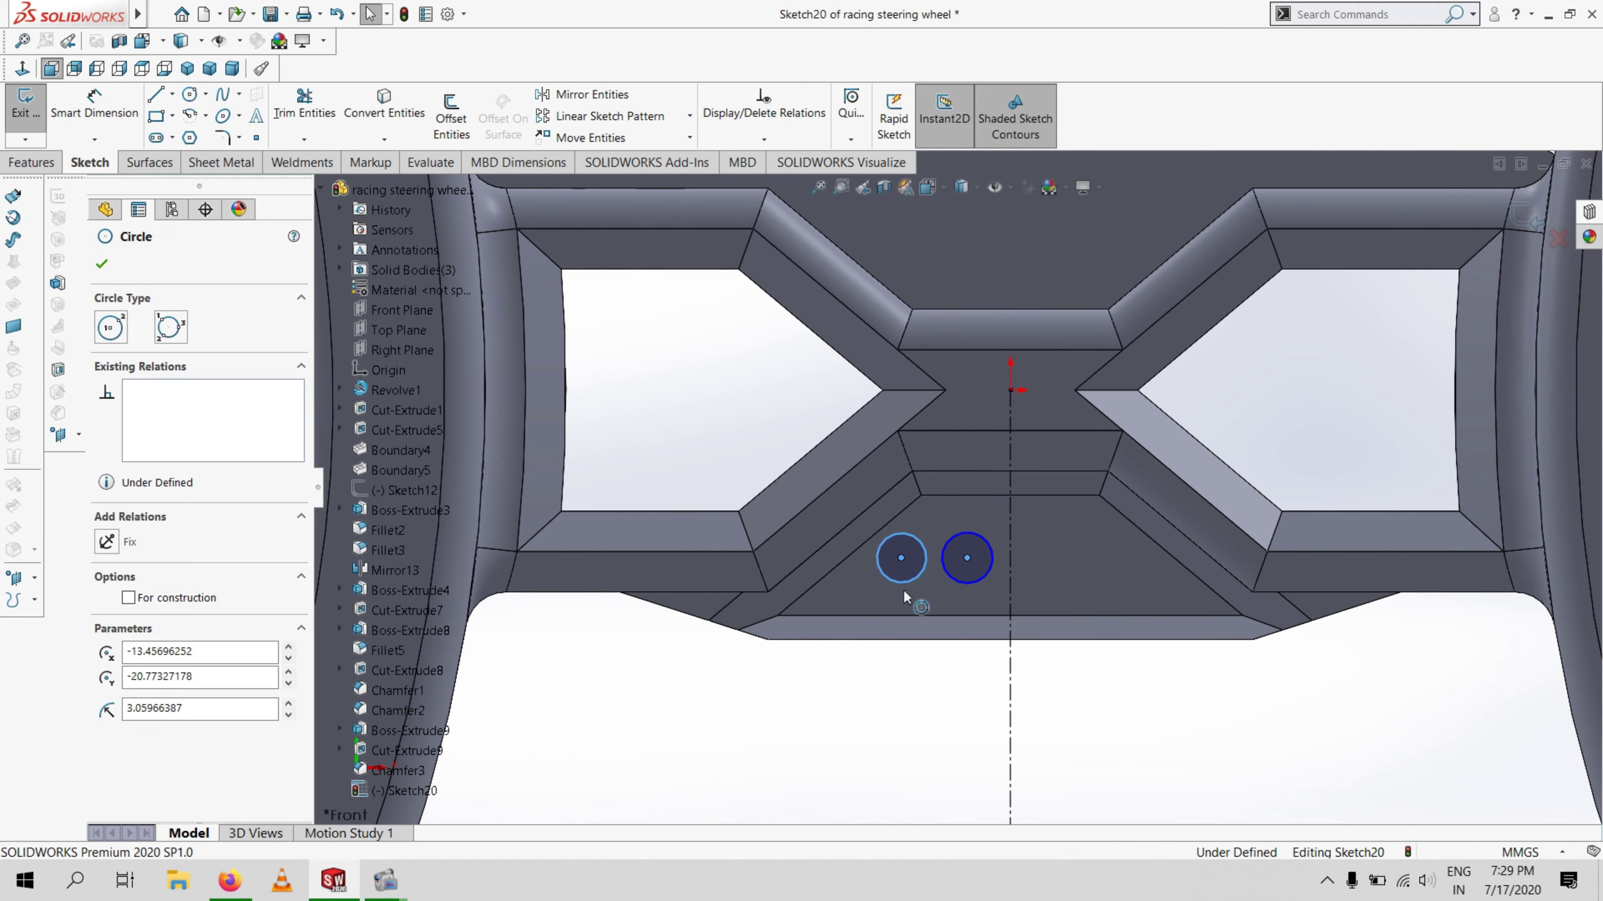
pyautogui.click(101, 265)
# Dimension the horizontal distance between the two circle centres as 9 mm
pyautogui.click(95, 108)
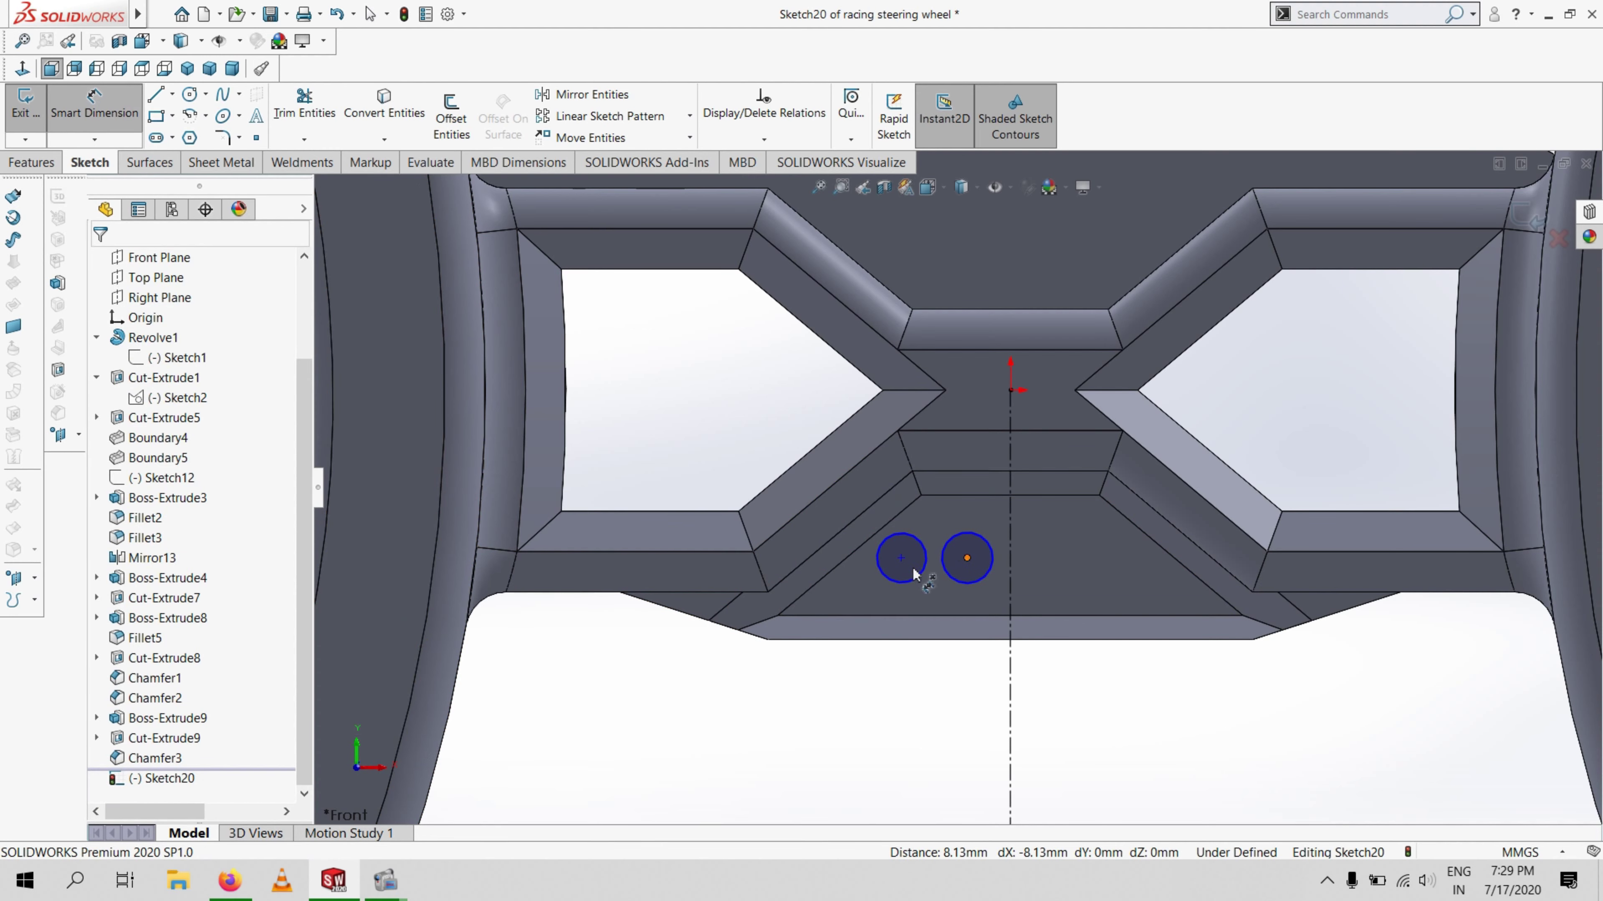
pyautogui.click(901, 558)
pyautogui.click(916, 694)
pyautogui.write('9')
pyautogui.press('Return')
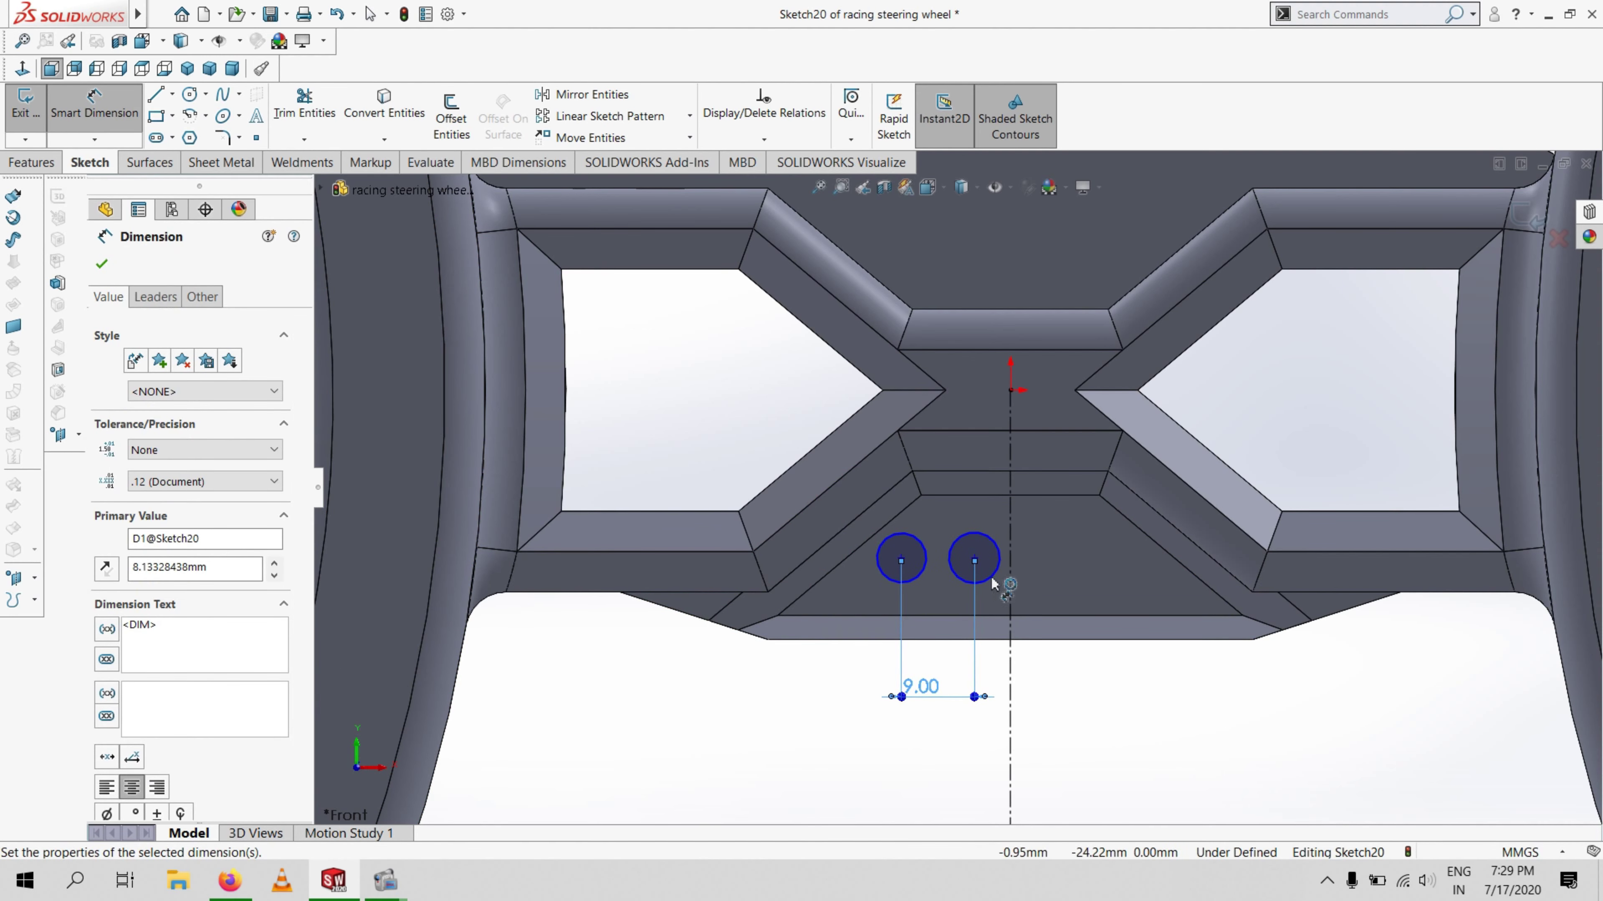
pyautogui.moveTo(975, 561); pyautogui.dragTo(1011, 594)
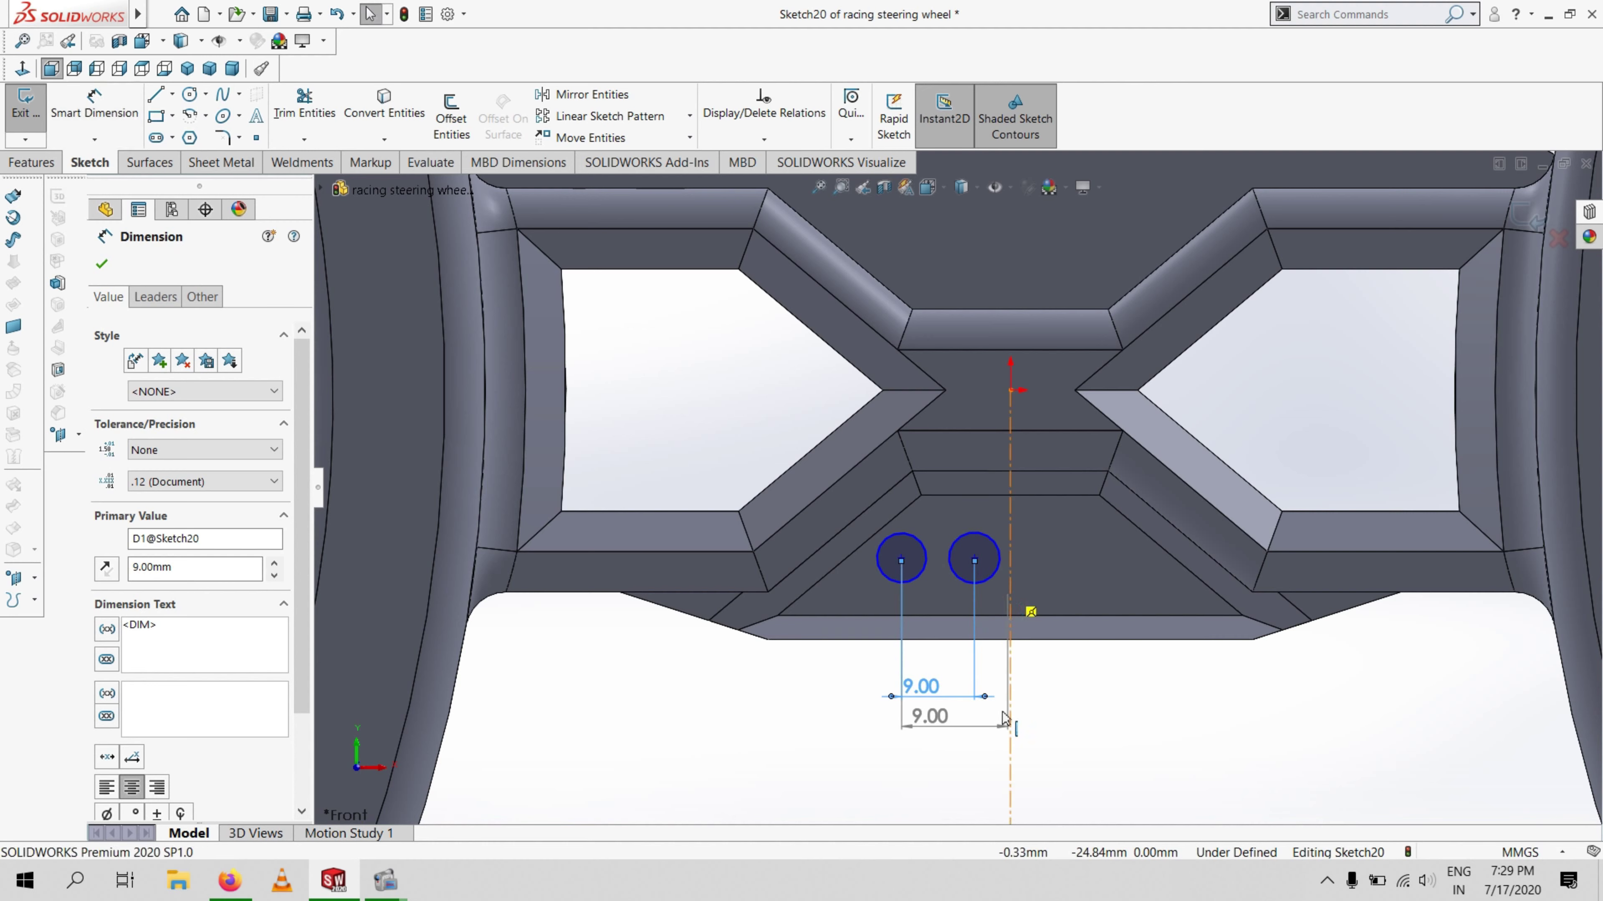
pyautogui.click(970, 766)
pyautogui.hotkey('ctrl', 'z')
# Dimension the inner circle's centre 4.5 mm from the vertical centerline
pyautogui.click(95, 108)
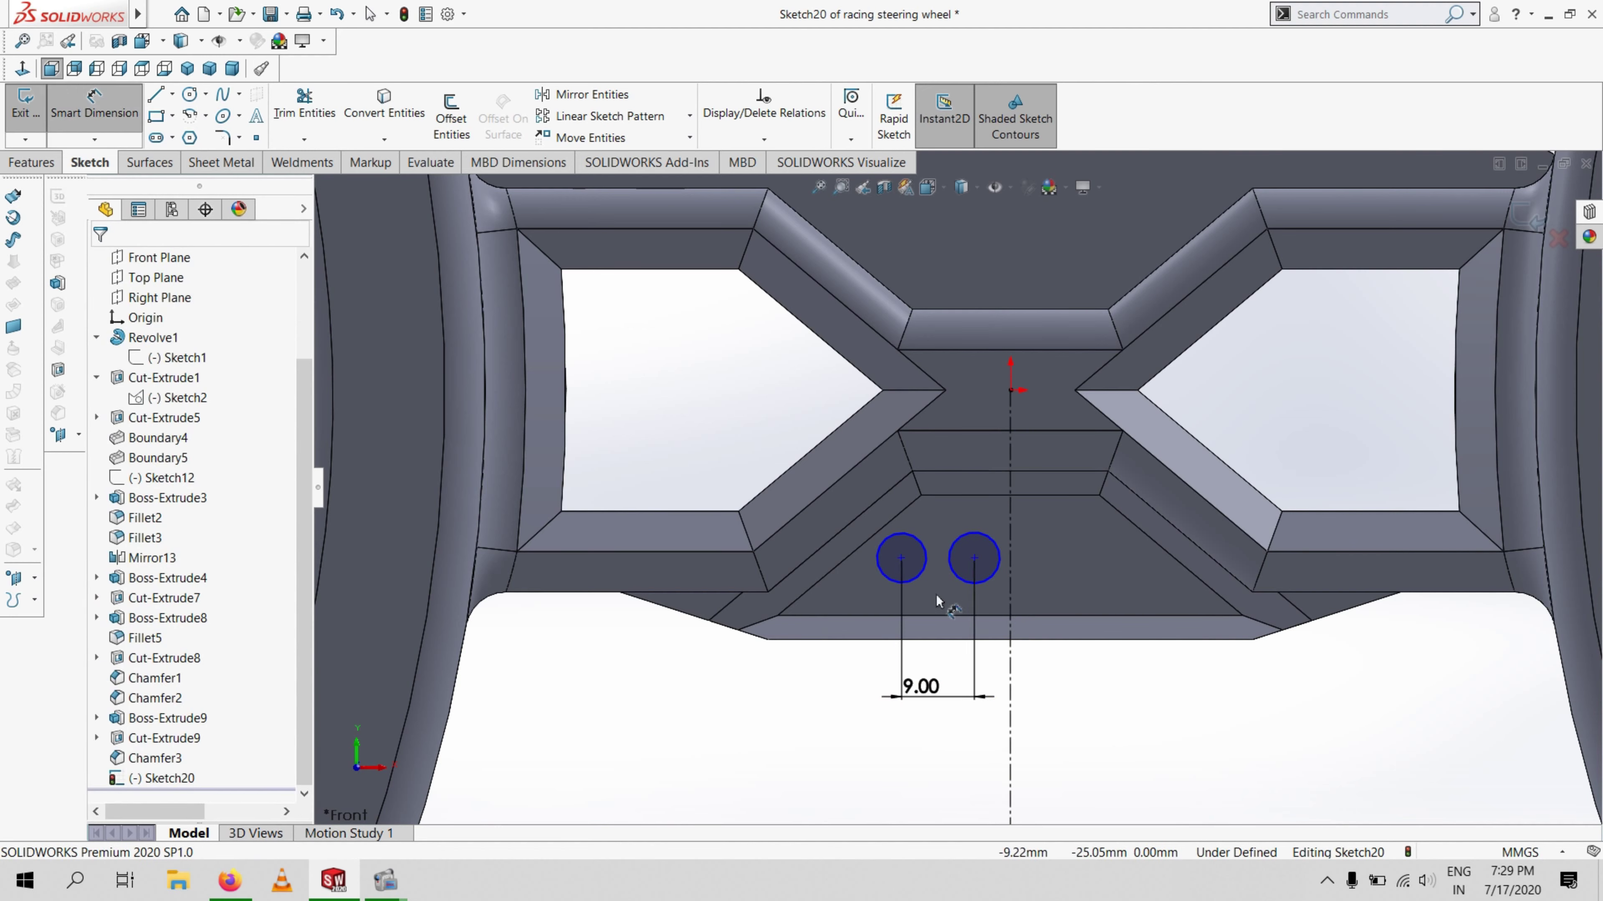
pyautogui.click(975, 558)
pyautogui.click(1011, 733)
pyautogui.click(970, 764)
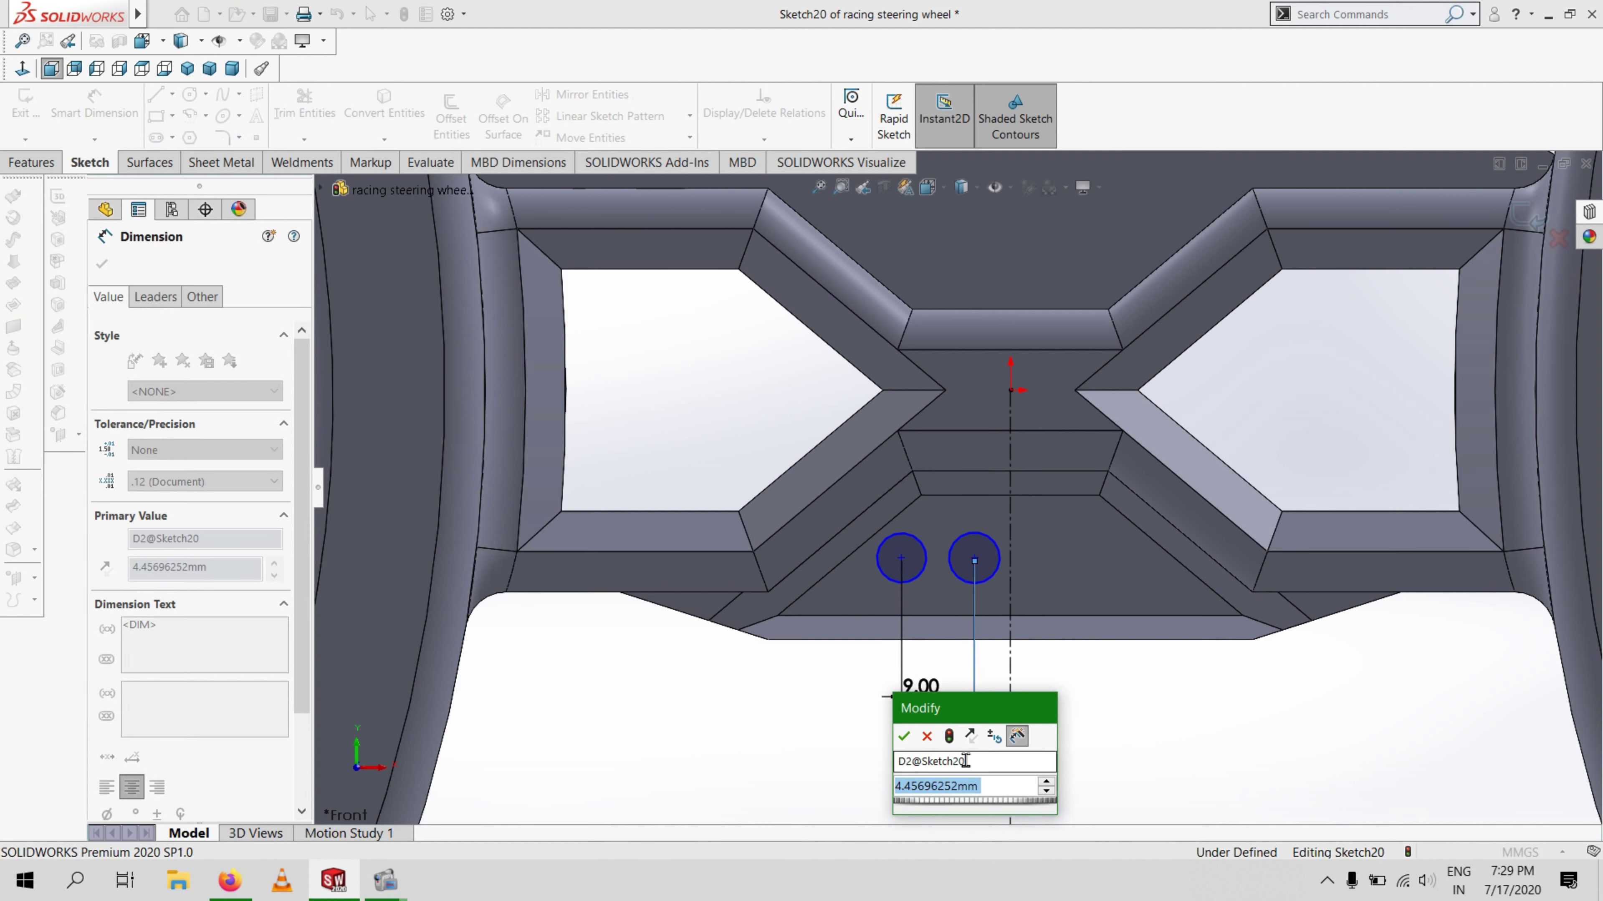
pyautogui.press('Return')
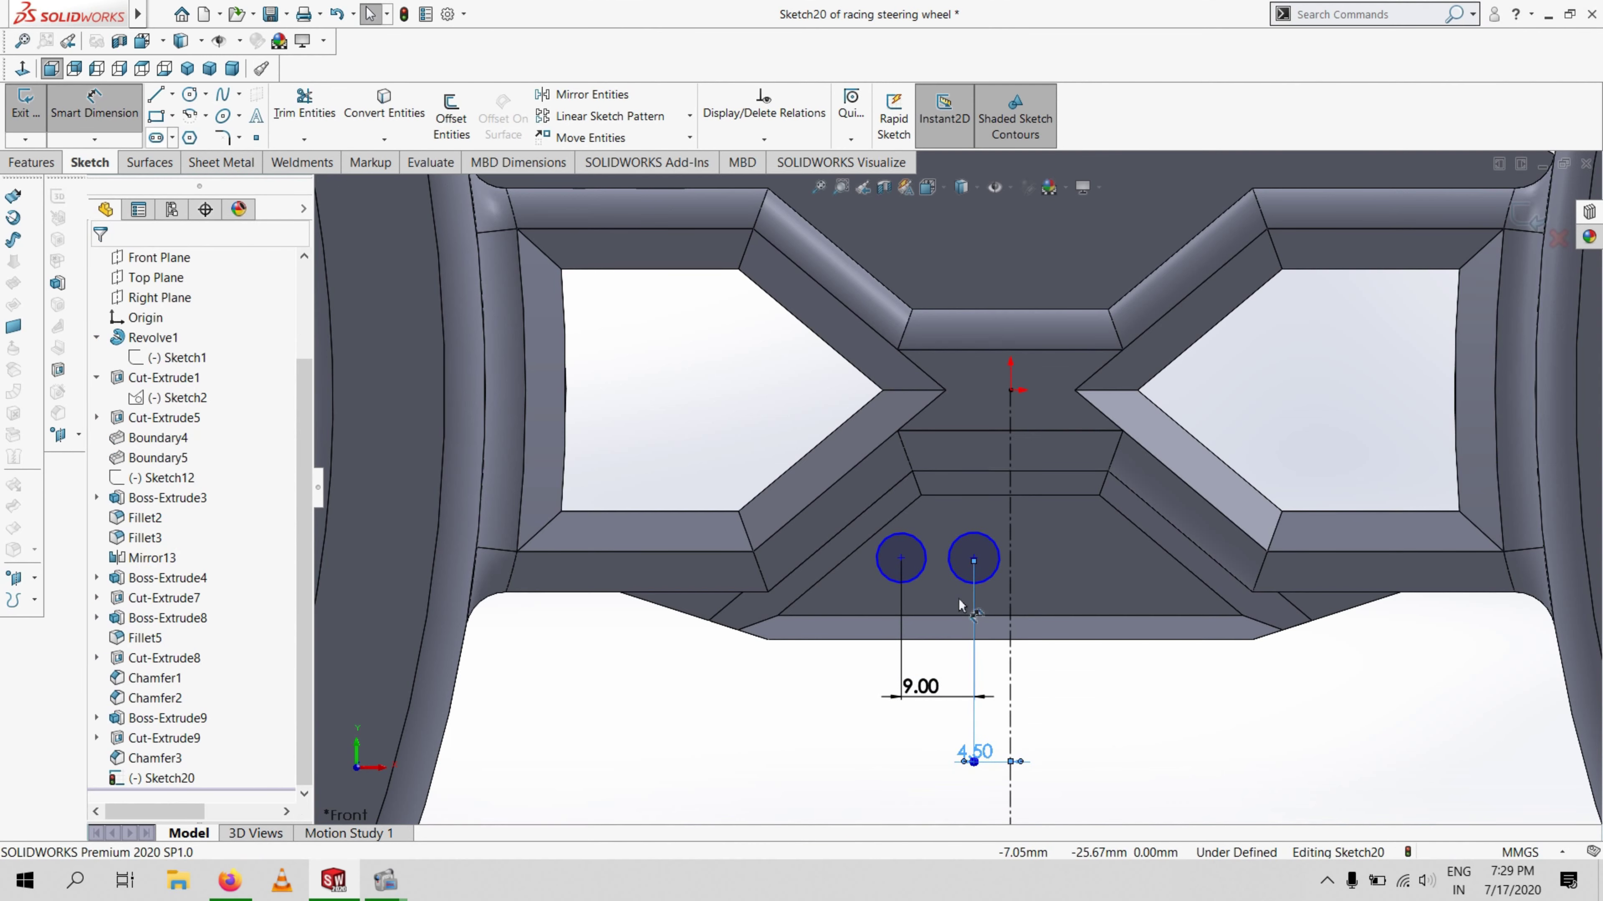
# Set the diameter of both circles to 7 mm
pyautogui.click(962, 586)
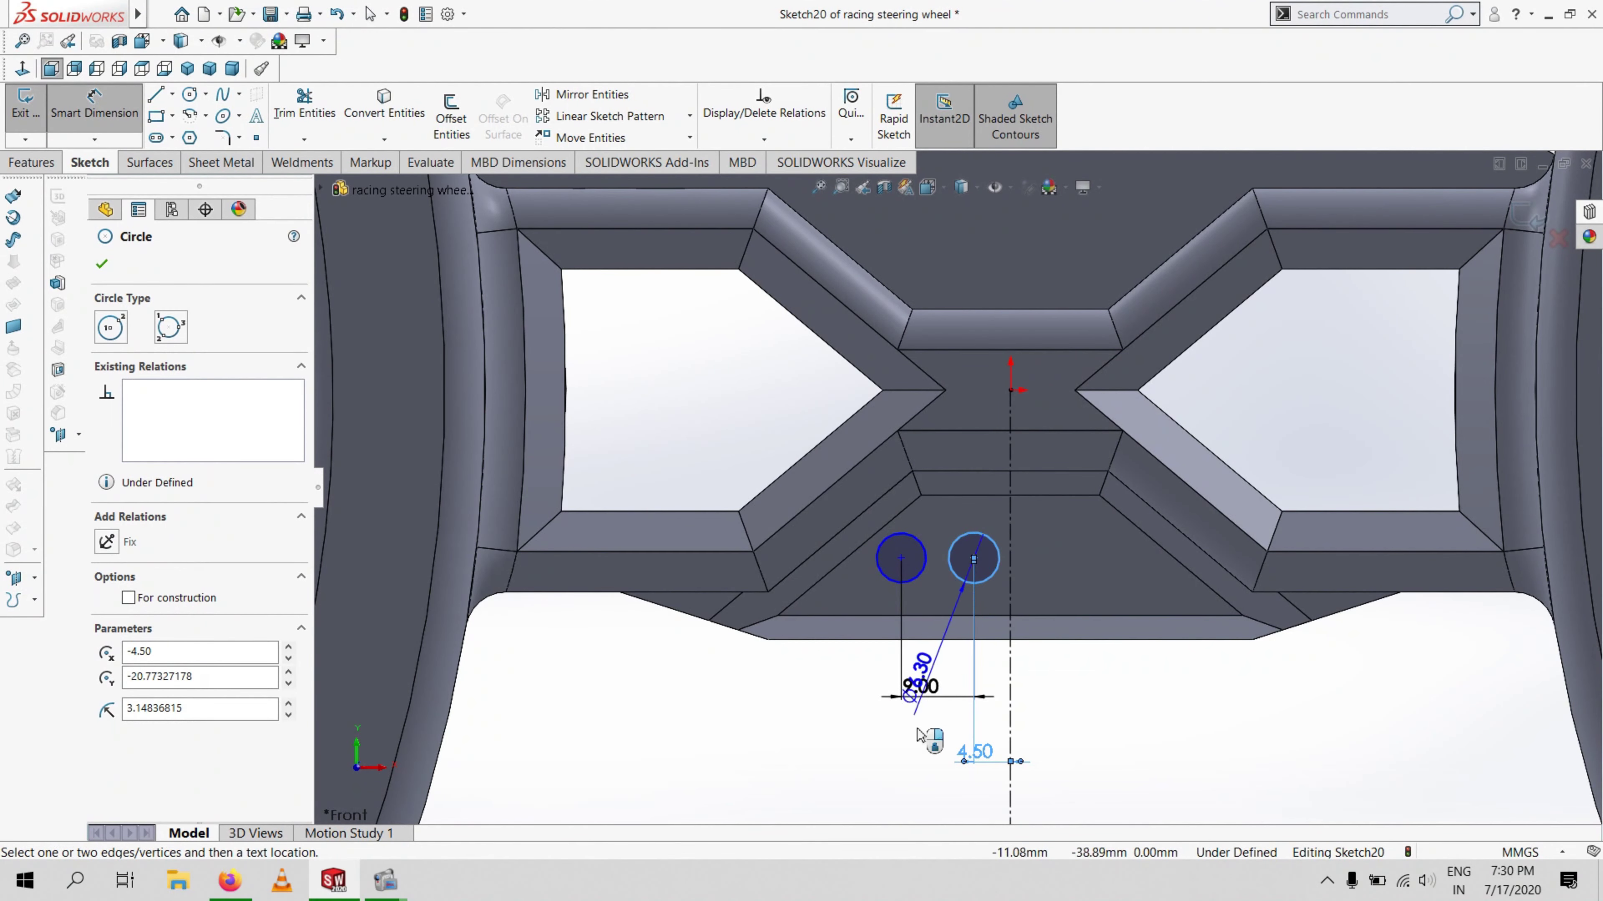
pyautogui.click(934, 701)
pyautogui.write('7363mm')
pyautogui.press('Return')
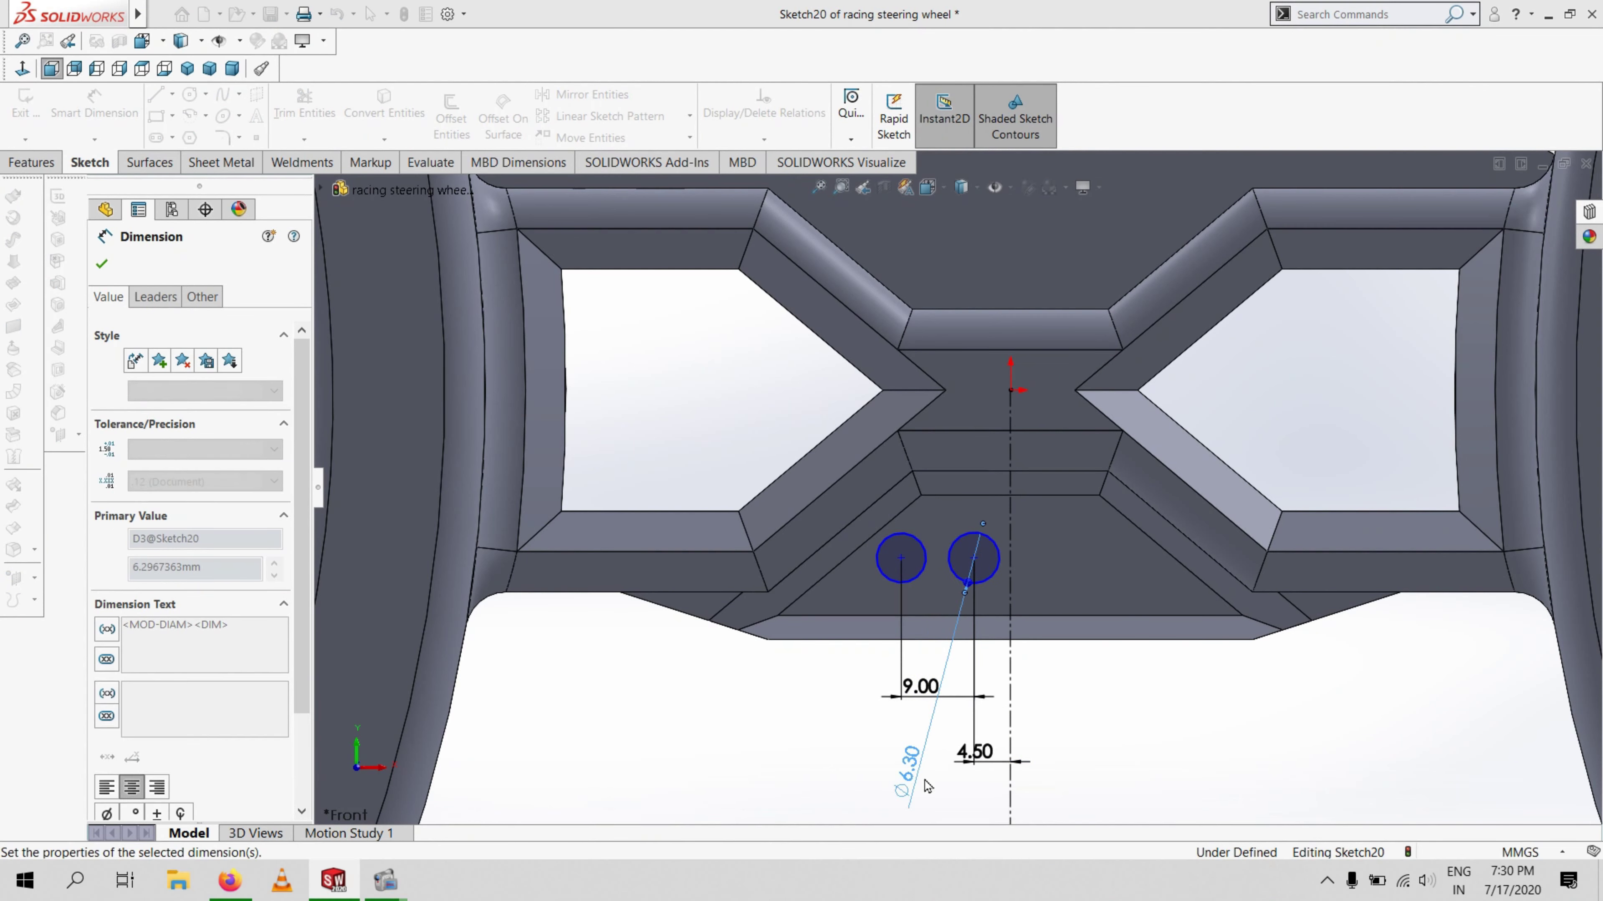
pyautogui.click(917, 580)
pyautogui.click(817, 736)
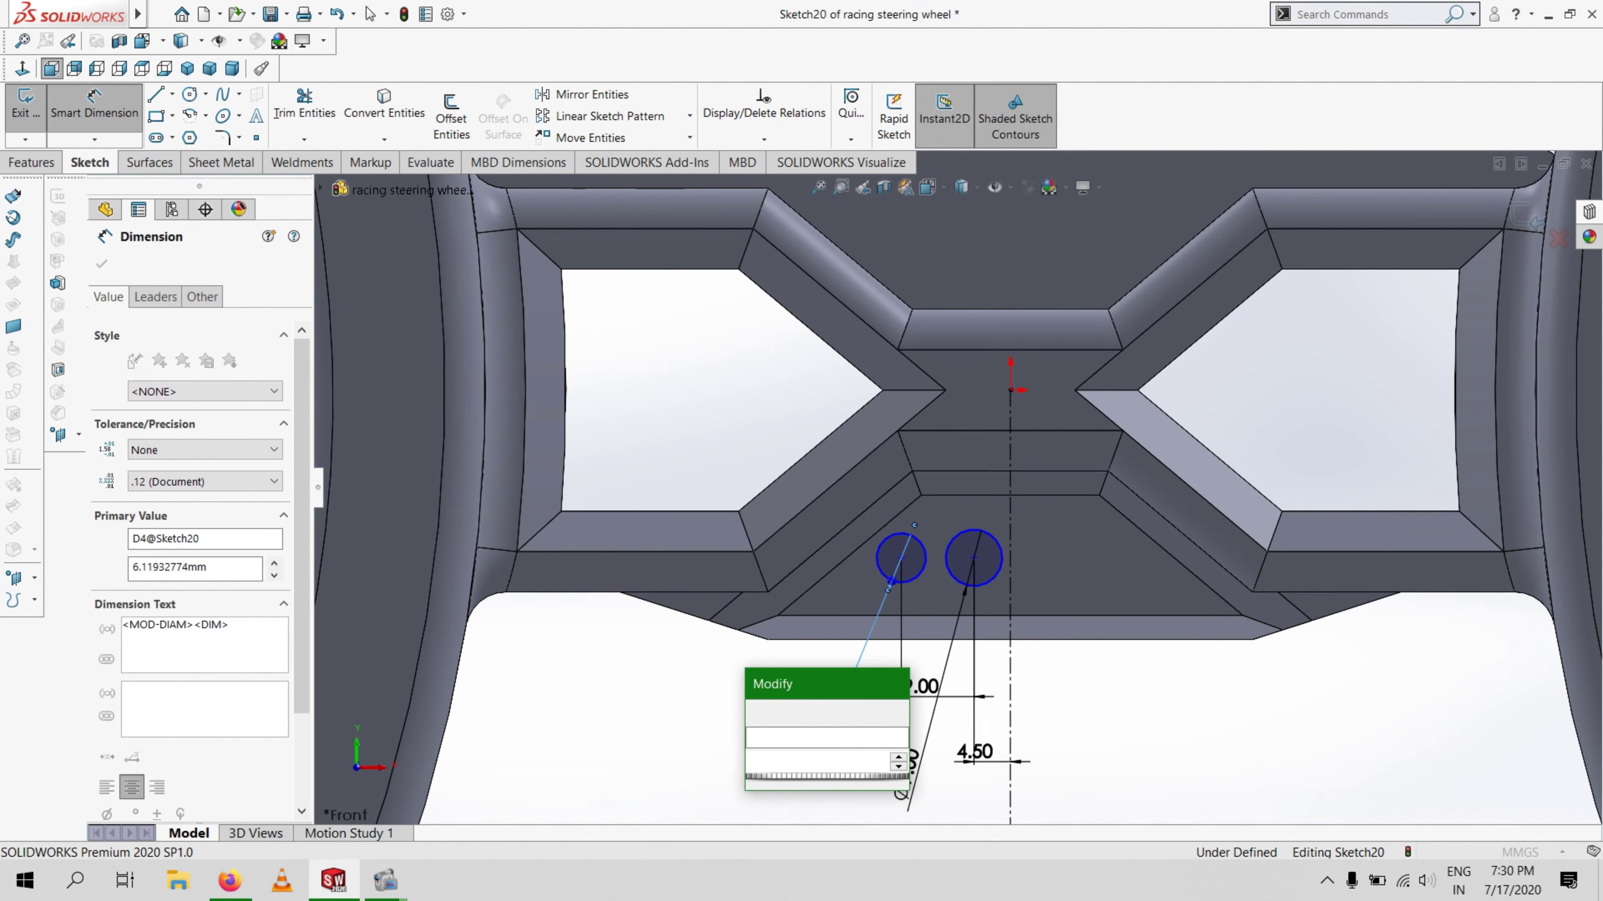
pyautogui.write('7')
pyautogui.press('Return')
# Mirror the two 7 mm circles about the vertical centerline, keeping the originals
pyautogui.click(586, 94)
pyautogui.click(884, 542)
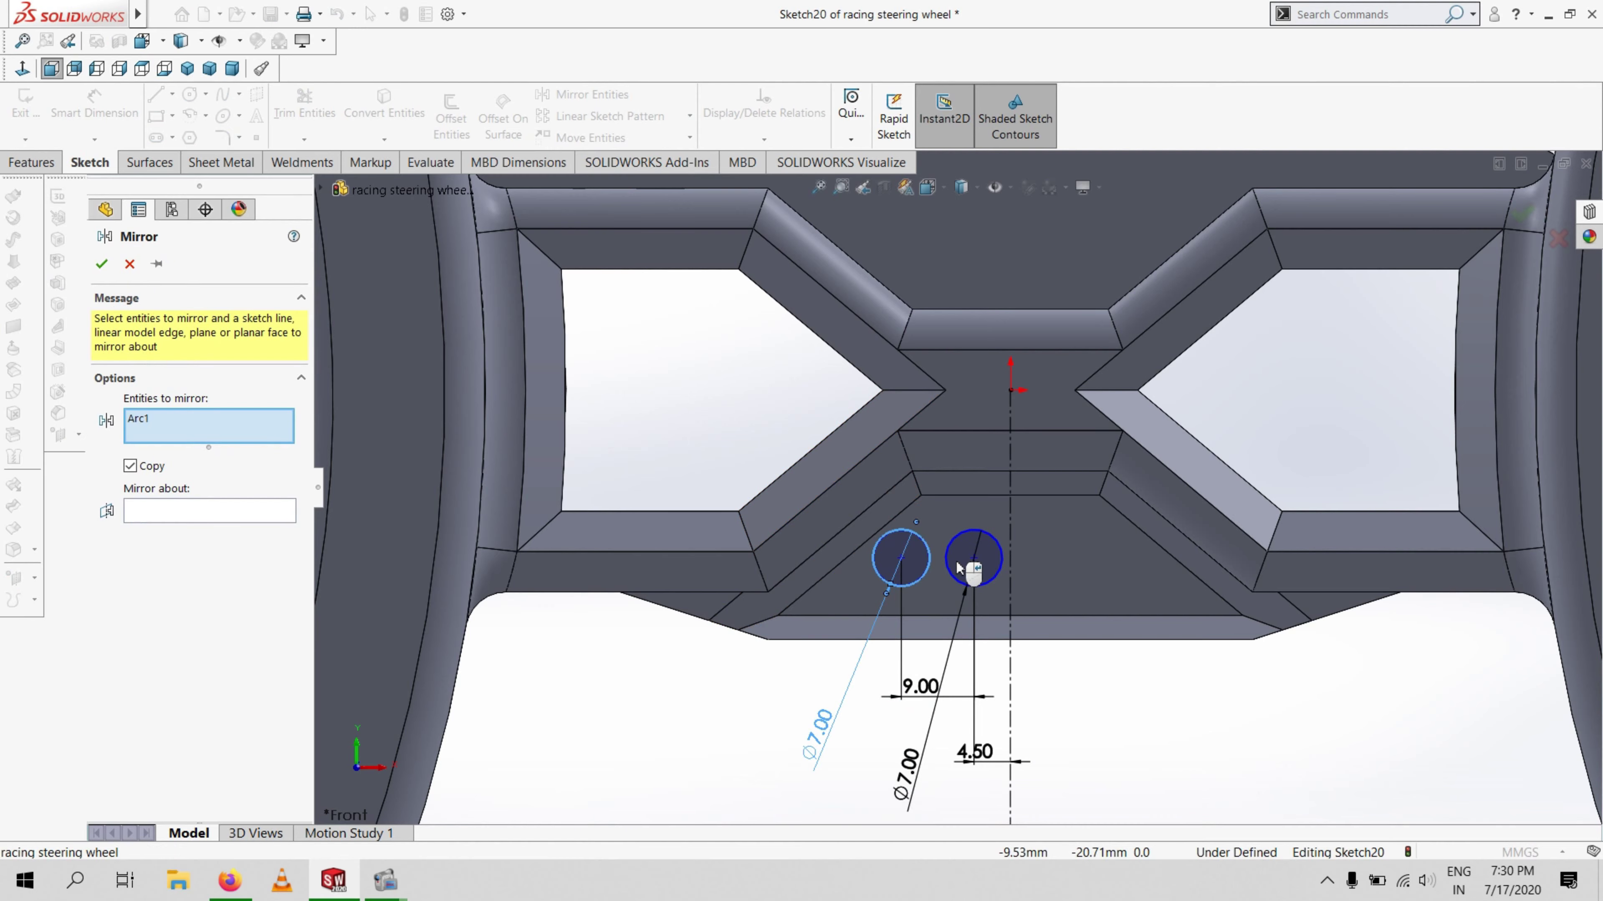
pyautogui.click(991, 541)
pyautogui.click(1011, 528)
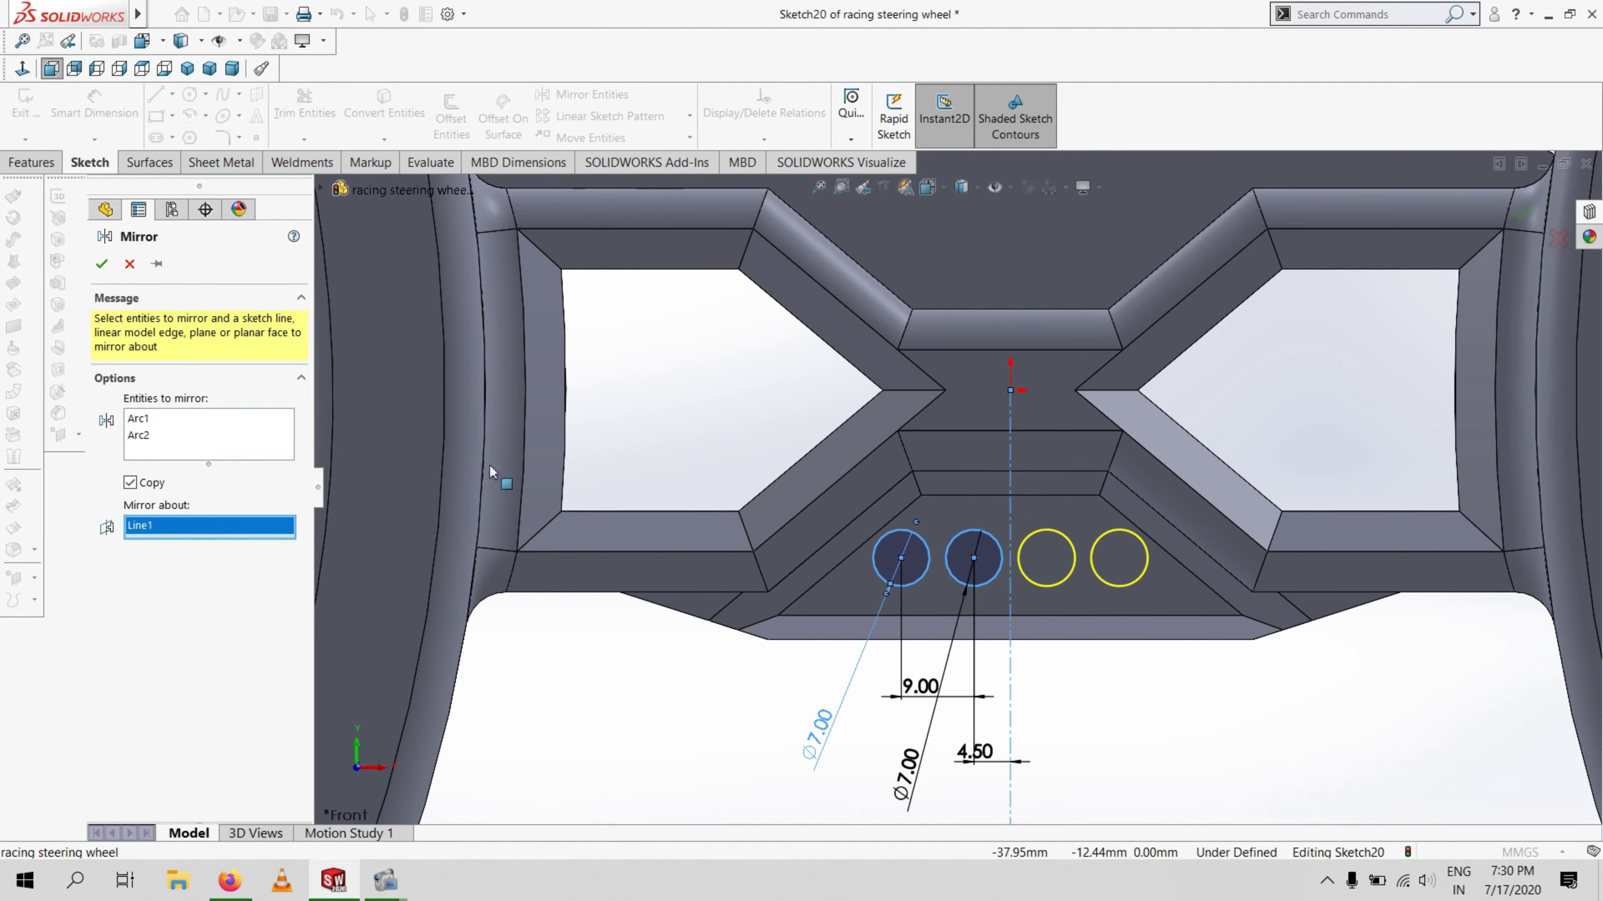
pyautogui.click(101, 264)
# Extrude the four circles as blind bosses 8 mm outward from the recess floor with merged result
pyautogui.click(31, 162)
pyautogui.click(35, 117)
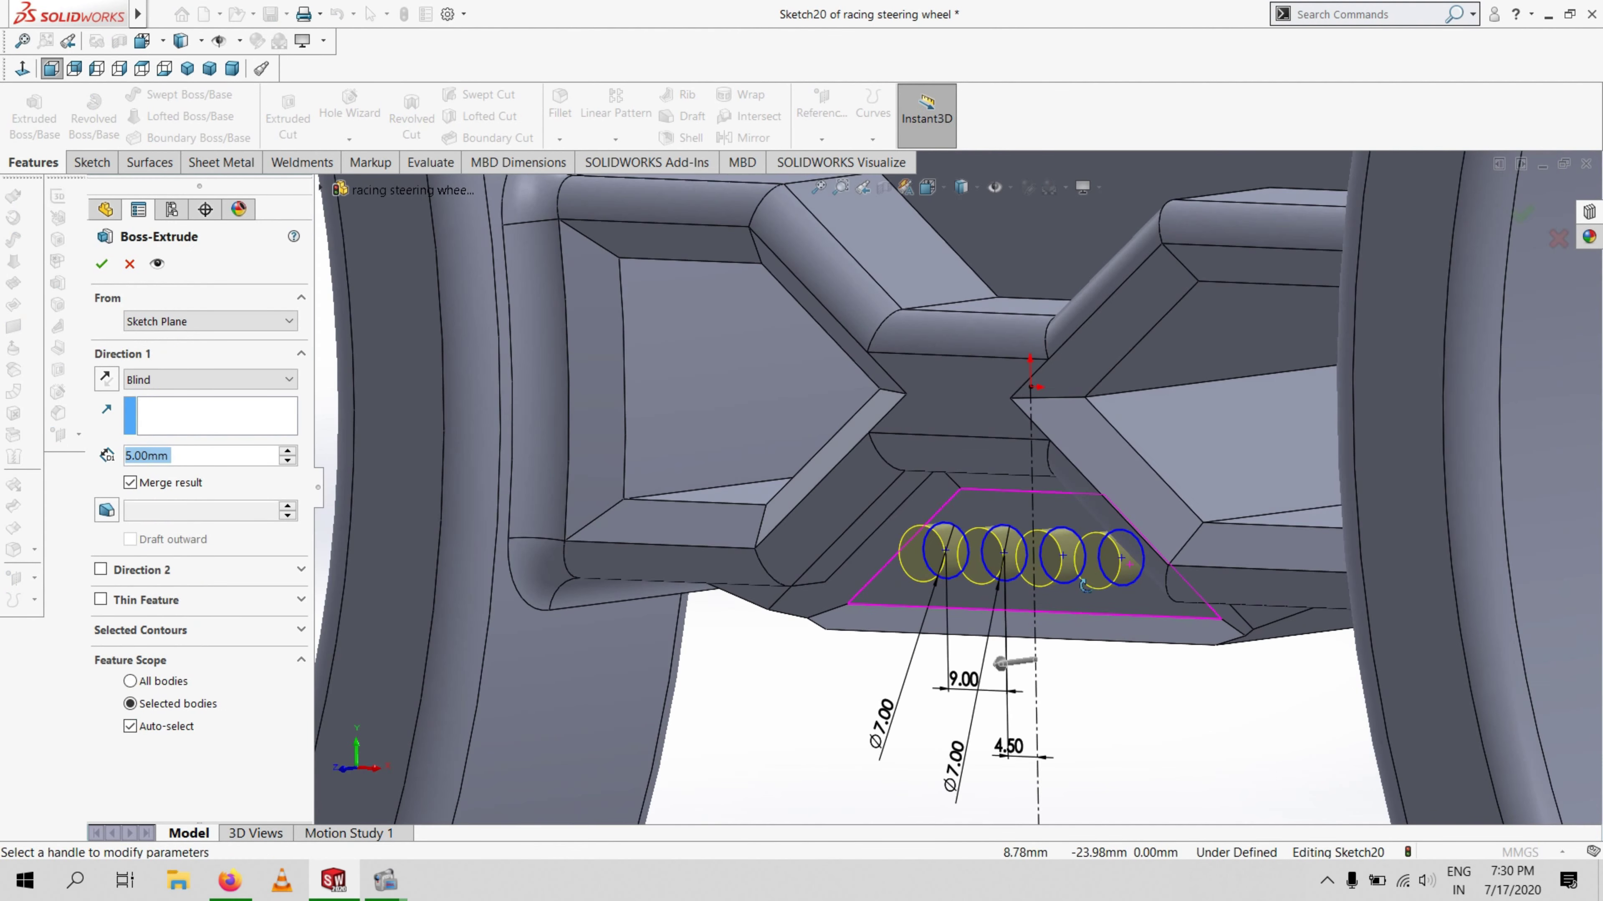
pyautogui.moveTo(1084, 586); pyautogui.dragTo(826, 656, button='middle')
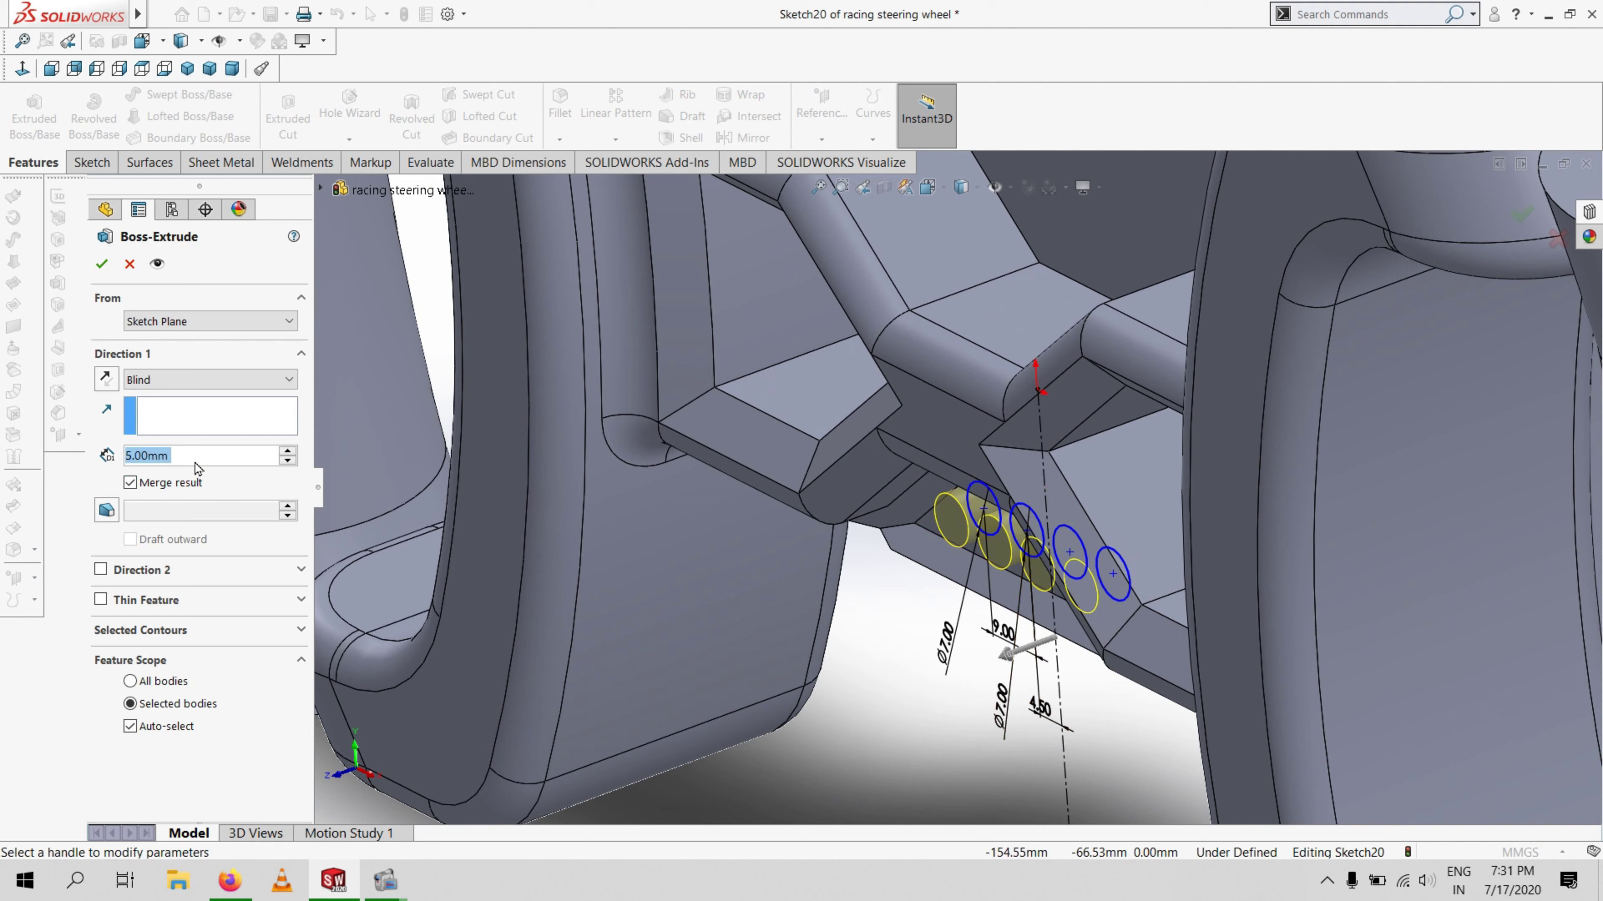
pyautogui.write('8')
pyautogui.press('Return')
pyautogui.click(100, 261)
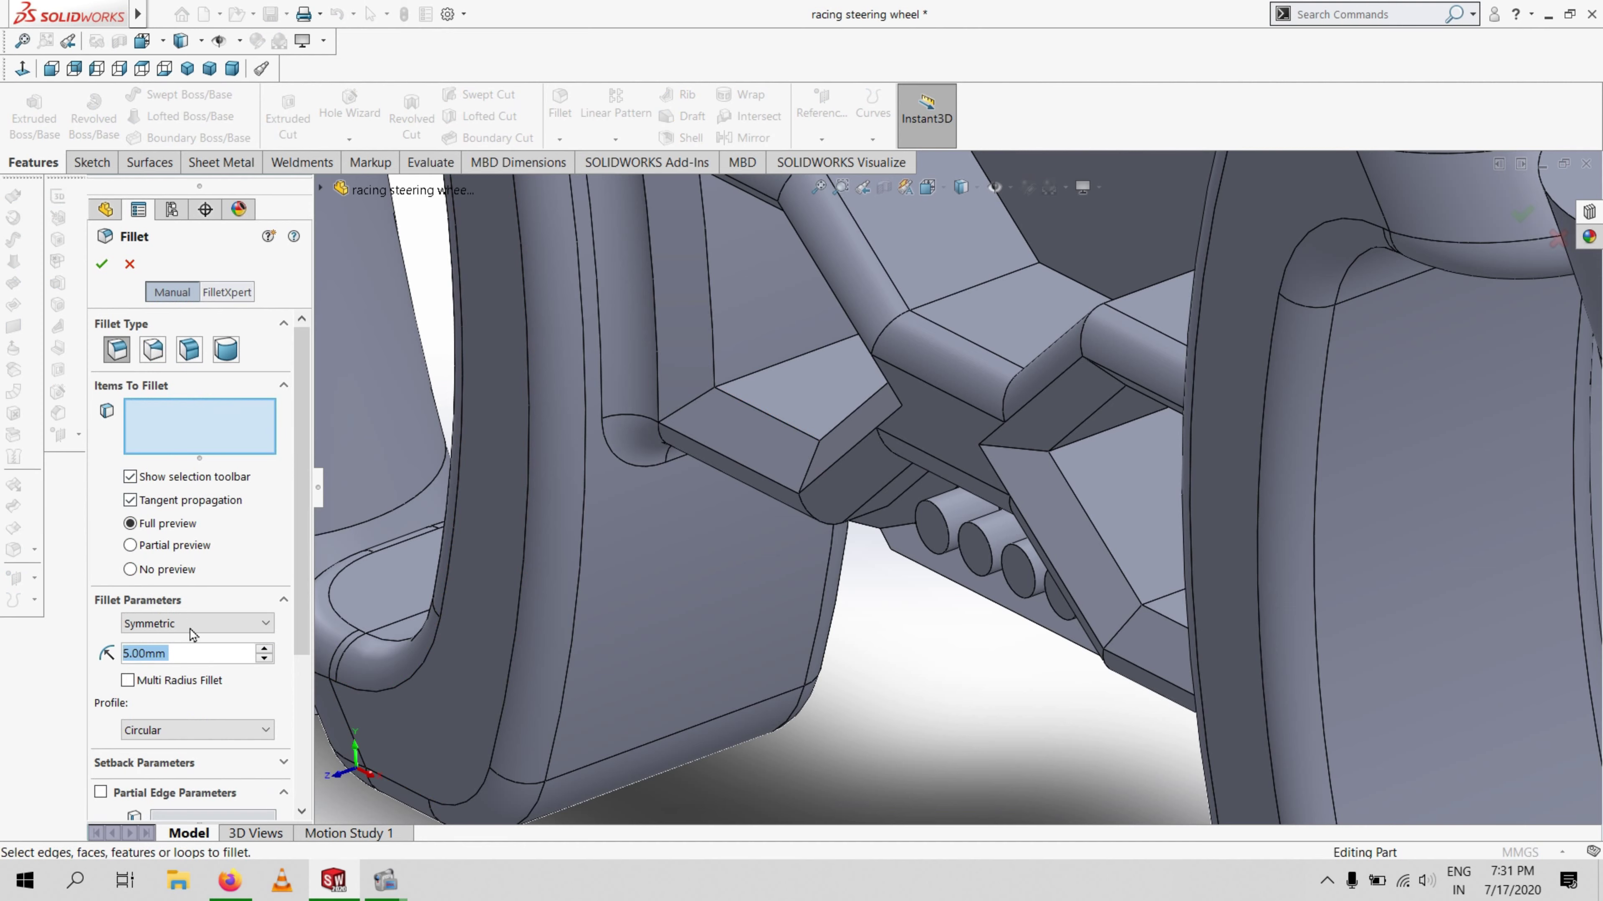
# Fillet the front ends of the four round buttons with a 3 mm radius
pyautogui.click(1022, 597)
pyautogui.click(1064, 619)
pyautogui.moveTo(931, 677); pyautogui.dragTo(884, 673, button='middle')
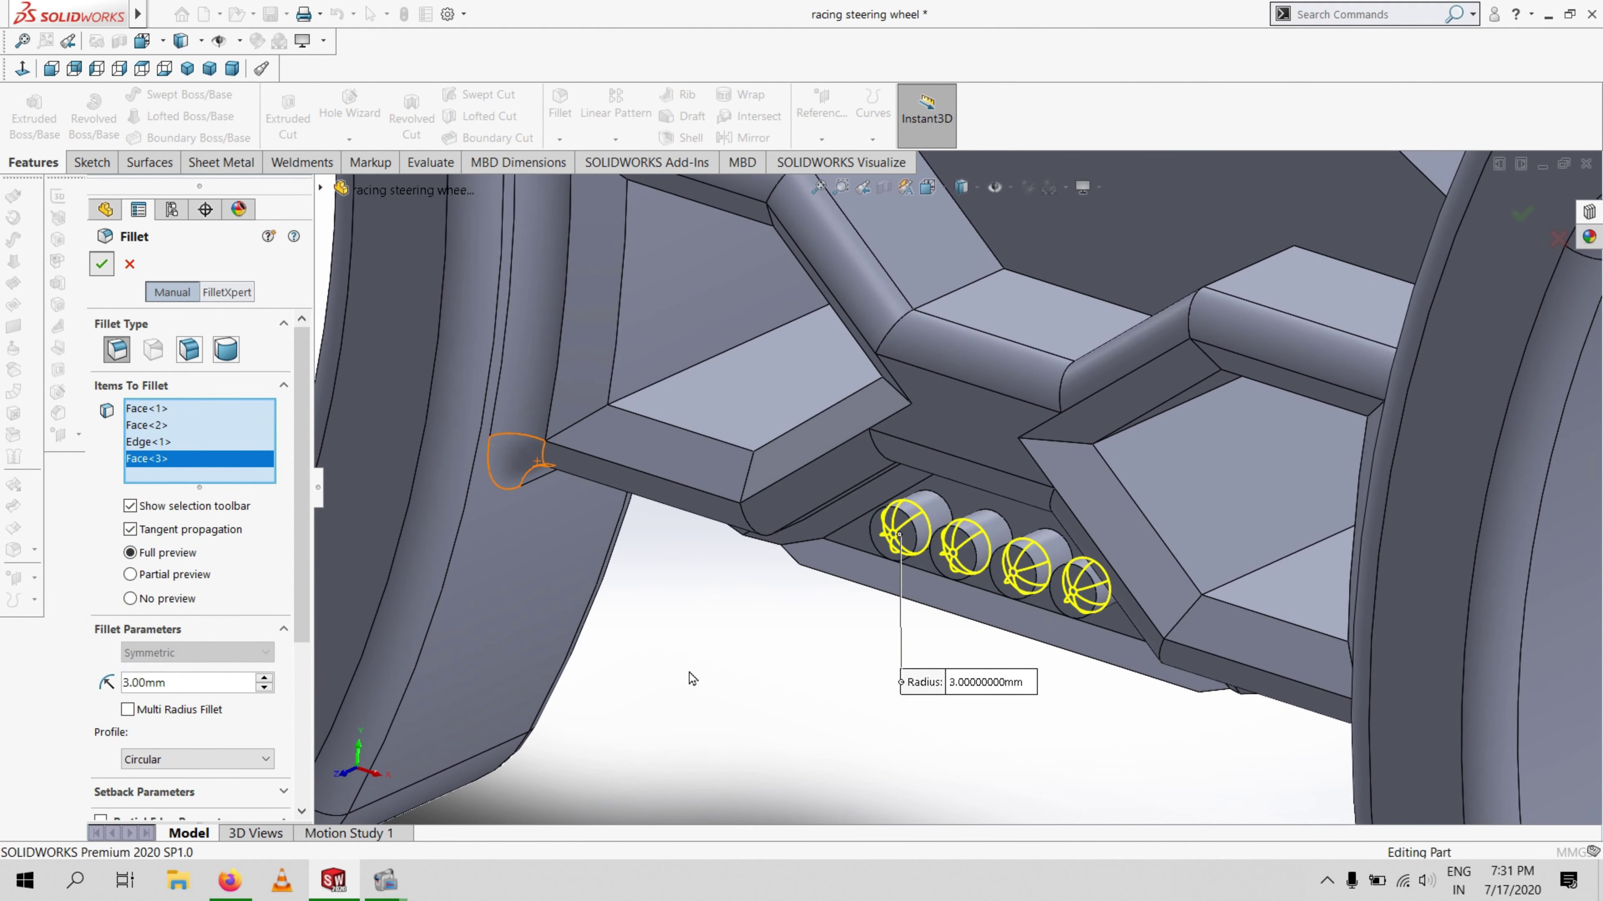
pyautogui.scroll(1, 830, 725)
pyautogui.moveTo(830, 725); pyautogui.dragTo(947, 719, button='middle')
pyautogui.scroll(-2, 953, 559)
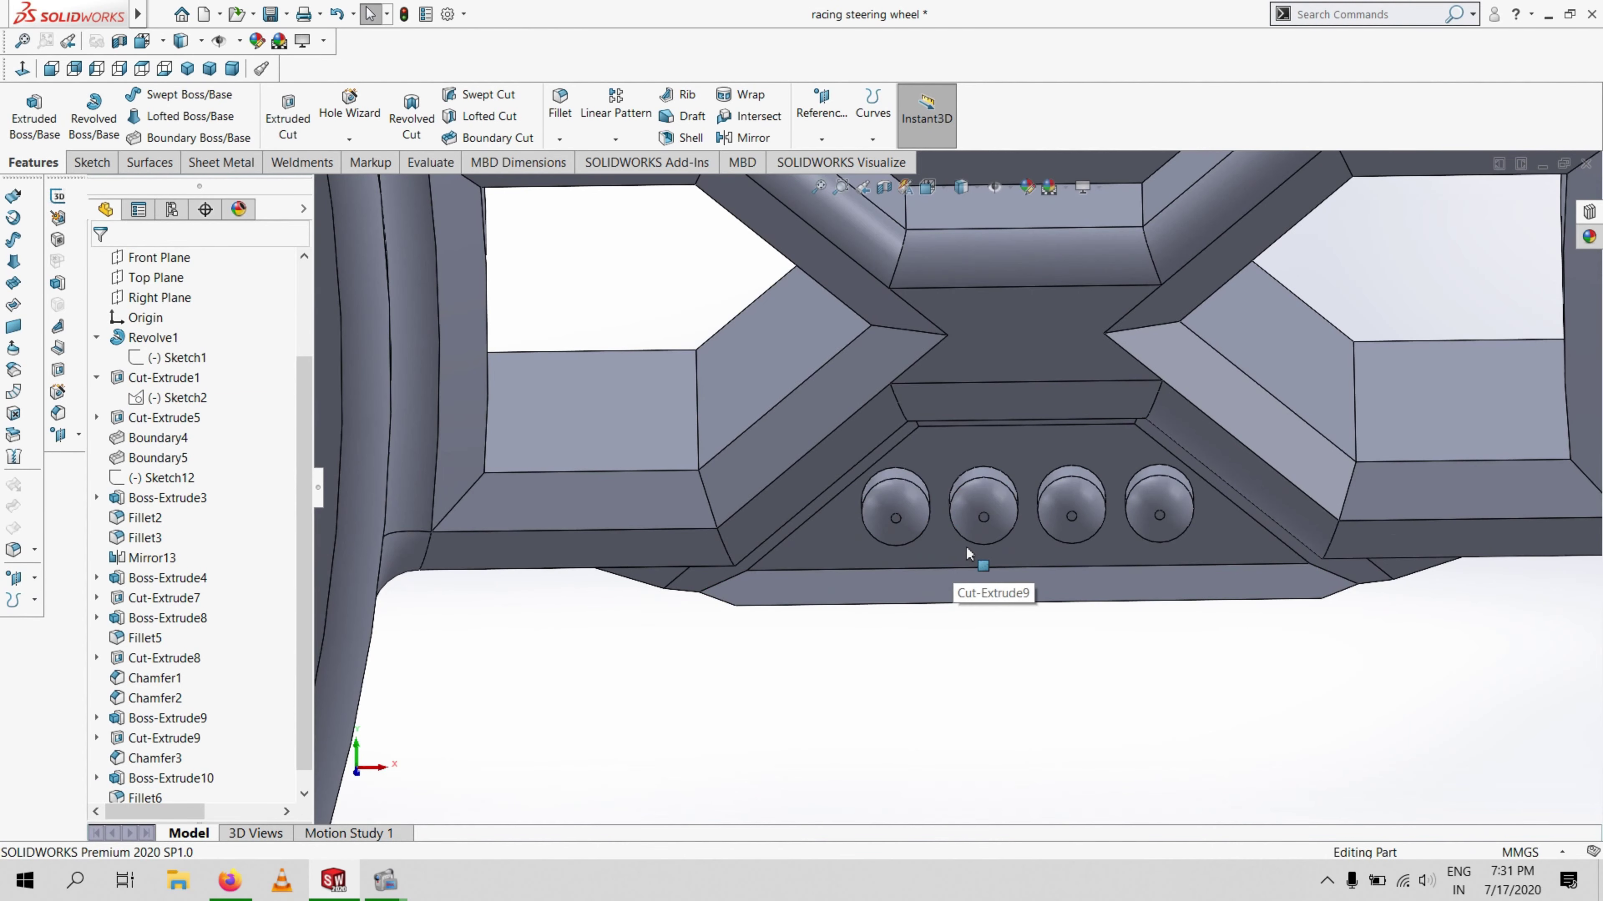
# Start a sketch on the block's front face above the shaft and offset the face's outline 3 mm inward
pyautogui.scroll(2, 967, 550)
pyautogui.hotkey('ctrl', '1')
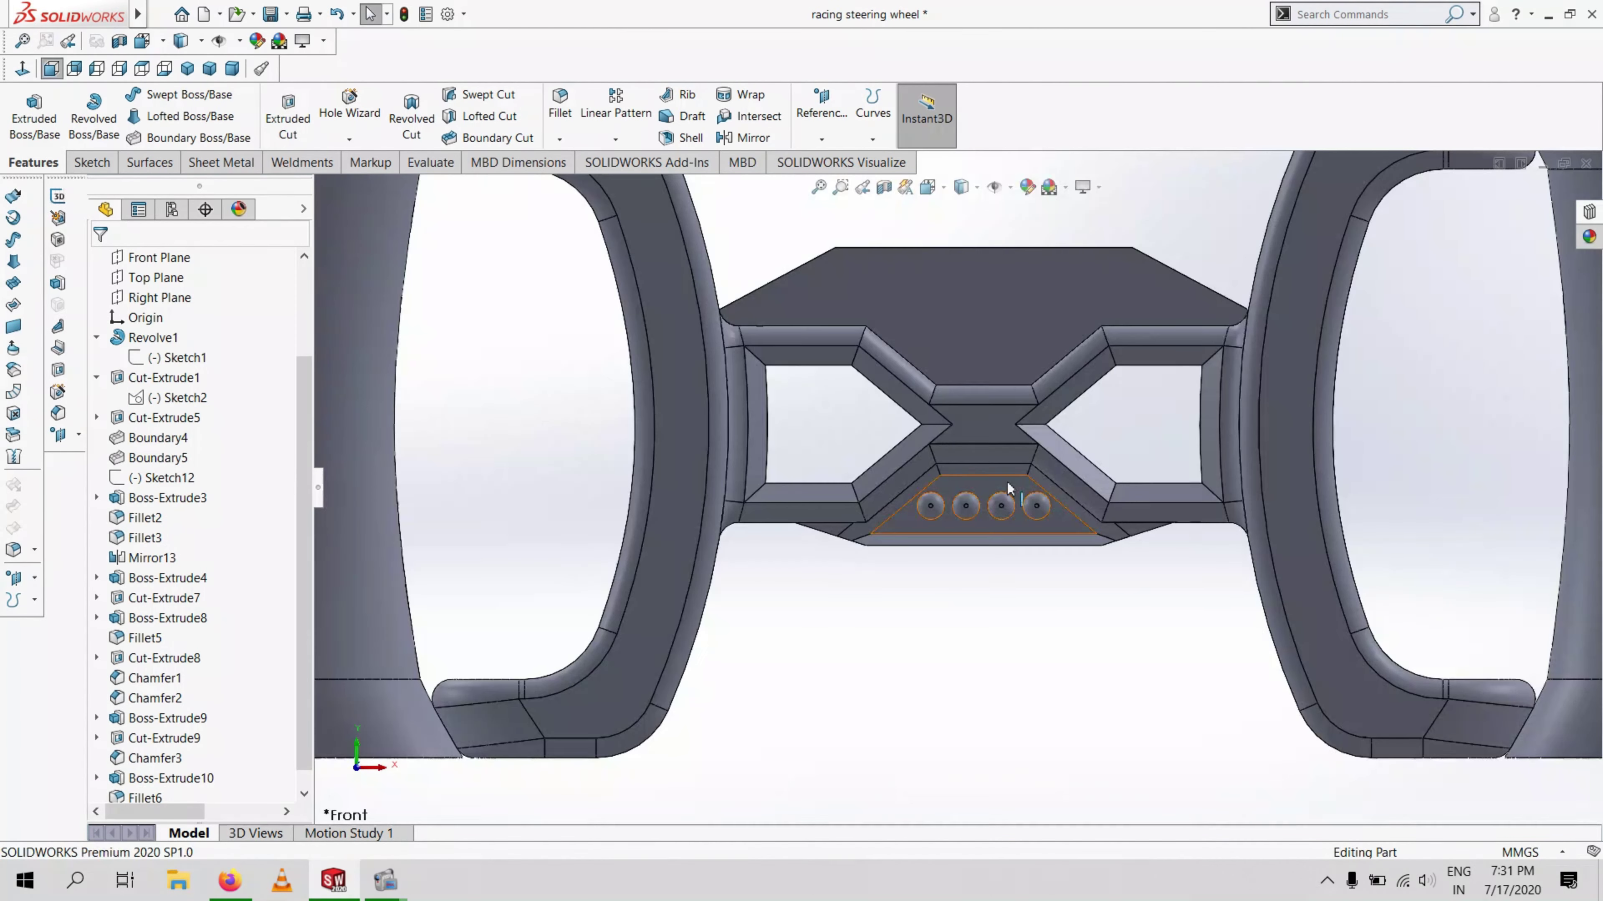
pyautogui.click(981, 343)
pyautogui.click(1038, 297)
pyautogui.click(452, 117)
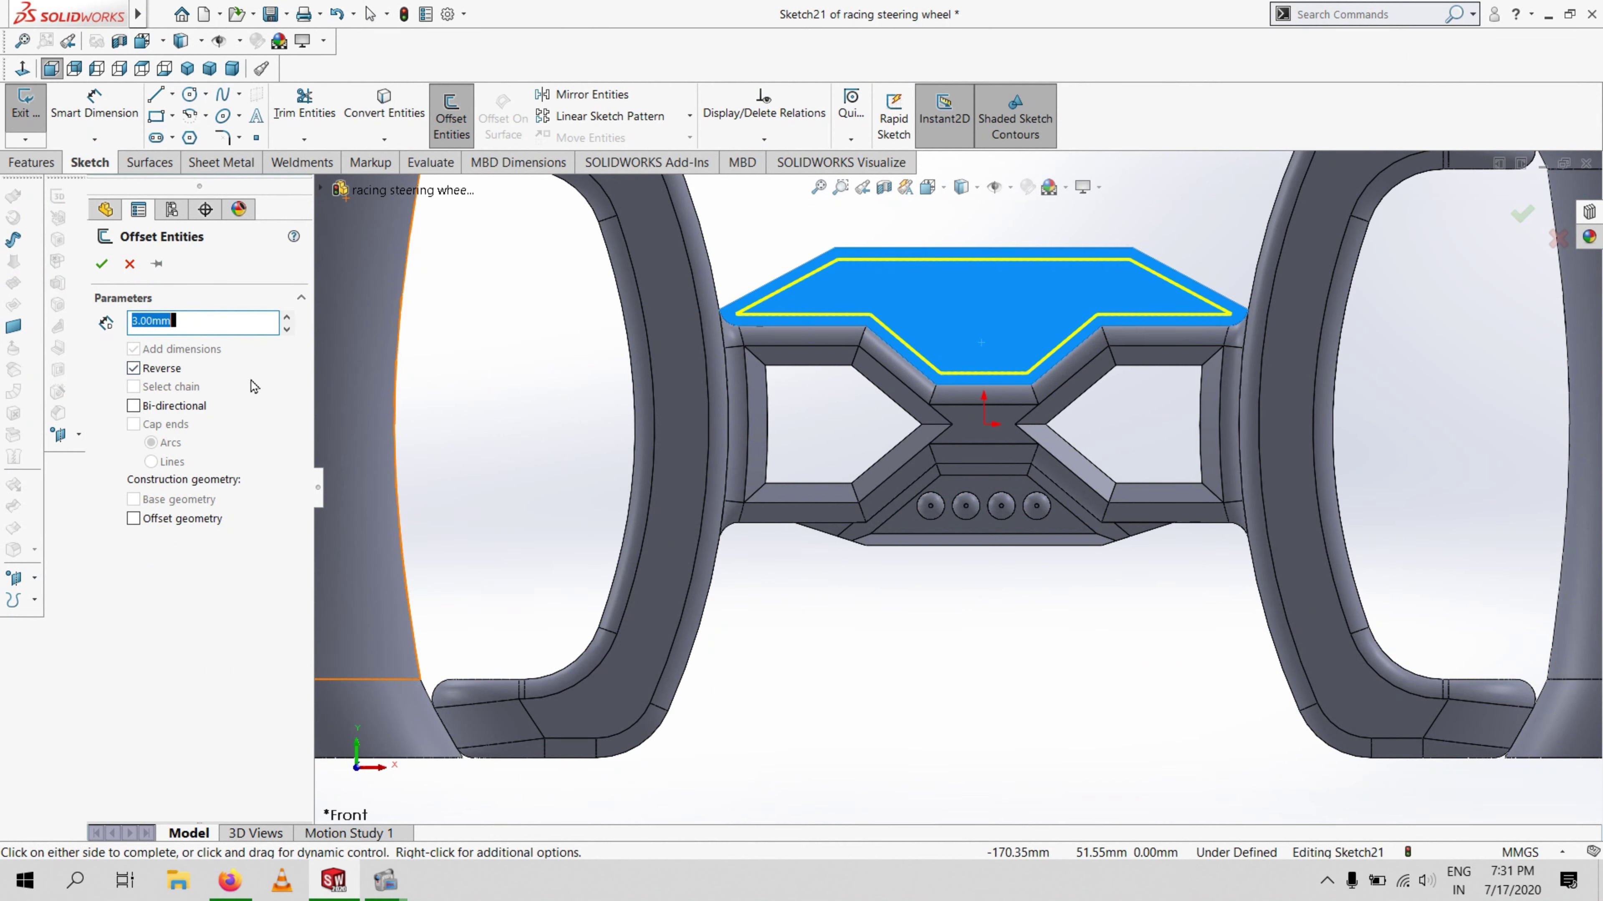
pyautogui.click(103, 263)
pyautogui.click(37, 164)
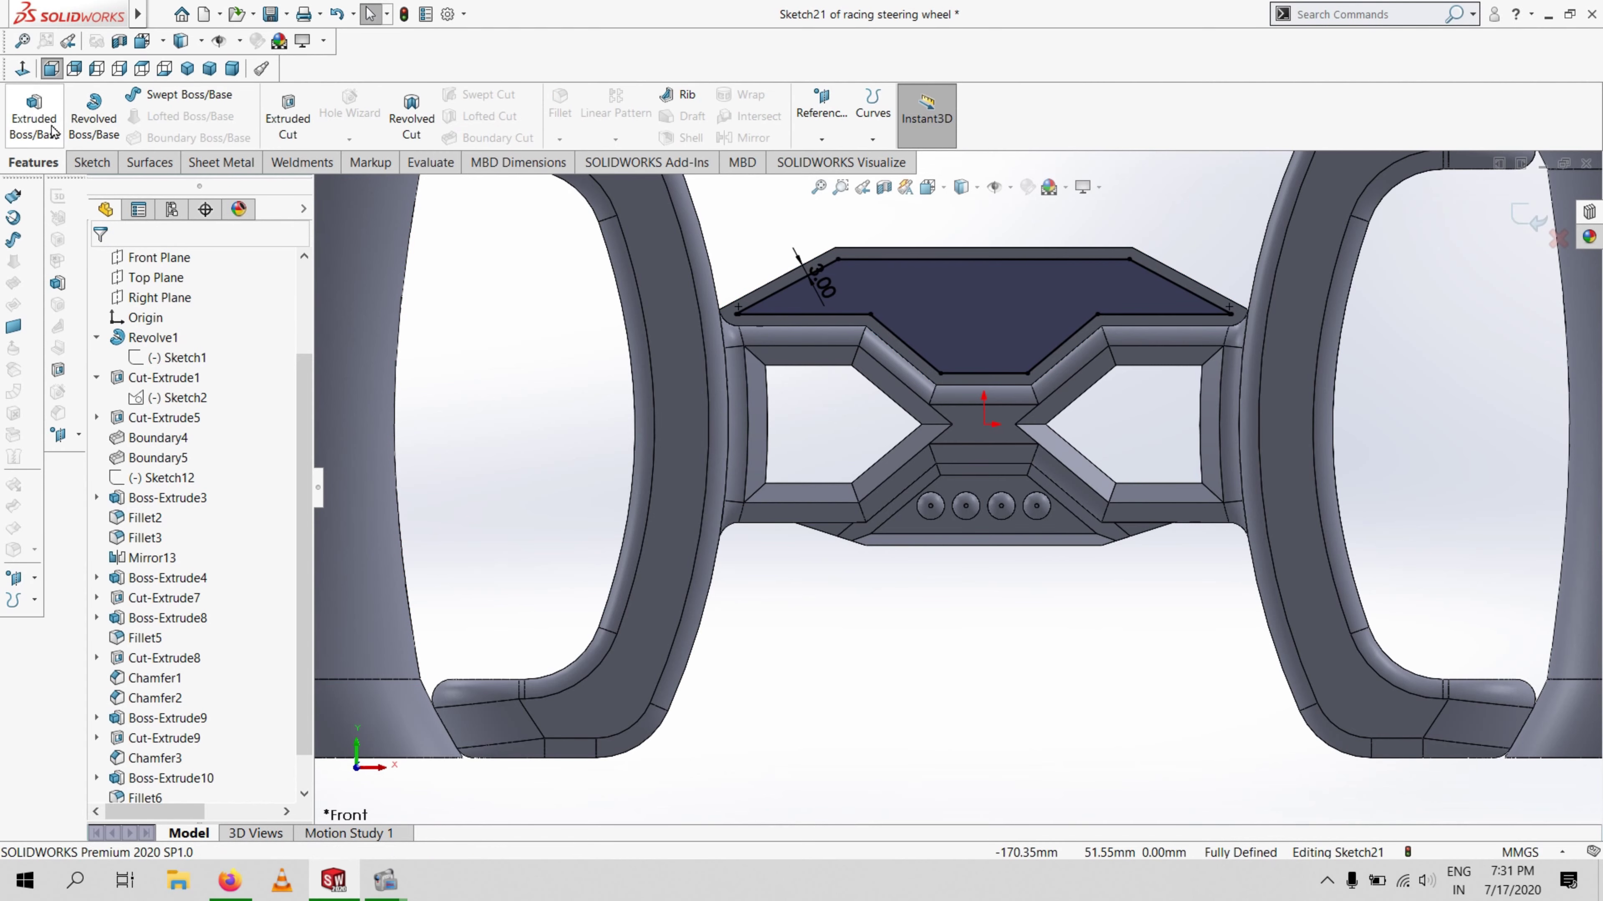
# Cut the offset profile into the block's upper front face as a blind recess and set its depth to 5 mm
pyautogui.click(286, 114)
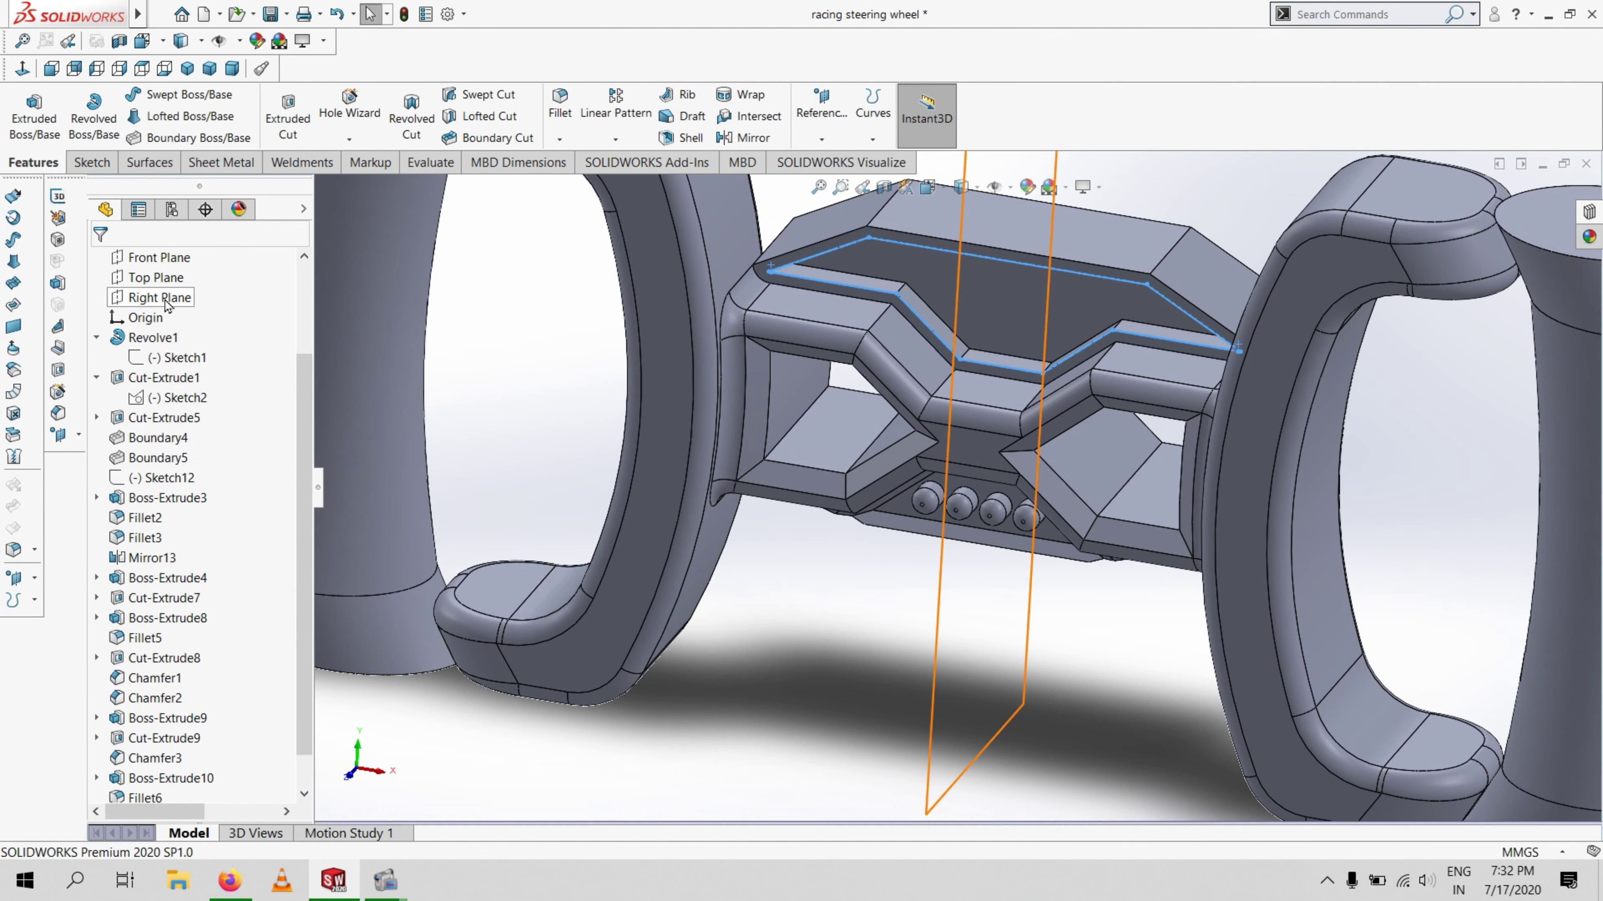
pyautogui.scroll(-2, 183, 718)
pyautogui.click(144, 780)
pyautogui.rightClick(152, 779)
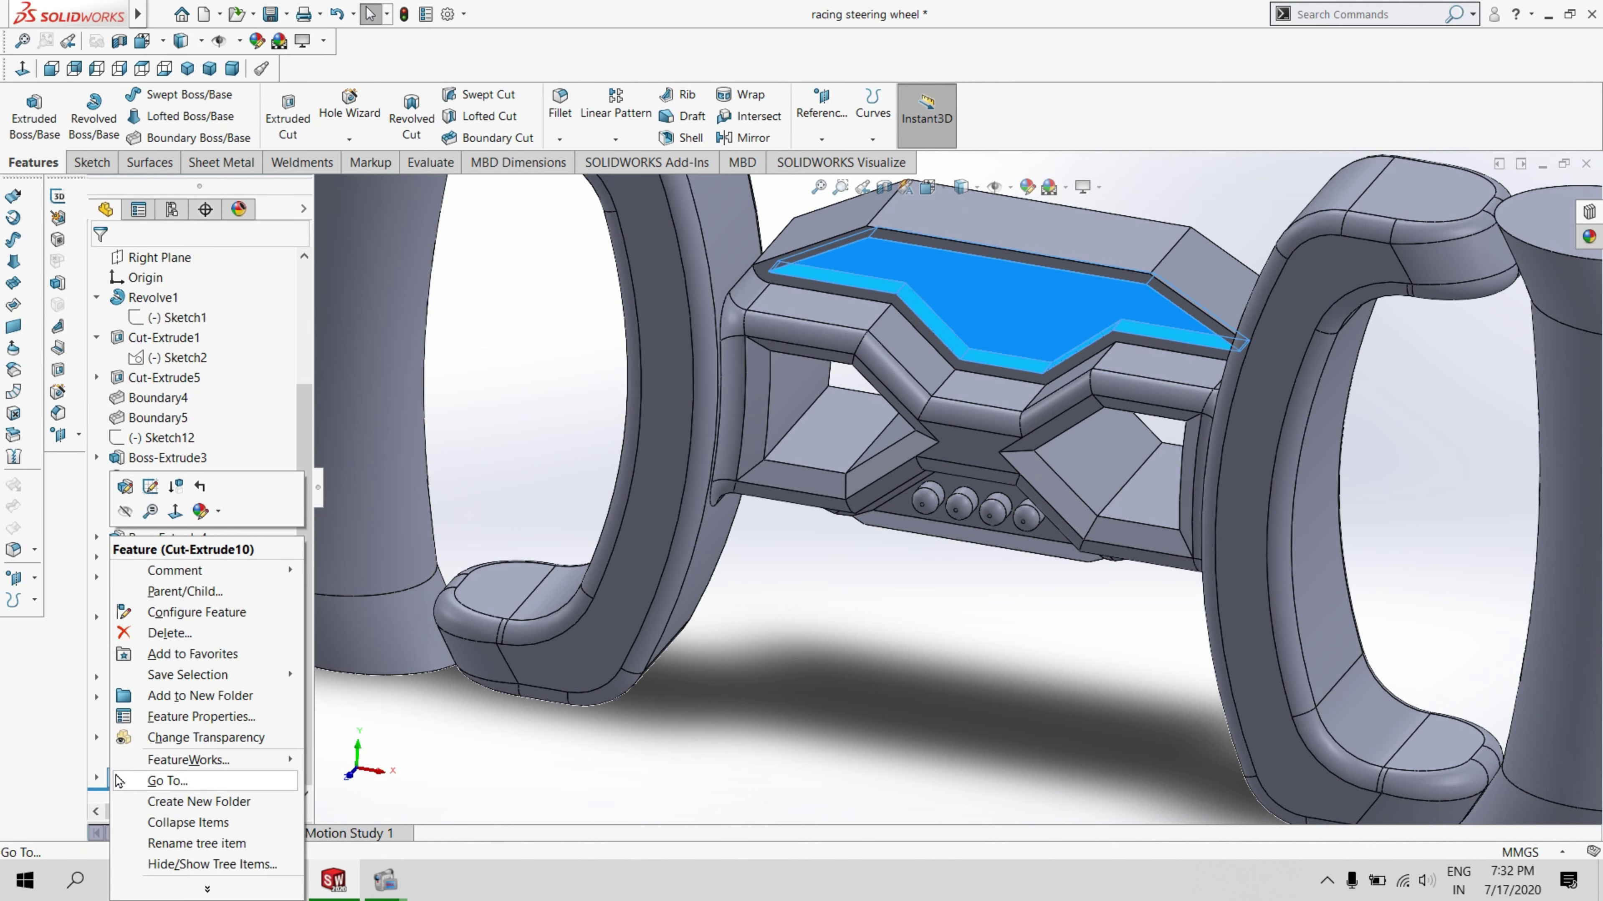
pyautogui.press('Escape')
pyautogui.press('Escape')
pyautogui.rightClick(140, 782)
pyautogui.click(151, 485)
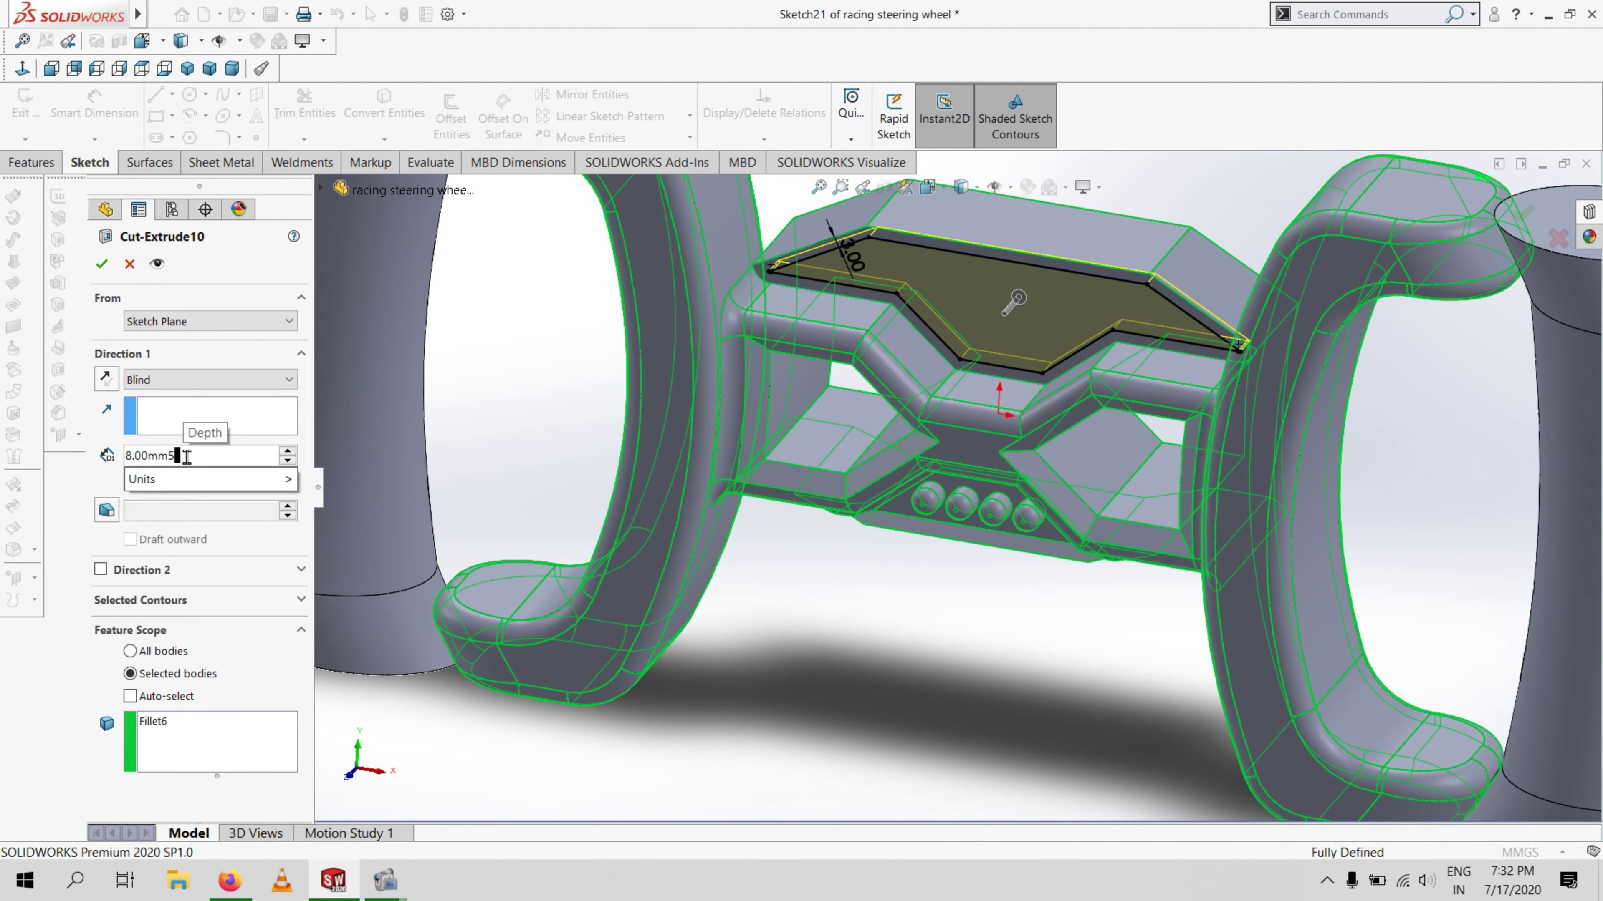
pyautogui.write('5')
pyautogui.press('Return')
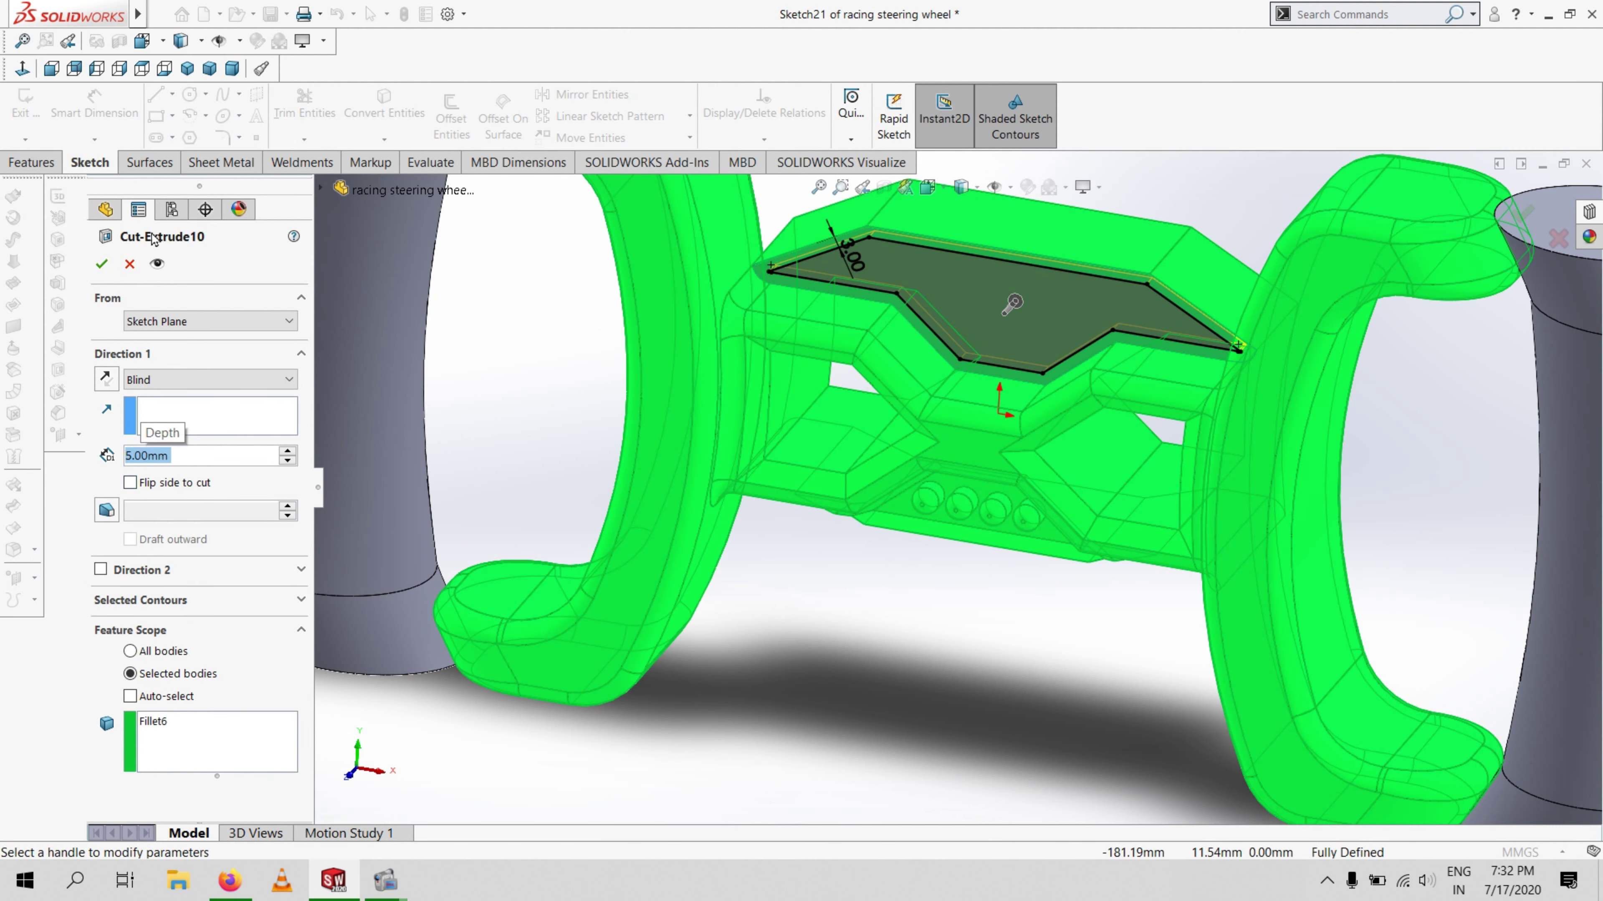
pyautogui.press('Return')
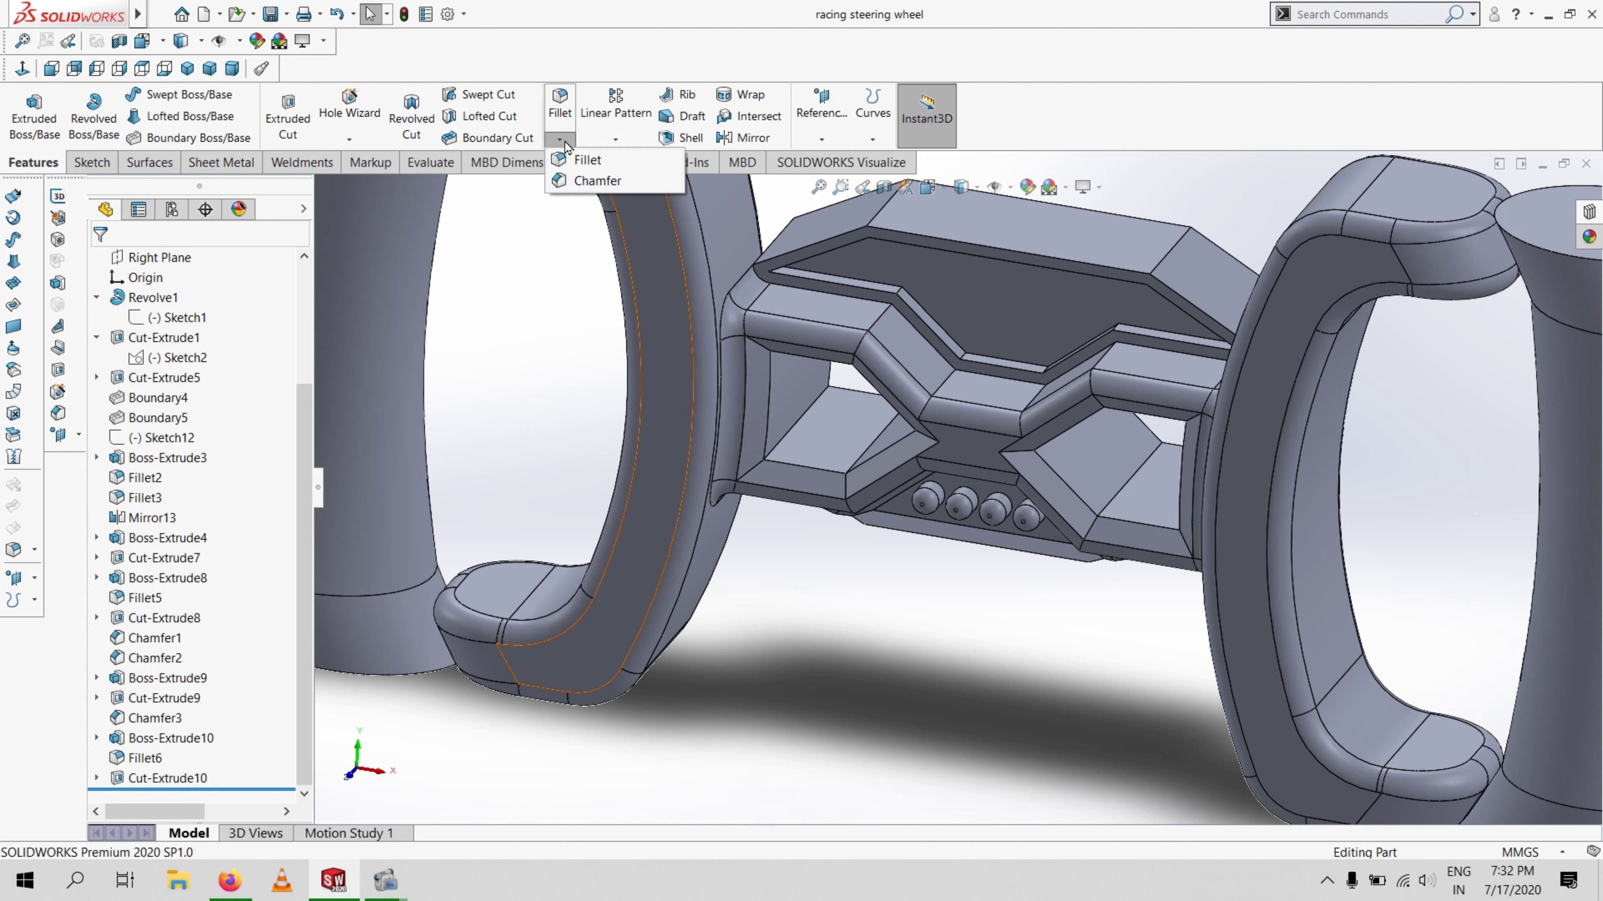
# Chamfer the rim edges of the upper front recess by 3 mm at 45 degrees
pyautogui.click(829, 249)
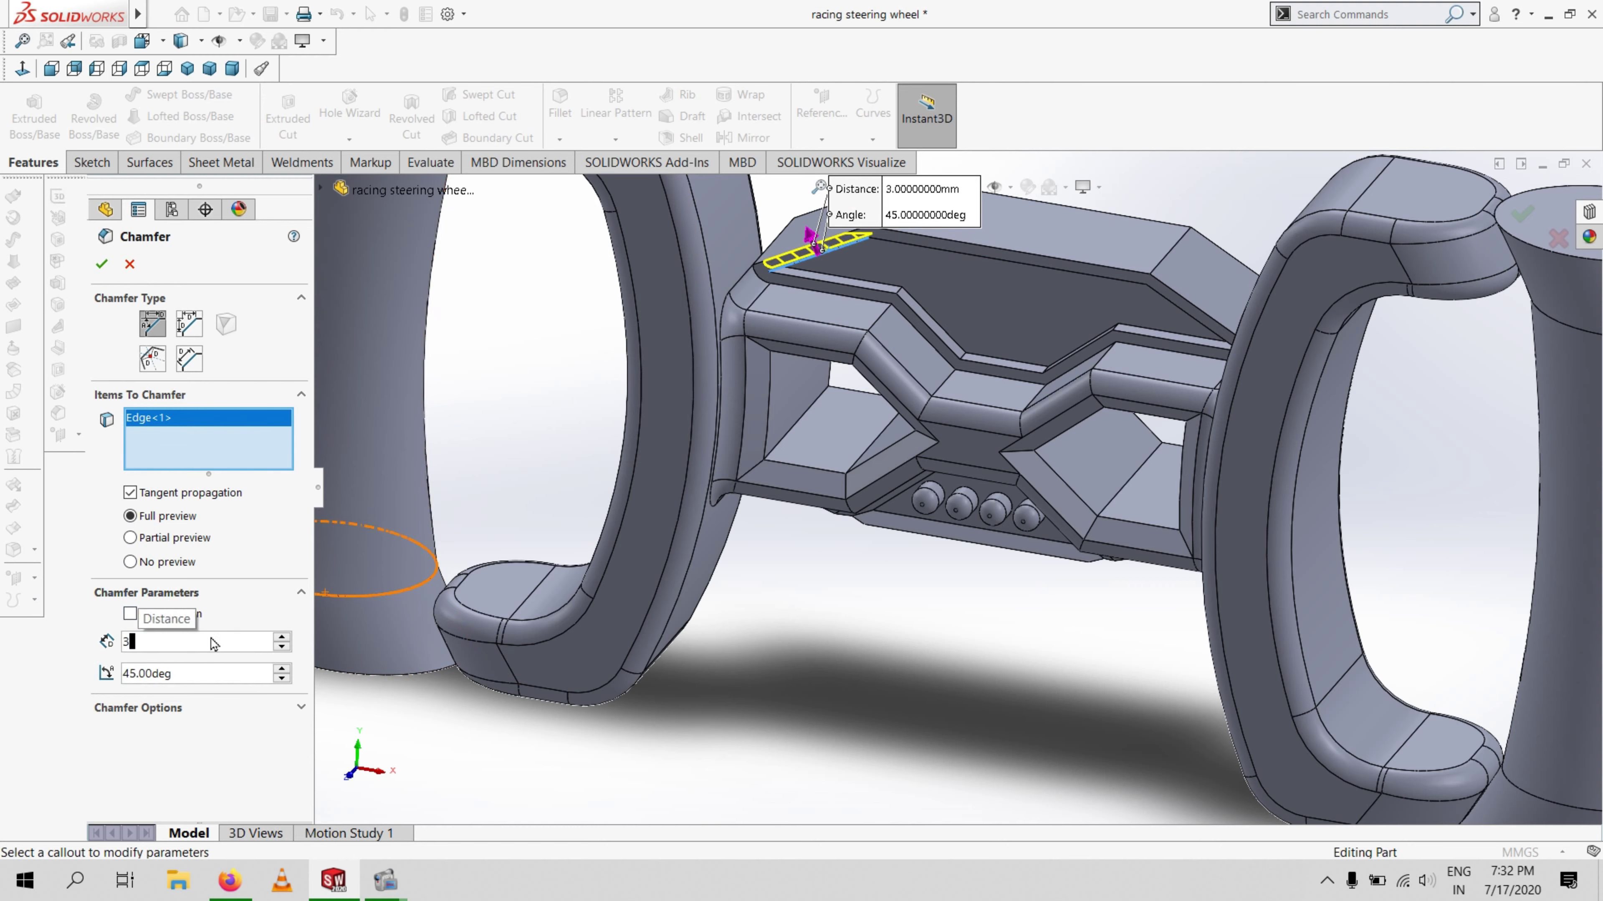
pyautogui.moveTo(783, 350); pyautogui.dragTo(868, 293, button='middle')
pyautogui.scroll(-5, 1058, 305)
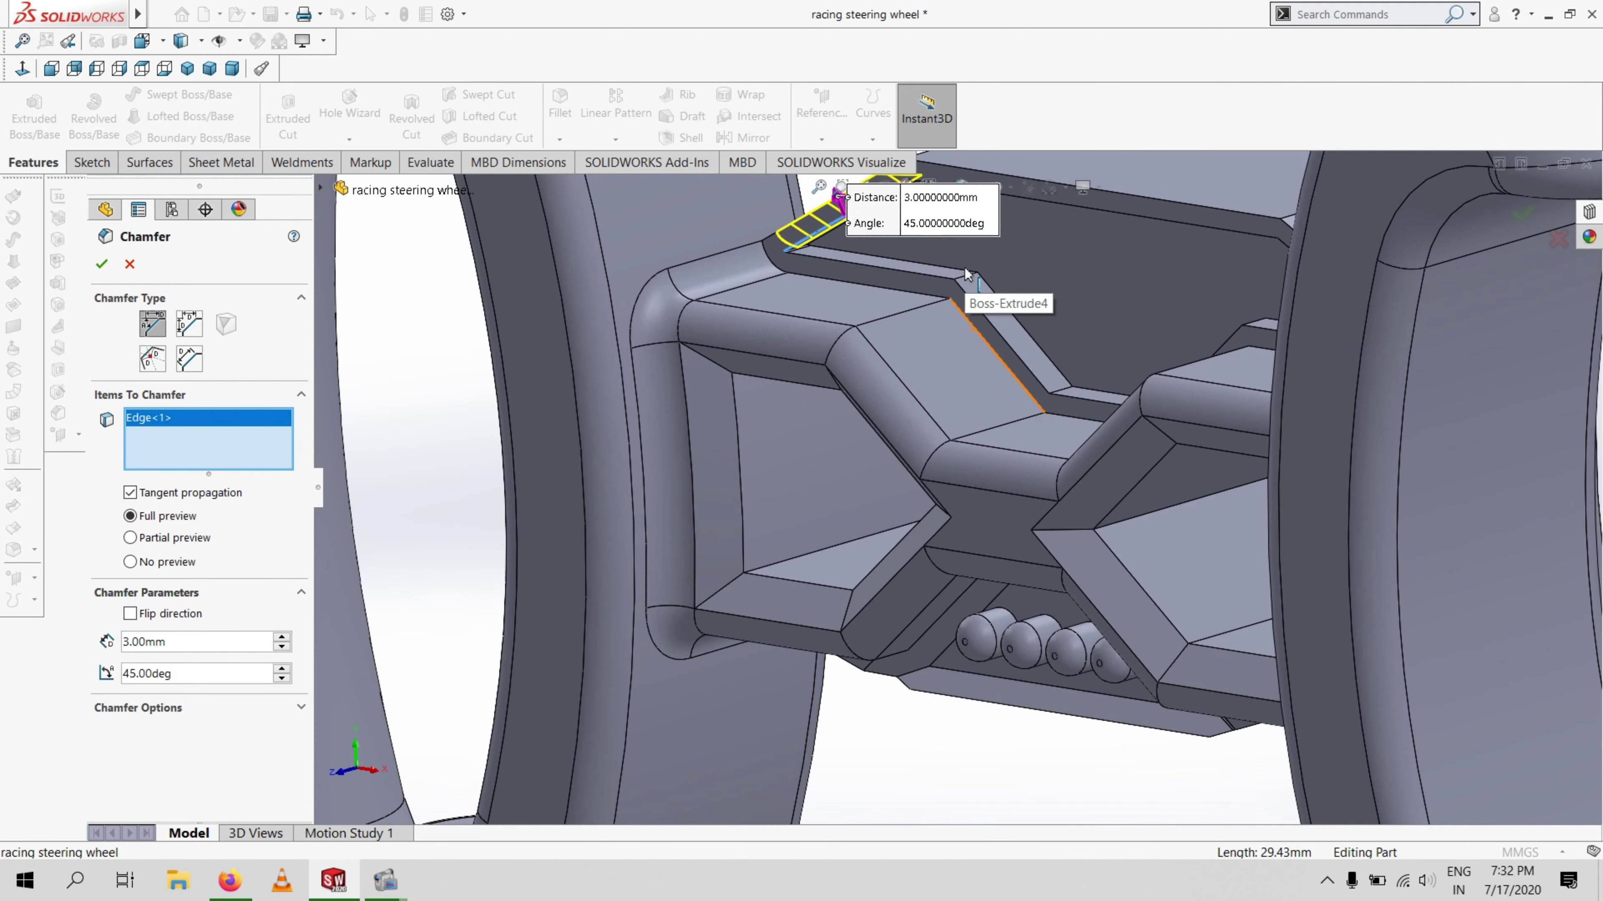
pyautogui.click(892, 314)
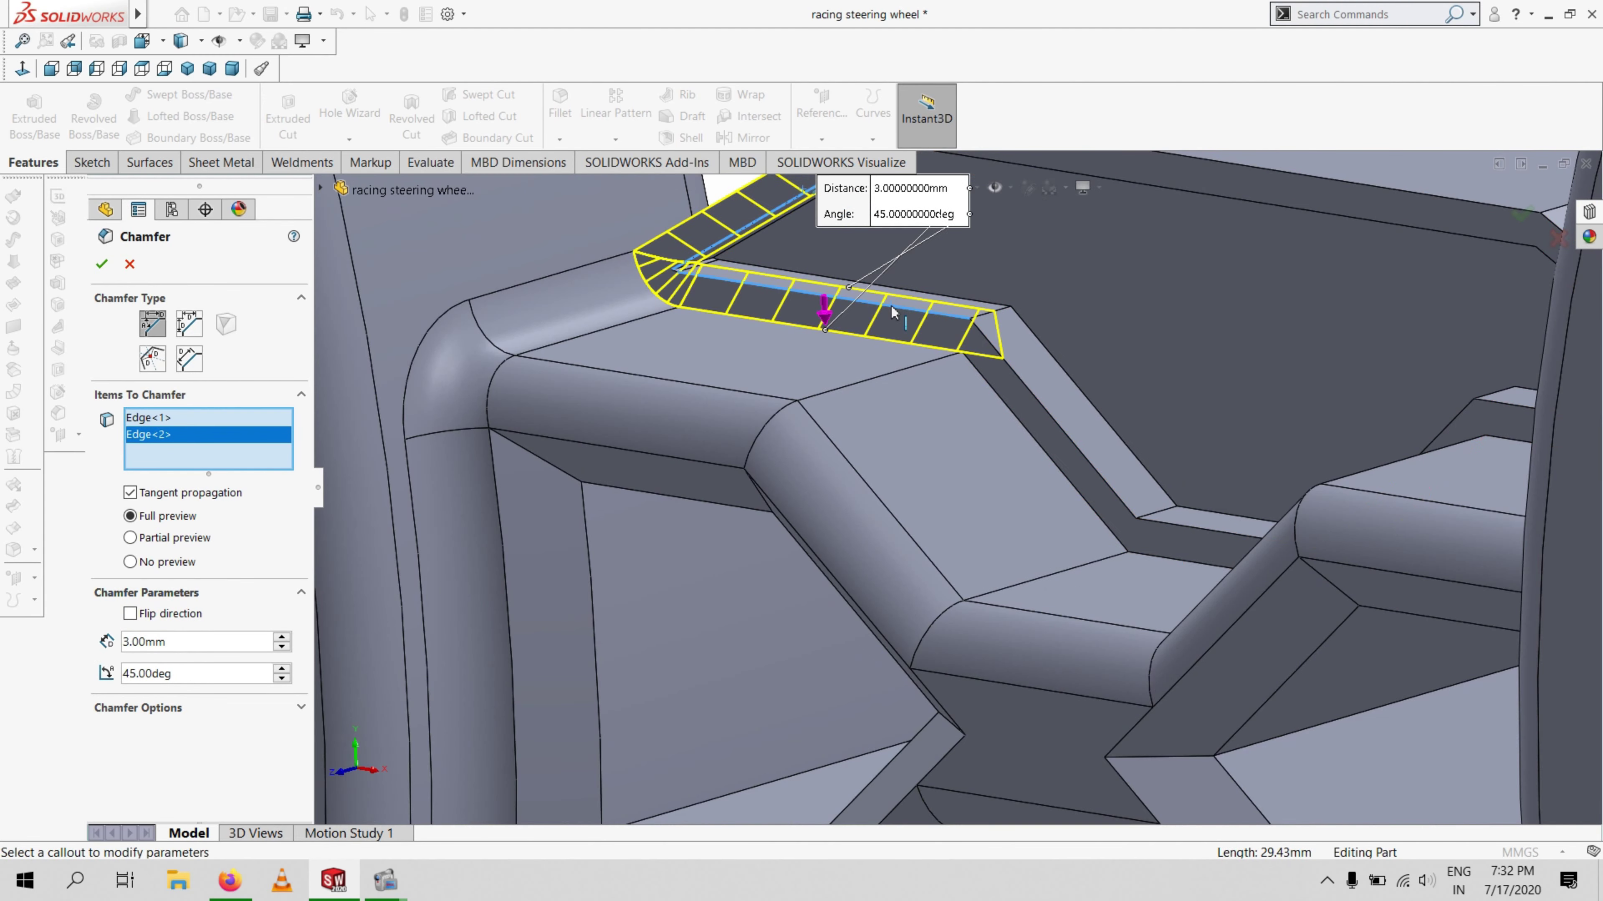
pyautogui.click(1037, 408)
pyautogui.scroll(6, 1037, 405)
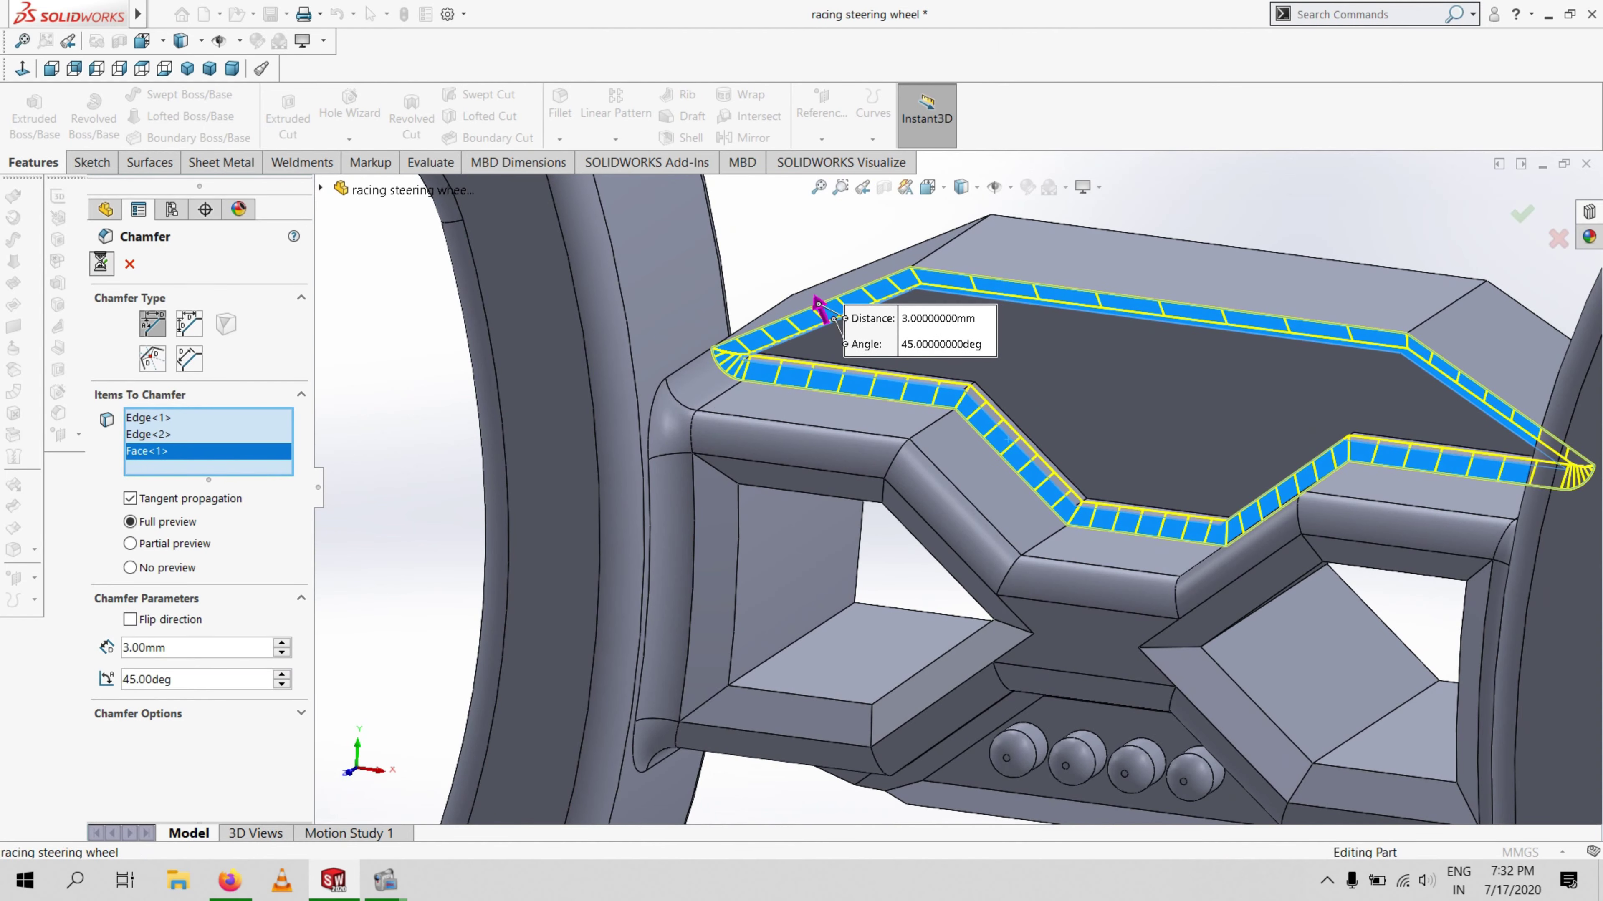
# Start a sketch on the block's back face and draw a circle about 33 mm in diameter centred on the origin
pyautogui.scroll(5, 1162, 302)
pyautogui.moveTo(1159, 386); pyautogui.dragTo(986, 436, button='middle')
pyautogui.click(1166, 365)
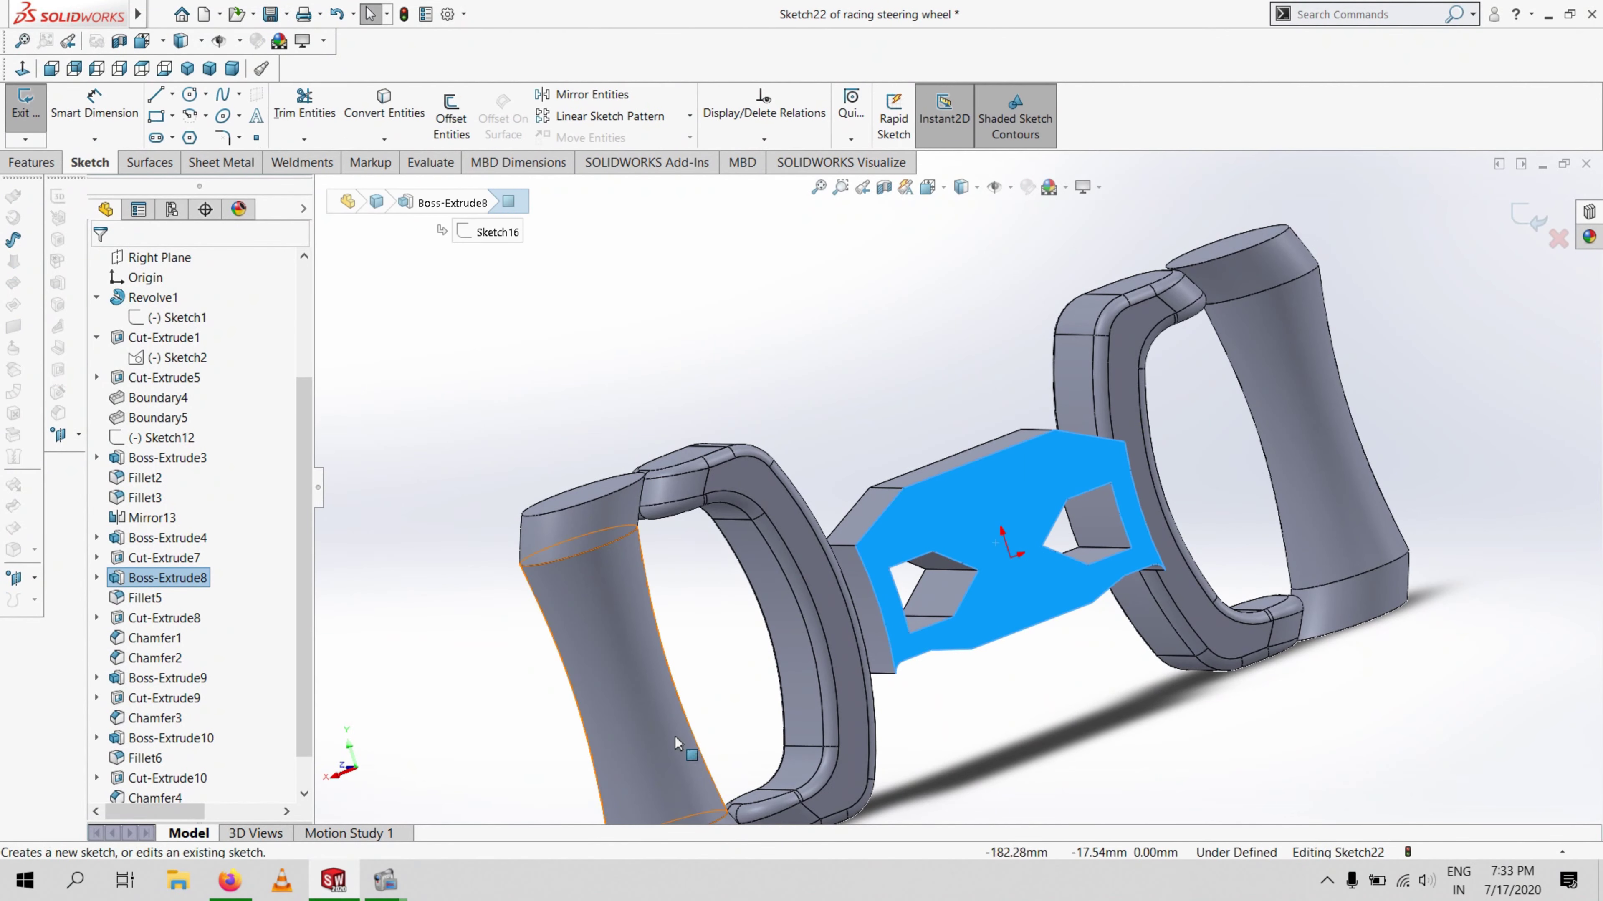
pyautogui.press('Escape')
pyautogui.moveTo(1041, 752); pyautogui.dragTo(959, 656, button='middle')
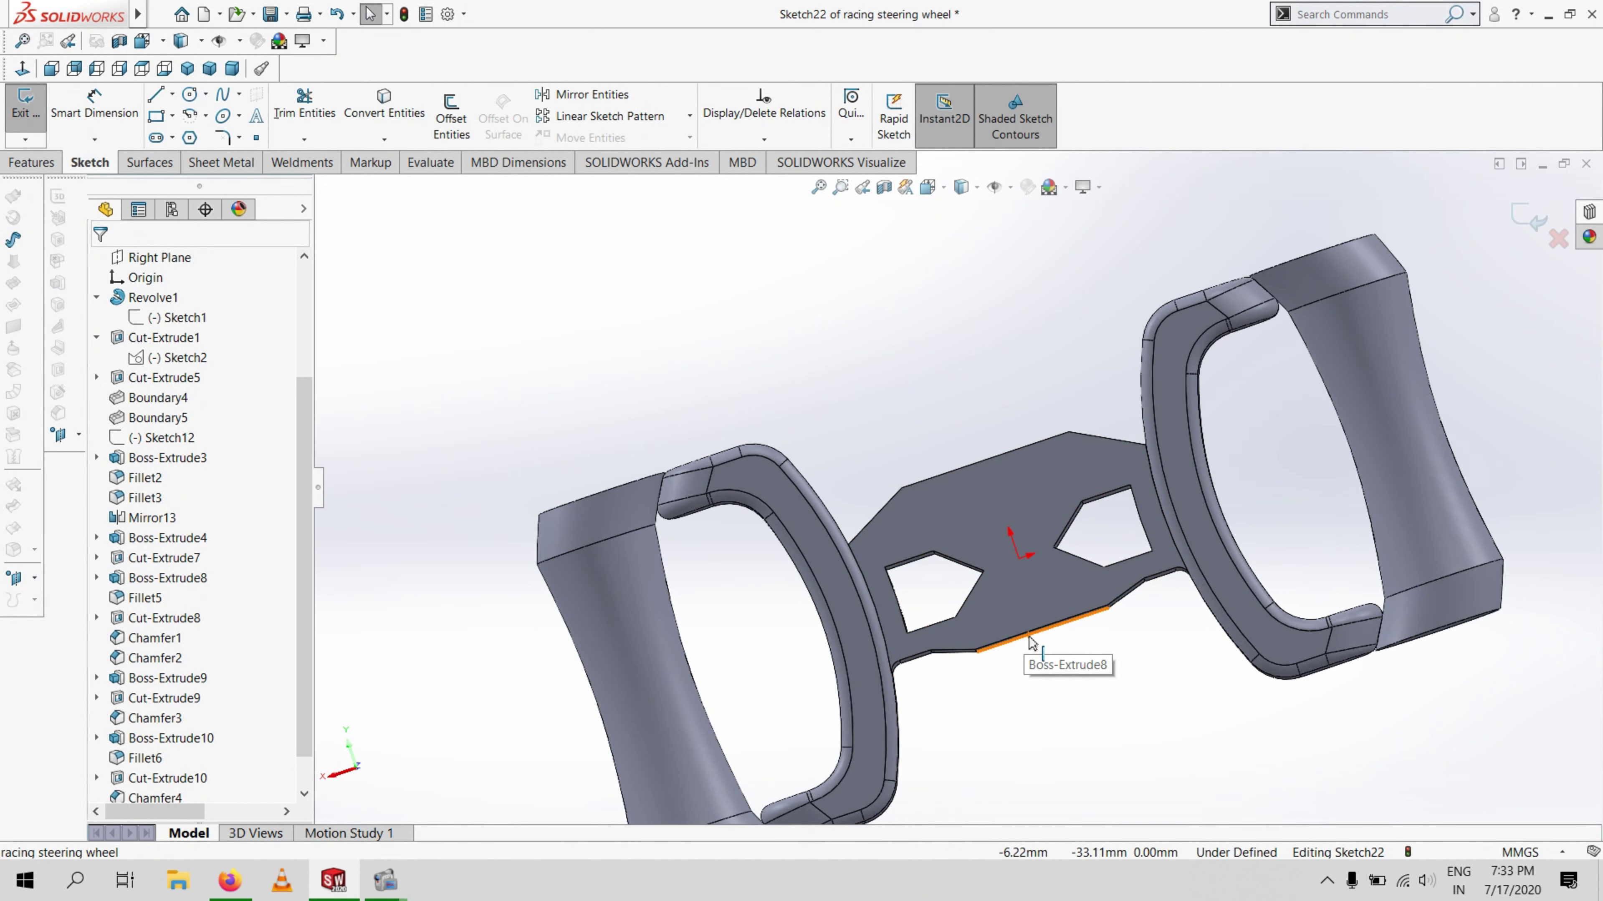
pyautogui.hotkey('ctrl', '8')
pyautogui.click(189, 95)
pyautogui.click(955, 487)
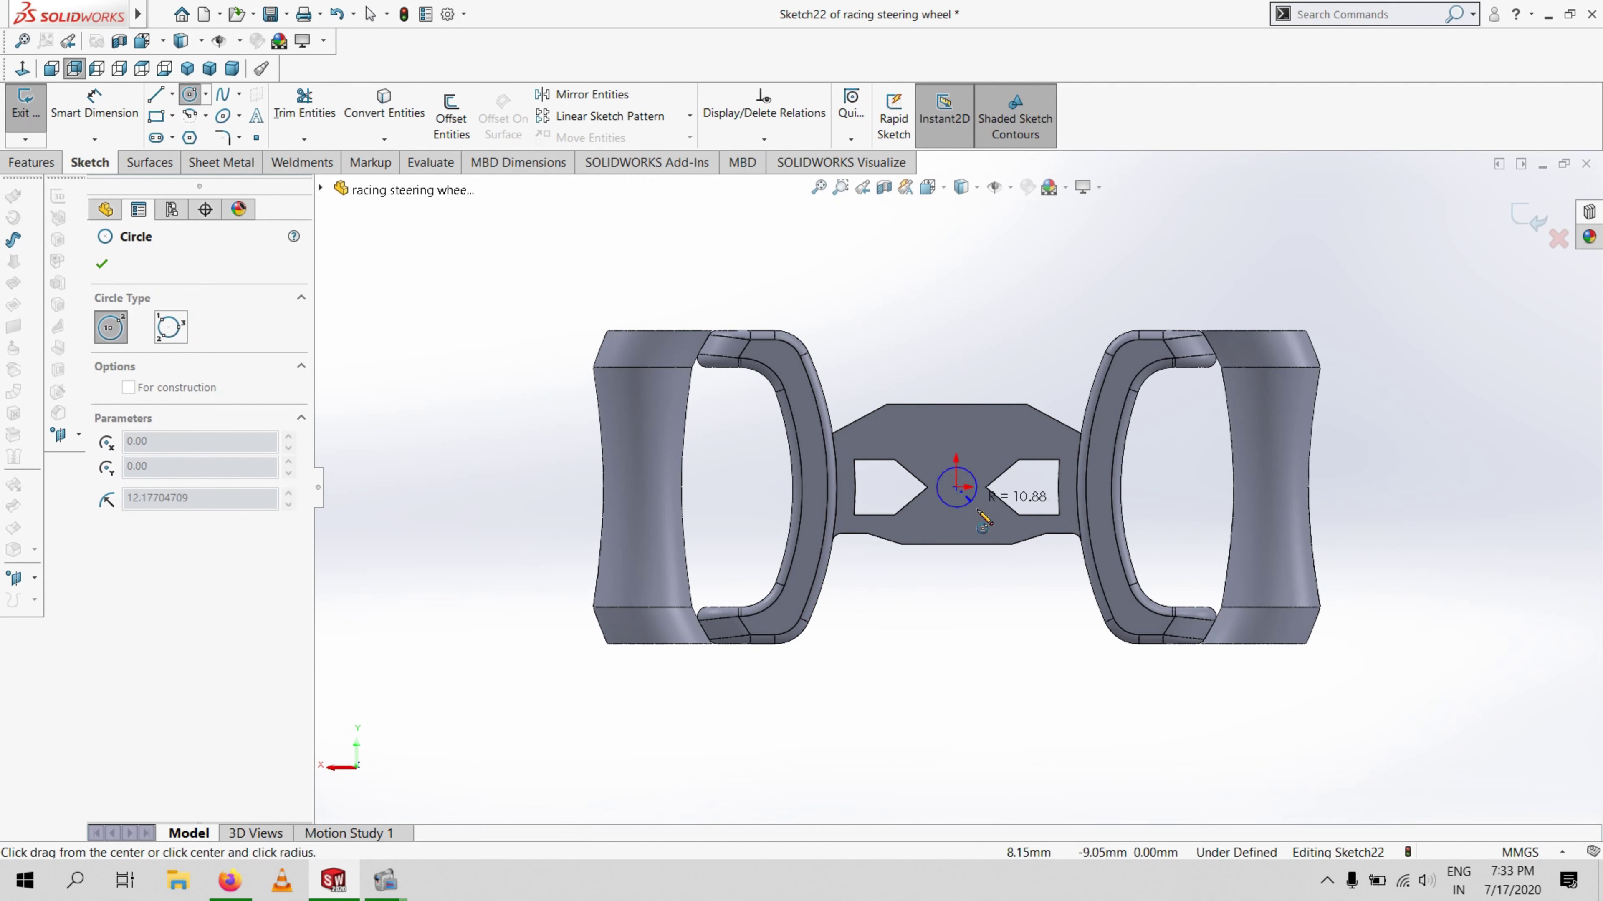
pyautogui.click(977, 510)
# Dimension the circle's diameter to 17 mm
pyautogui.click(69, 121)
pyautogui.click(953, 518)
pyautogui.click(945, 605)
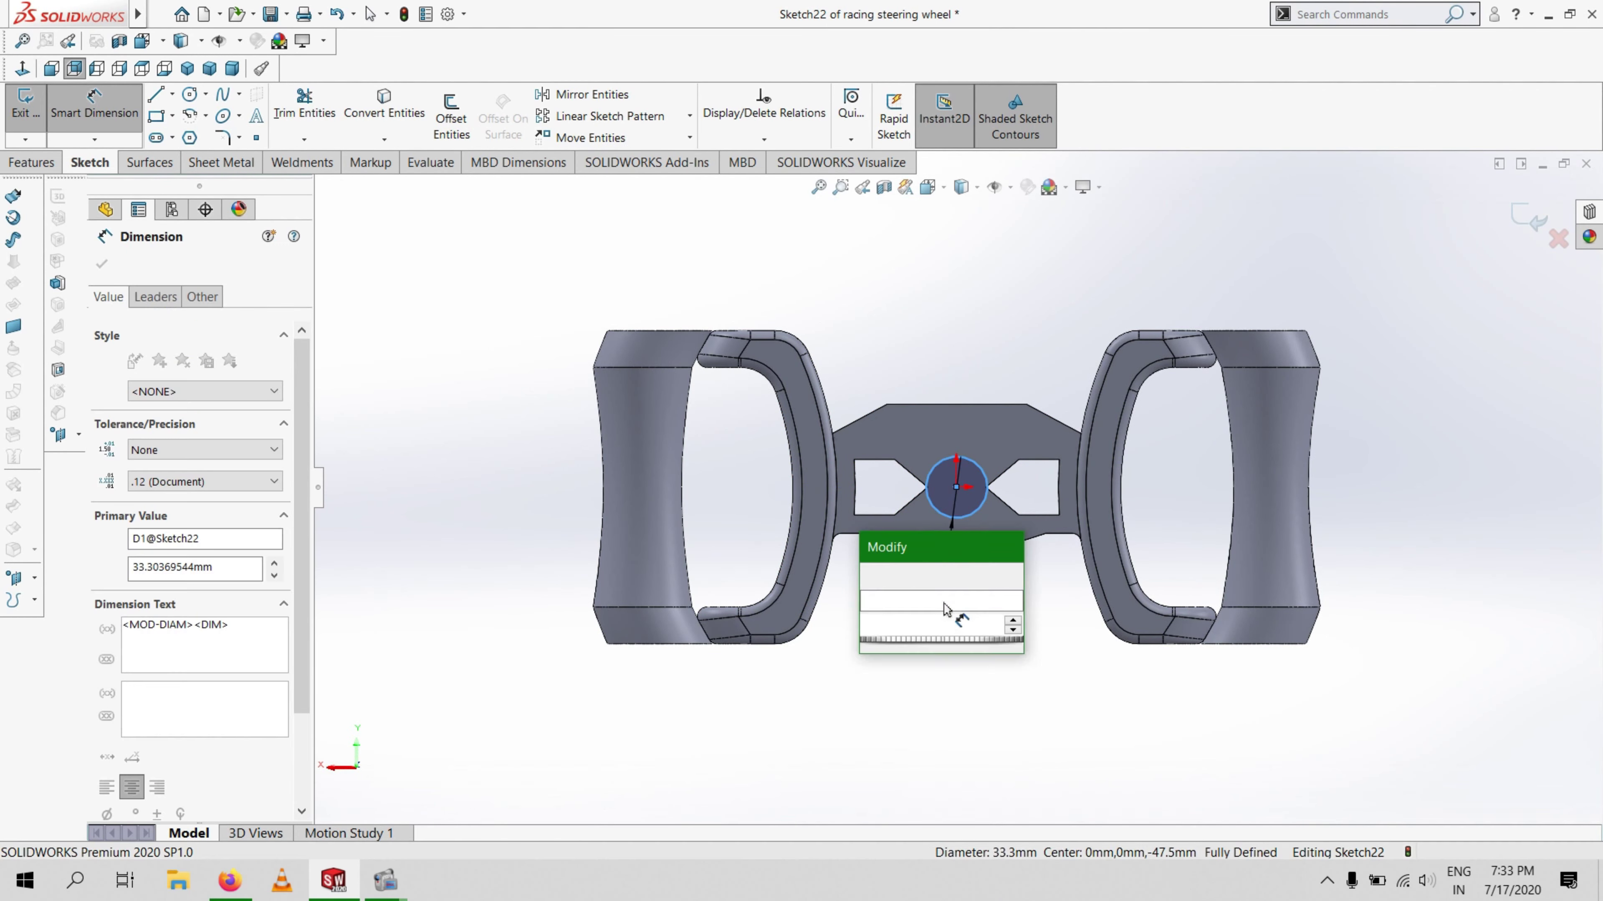
pyautogui.write('17')
pyautogui.press('Return')
pyautogui.scroll(-3, 978, 532)
pyautogui.moveTo(1009, 562); pyautogui.dragTo(750, 638, button='middle')
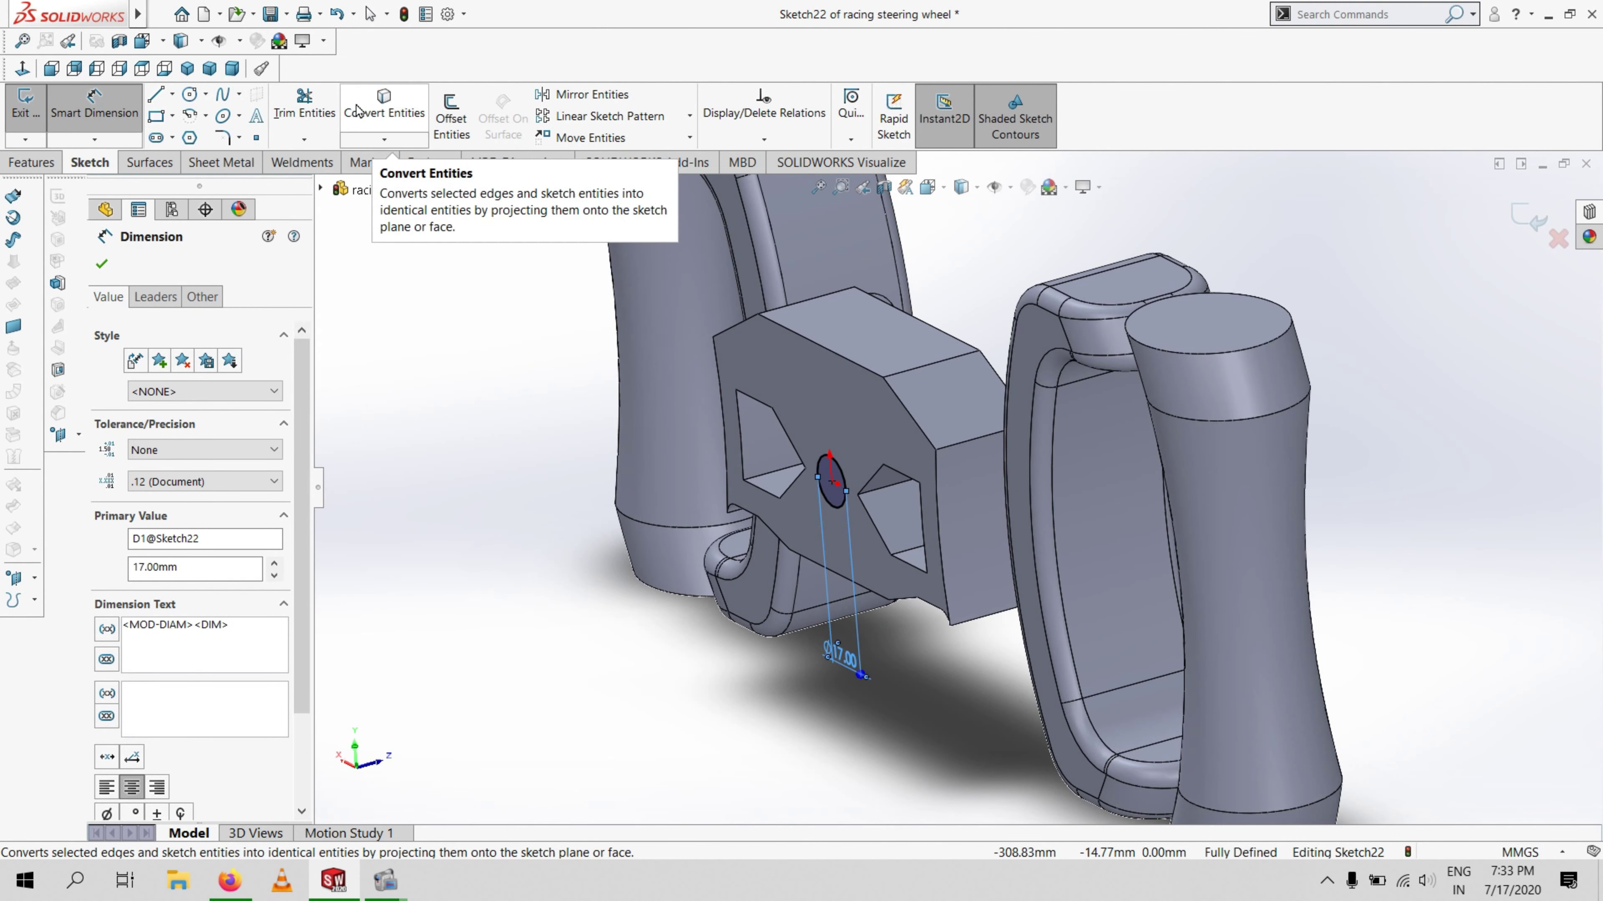
pyautogui.click(32, 163)
pyautogui.click(32, 116)
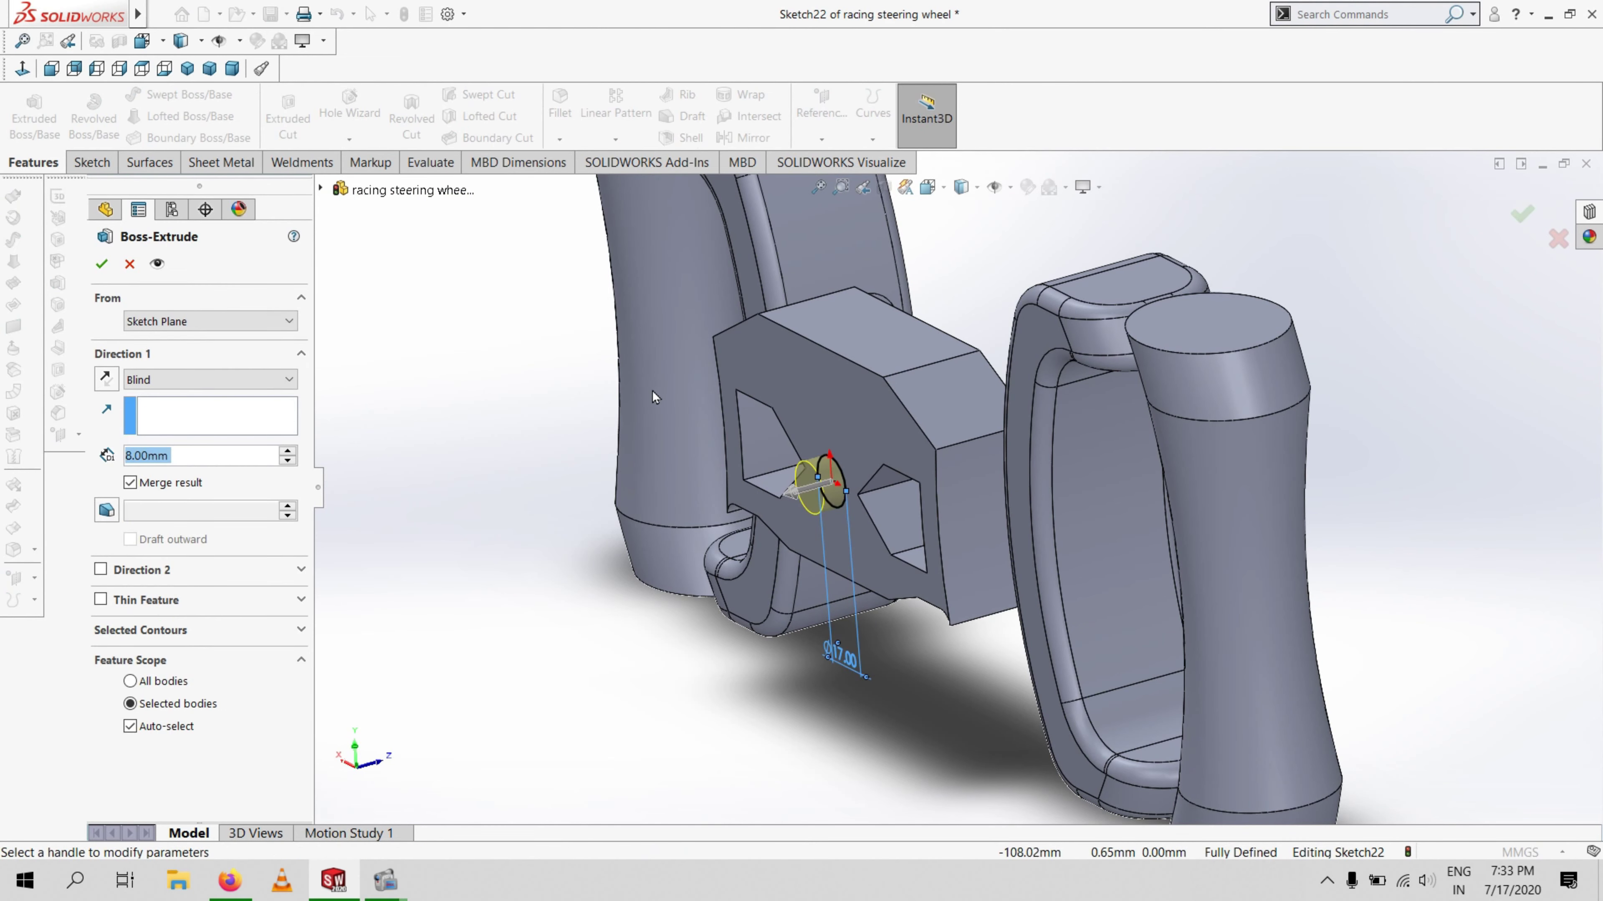
pyautogui.click(128, 264)
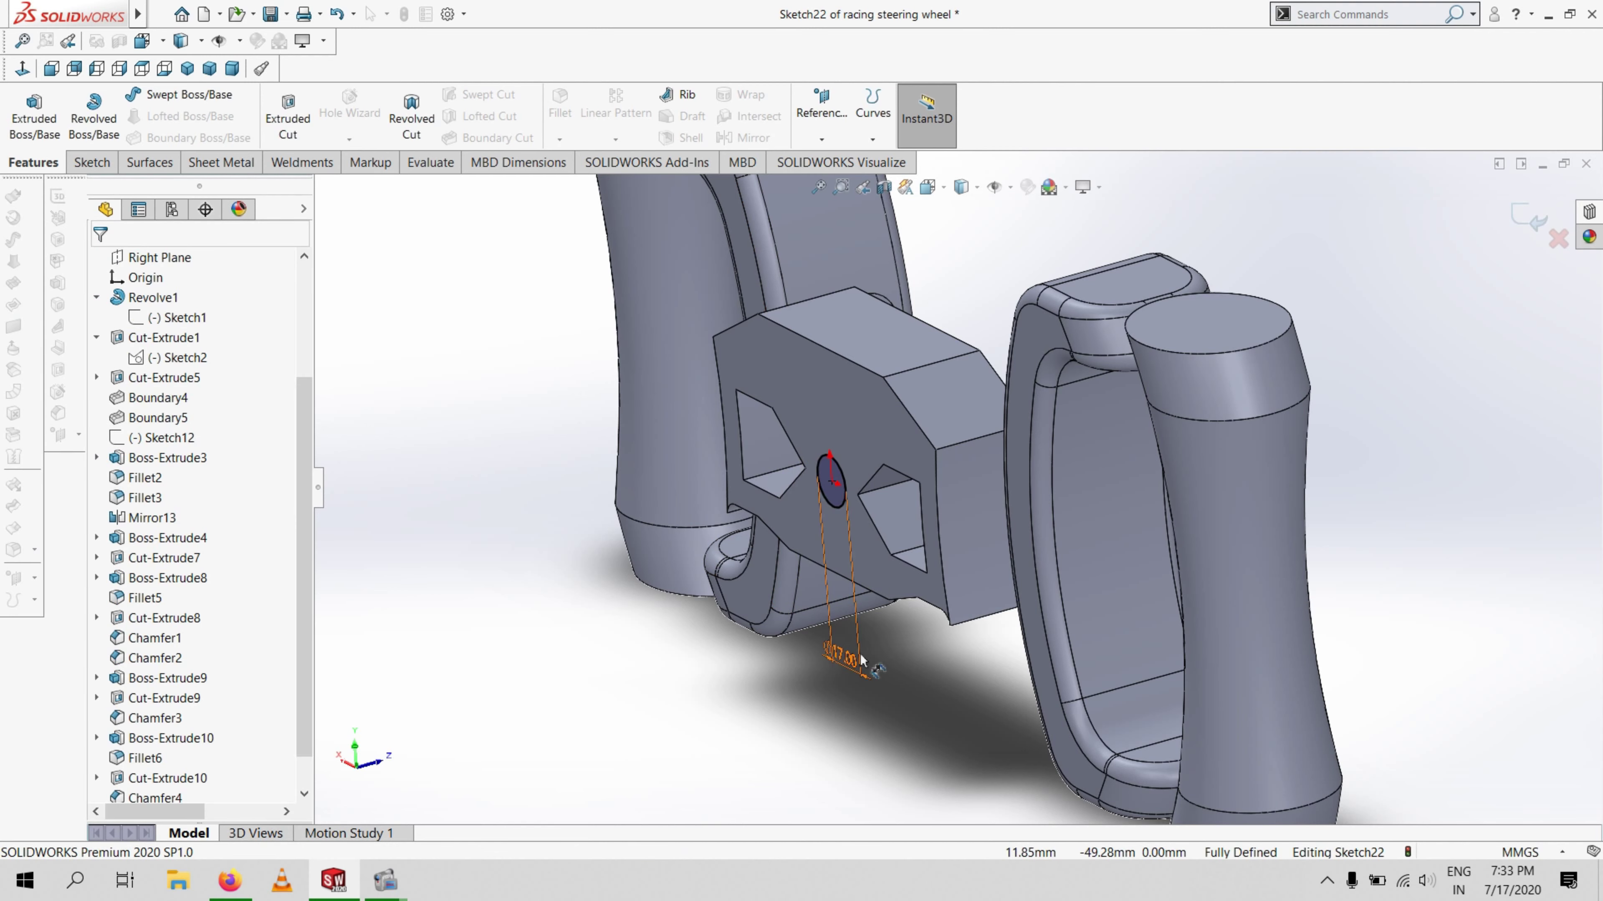
# Set the circle's diameter to 20 mm and extrude it as a round boss outward from the block's back face
pyautogui.doubleClick(841, 656)
pyautogui.write('20')
pyautogui.press('Return')
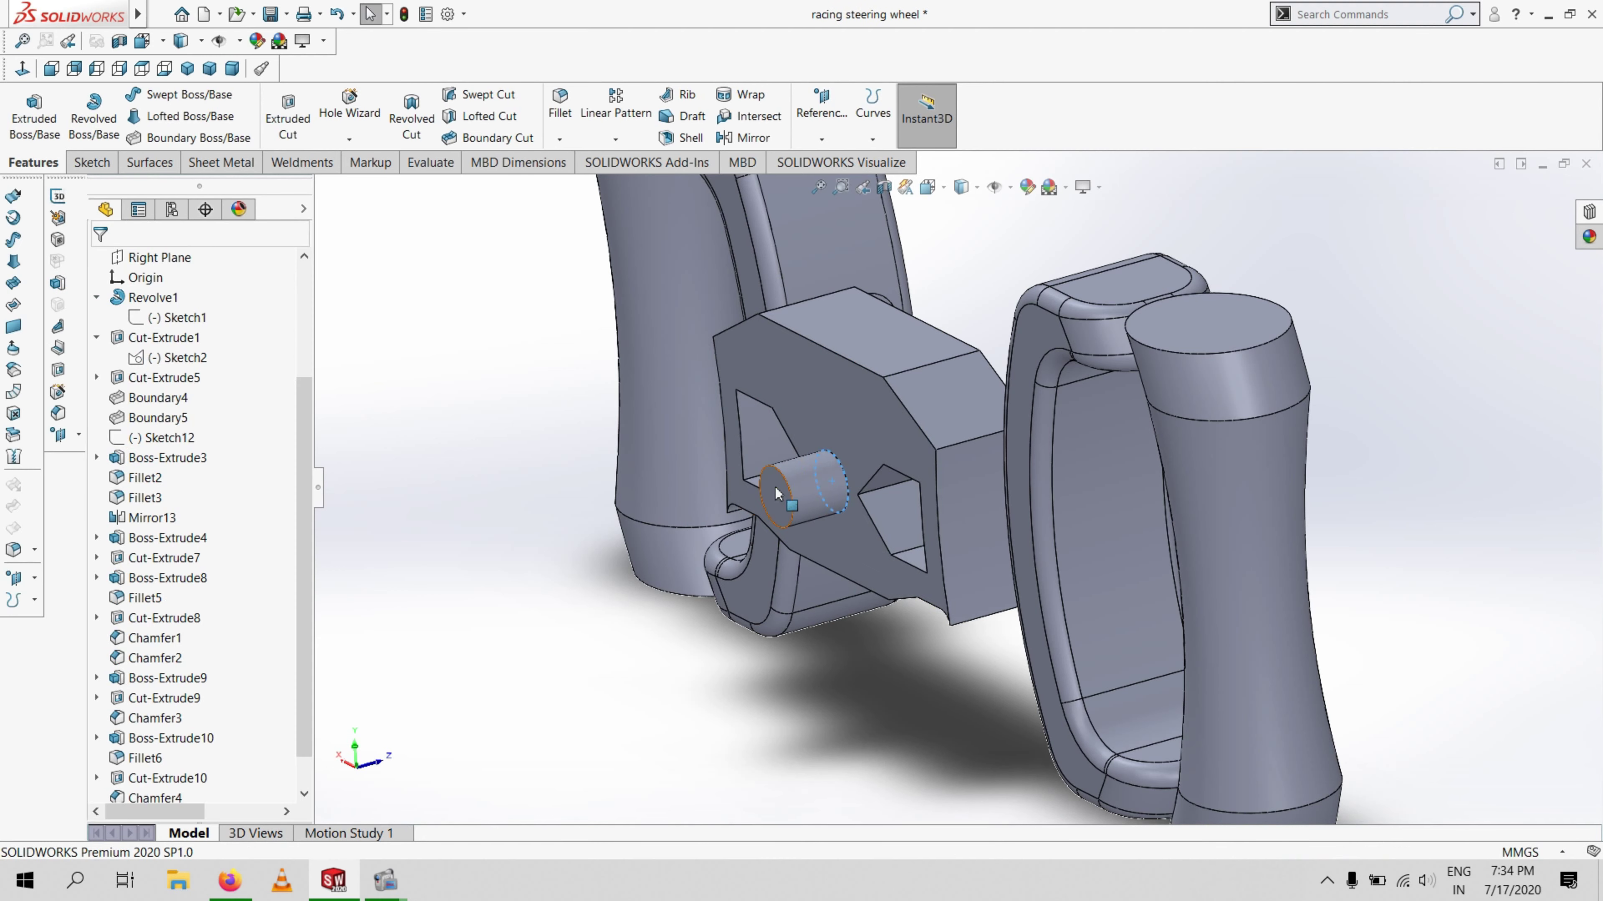
# Start a sketch on the round boss's end face and offset its circular edge 3 mm inward
pyautogui.click(779, 493)
pyautogui.click(849, 449)
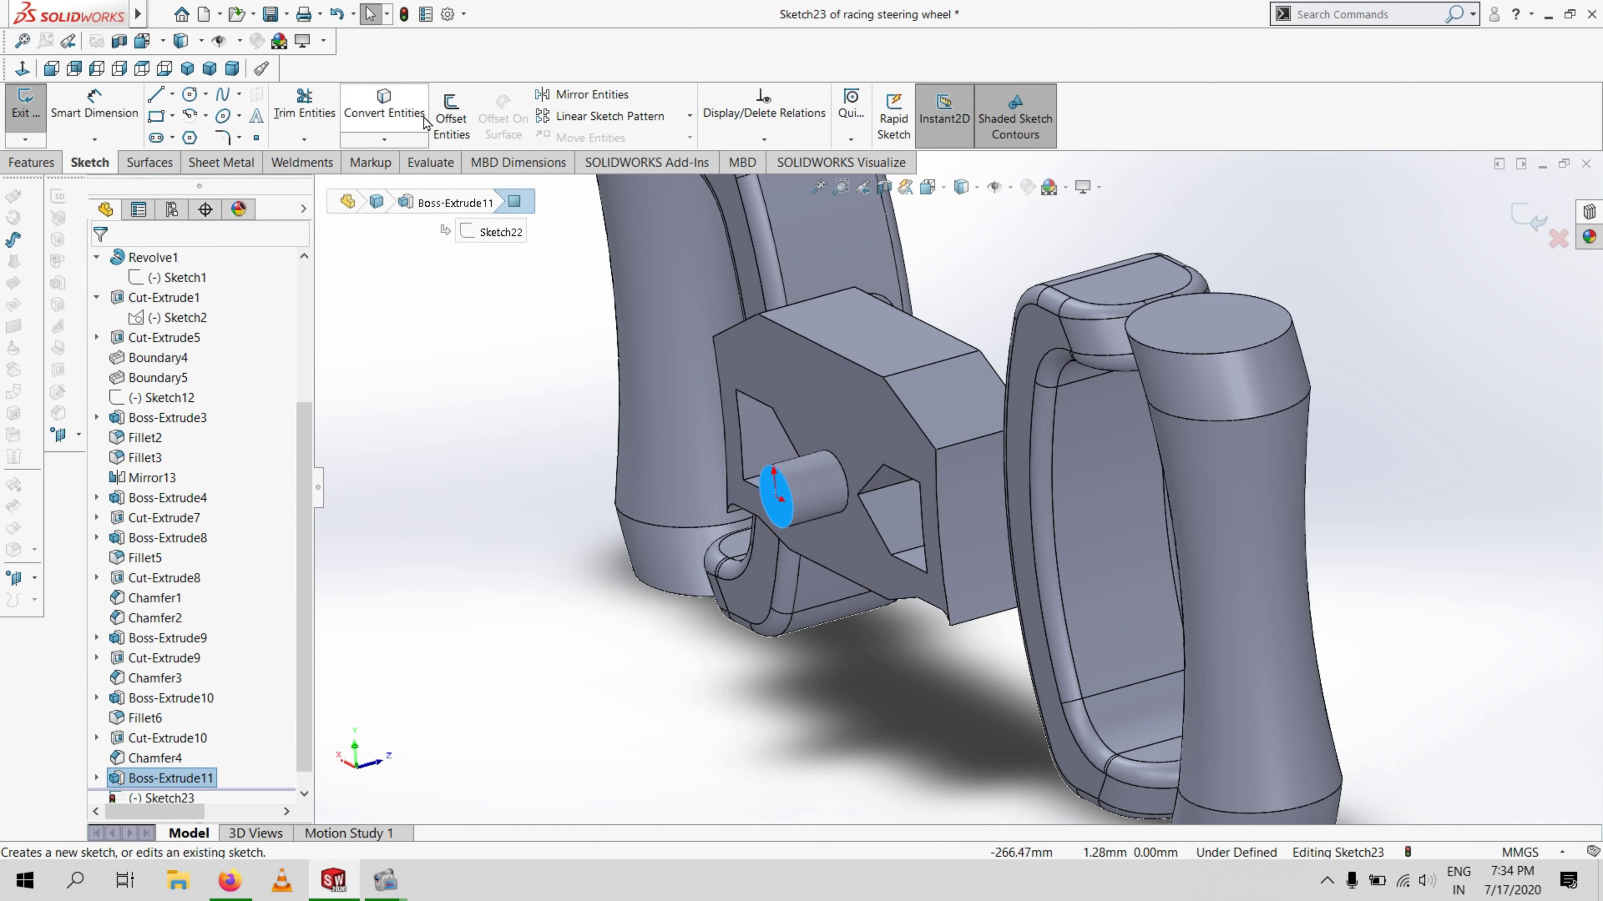
pyautogui.click(450, 112)
pyautogui.write('3.00mm')
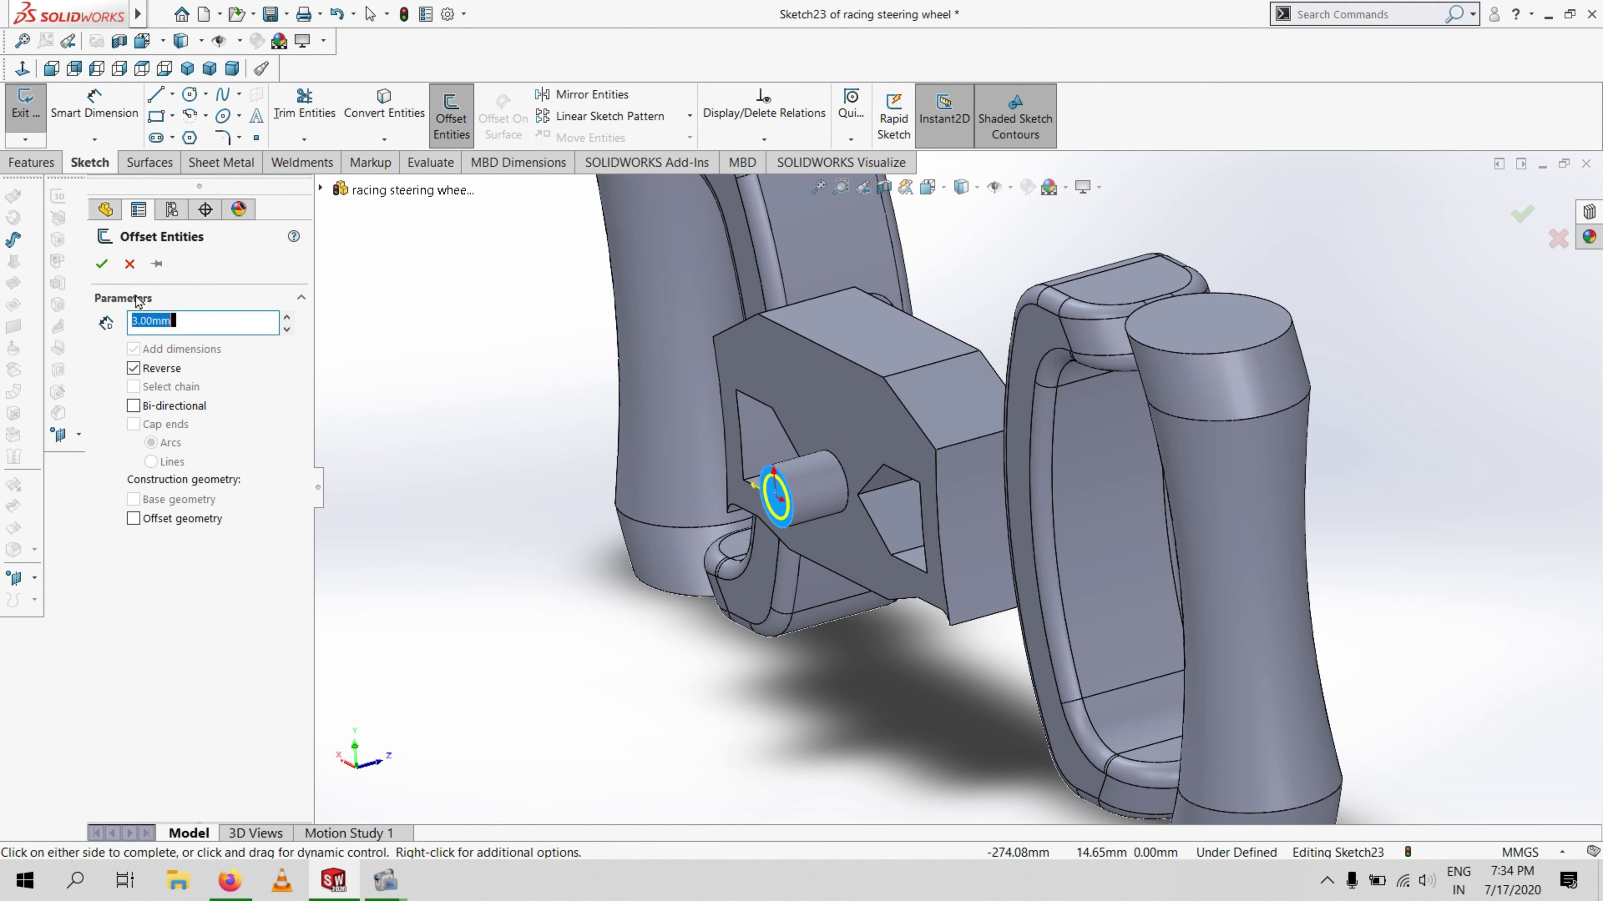
pyautogui.press('Return')
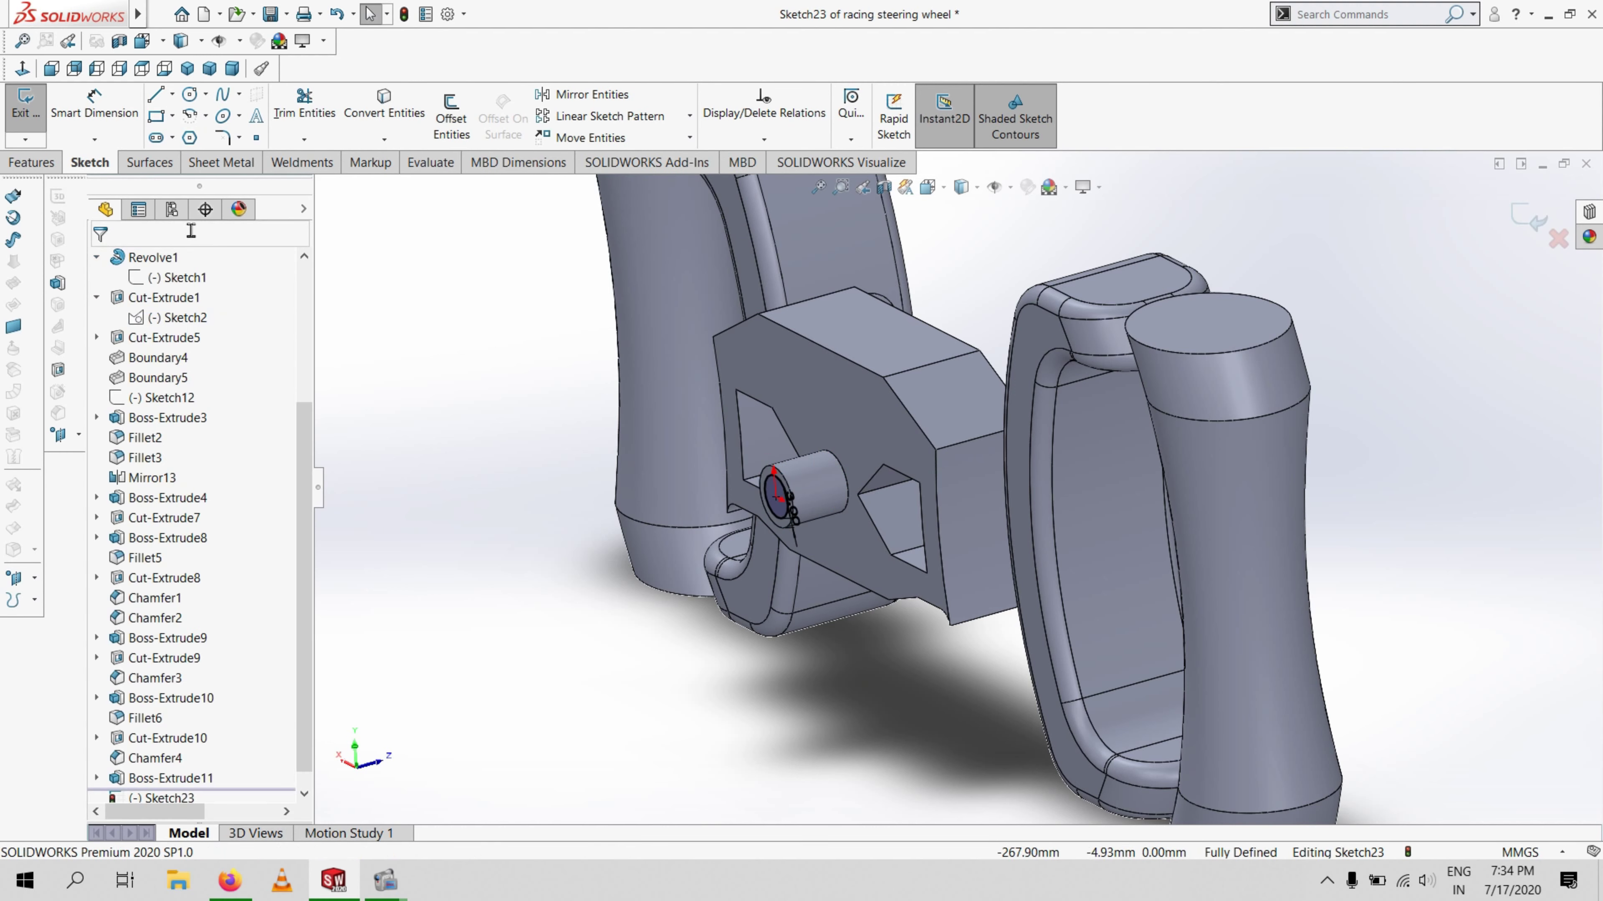
# Extrude-cut the inner circle as a blind hole into the round boss
pyautogui.click(29, 162)
pyautogui.click(40, 123)
pyautogui.press('Escape')
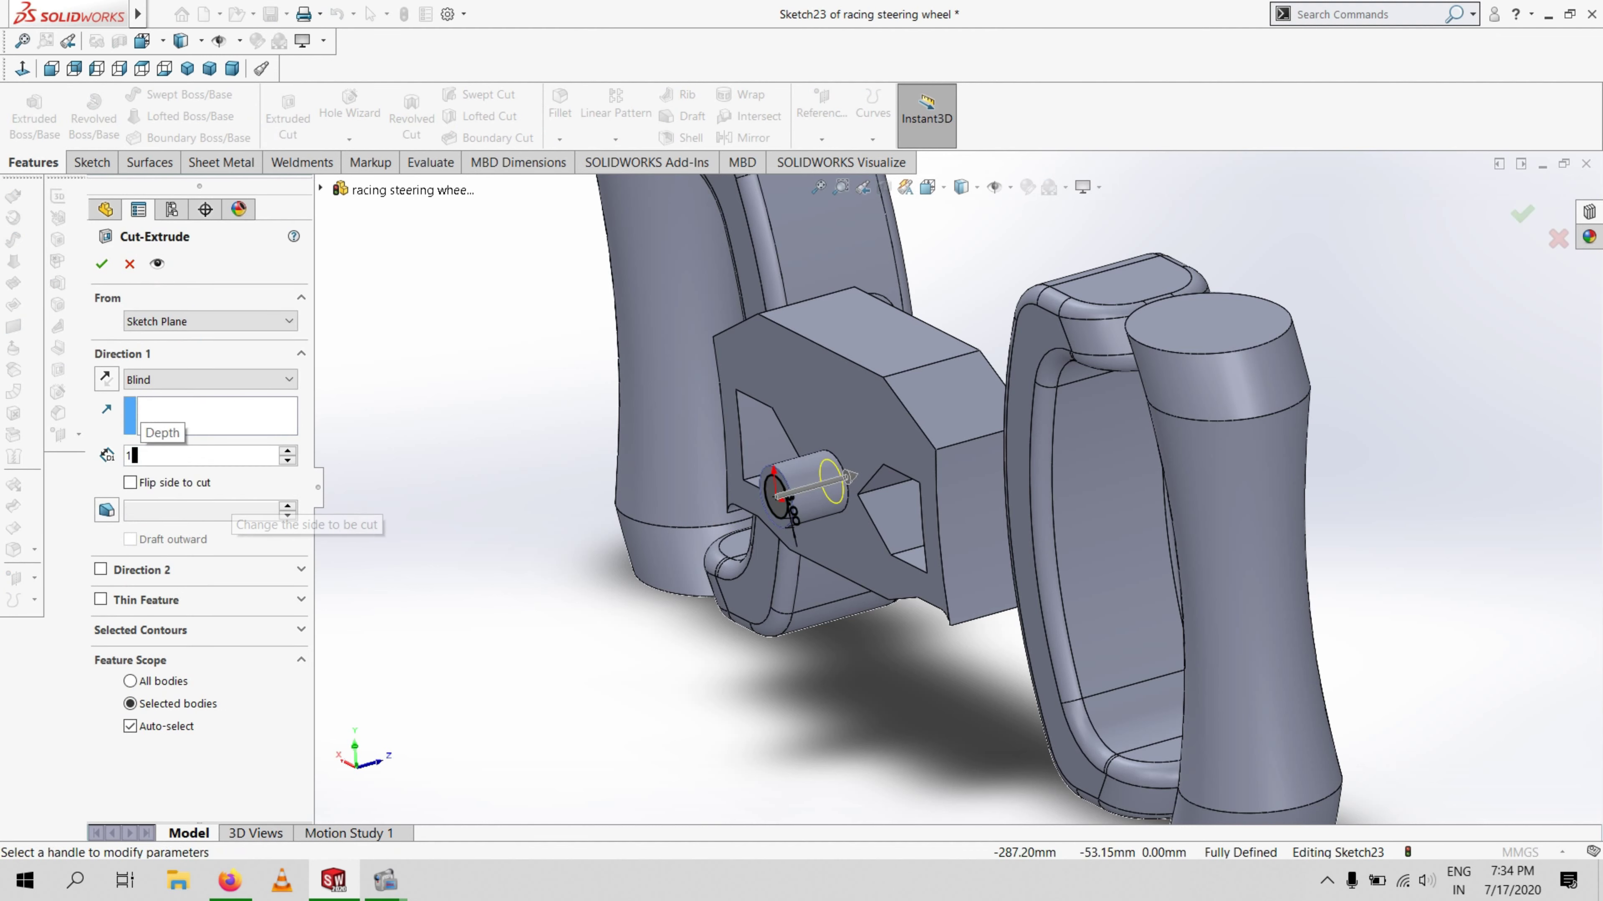
# Fillet the edges of the hollow boss's ring-shaped end face with a 1 mm radius
pyautogui.click(576, 612)
pyautogui.moveTo(640, 572); pyautogui.dragTo(733, 630, button='middle')
pyautogui.scroll(-3, 1084, 448)
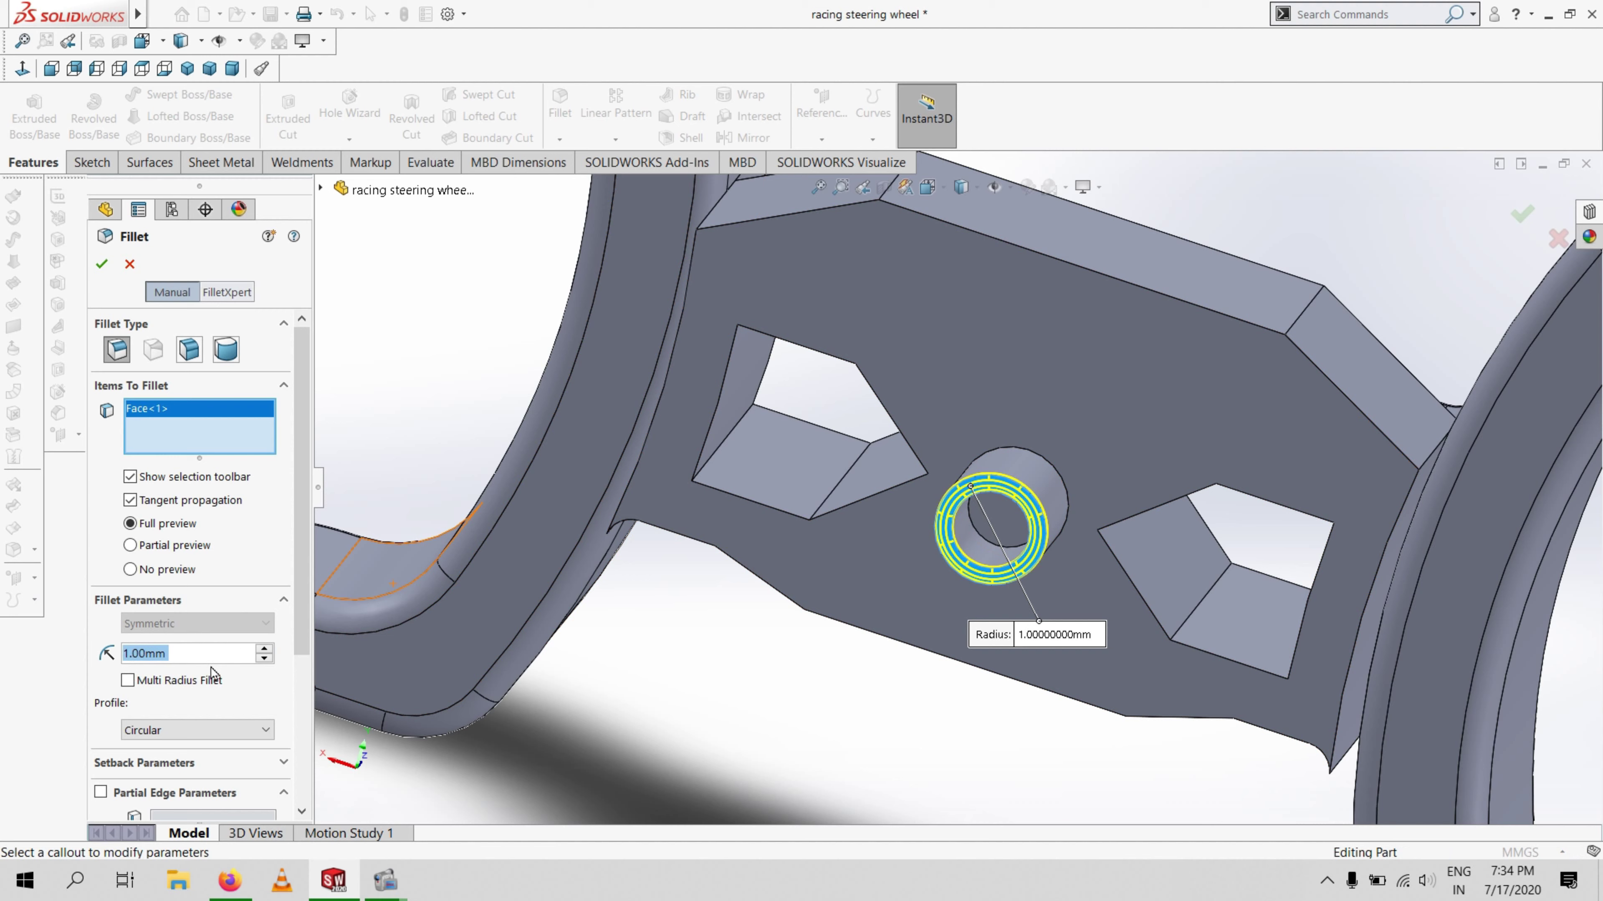
pyautogui.click(102, 270)
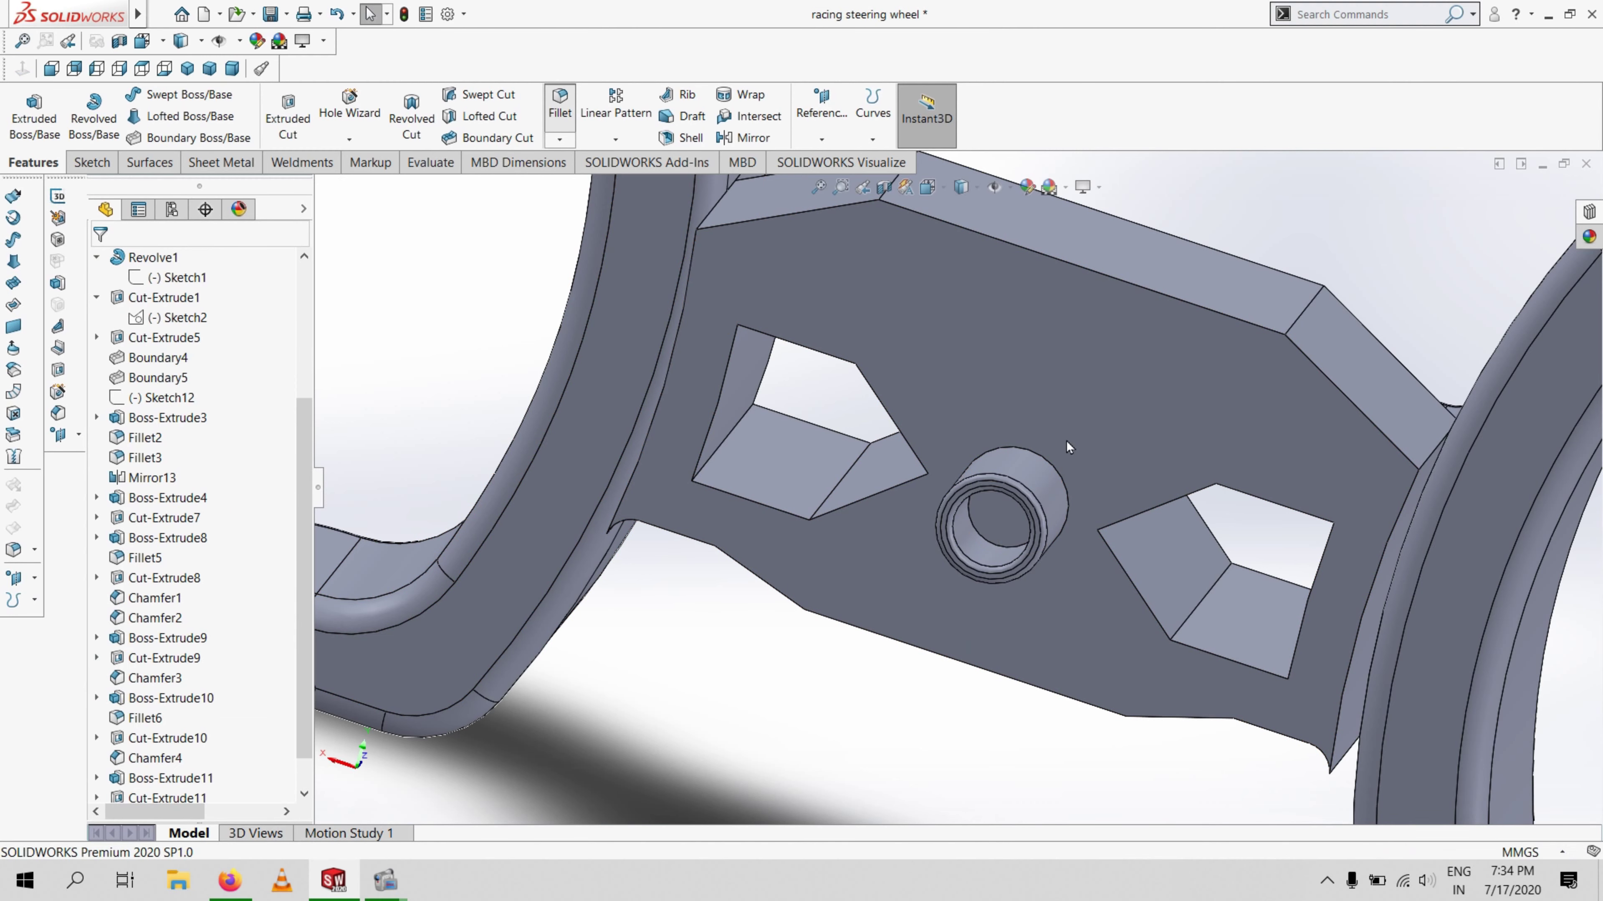
pyautogui.press('Return')
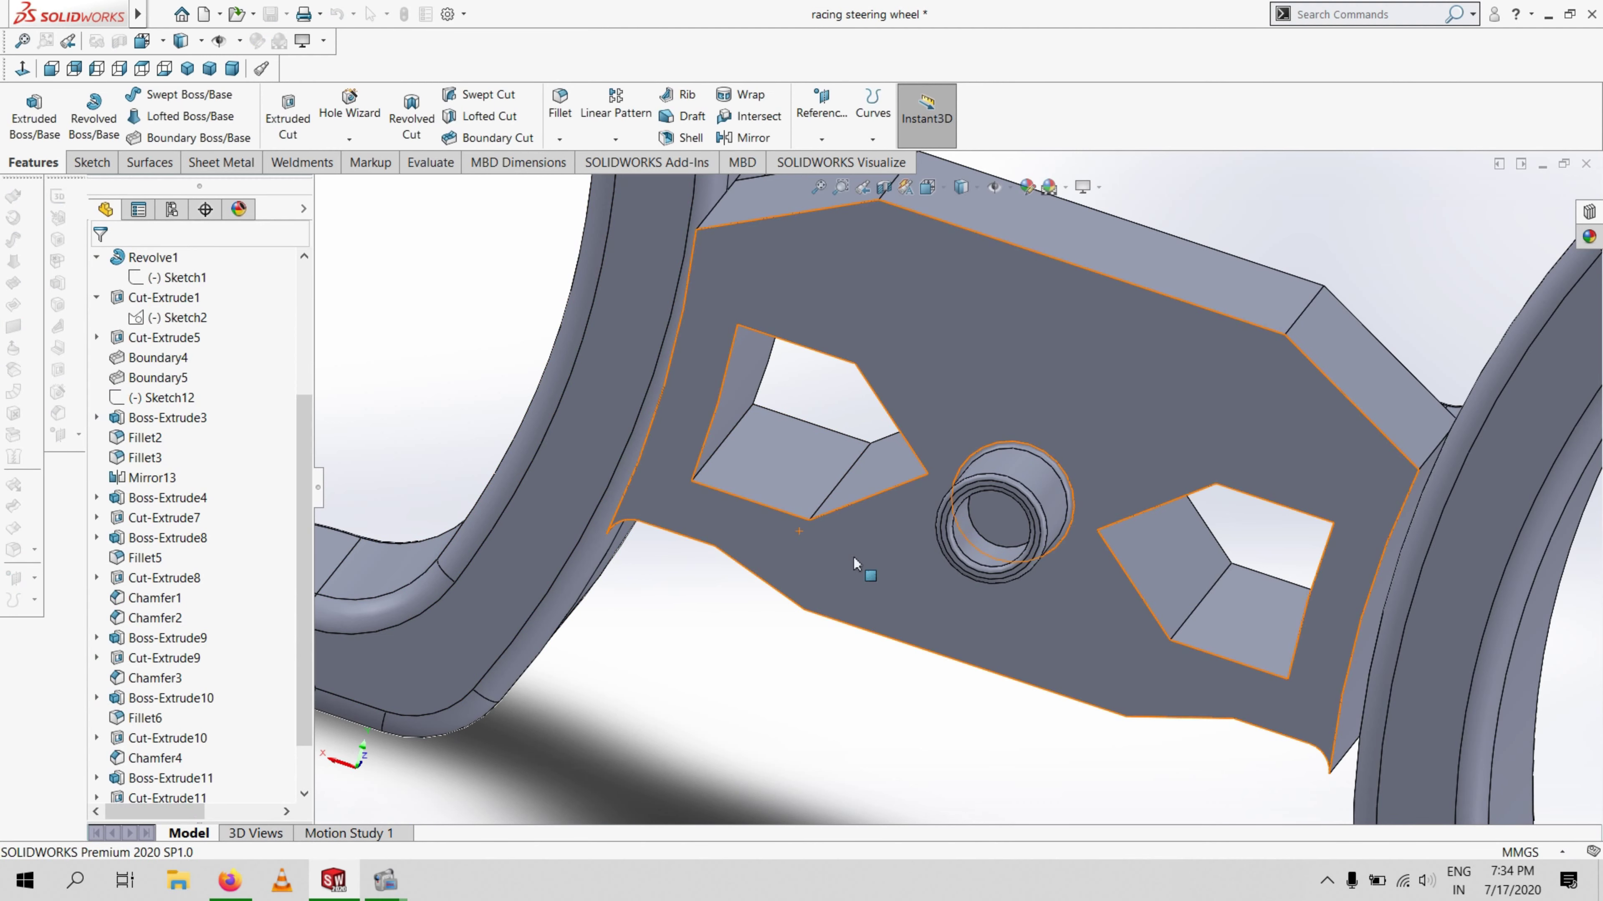
# Chamfer all edges of the block's back face, including both window openings, by 5 mm at 45 degrees
pyautogui.moveTo(577, 430); pyautogui.dragTo(627, 268, button='middle')
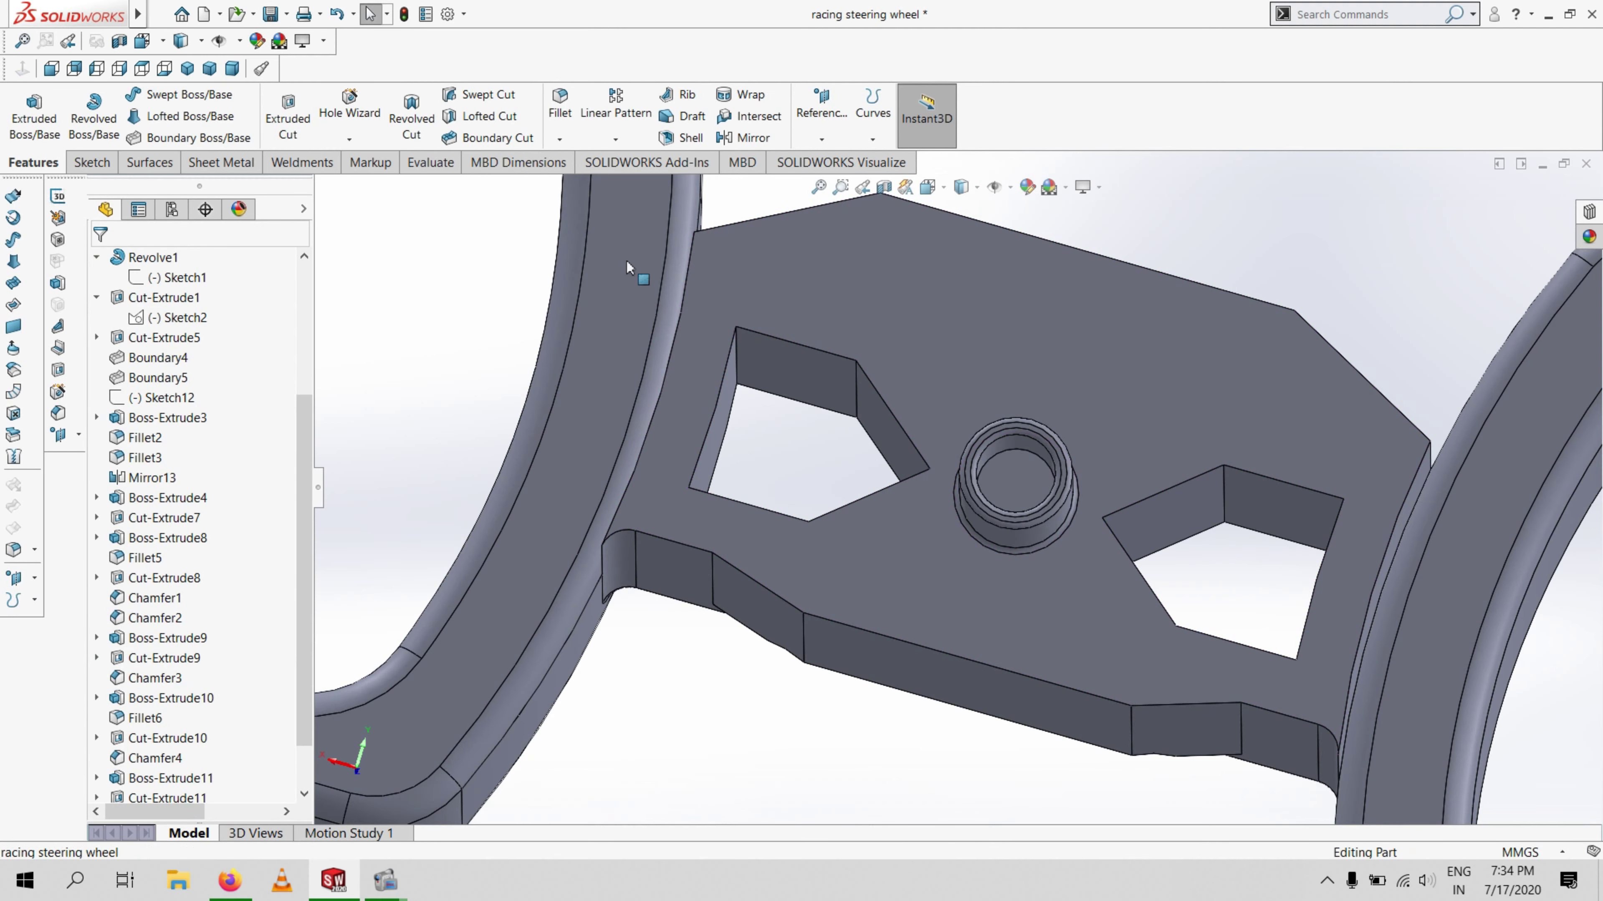
pyautogui.click(882, 340)
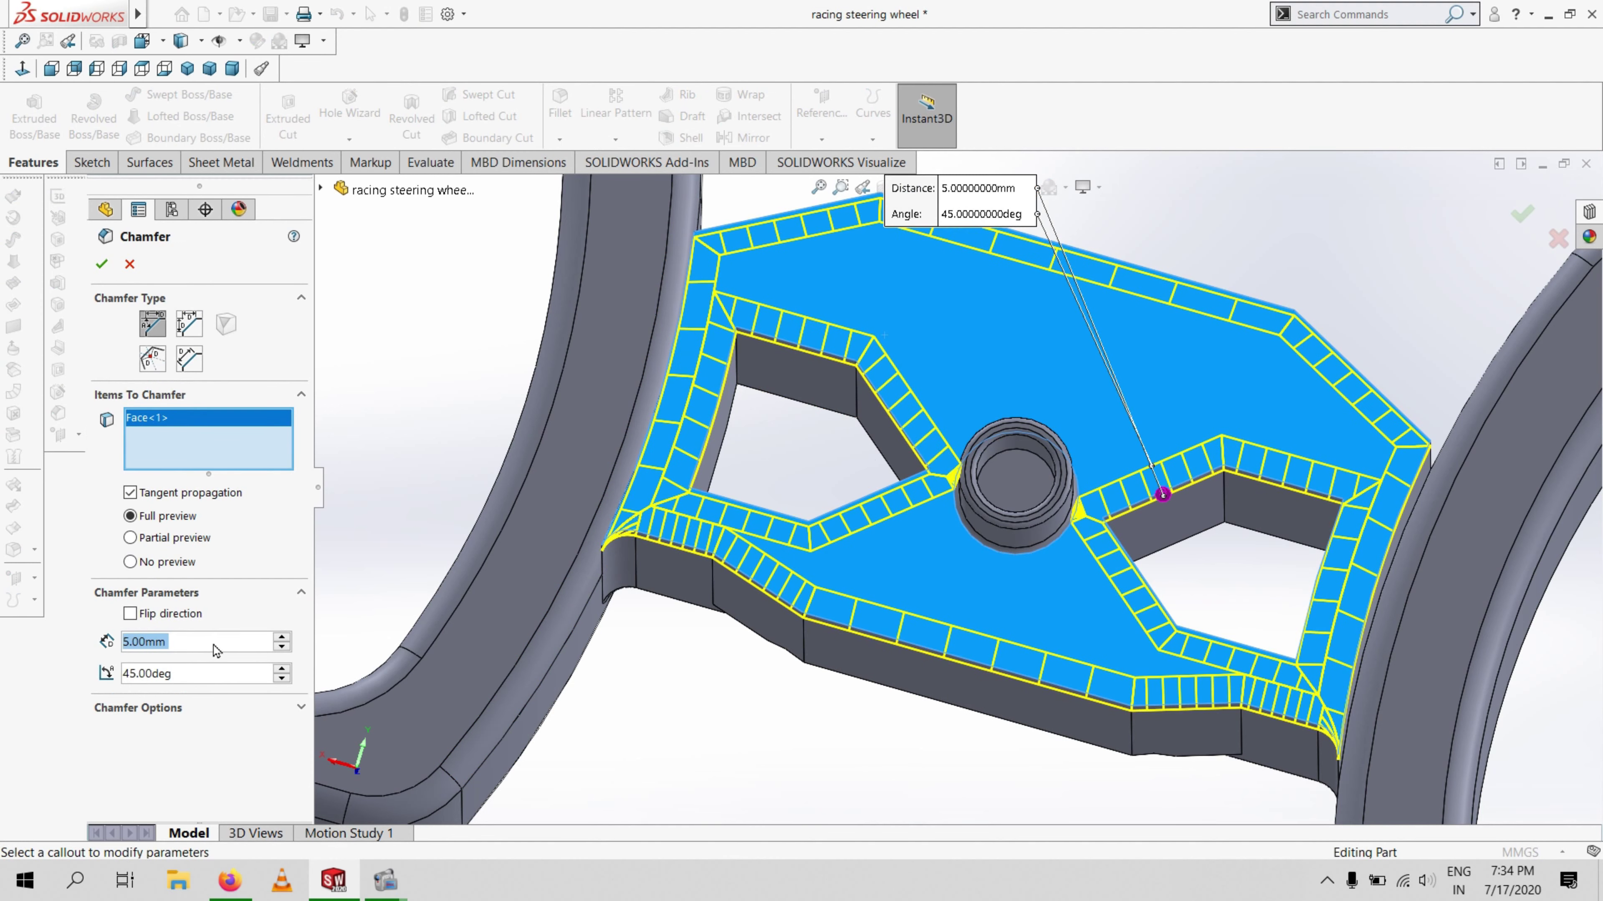
pyautogui.click(101, 265)
pyautogui.moveTo(726, 644); pyautogui.dragTo(537, 651, button='middle')
pyautogui.scroll(2, 536, 653)
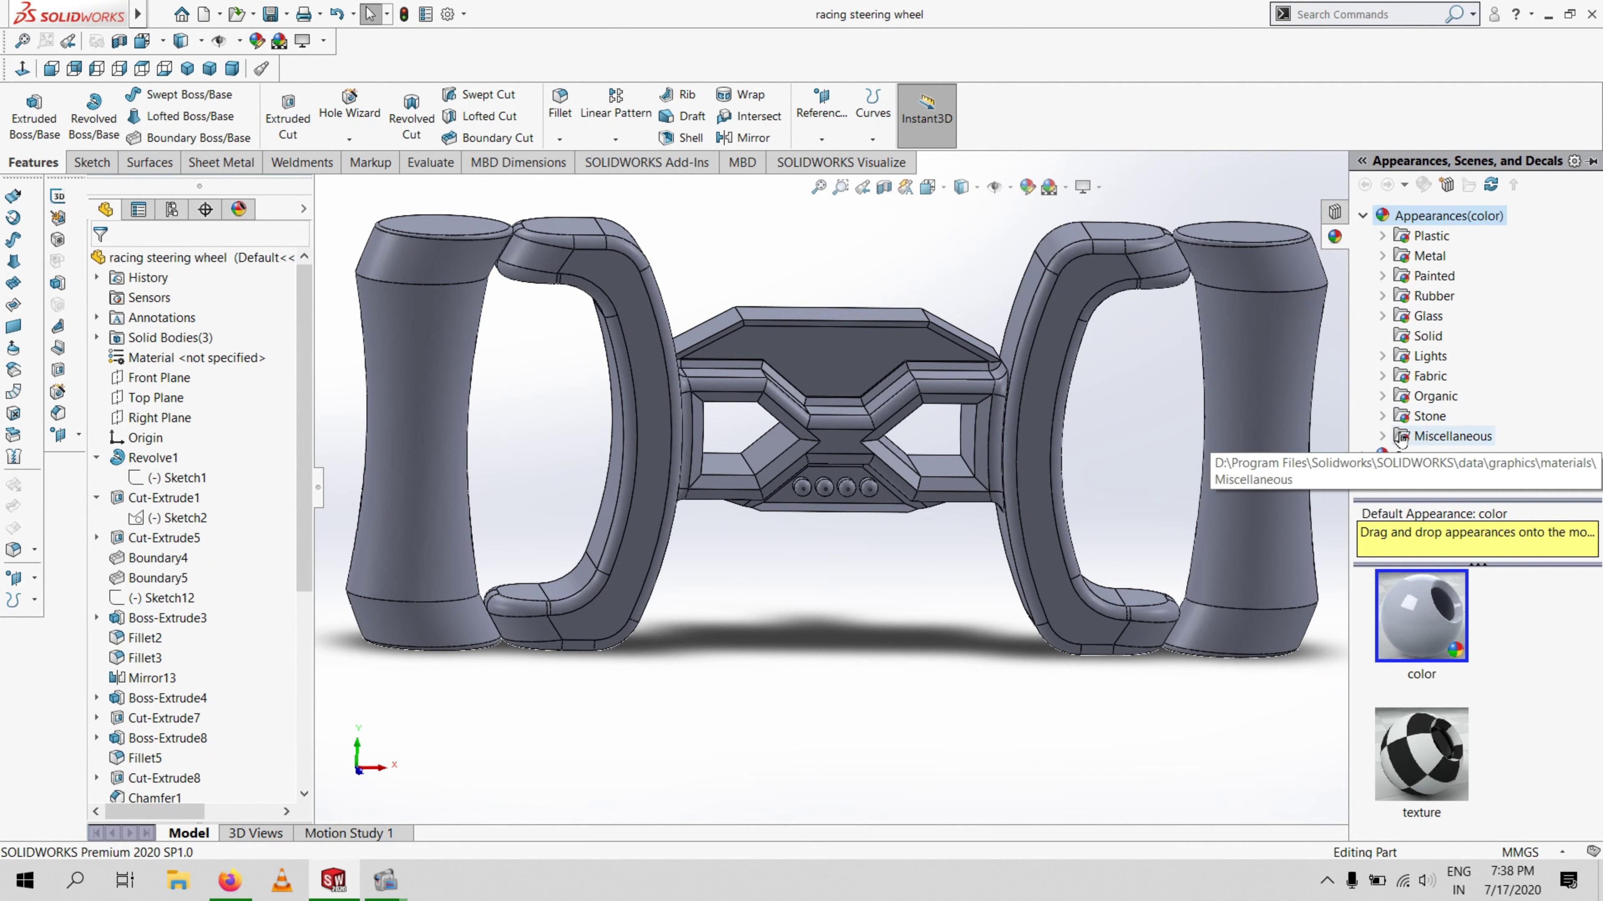
# Apply the dark brown appearance to the curved middle grip face of both outer handle bars
pyautogui.doubleClick(1400, 437)
pyautogui.click(1449, 459)
pyautogui.scroll(-3, 1450, 689)
pyautogui.scroll(3, 1450, 688)
pyautogui.moveTo(1421, 622); pyautogui.dragTo(1240, 475)
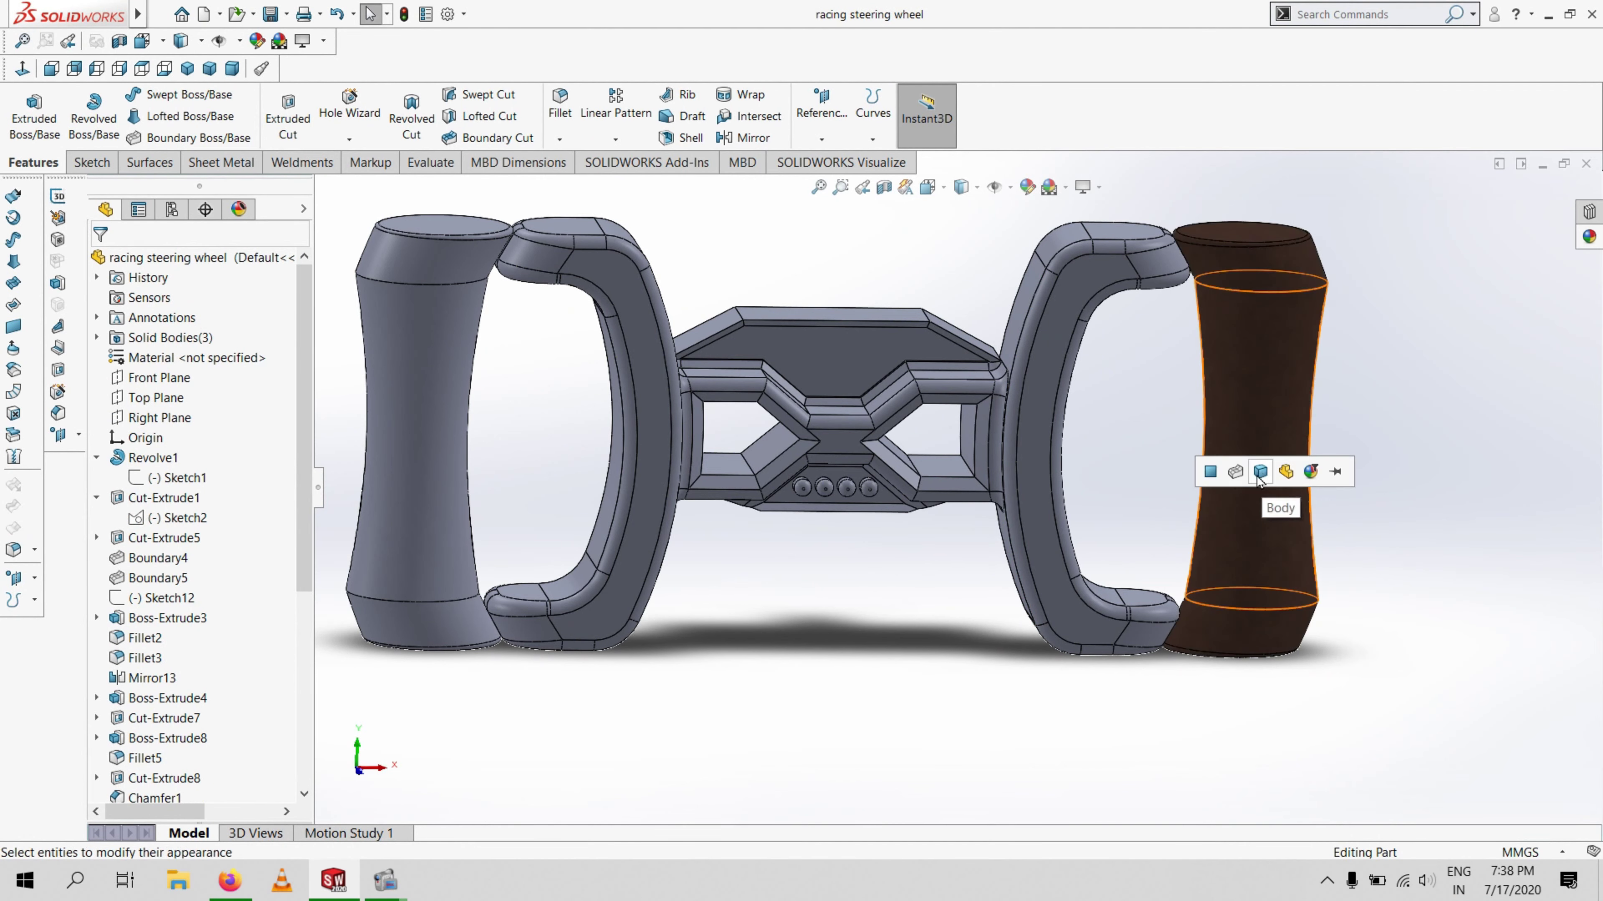
pyautogui.click(1213, 472)
pyautogui.moveTo(1421, 622); pyautogui.dragTo(418, 470)
pyautogui.moveTo(669, 479); pyautogui.dragTo(744, 442, button='middle')
# Try to apply the candy apple red car paint to the four tapered end bands of the outer handle bars
pyautogui.click(1227, 294)
pyautogui.keyDown('ctrl'); pyautogui.click(1175, 600); pyautogui.keyUp('ctrl')
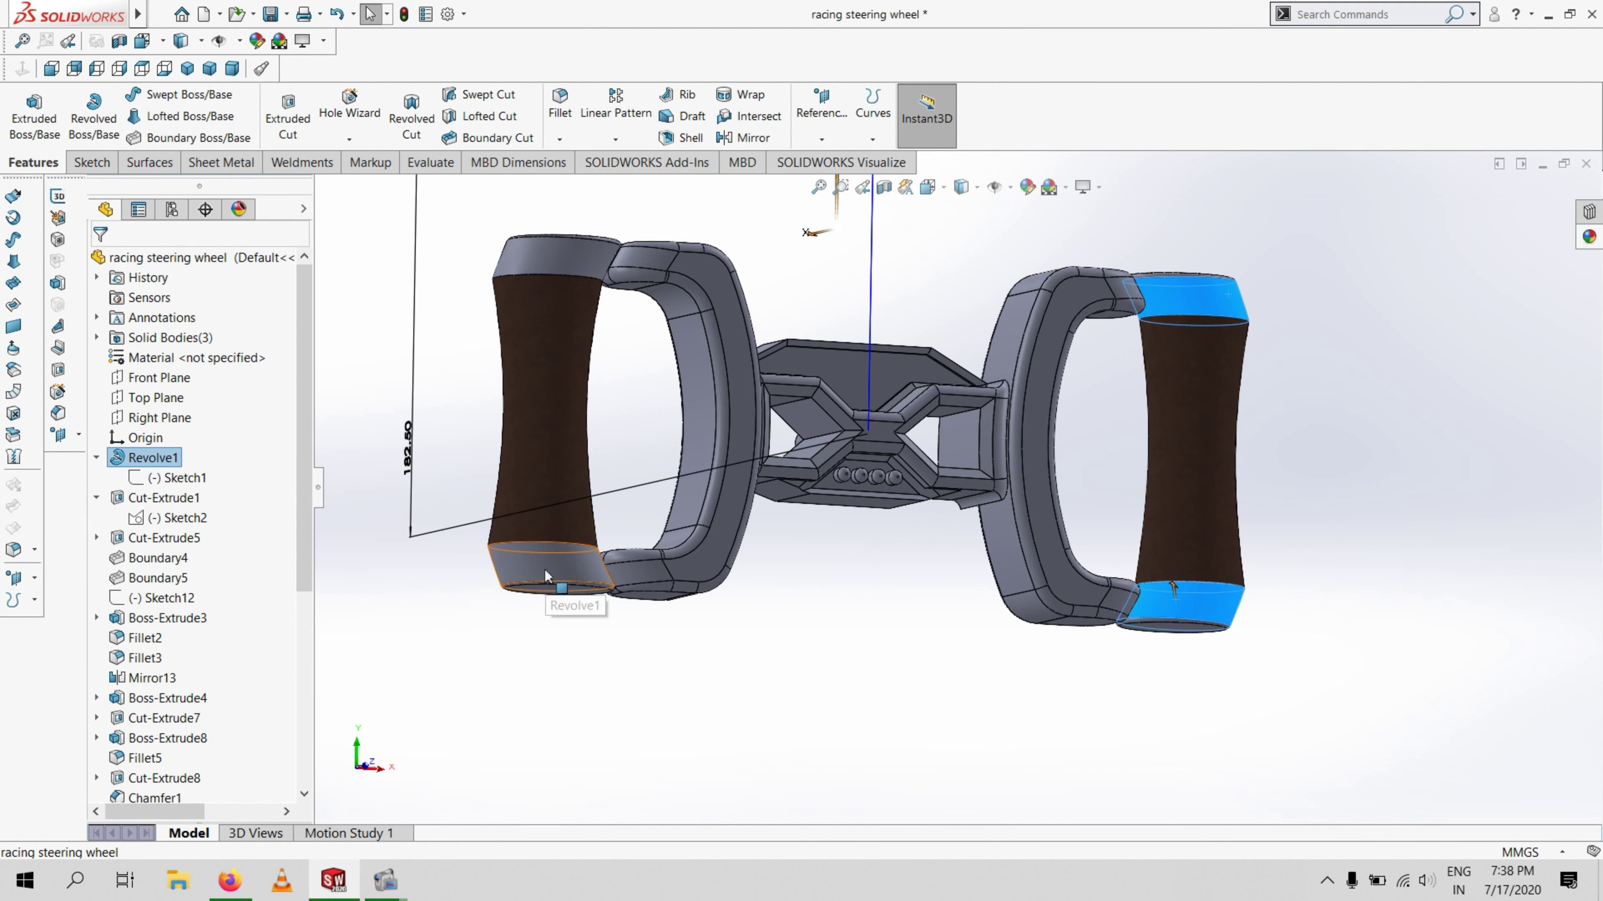
pyautogui.keyDown('ctrl'); pyautogui.click(545, 569); pyautogui.keyUp('ctrl')
pyautogui.keyDown('ctrl'); pyautogui.click(581, 254); pyautogui.keyUp('ctrl')
pyautogui.rightClick(581, 254)
pyautogui.click(654, 205)
pyautogui.click(684, 245)
pyautogui.click(1384, 276)
pyautogui.click(1446, 296)
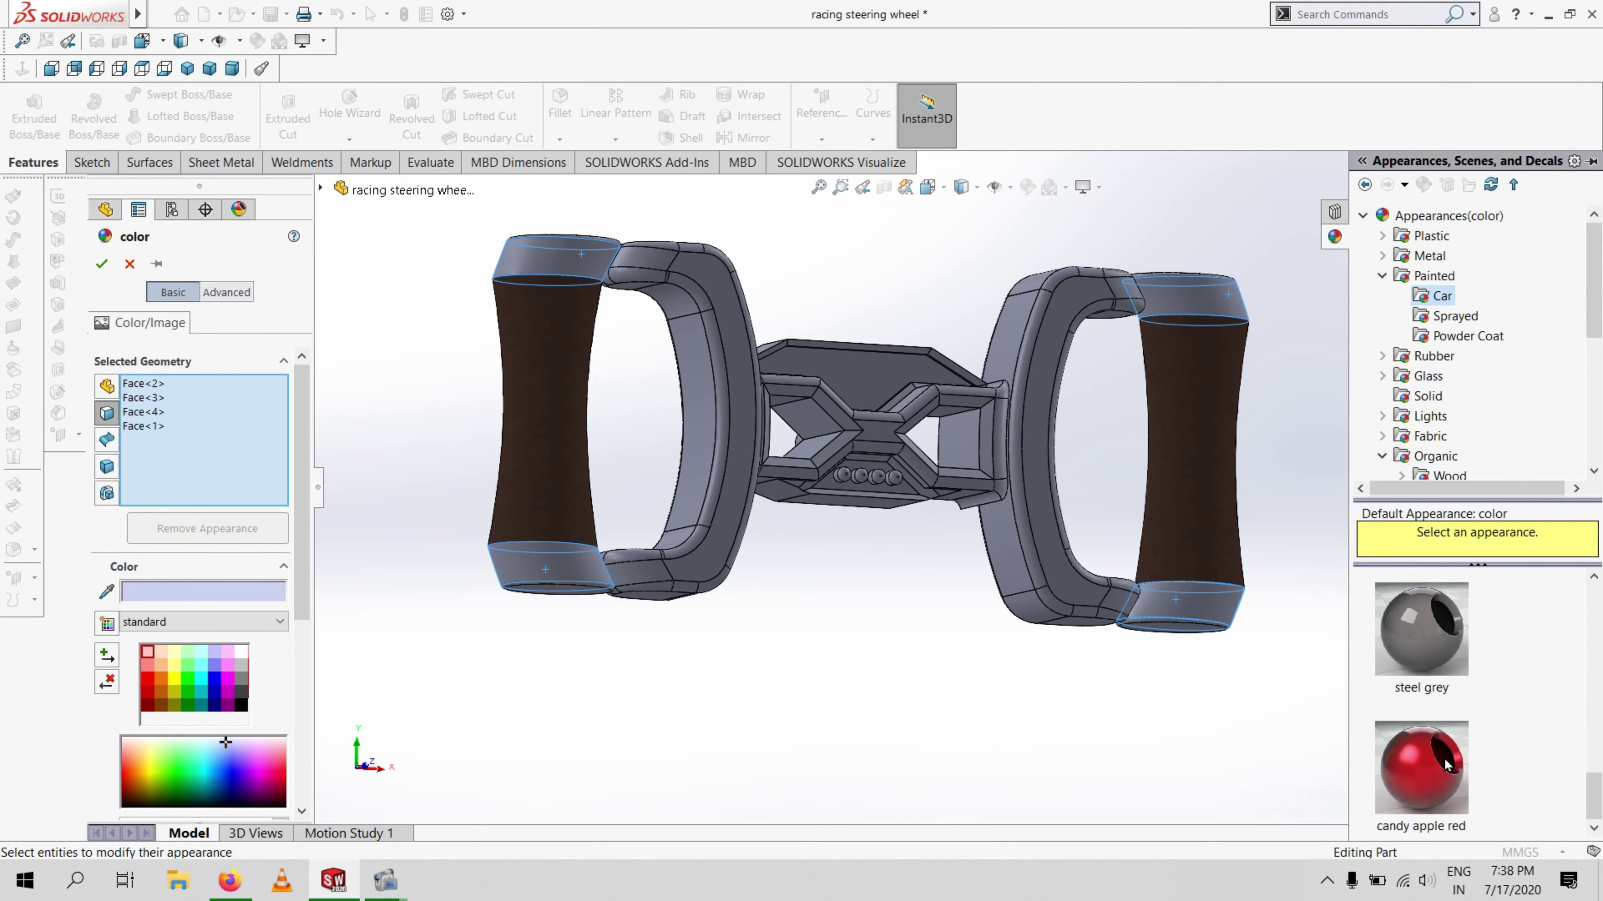
pyautogui.click(1420, 753)
pyautogui.moveTo(549, 353); pyautogui.dragTo(588, 469, button='middle')
pyautogui.moveTo(694, 471); pyautogui.dragTo(653, 347, button='middle')
pyautogui.rightClick(519, 283)
pyautogui.press('Escape')
pyautogui.rightClick(510, 305)
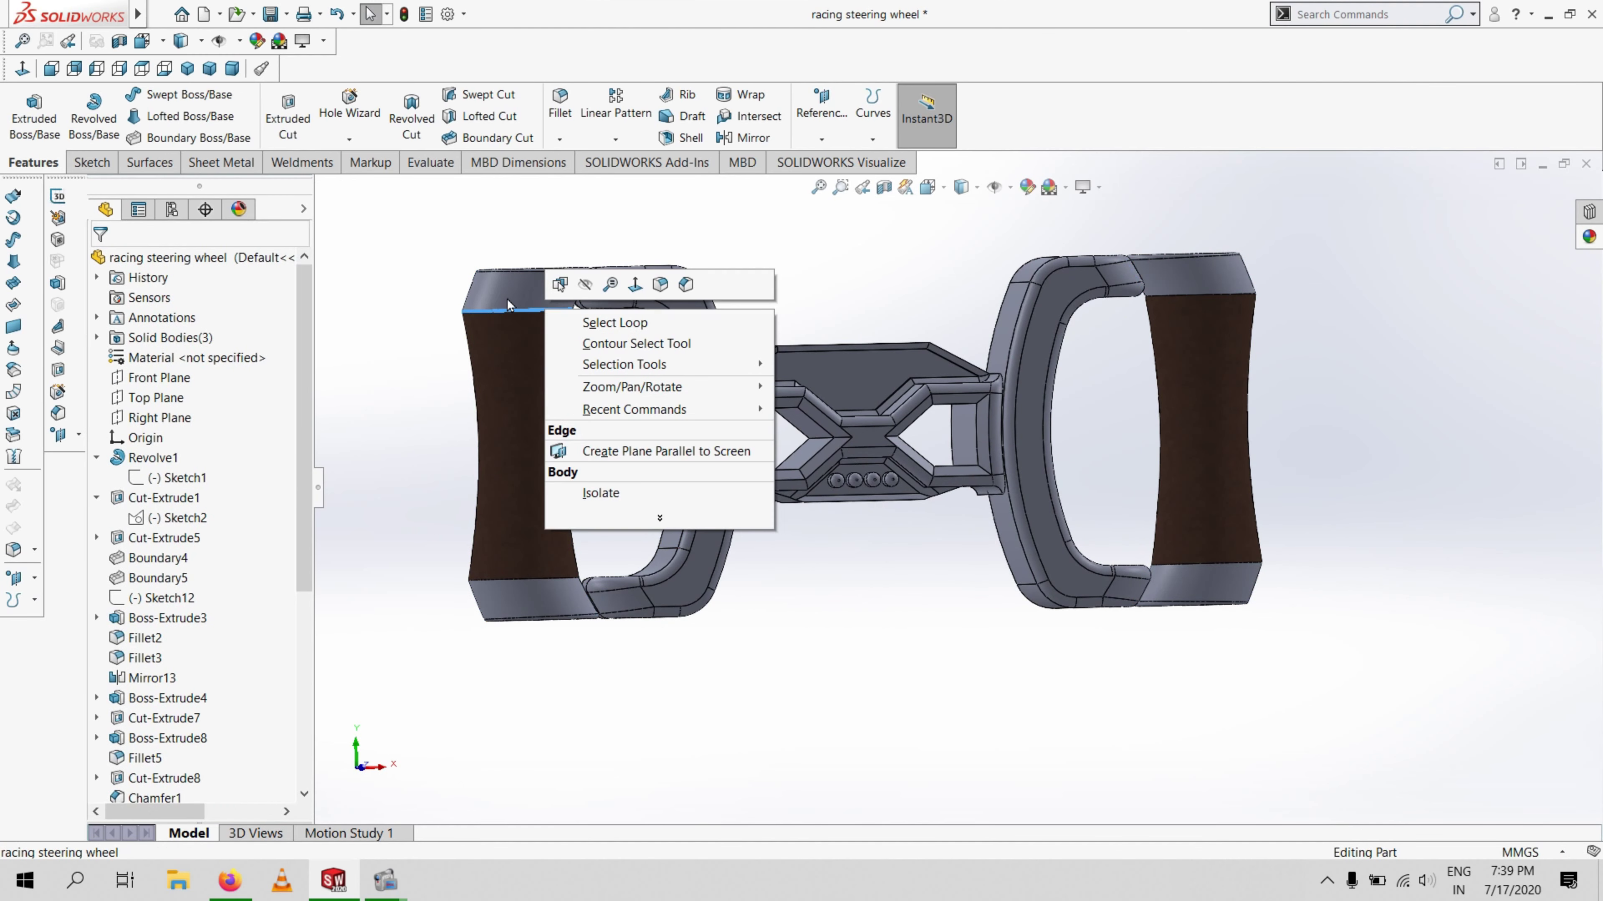
pyautogui.press('Escape')
# Apply the candy apple red car paint to the tapered end bands and flat end caps of both outer handle bars
pyautogui.click(1589, 237)
pyautogui.moveTo(1420, 754); pyautogui.dragTo(1171, 276)
pyautogui.keyDown('ctrl'); pyautogui.click(1197, 288); pyautogui.keyUp('ctrl')
pyautogui.moveTo(1214, 272); pyautogui.dragTo(1110, 417, button='middle')
pyautogui.keyDown('ctrl'); pyautogui.click(1010, 731); pyautogui.keyUp('ctrl')
pyautogui.moveTo(1004, 707); pyautogui.dragTo(946, 543, button='middle')
pyautogui.keyDown('ctrl'); pyautogui.click(482, 551); pyautogui.keyUp('ctrl')
pyautogui.keyDown('ctrl'); pyautogui.click(477, 315); pyautogui.keyUp('ctrl')
pyautogui.moveTo(470, 354); pyautogui.dragTo(571, 588, button='middle')
pyautogui.keyDown('ctrl'); pyautogui.click(578, 593); pyautogui.keyUp('ctrl')
pyautogui.rightClick(601, 592)
pyautogui.click(679, 504)
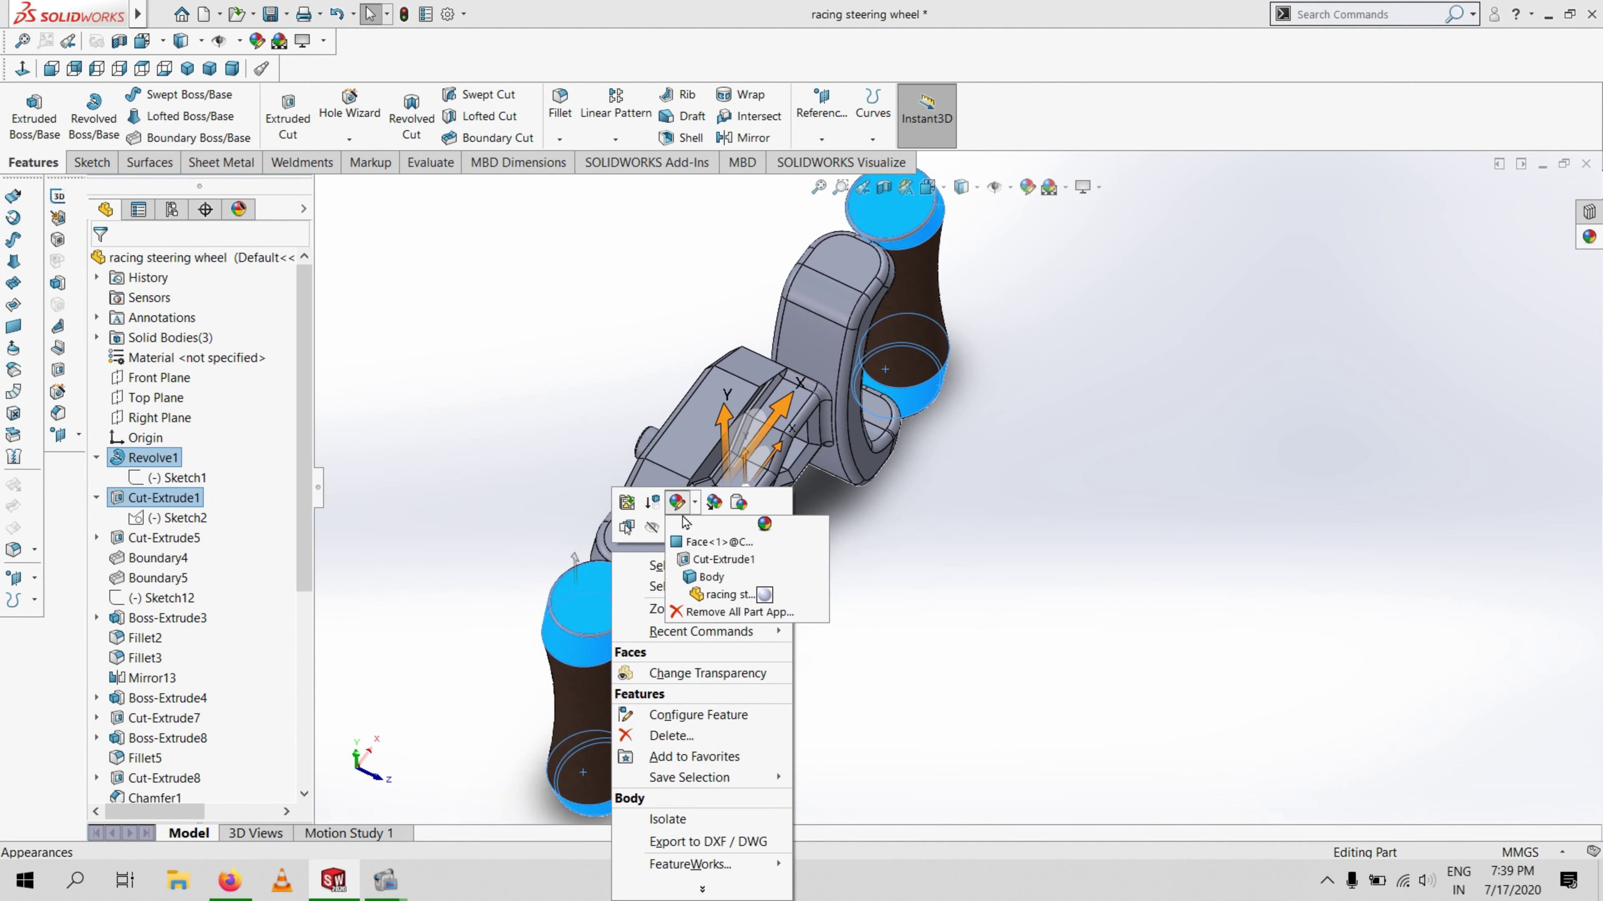
pyautogui.click(715, 544)
pyautogui.click(1443, 296)
pyautogui.click(1420, 753)
pyautogui.click(102, 261)
# Apply the Red Neon Tube light appearance to the four chamfer faces framing the recessed button panel
pyautogui.moveTo(874, 682); pyautogui.dragTo(899, 586, button='middle')
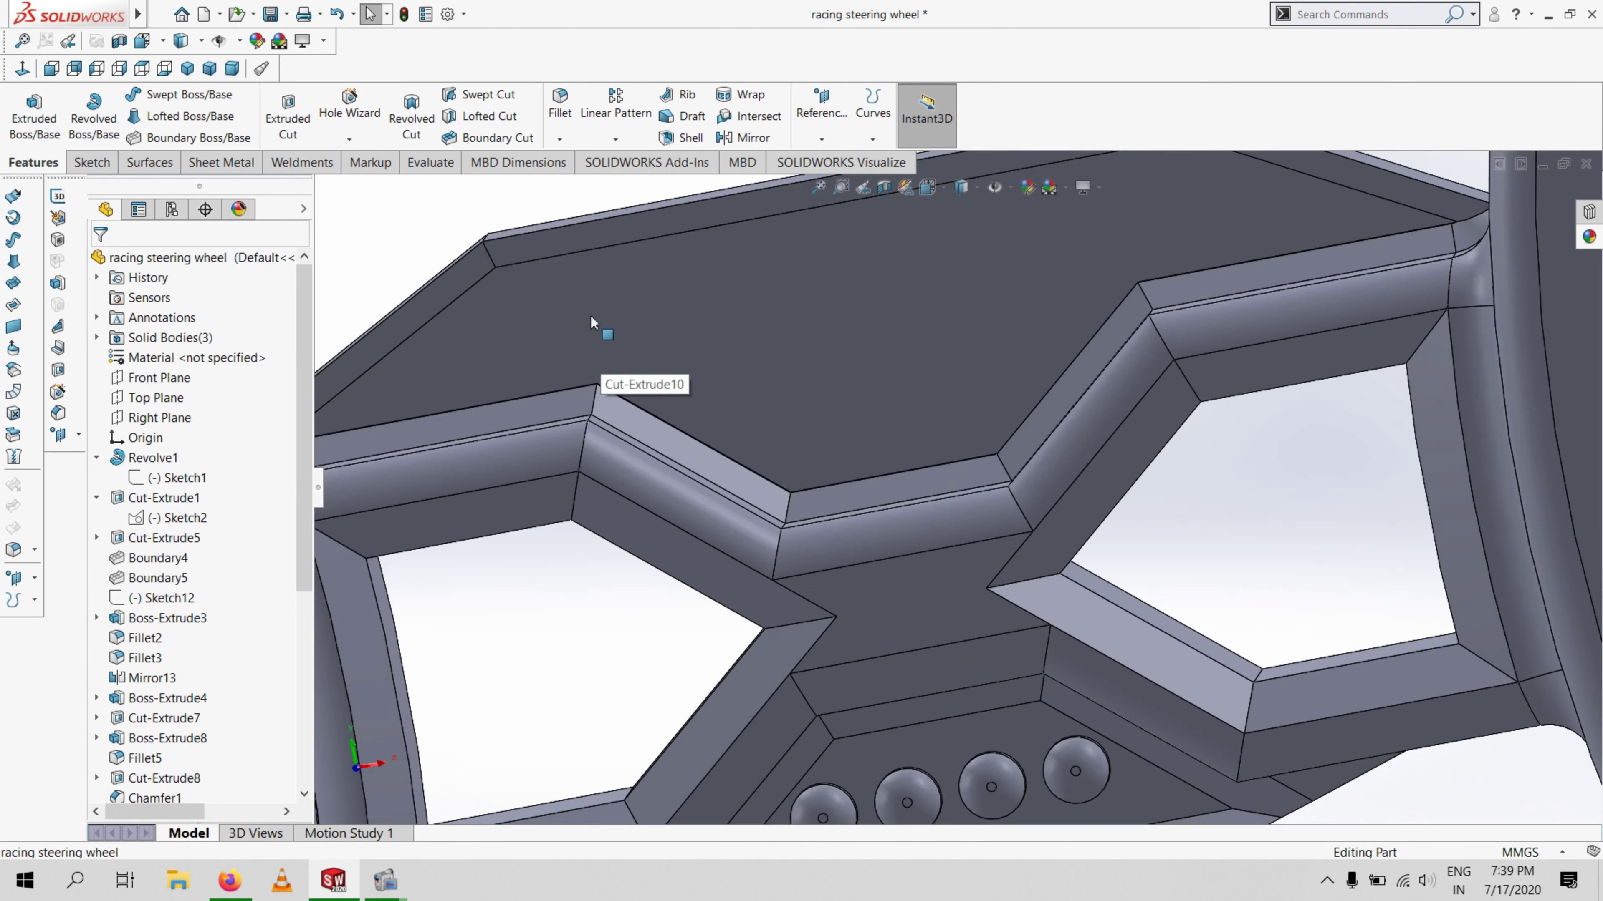
pyautogui.click(667, 369)
pyautogui.click(852, 654)
pyautogui.keyDown('ctrl'); pyautogui.click(930, 618); pyautogui.keyUp('ctrl')
pyautogui.keyDown('ctrl'); pyautogui.click(827, 733); pyautogui.keyUp('ctrl')
pyautogui.keyDown('ctrl'); pyautogui.click(1070, 644); pyautogui.keyUp('ctrl')
pyautogui.rightClick(1112, 661)
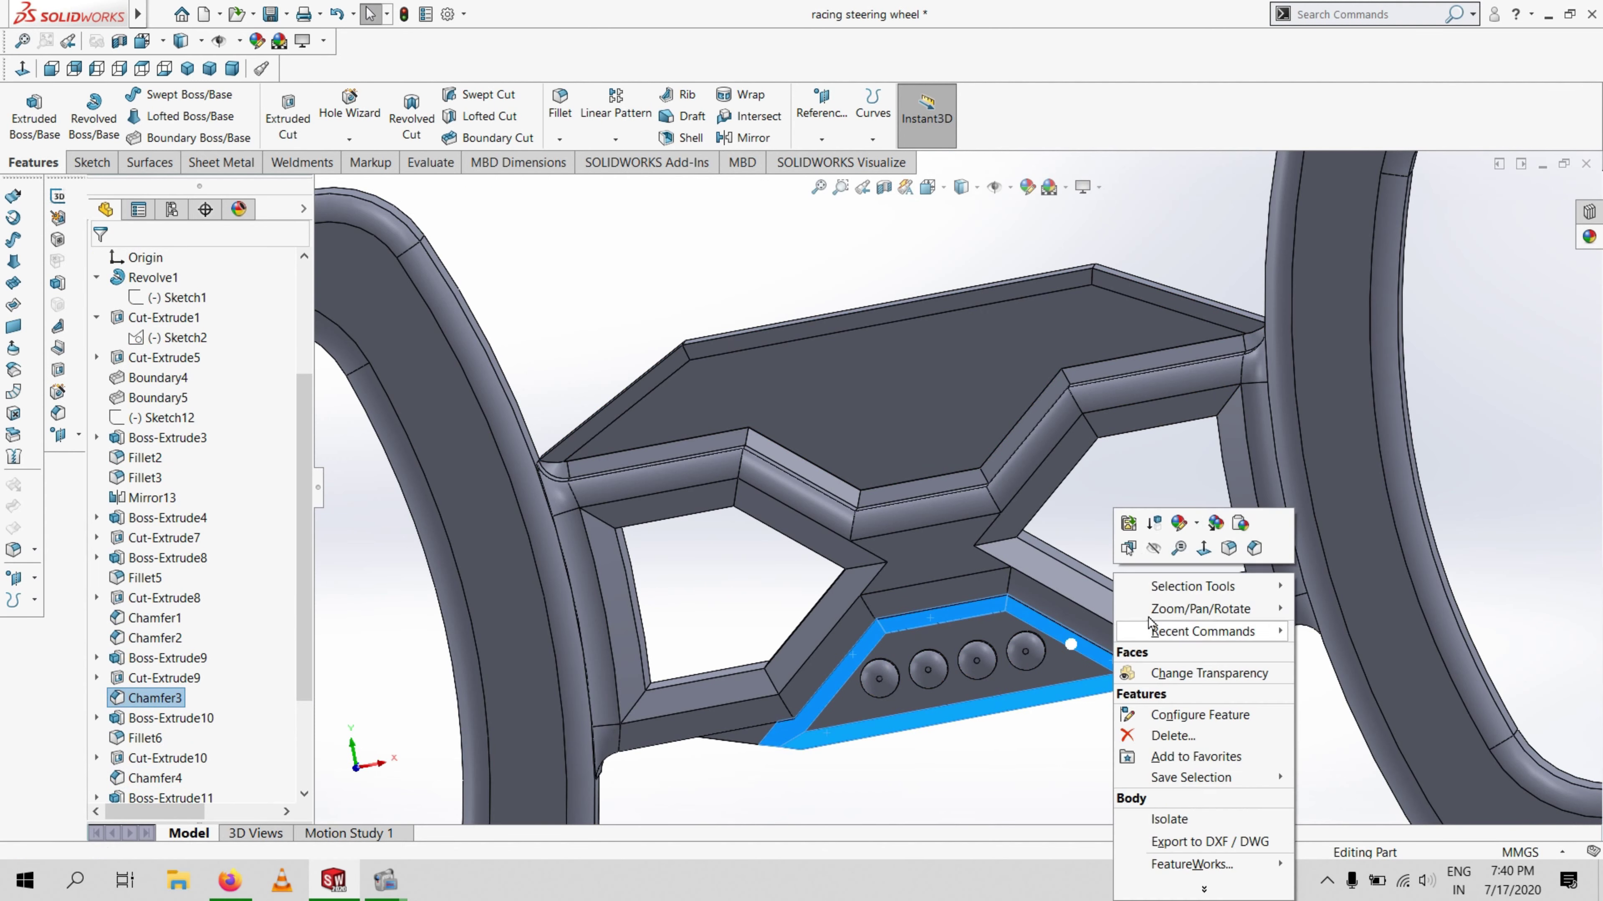
pyautogui.click(1190, 547)
pyautogui.click(1226, 587)
pyautogui.scroll(-2, 1449, 346)
pyautogui.click(1382, 295)
pyautogui.click(1438, 333)
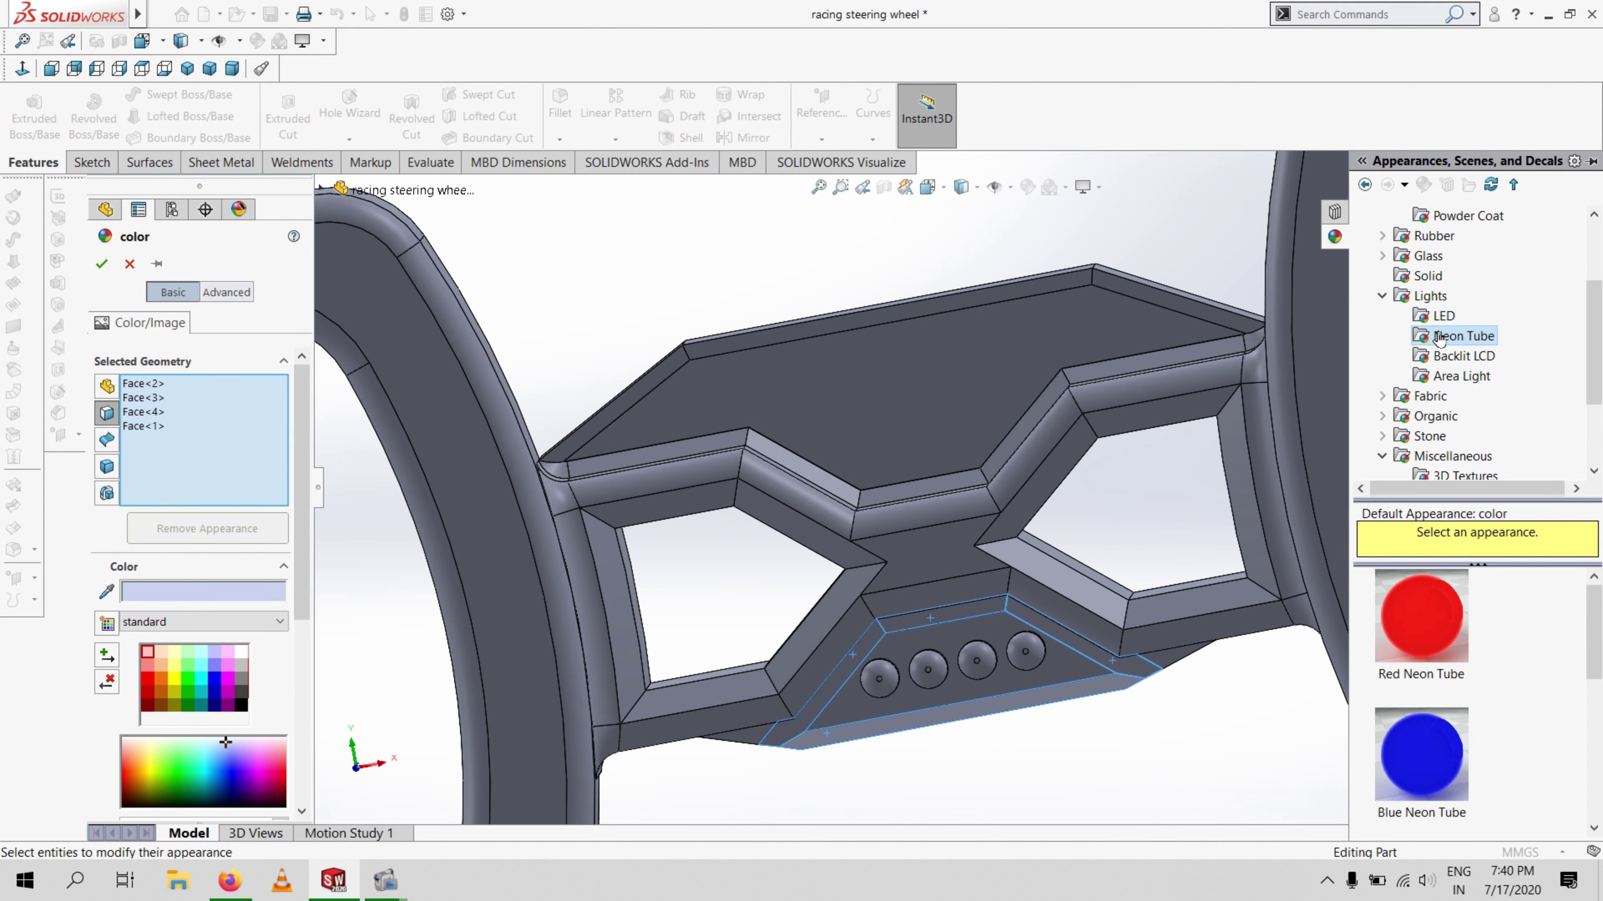
pyautogui.click(1419, 609)
pyautogui.click(129, 270)
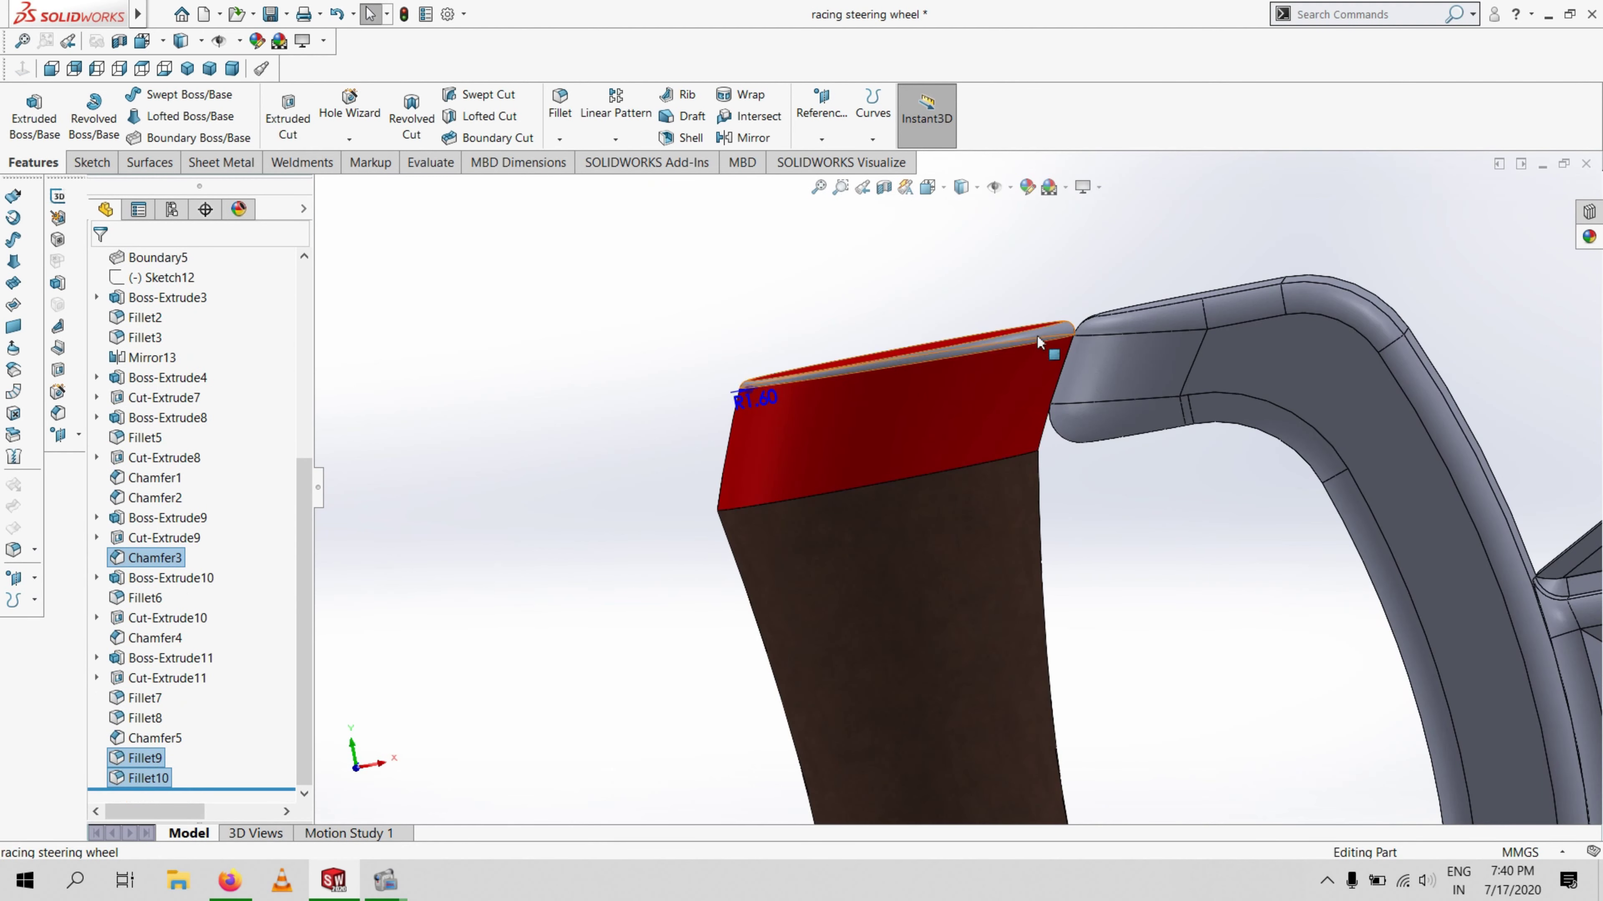
# Apply the Red Neon Tube appearance to the rounded rim around the end cap of the outer handle bar
pyautogui.rightClick(1009, 336)
pyautogui.click(1180, 288)
pyautogui.click(1462, 456)
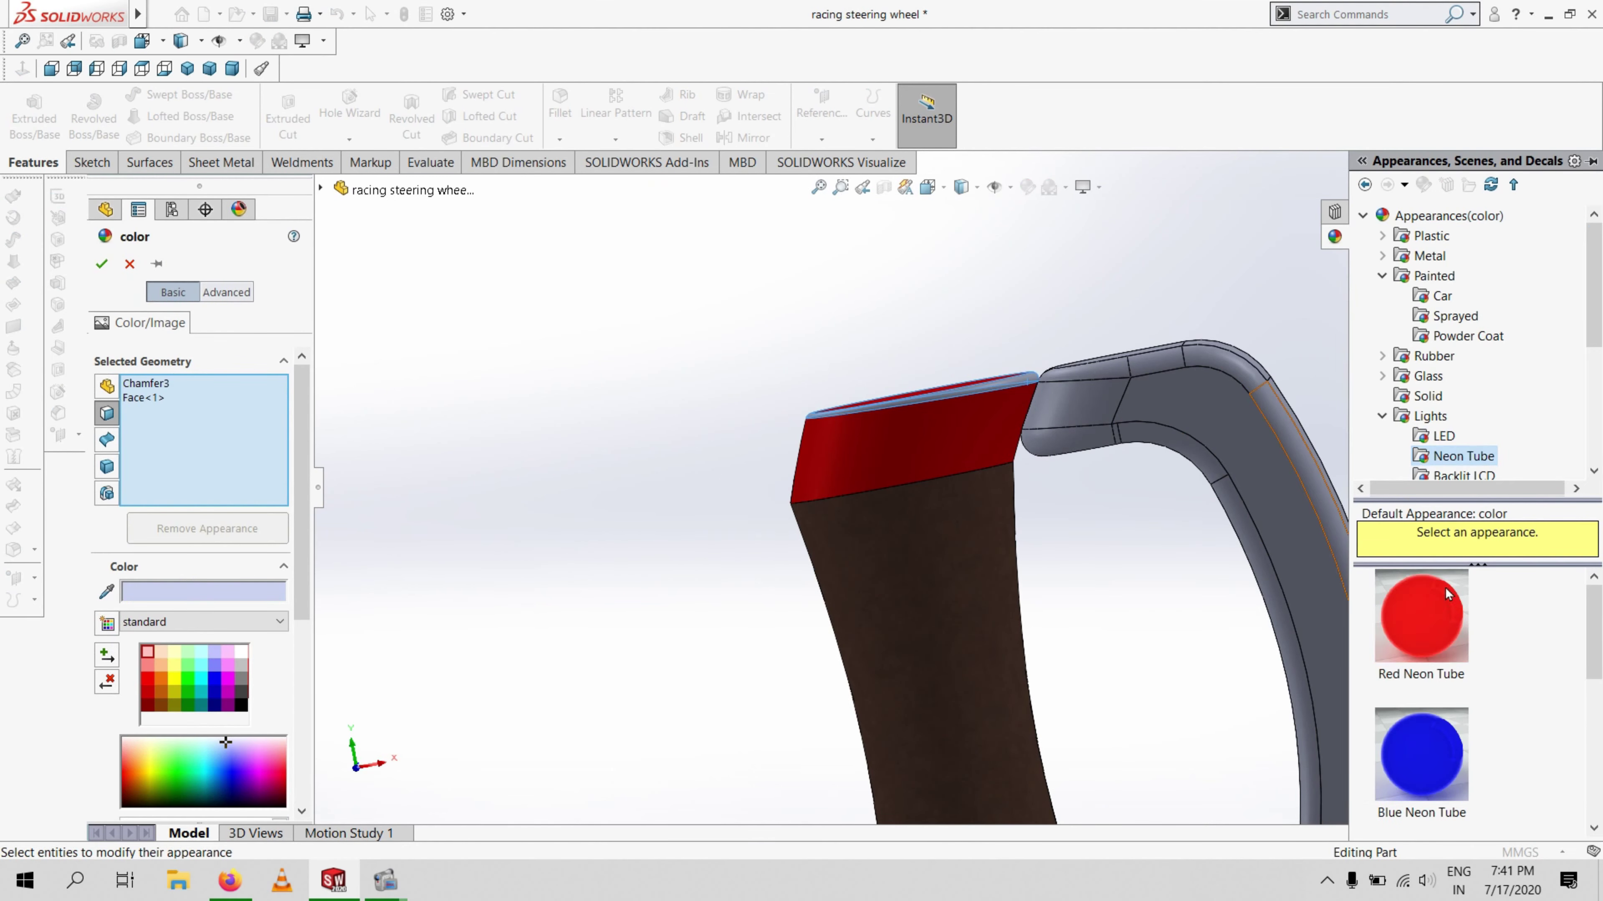
pyautogui.click(1419, 616)
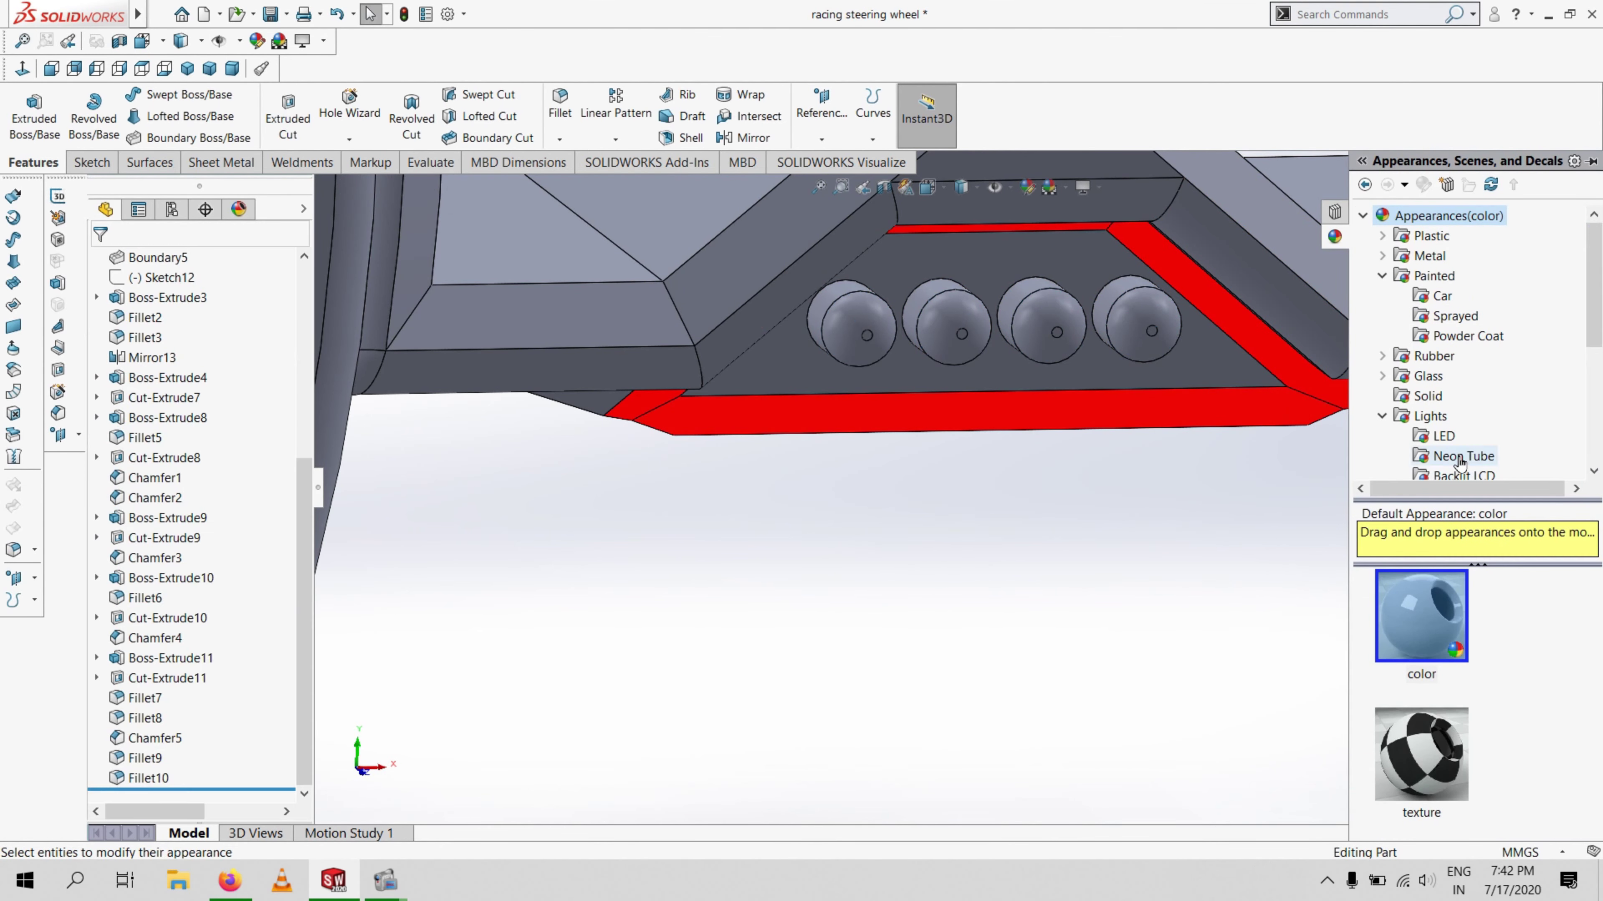
# Apply a green neon tube appearance to the first button in the row of four
pyautogui.moveTo(1395, 608); pyautogui.dragTo(869, 322)
pyautogui.click(869, 322)
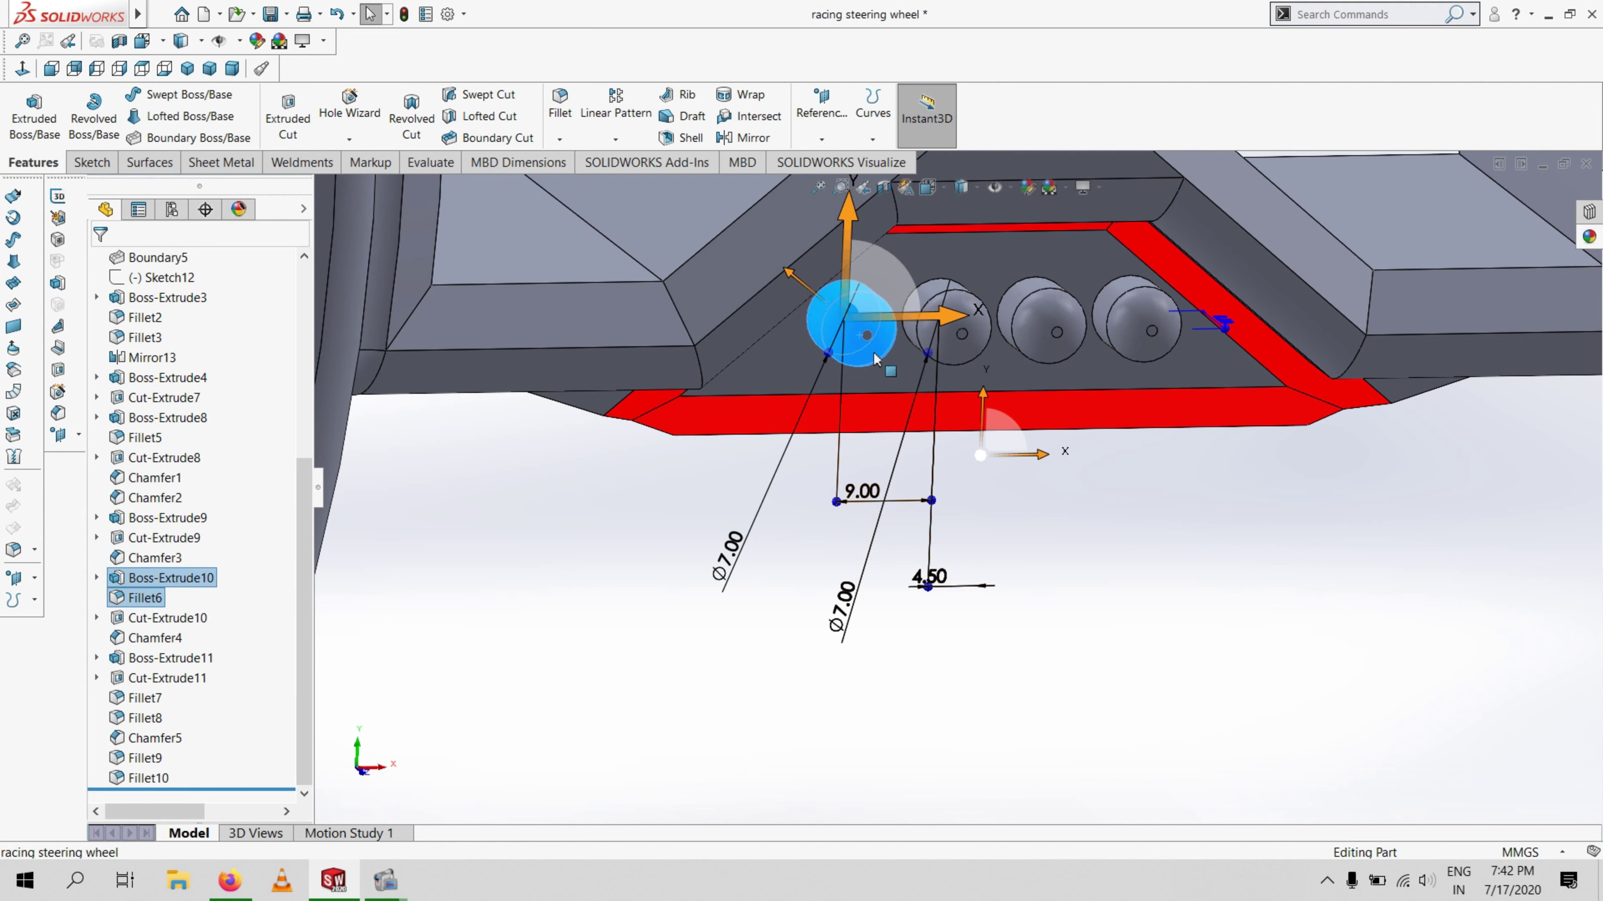
pyautogui.rightClick(874, 359)
pyautogui.click(1020, 401)
pyautogui.click(1421, 616)
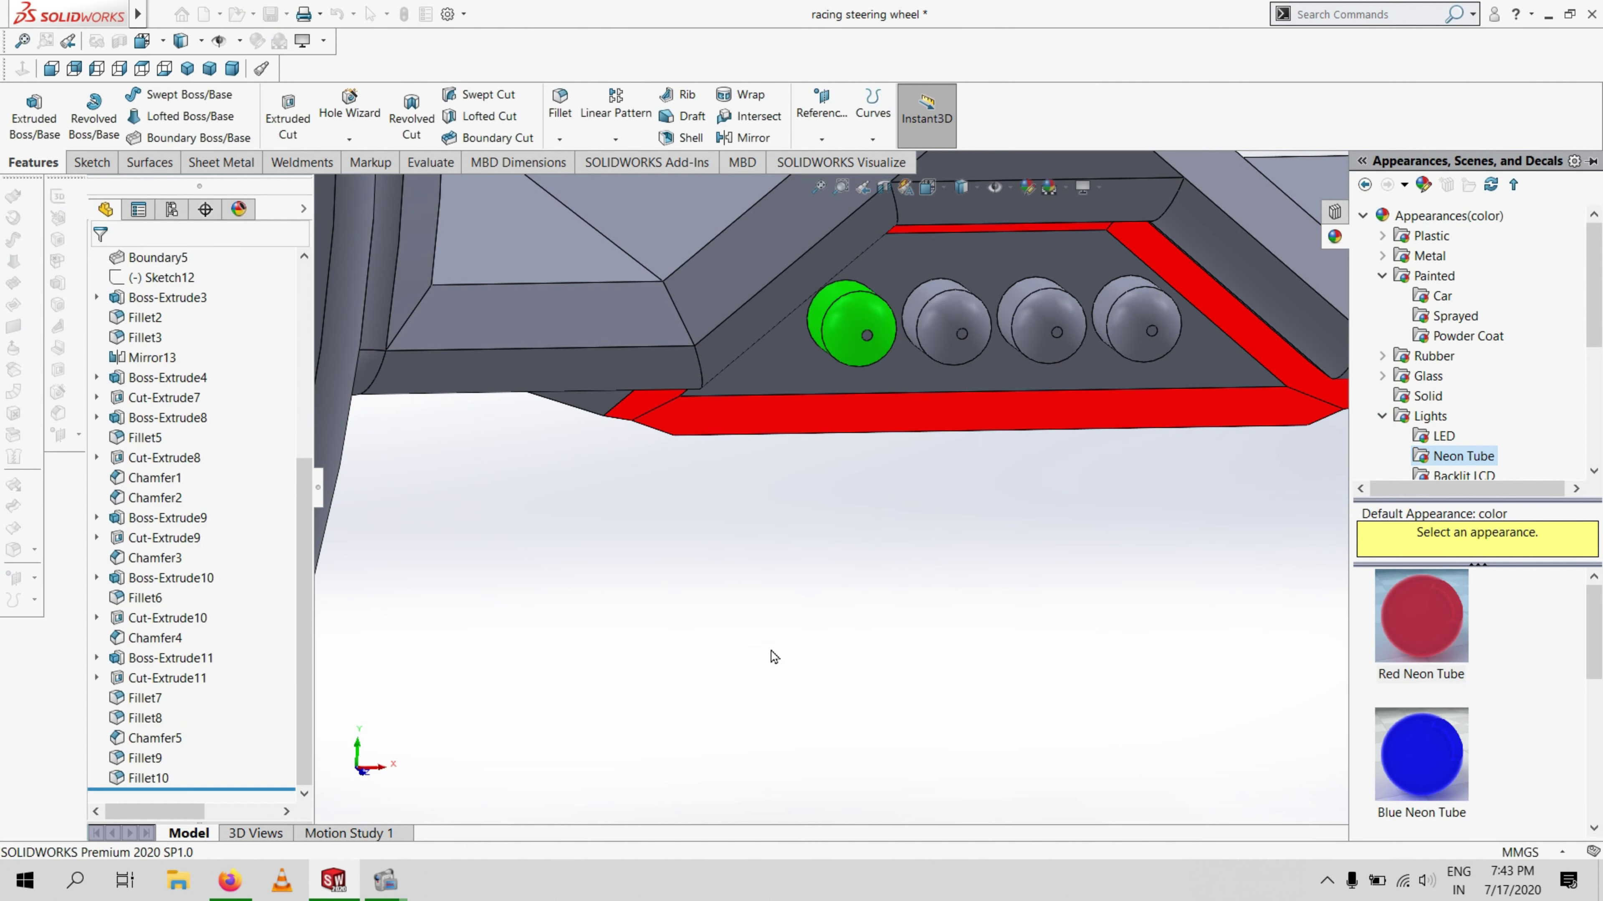
# Apply a yellow neon tube appearance to both faces of the second button in the row
pyautogui.click(935, 322)
pyautogui.keyDown('ctrl'); pyautogui.click(908, 316); pyautogui.keyUp('ctrl')
pyautogui.rightClick(907, 315)
pyautogui.click(1063, 270)
pyautogui.click(1068, 310)
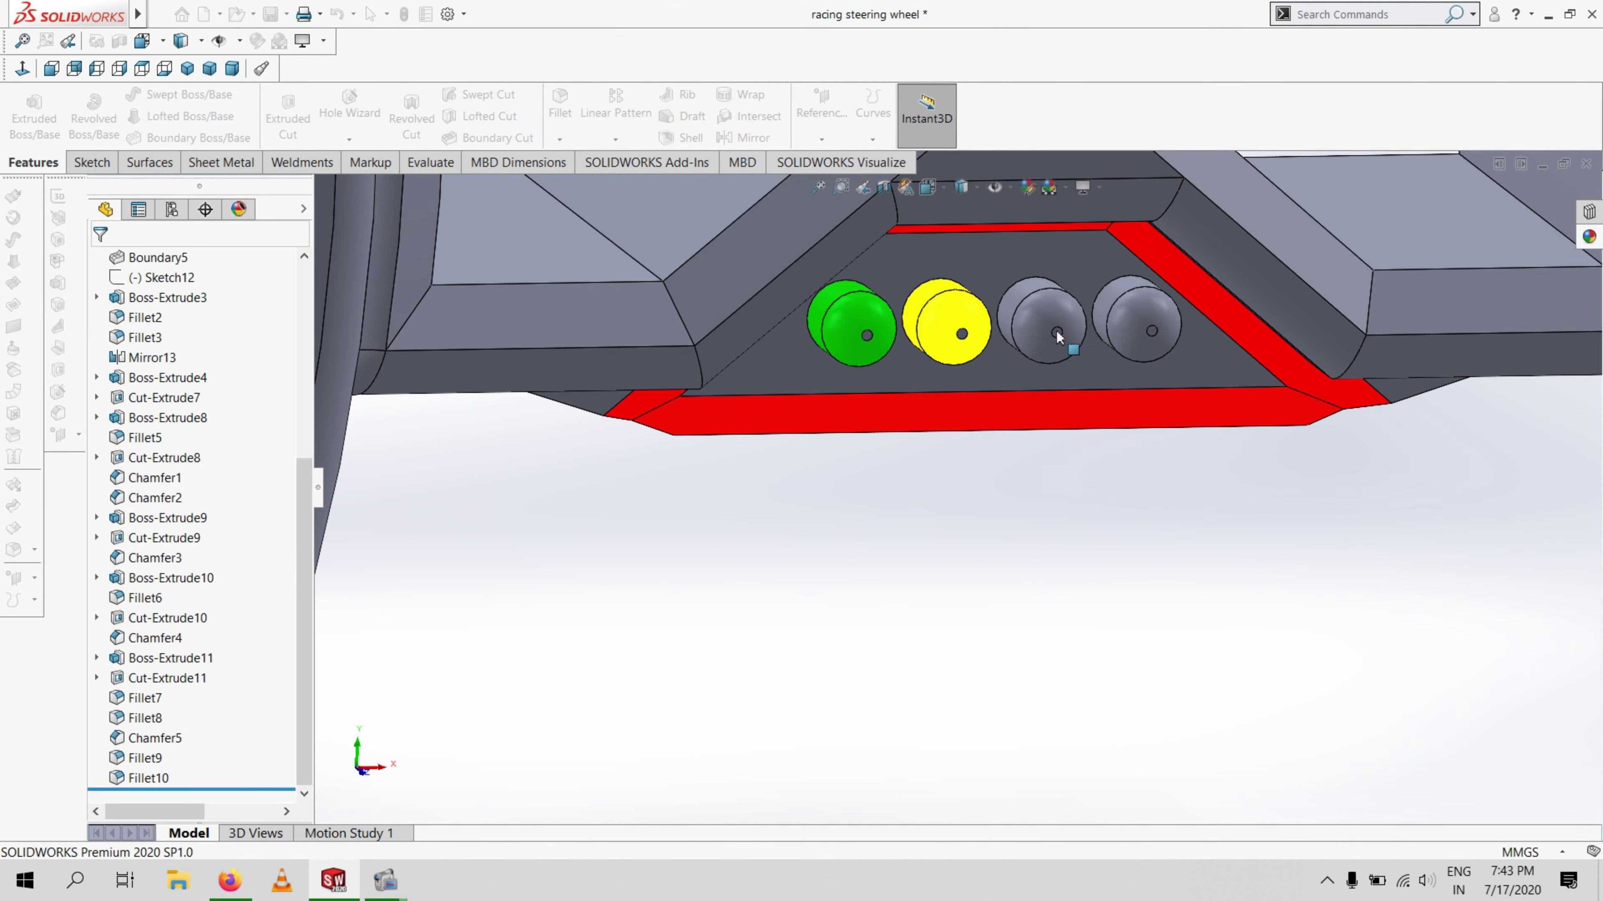
# Apply the Red Neon Tube appearance to both faces of the third button in the row
pyautogui.rightClick(1041, 325)
pyautogui.click(1066, 268)
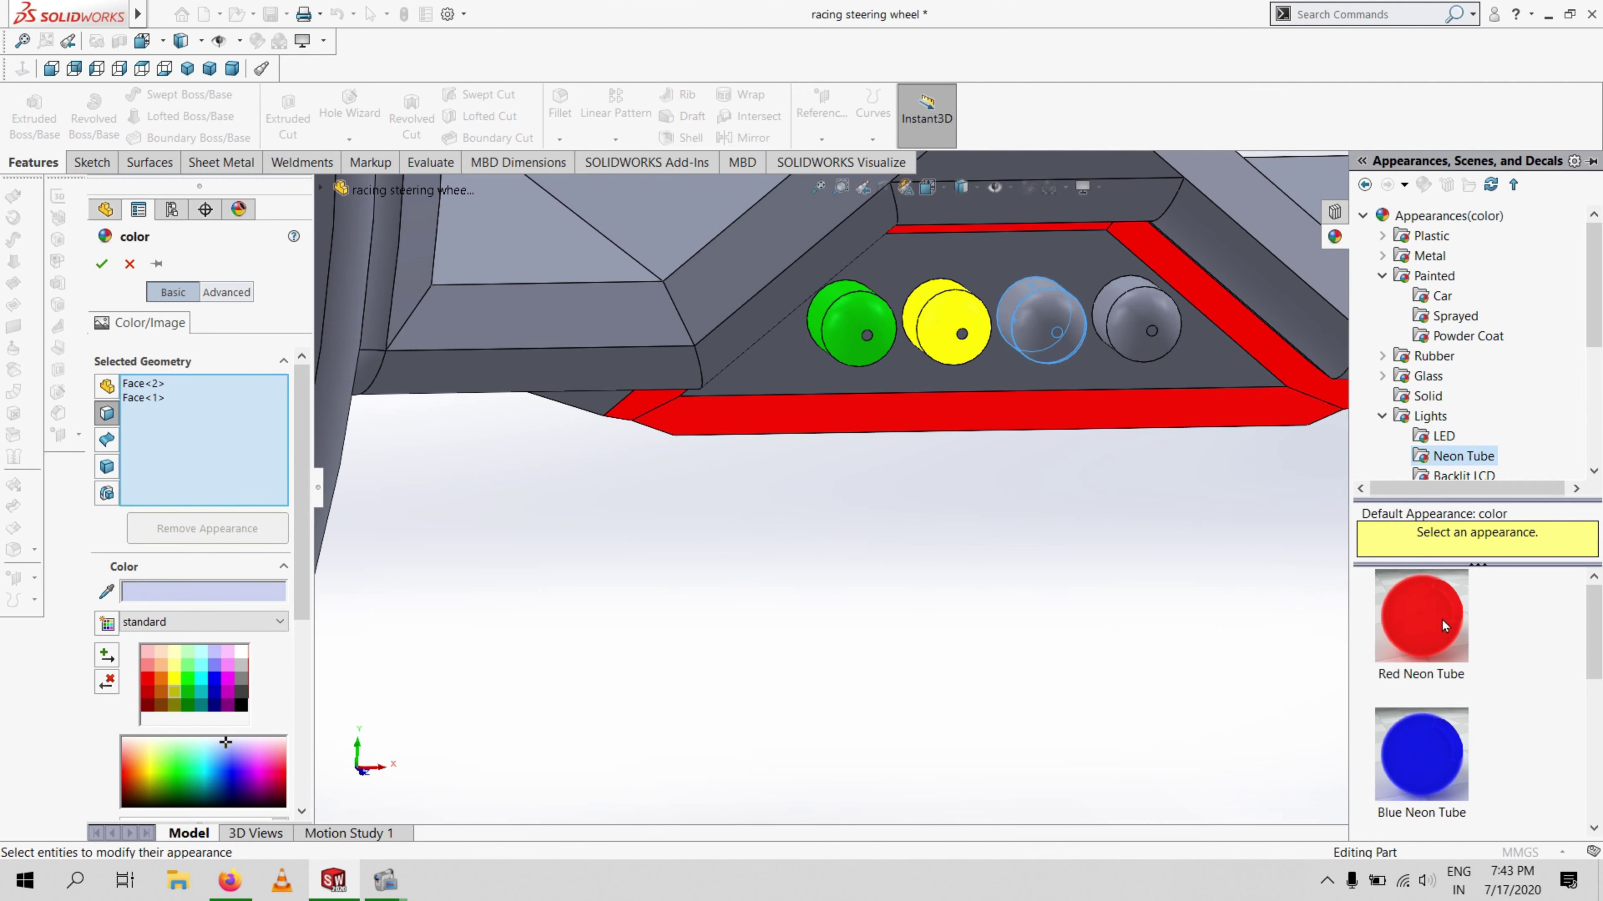
pyautogui.click(101, 263)
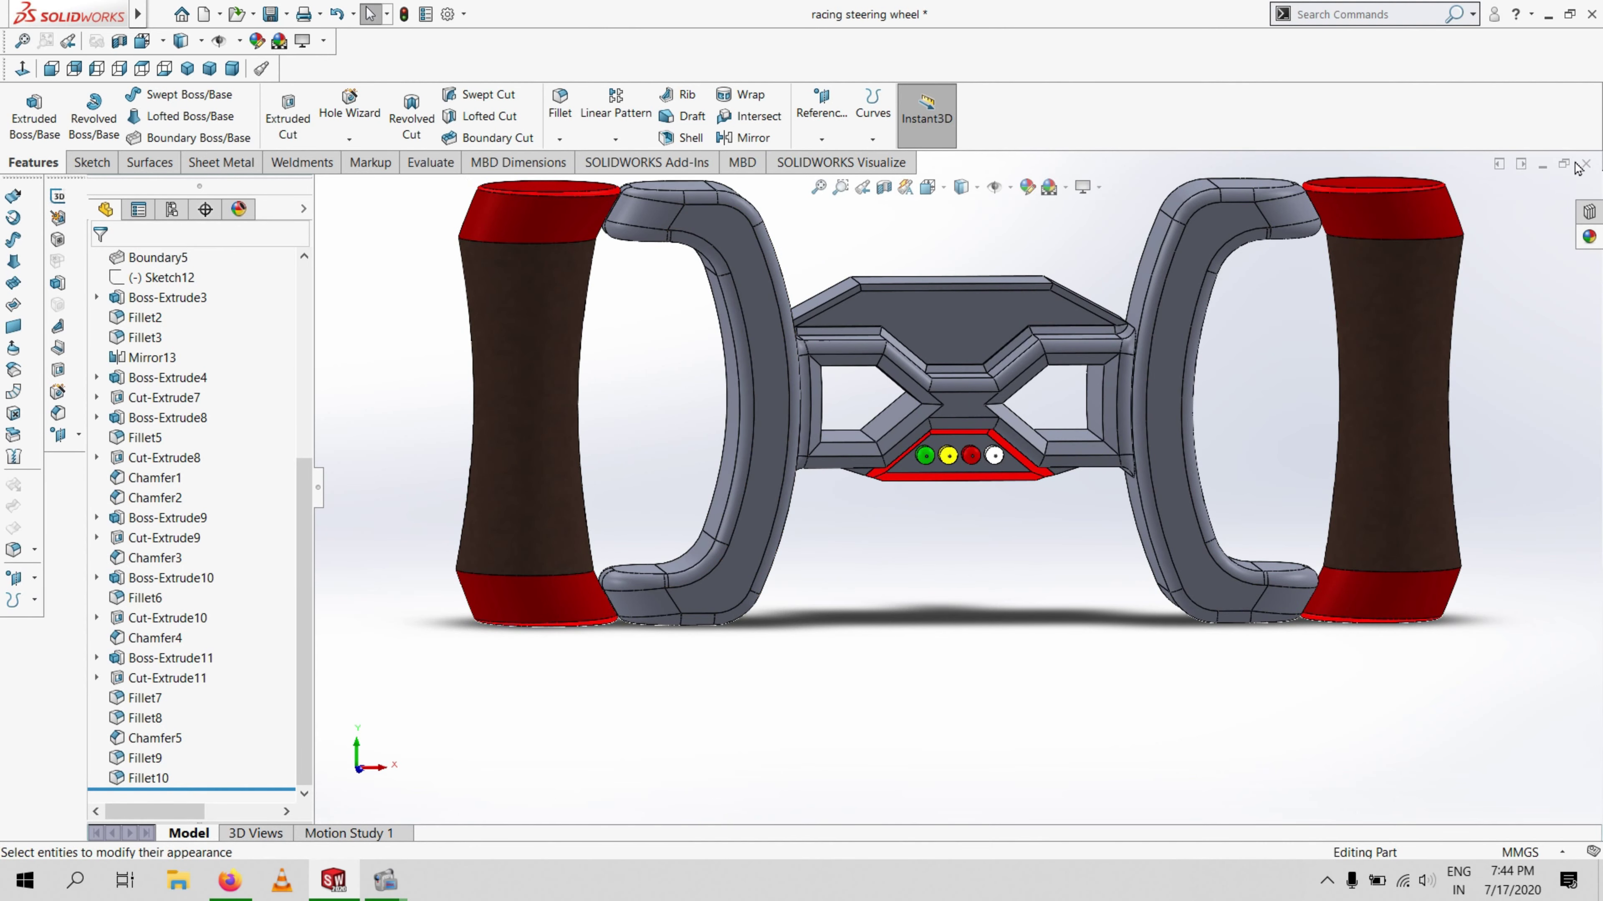
pyautogui.scroll(3, 779, 426)
pyautogui.click(782, 354)
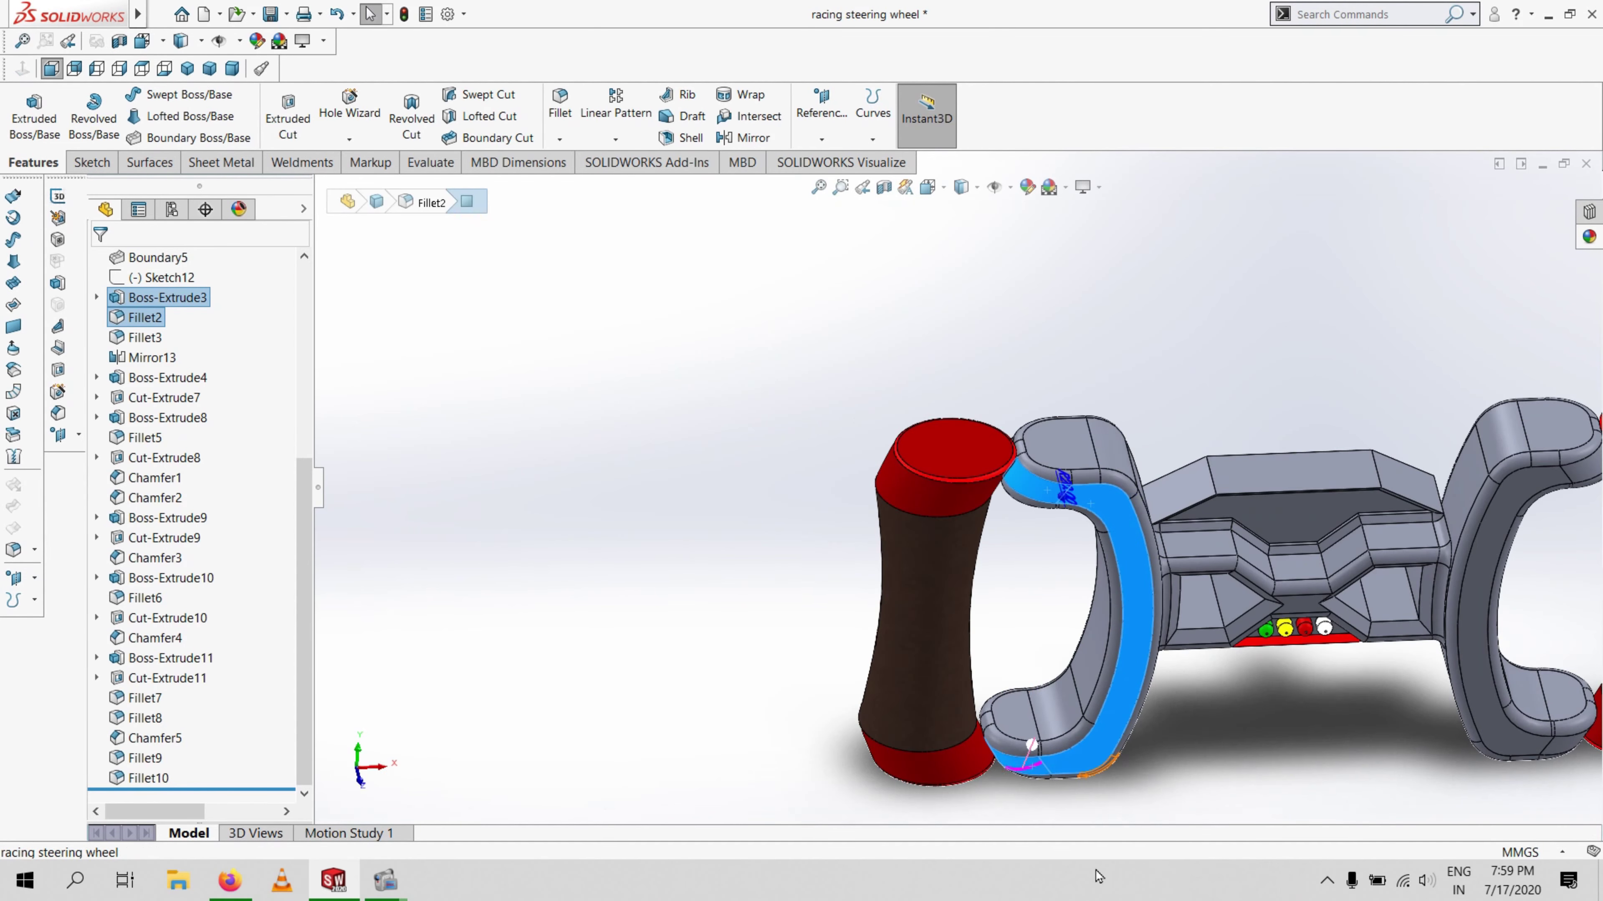
pyautogui.moveTo(1087, 578); pyautogui.dragTo(745, 625, button='middle')
pyautogui.click(935, 525)
pyautogui.press('Escape')
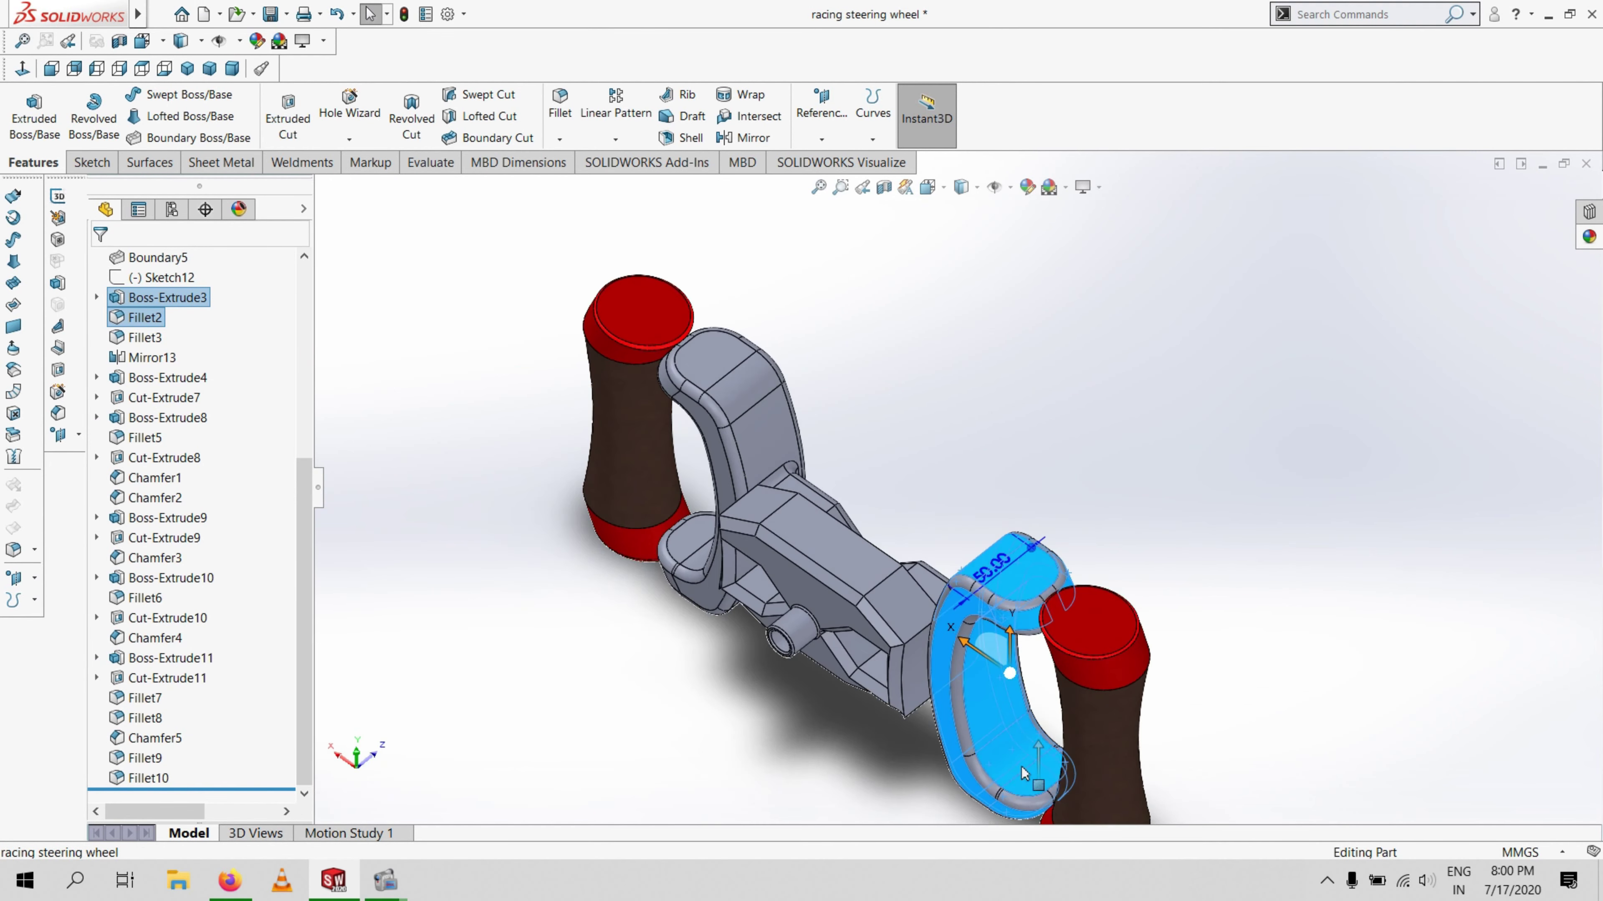
# Apply the black car paint to the flat and side faces of both D-shaped handles, leaving out their rounded edges
pyautogui.moveTo(1022, 774); pyautogui.dragTo(788, 673, button='middle')
pyautogui.keyDown('ctrl'); pyautogui.click(788, 673); pyautogui.keyUp('ctrl')
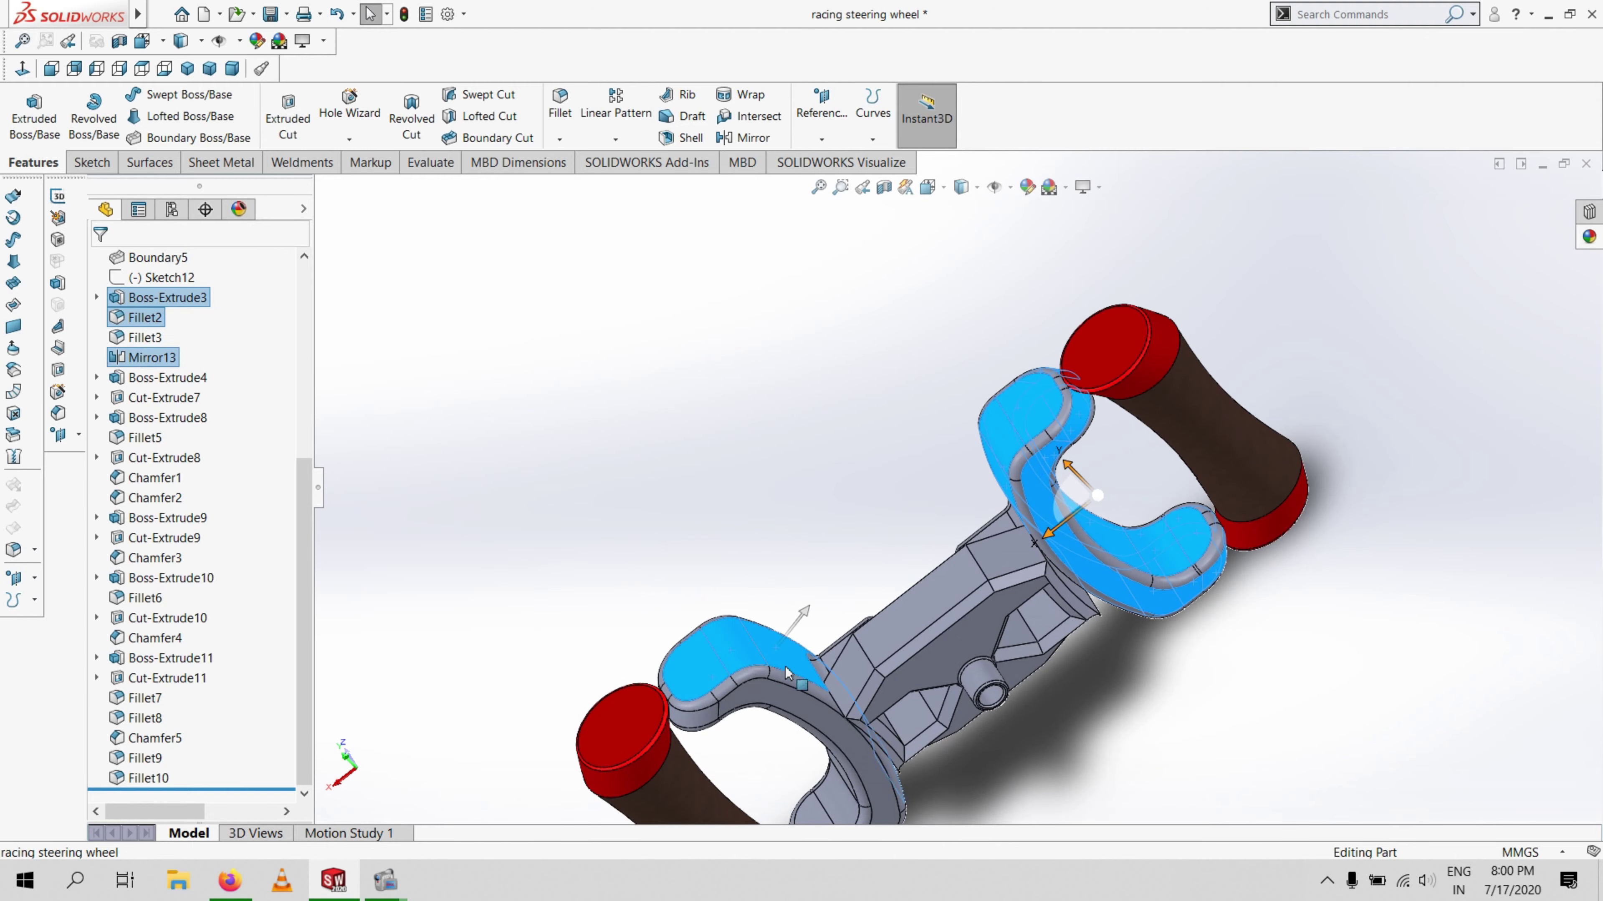
pyautogui.scroll(3, 839, 810)
pyautogui.moveTo(839, 810); pyautogui.dragTo(998, 265, button='middle')
pyautogui.keyDown('ctrl'); pyautogui.click(859, 655); pyautogui.keyUp('ctrl')
pyautogui.scroll(-5, 902, 745)
pyautogui.scroll(4, 1111, 685)
pyautogui.keyDown('ctrl'); pyautogui.click(999, 219); pyautogui.keyUp('ctrl')
pyautogui.scroll(2, 908, 631)
pyautogui.rightClick(915, 549)
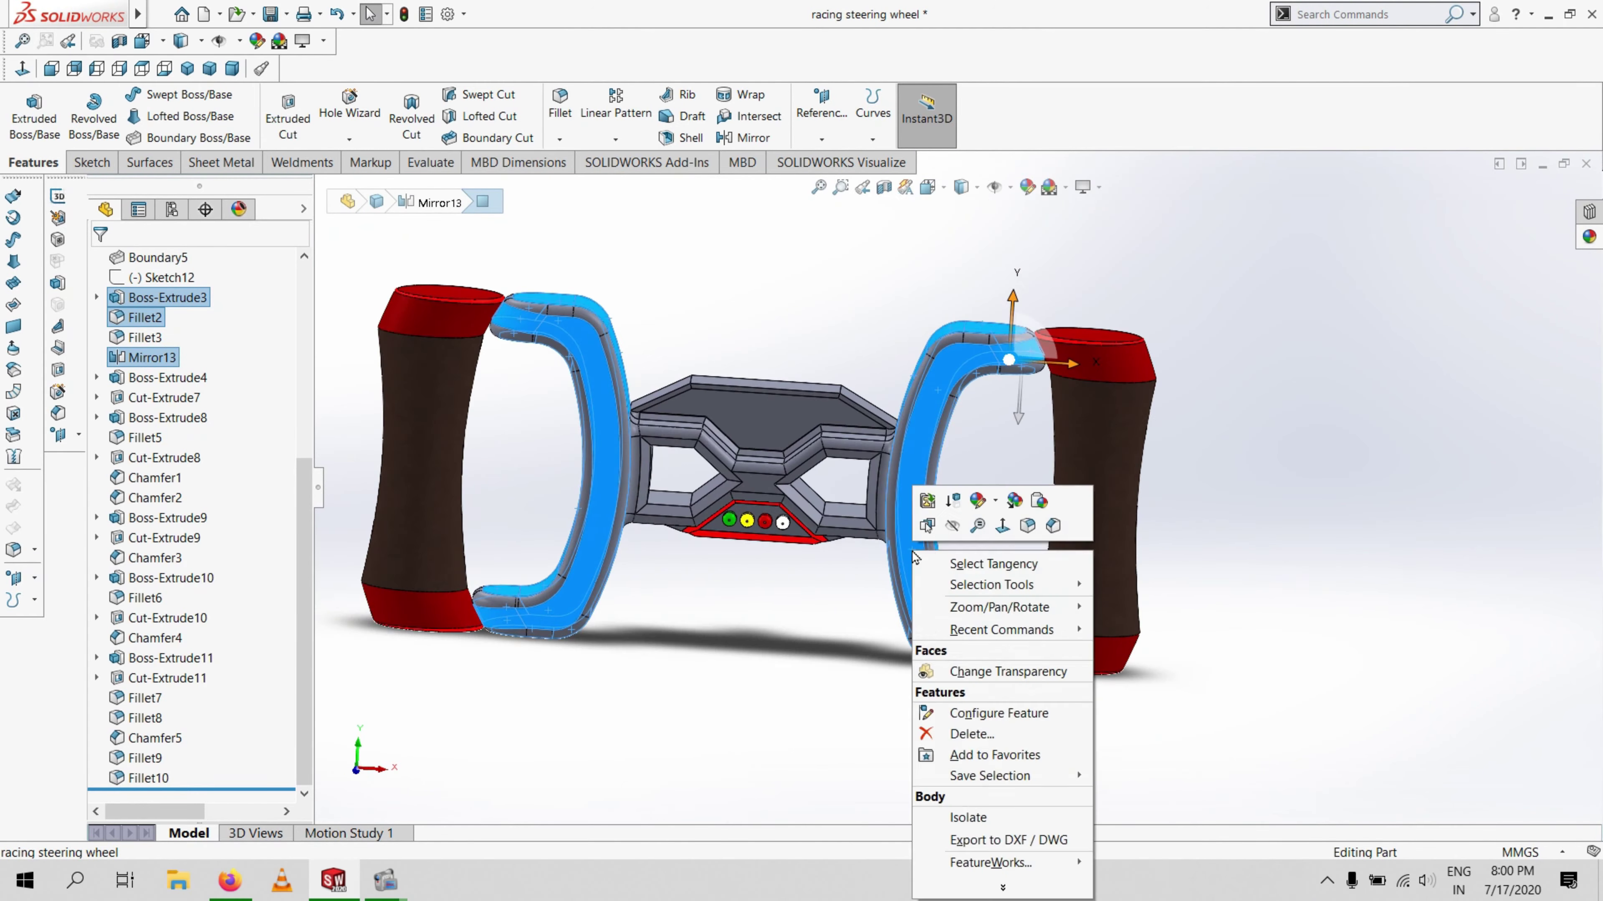
pyautogui.click(1067, 527)
pyautogui.click(1113, 566)
pyautogui.click(1442, 296)
pyautogui.click(1421, 616)
pyautogui.click(101, 263)
# Try to apply a red car paint to the rounded edges of both D-shaped handles as whole features
pyautogui.click(561, 311)
pyautogui.click(716, 234)
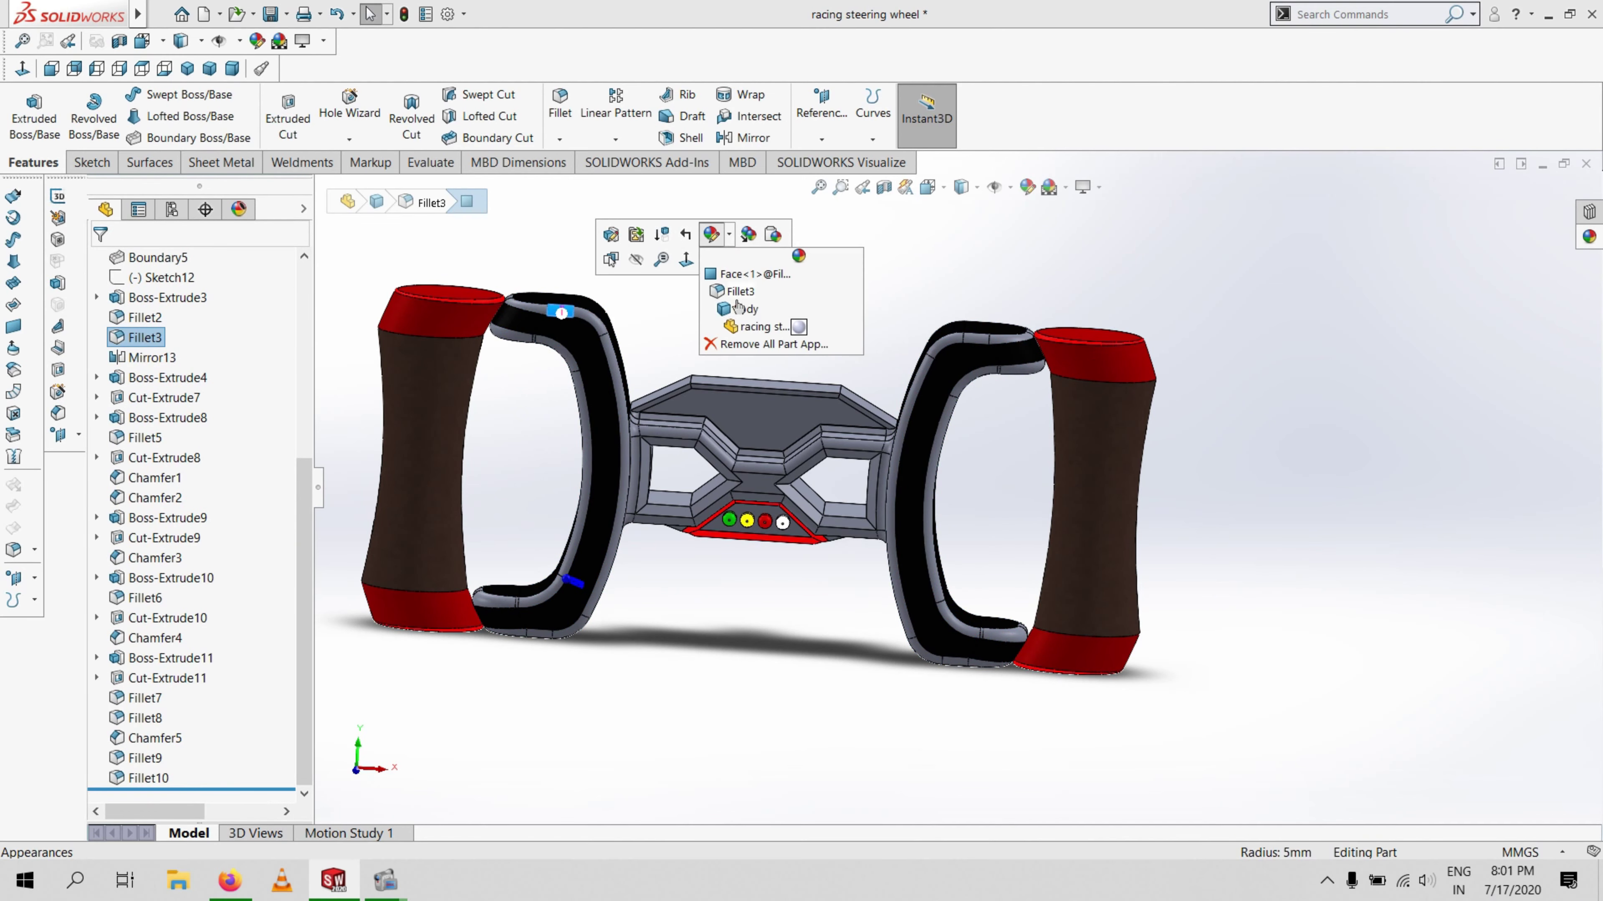
pyautogui.click(737, 291)
pyautogui.press('Escape')
pyautogui.click(1589, 236)
pyautogui.scroll(-4, 1438, 713)
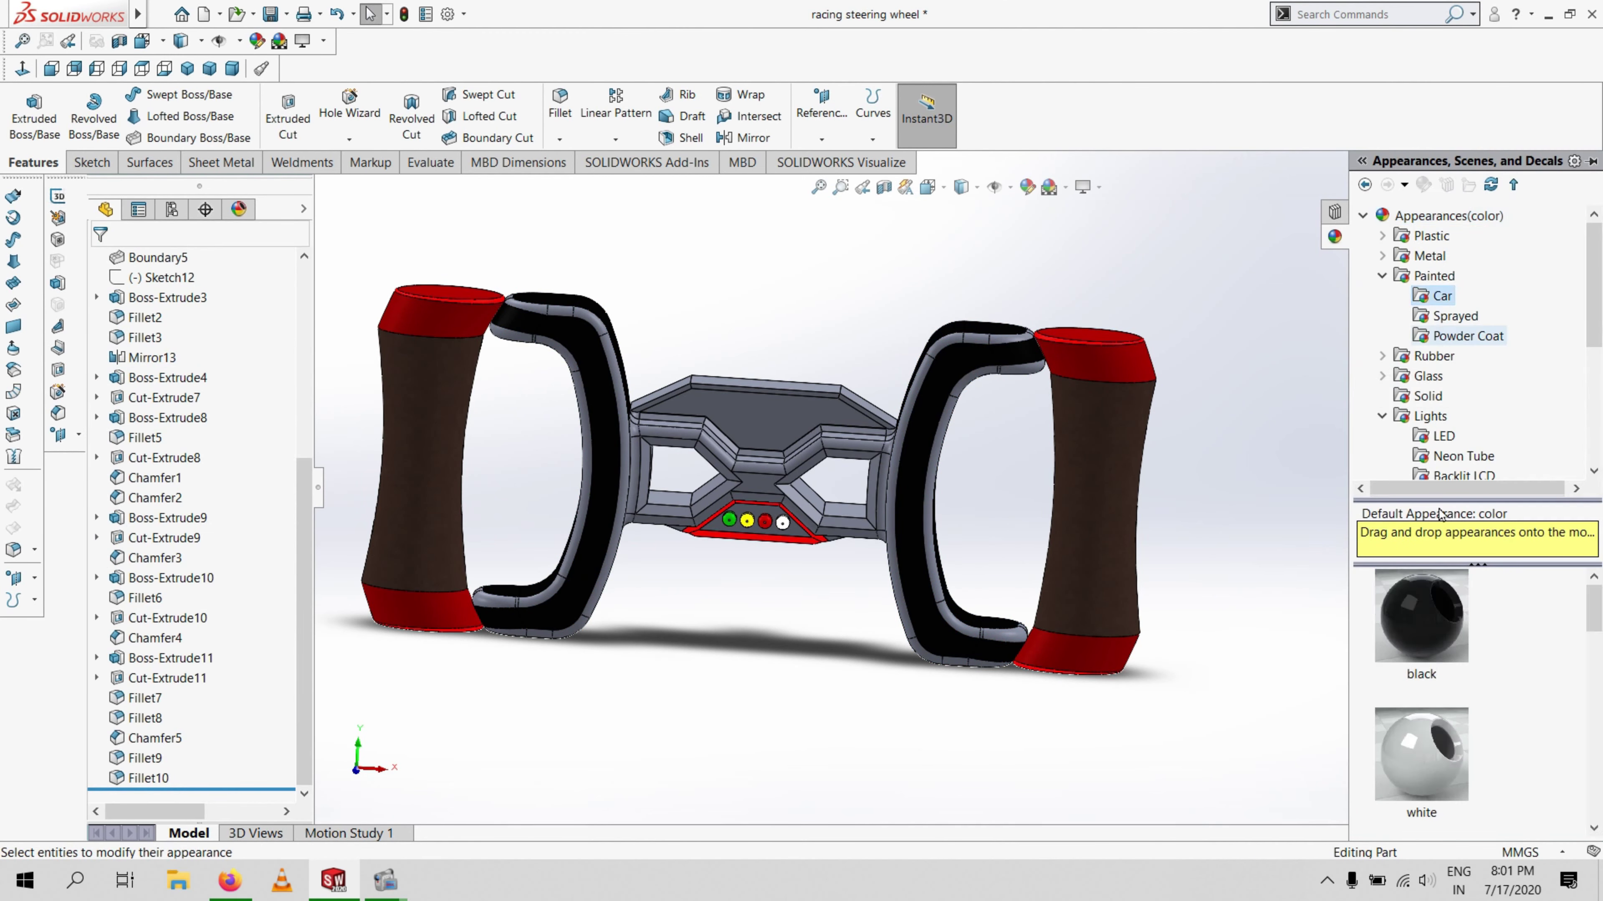
pyautogui.moveTo(1420, 761); pyautogui.dragTo(934, 363)
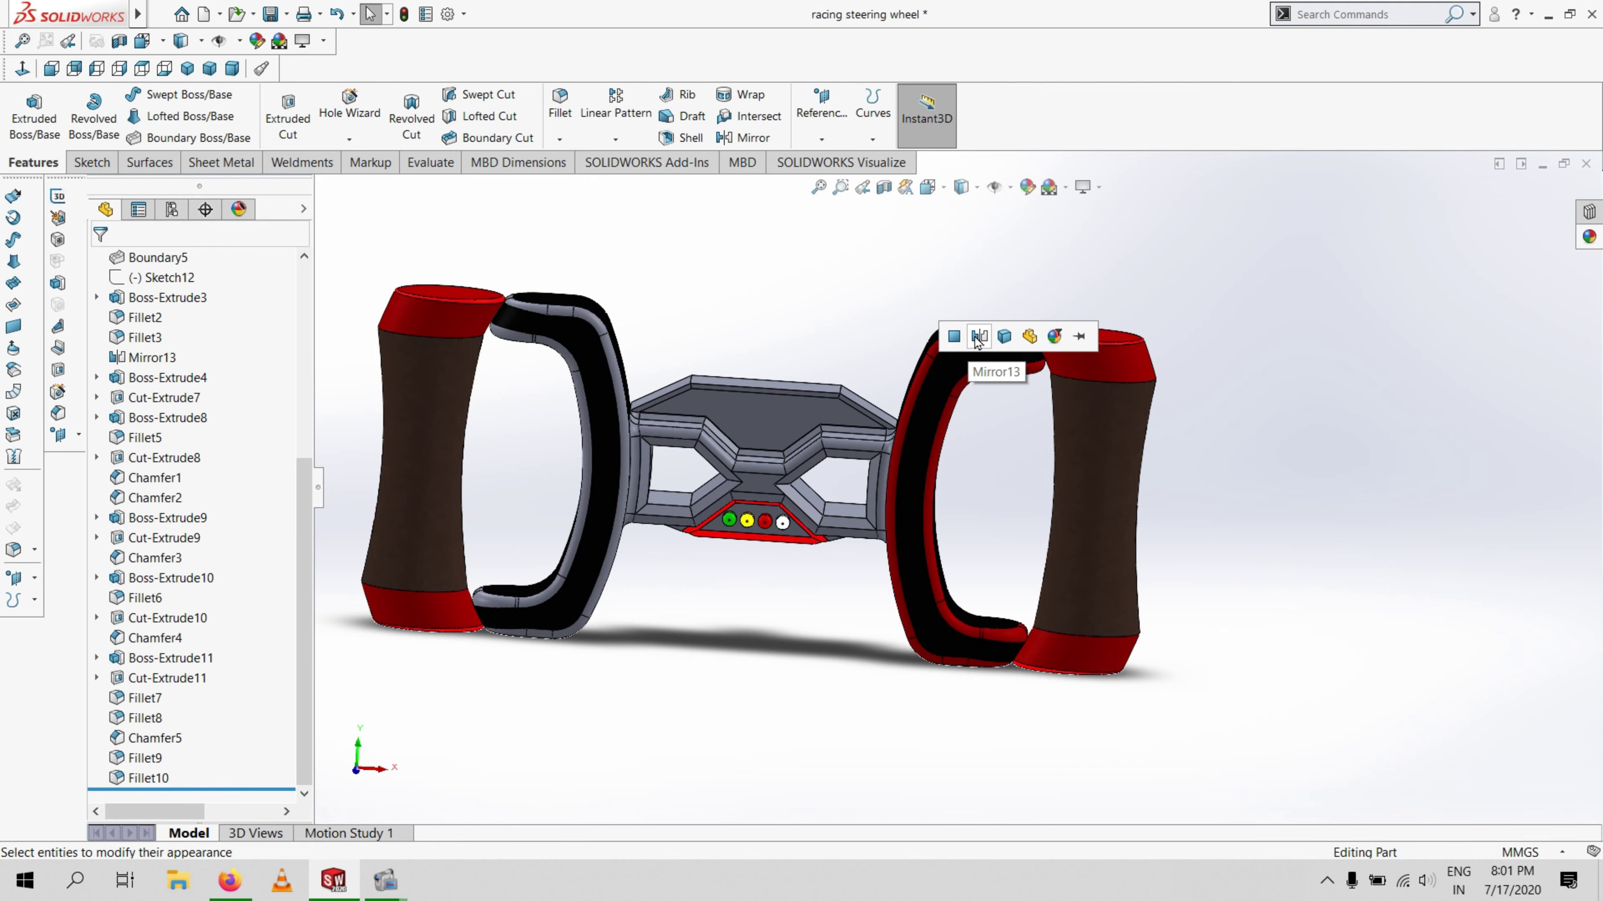
pyautogui.scroll(-3, 457, 235)
pyautogui.click(1589, 236)
pyautogui.moveTo(1421, 760); pyautogui.dragTo(536, 377)
pyautogui.scroll(3, 587, 353)
pyautogui.scroll(-5, 1024, 360)
# Apply the red car paint to all front and rear rounded edge faces of the mirrored D-shaped handle
pyautogui.click(1164, 490)
pyautogui.scroll(-5, 1127, 498)
pyautogui.keyDown('ctrl'); pyautogui.click(922, 506); pyautogui.keyUp('ctrl')
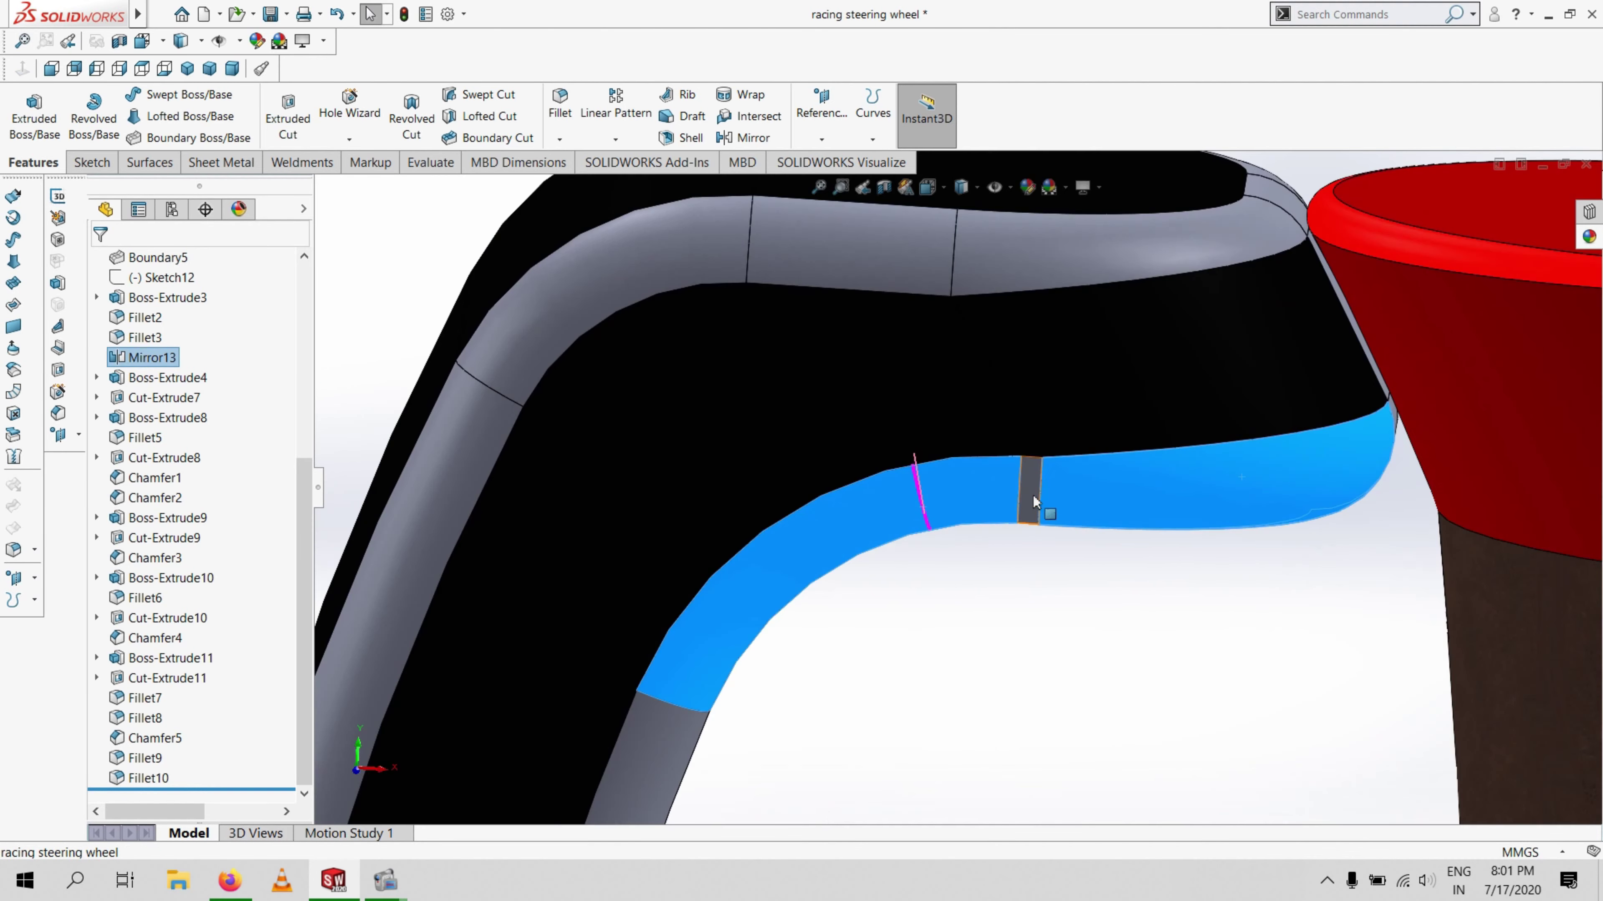
pyautogui.keyDown('ctrl'); pyautogui.click(1033, 503); pyautogui.keyUp('ctrl')
pyautogui.scroll(4, 1033, 502)
pyautogui.keyDown('ctrl'); pyautogui.click(780, 401); pyautogui.keyUp('ctrl')
pyautogui.keyDown('ctrl'); pyautogui.click(894, 368); pyautogui.keyUp('ctrl')
pyautogui.scroll(3, 1009, 372)
pyautogui.keyDown('ctrl'); pyautogui.click(877, 651); pyautogui.keyUp('ctrl')
pyautogui.keyDown('ctrl'); pyautogui.click(789, 776); pyautogui.keyUp('ctrl')
pyautogui.moveTo(1066, 704); pyautogui.dragTo(1039, 317, button='middle')
pyautogui.keyDown('ctrl'); pyautogui.click(1114, 316); pyautogui.keyUp('ctrl')
pyautogui.keyDown('ctrl'); pyautogui.click(1159, 268); pyautogui.keyUp('ctrl')
pyautogui.scroll(-5, 1134, 382)
pyautogui.keyDown('ctrl'); pyautogui.click(1134, 382); pyautogui.keyUp('ctrl')
pyautogui.scroll(5, 1134, 381)
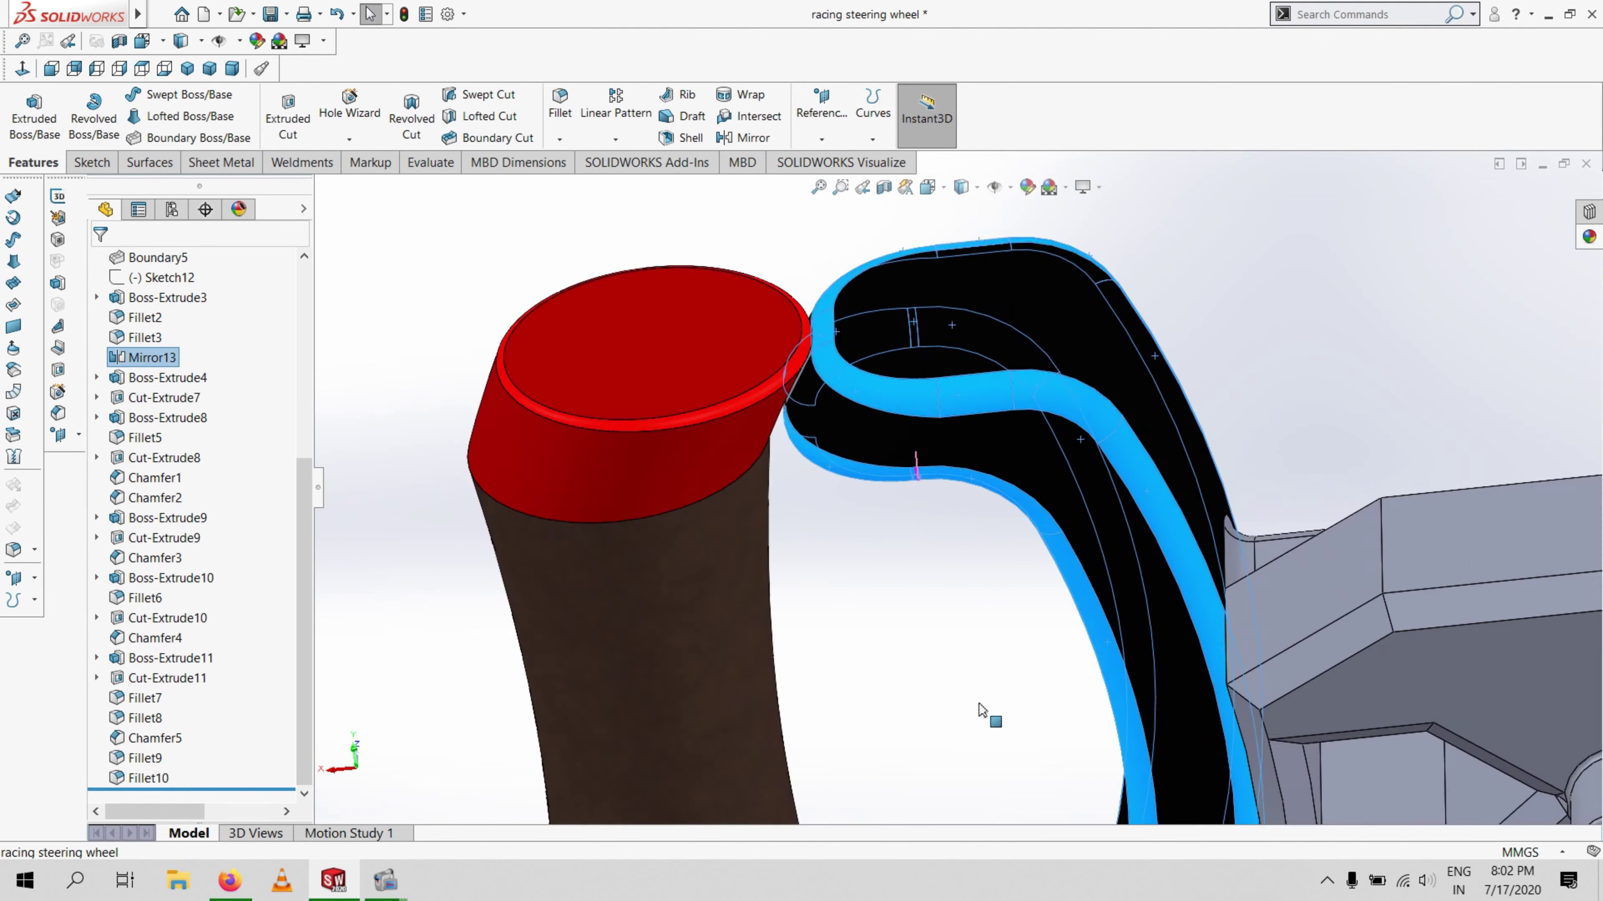
pyautogui.scroll(4, 984, 716)
pyautogui.keyDown('ctrl'); pyautogui.click(981, 767); pyautogui.keyUp('ctrl')
pyautogui.moveTo(981, 767); pyautogui.dragTo(941, 637, button='middle')
pyautogui.rightClick(722, 291)
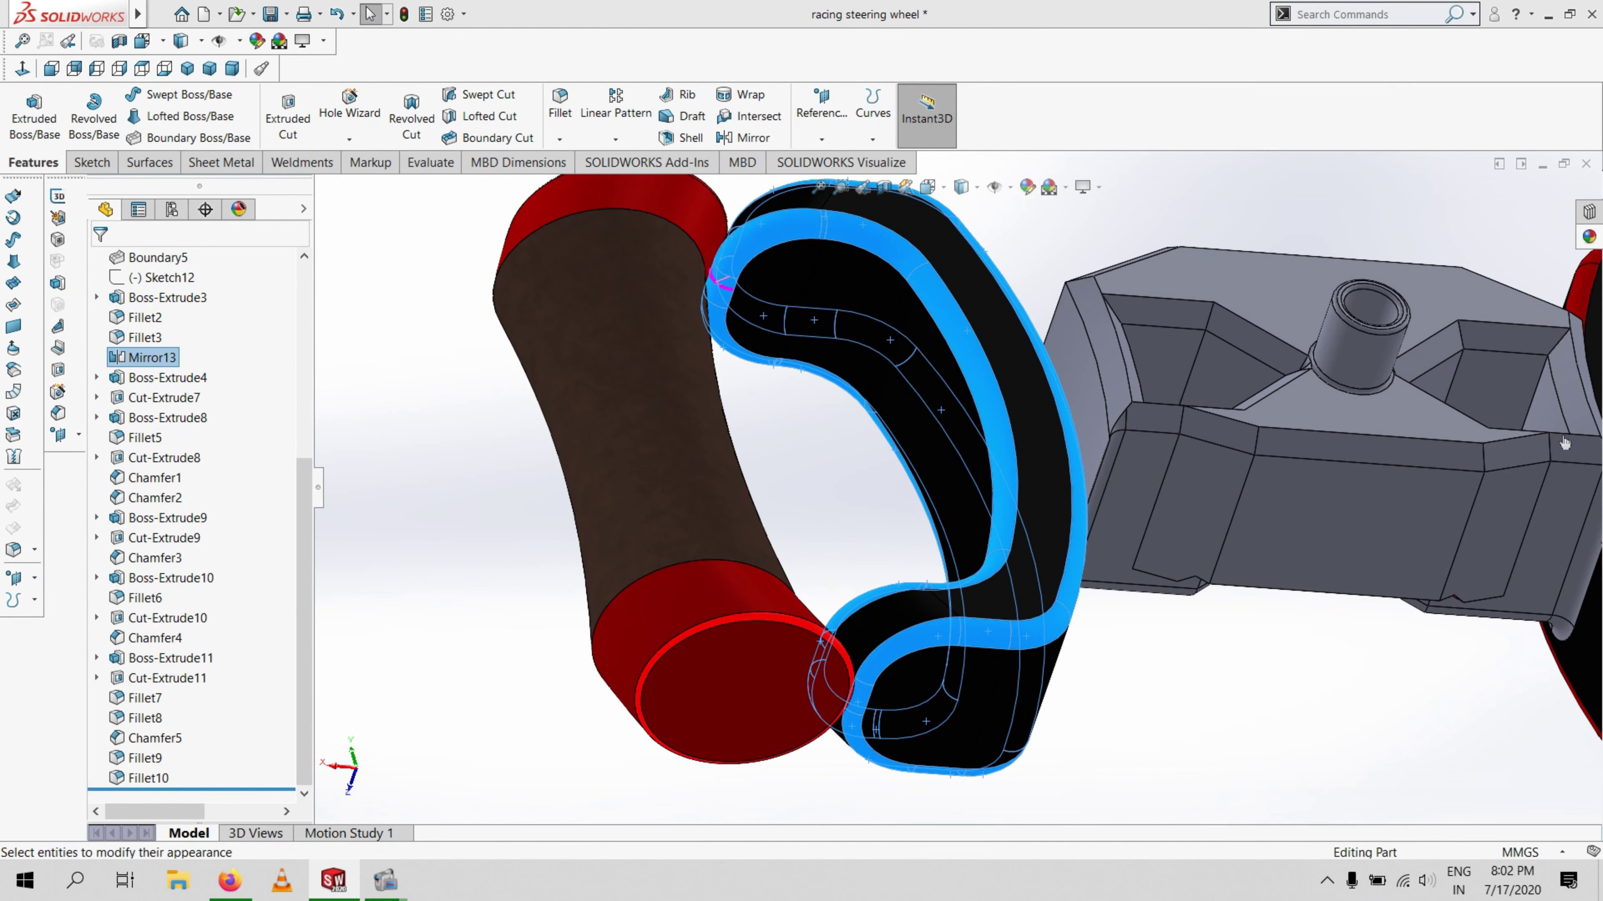
pyautogui.click(751, 240)
pyautogui.click(1423, 616)
pyautogui.scroll(-8, 1155, 616)
pyautogui.press('Return')
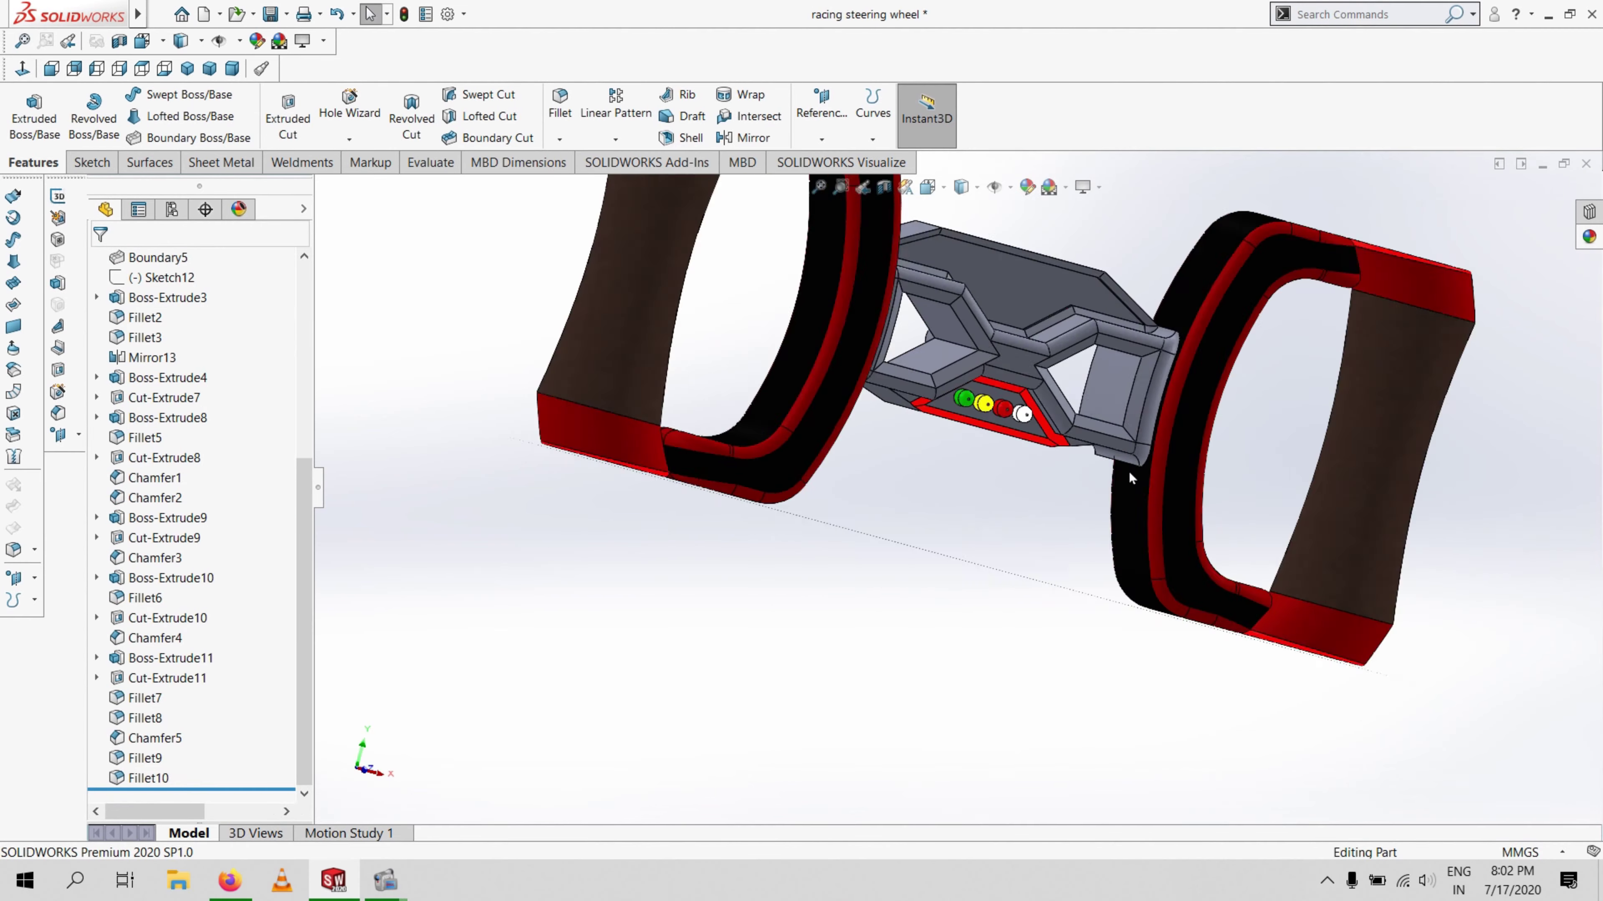